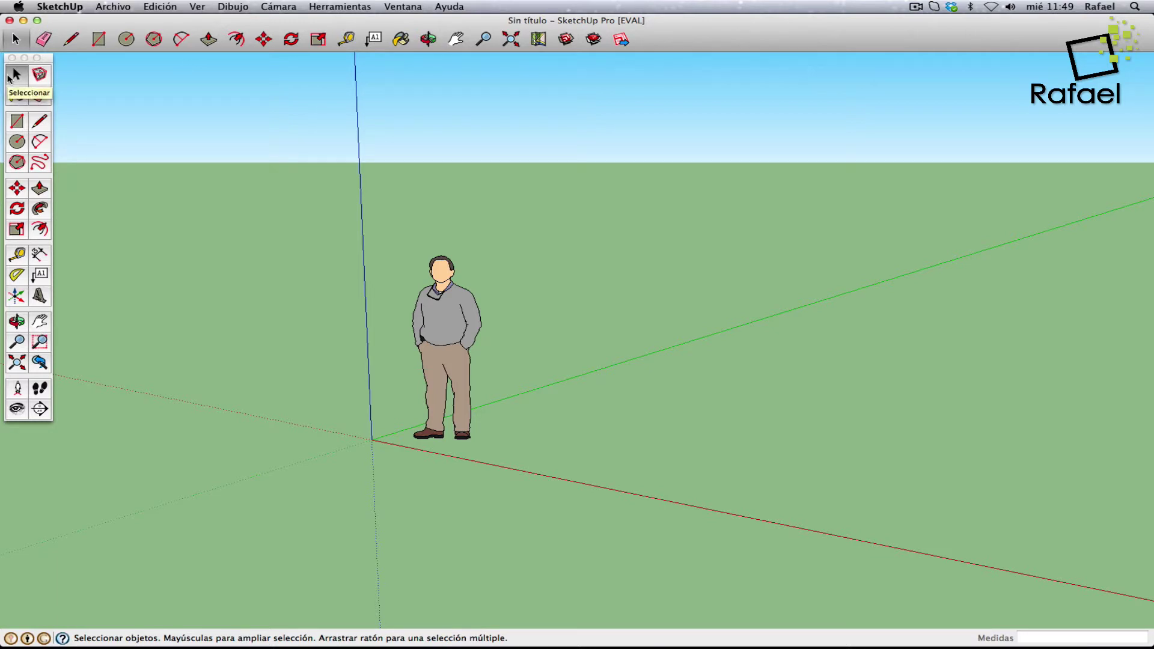
# - Box-select the standing person figure and delete it
pyautogui.click(9, 76)
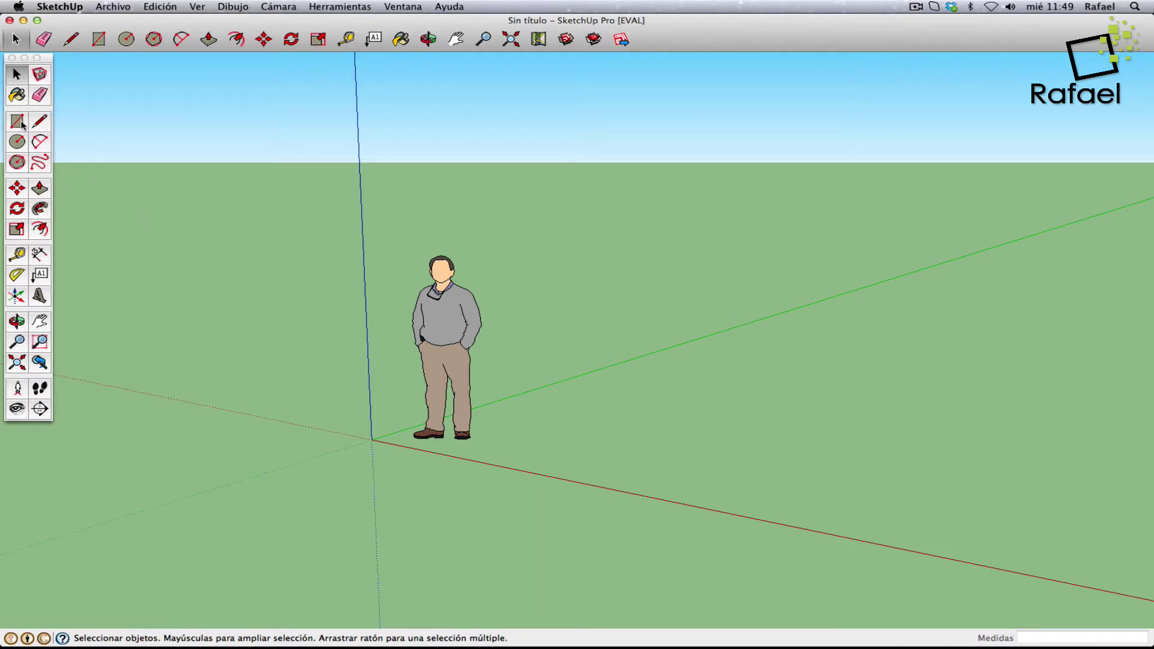
pyautogui.moveTo(350, 219); pyautogui.dragTo(534, 431)
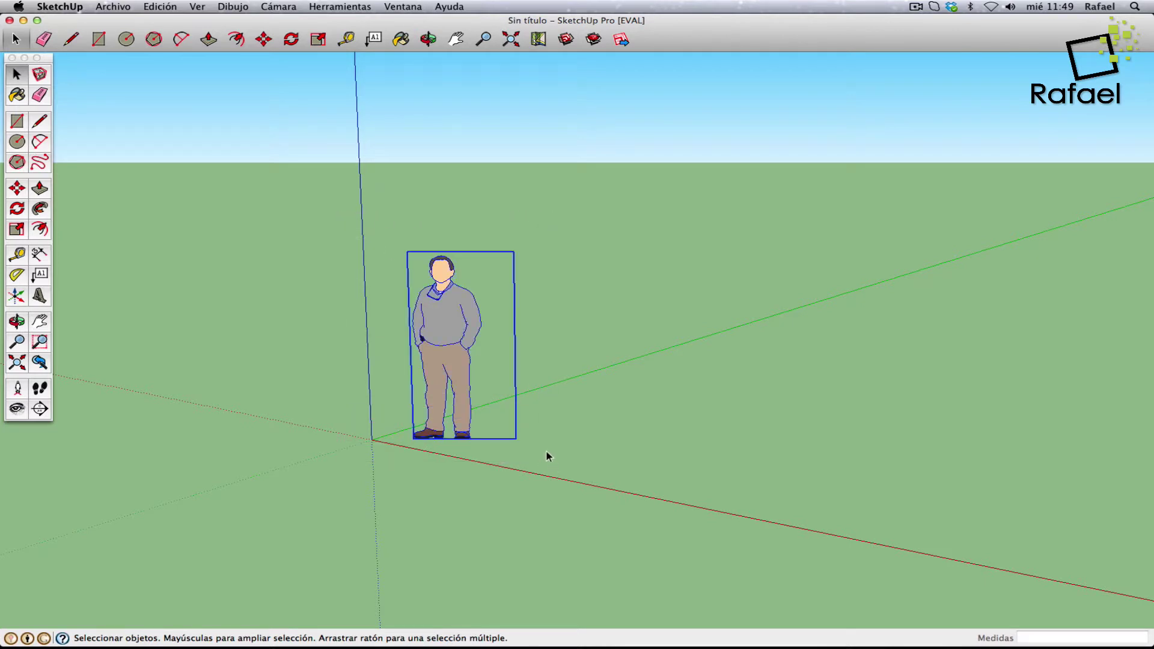
pyautogui.press('Delete')
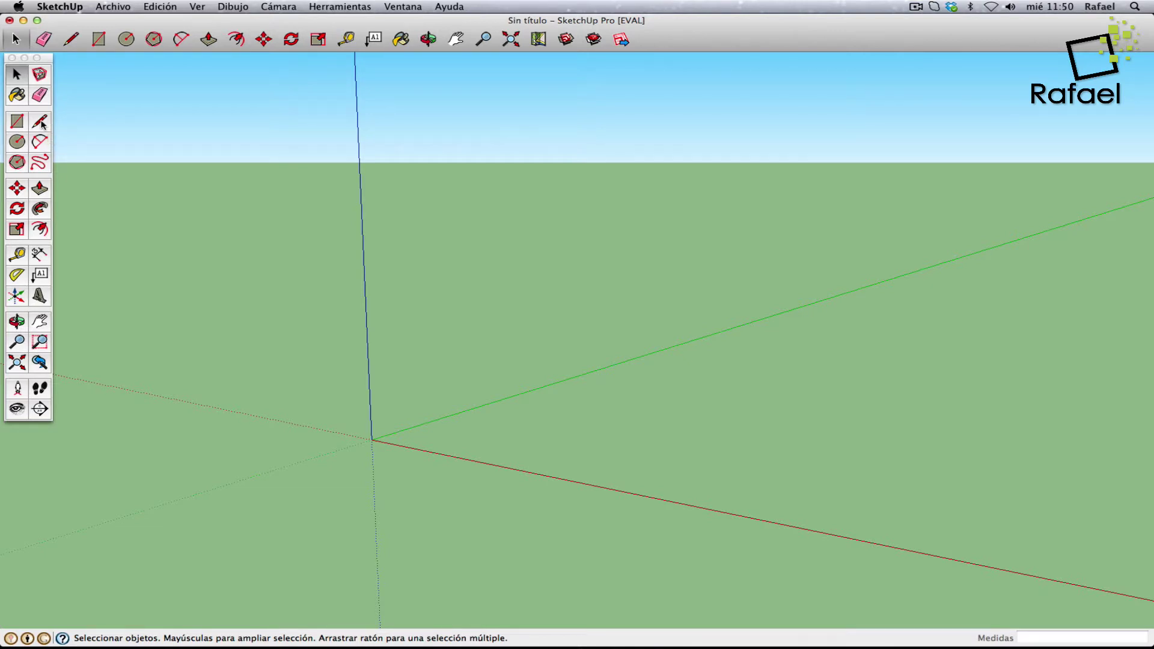
# - Switch between Select and Line, leaving the Line tool active from Dibujo > Línea
pyautogui.click(41, 123)
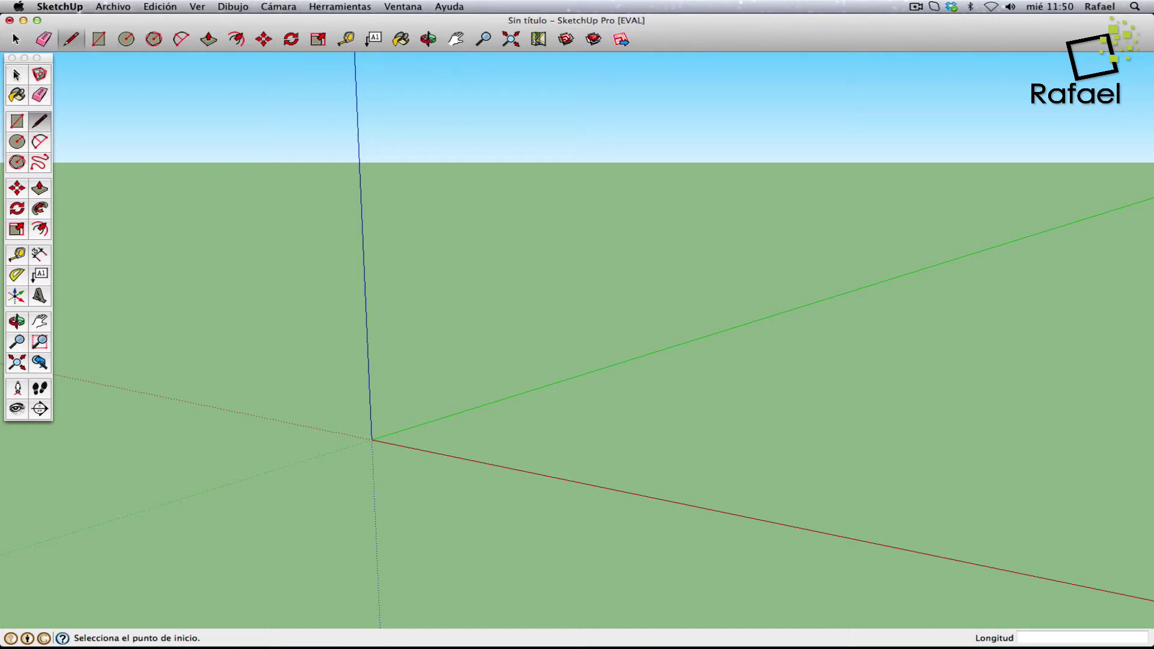
pyautogui.click(16, 74)
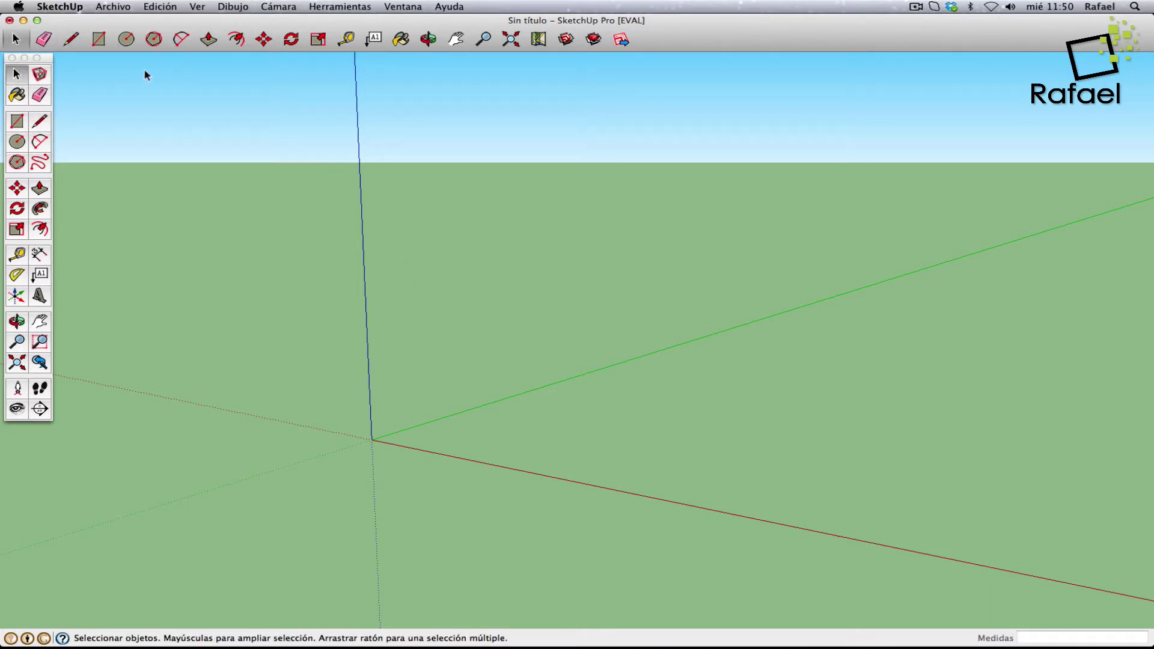
pyautogui.click(242, 11)
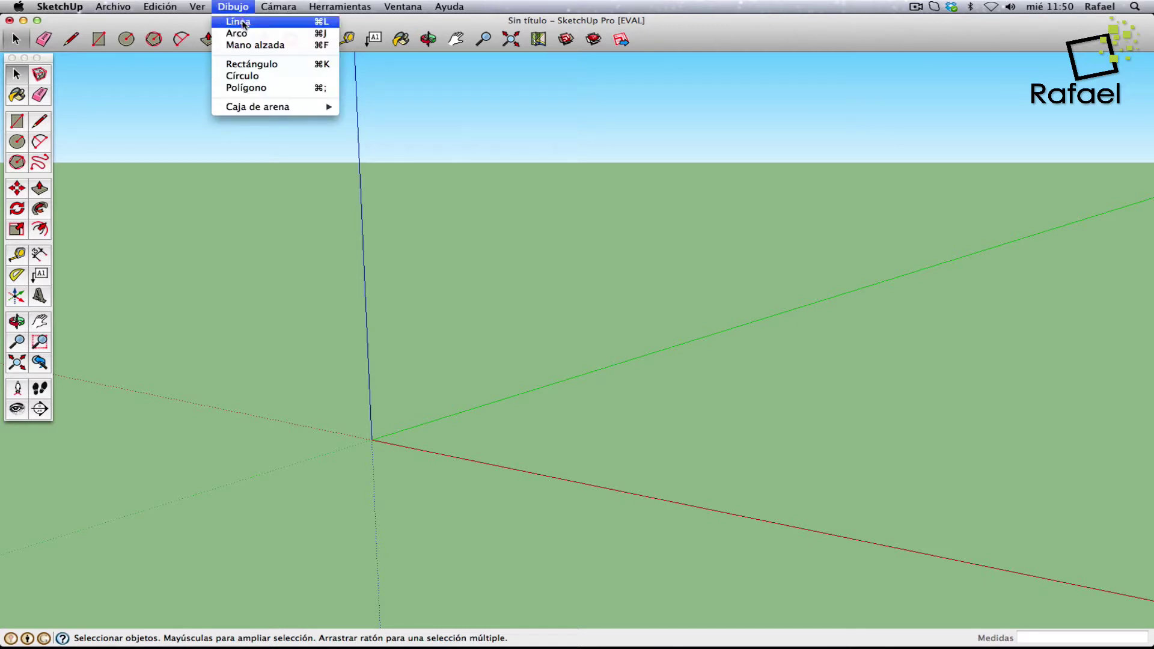
pyautogui.click(244, 26)
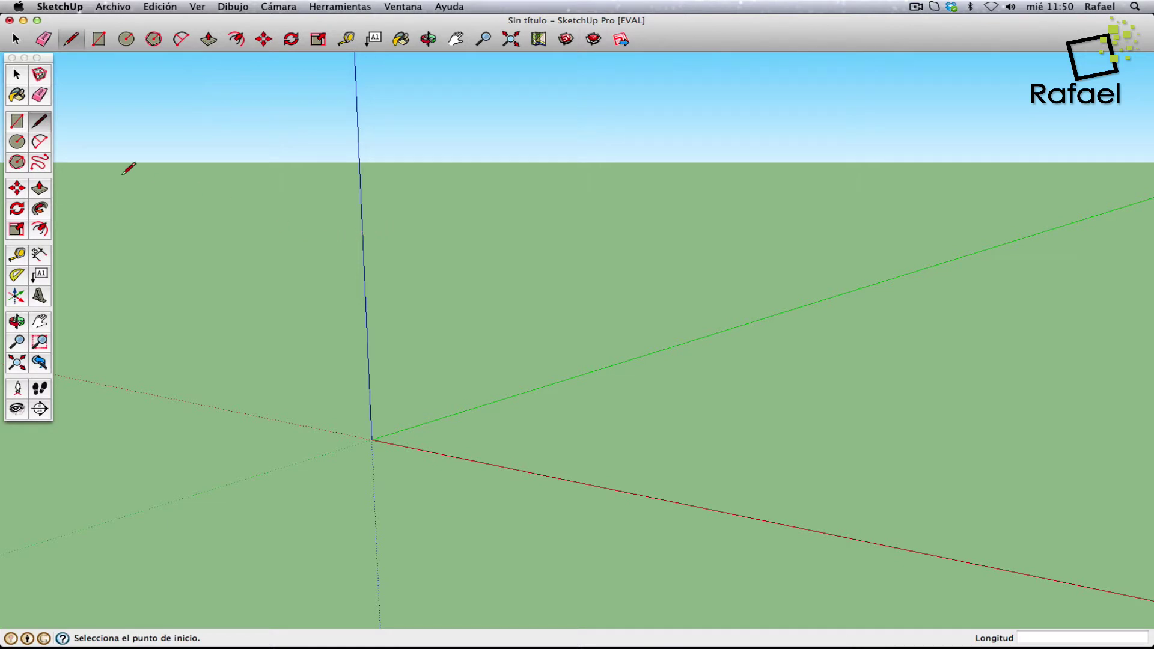
pyautogui.click(18, 74)
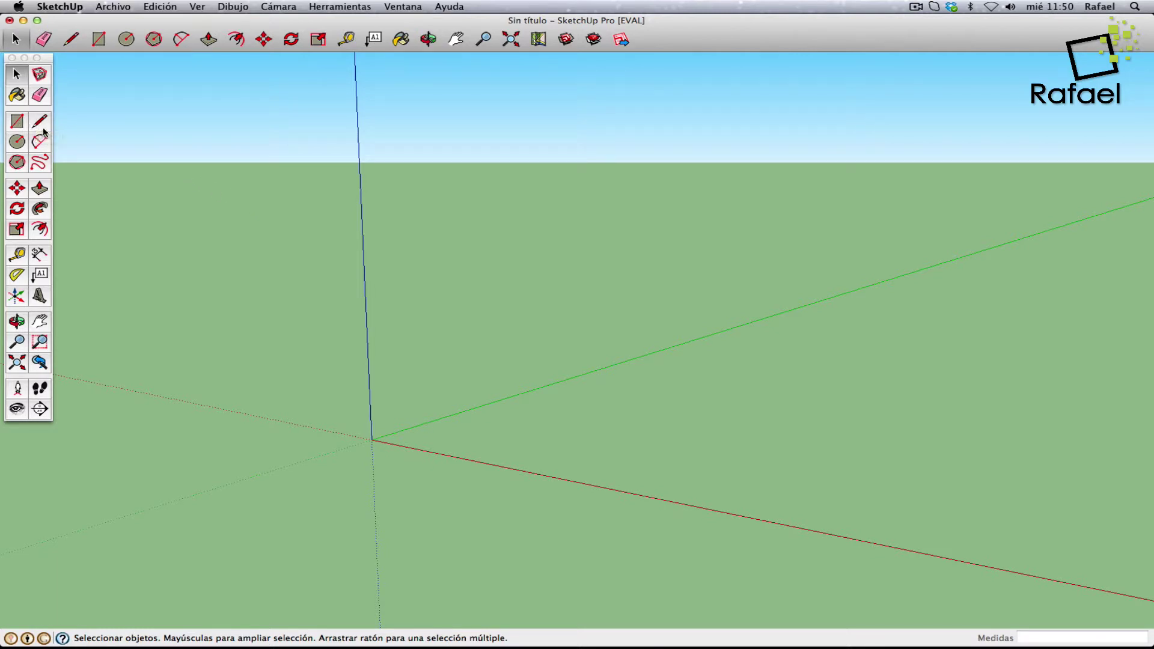
pyautogui.click(42, 125)
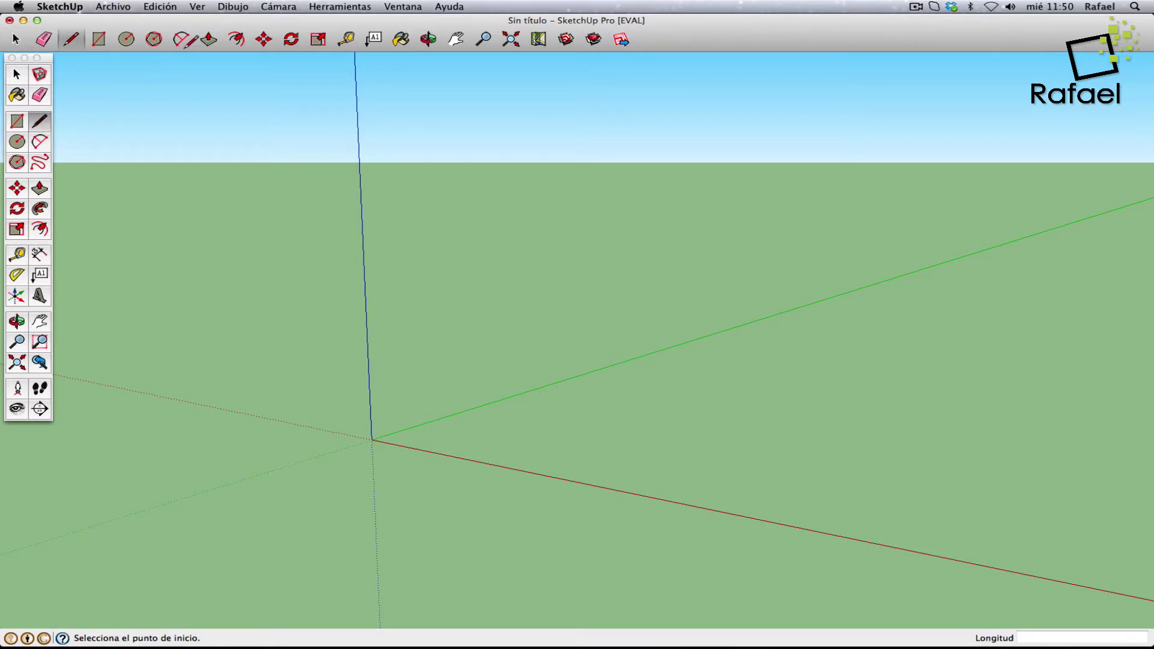
pyautogui.click(233, 8)
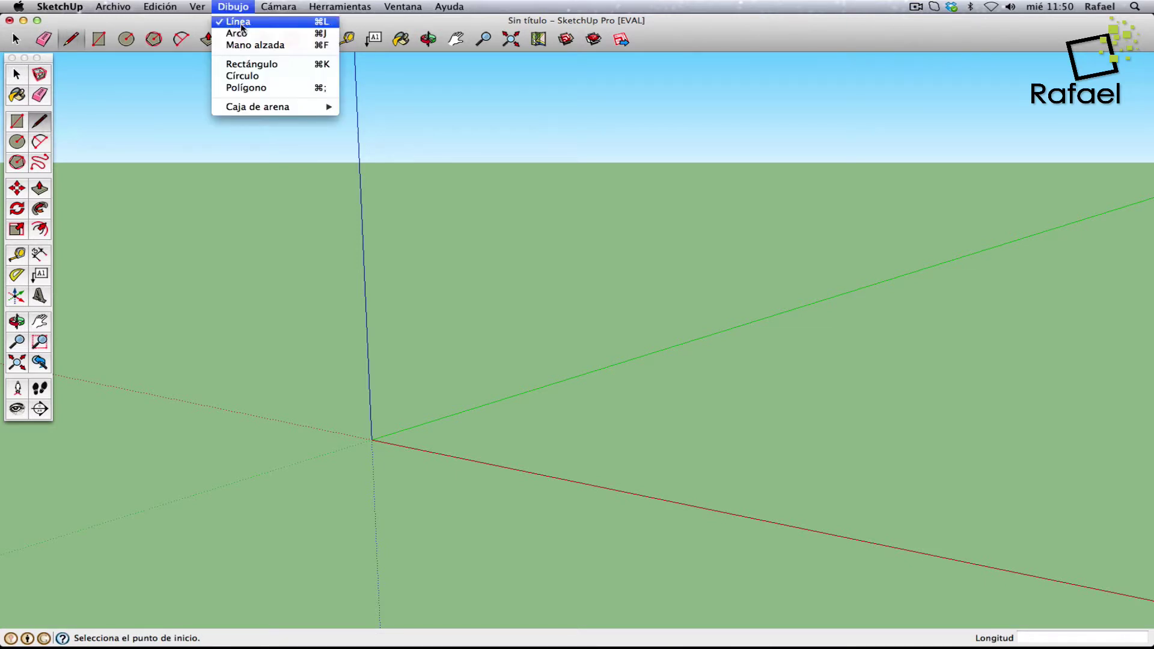
pyautogui.click(421, 30)
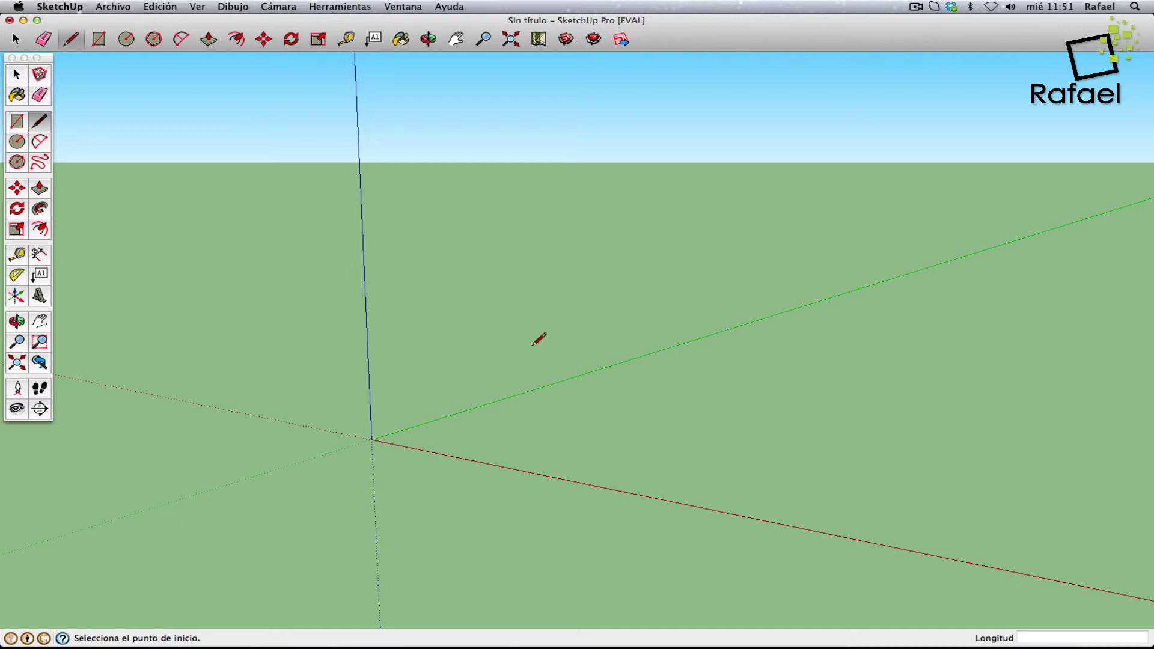
pyautogui.click(20, 84)
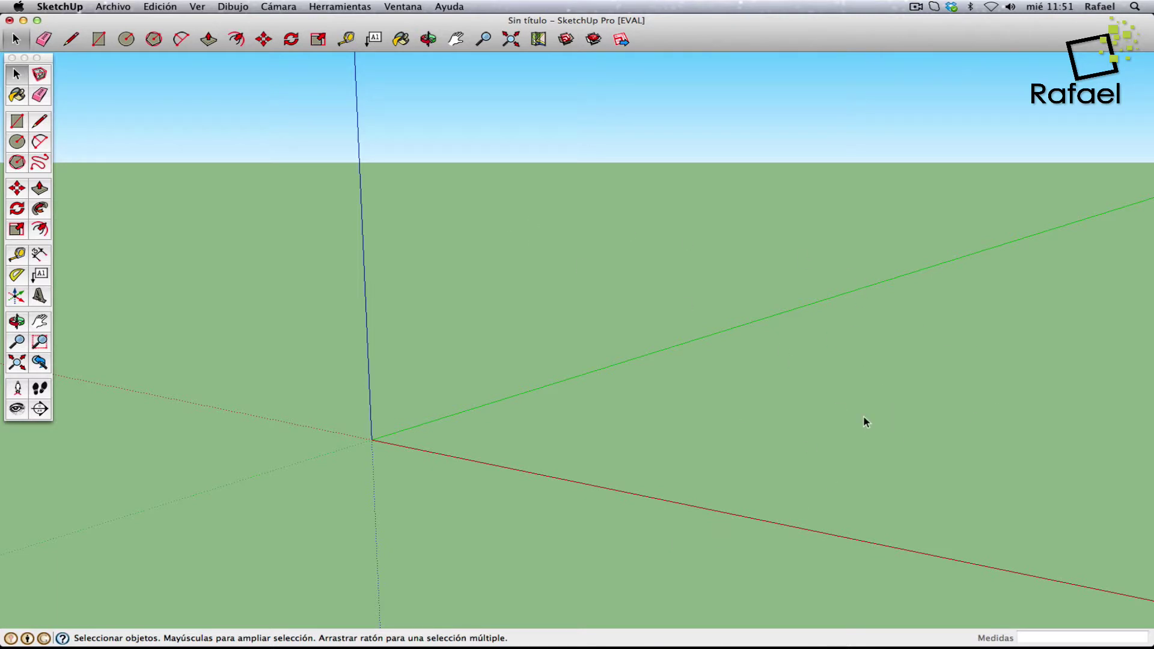
pyautogui.press('l')
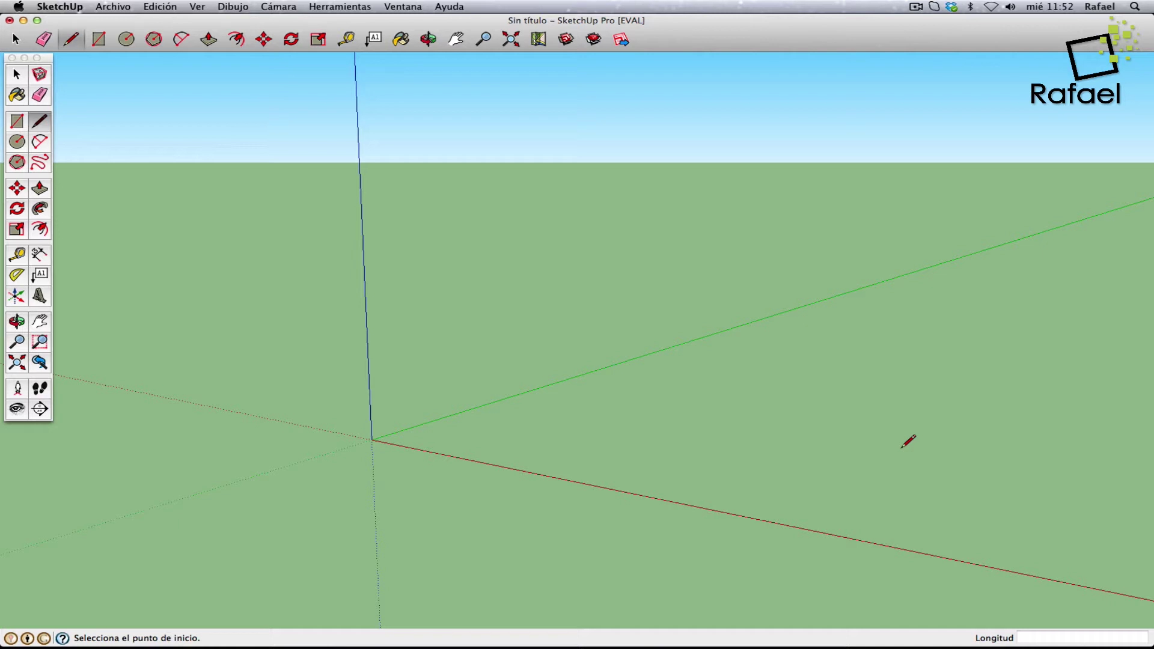
pyautogui.press('space')
pyautogui.press('l')
# - Draw a 13-edge zigzag outline right of the origin, its first edge along the red axis
pyautogui.click(586, 432)
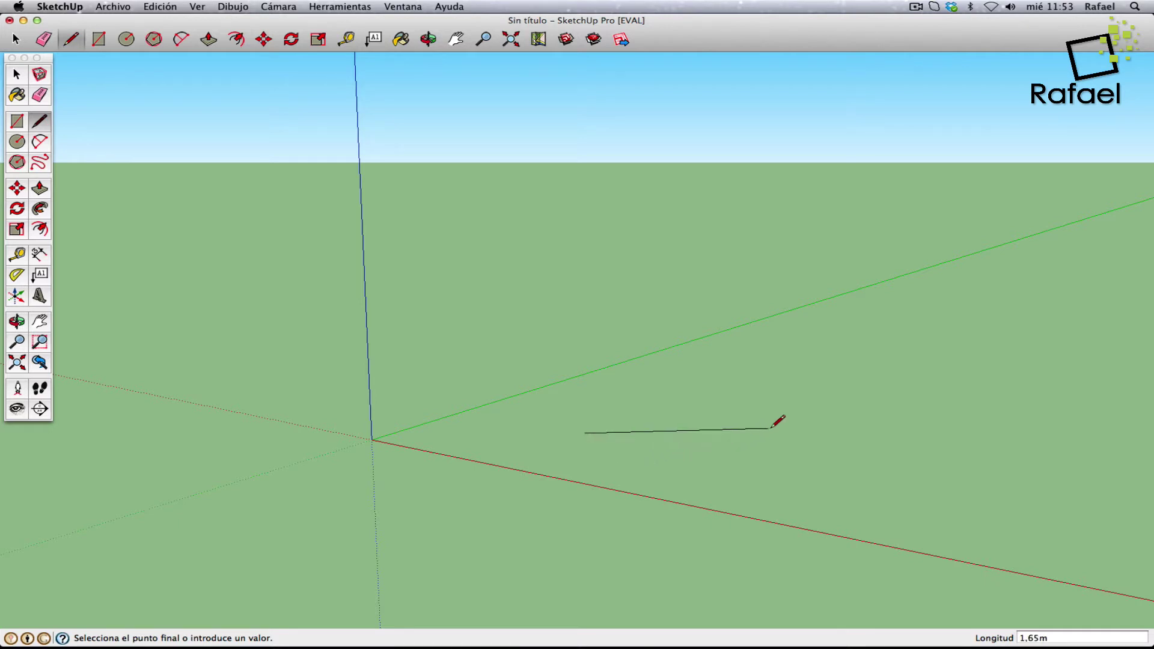
pyautogui.click(811, 472)
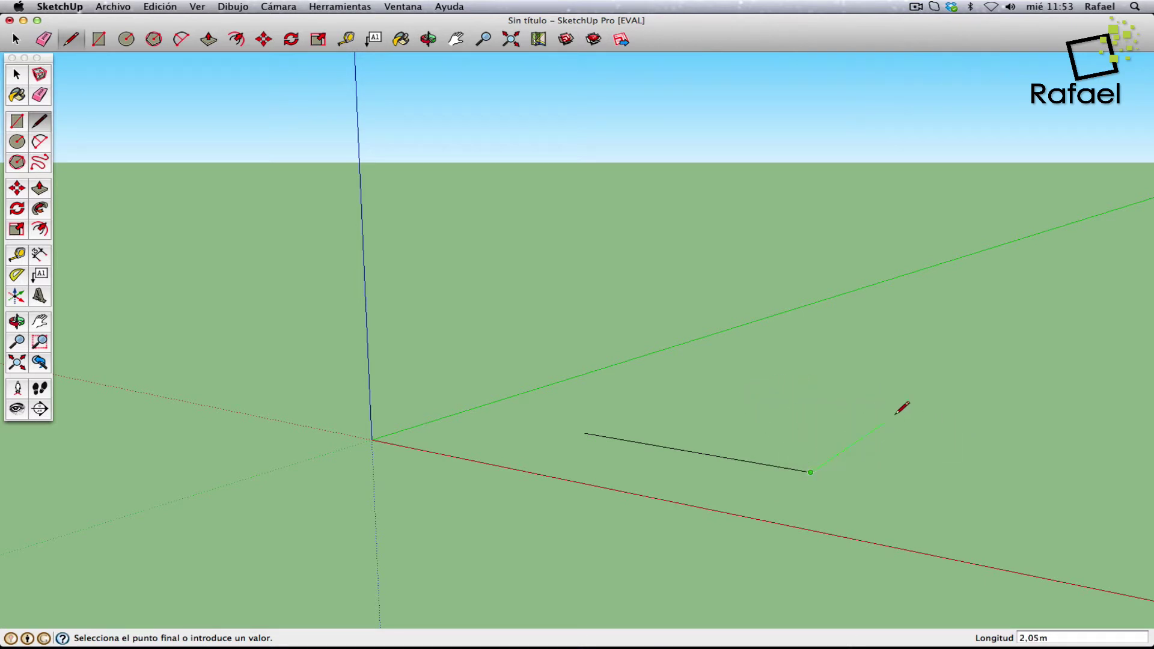
pyautogui.click(912, 453)
pyautogui.click(956, 414)
pyautogui.click(886, 405)
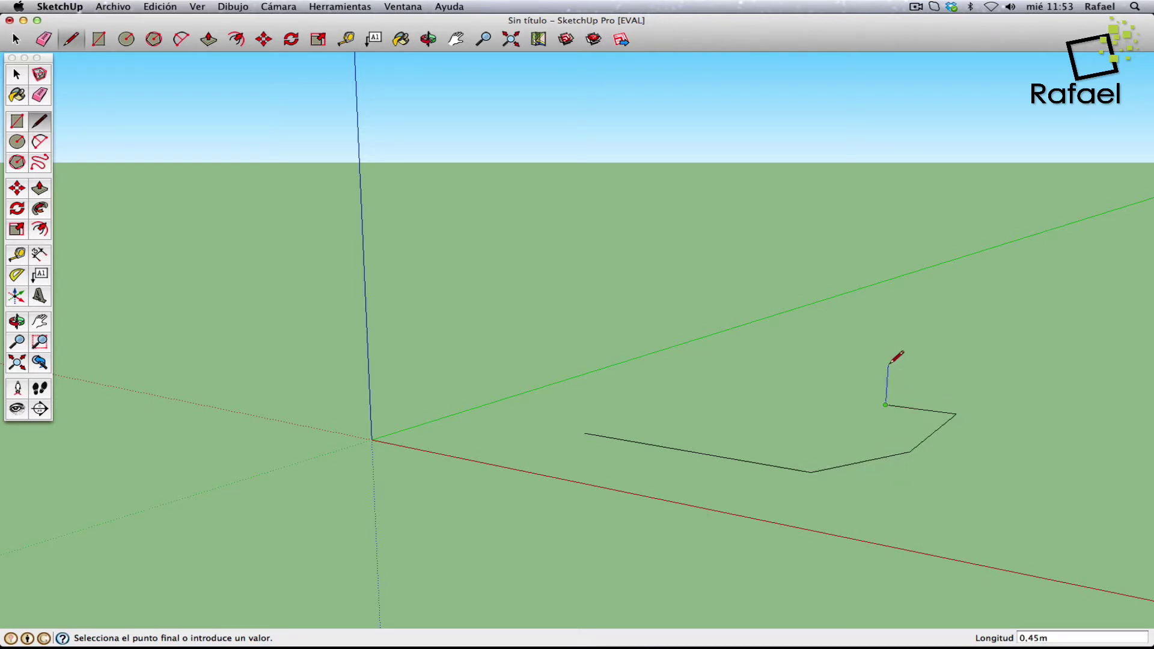
pyautogui.click(888, 364)
pyautogui.click(799, 354)
pyautogui.click(767, 389)
pyautogui.click(701, 381)
pyautogui.click(654, 399)
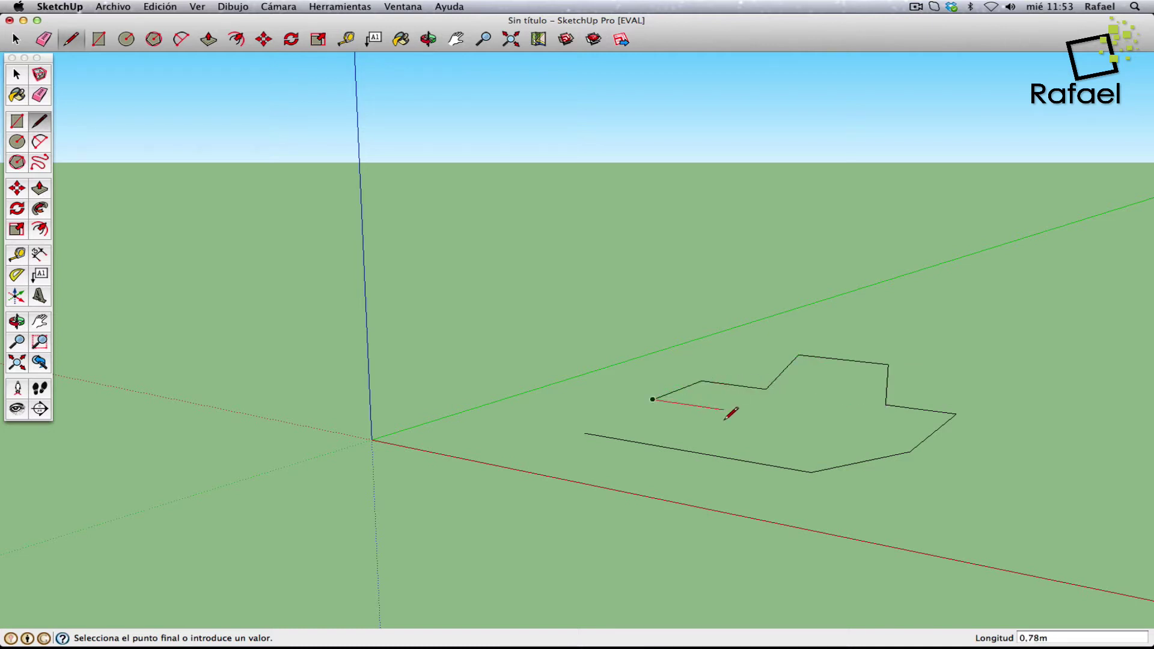
pyautogui.click(688, 427)
pyautogui.click(577, 410)
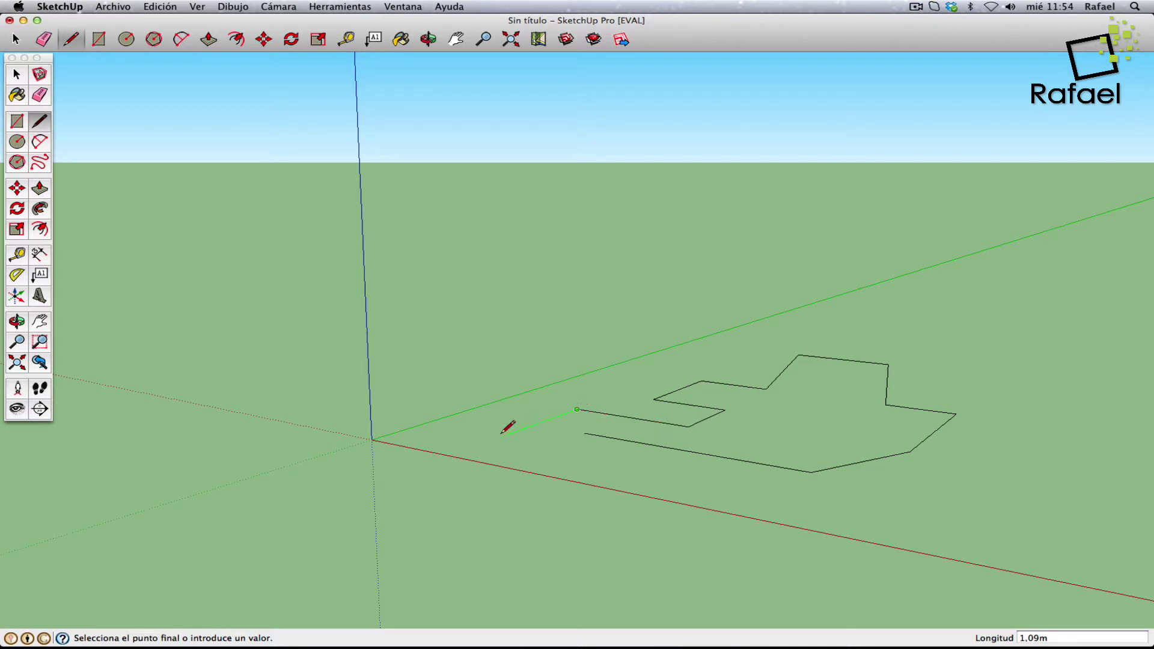
pyautogui.click(498, 437)
pyautogui.click(586, 454)
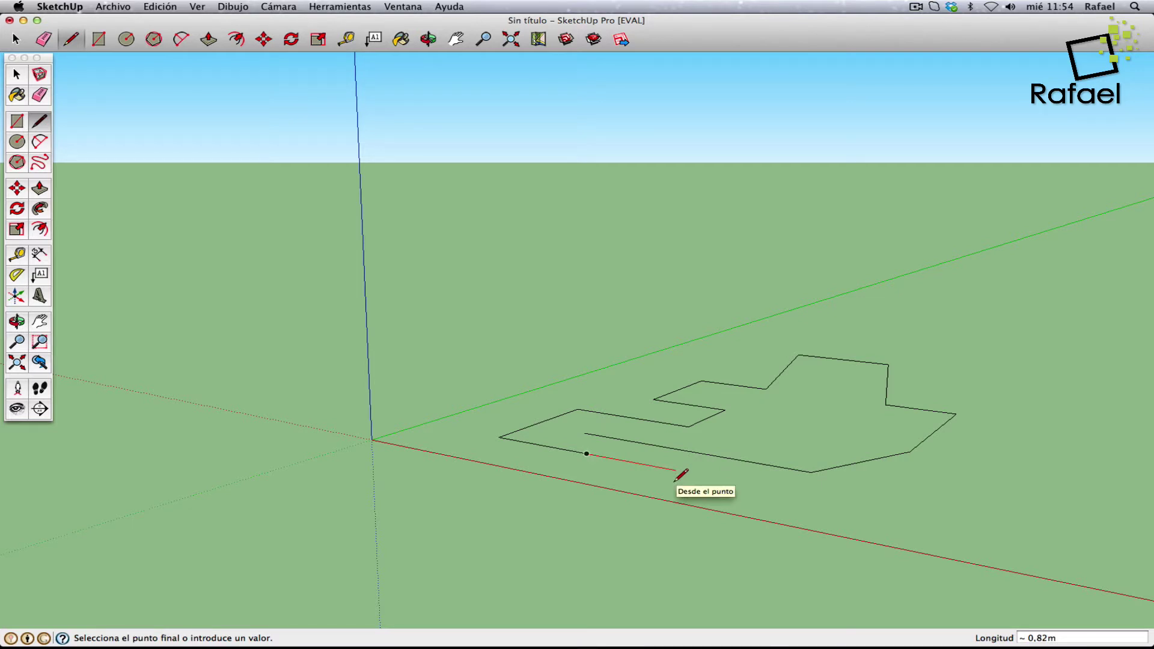
pyautogui.press('Escape')
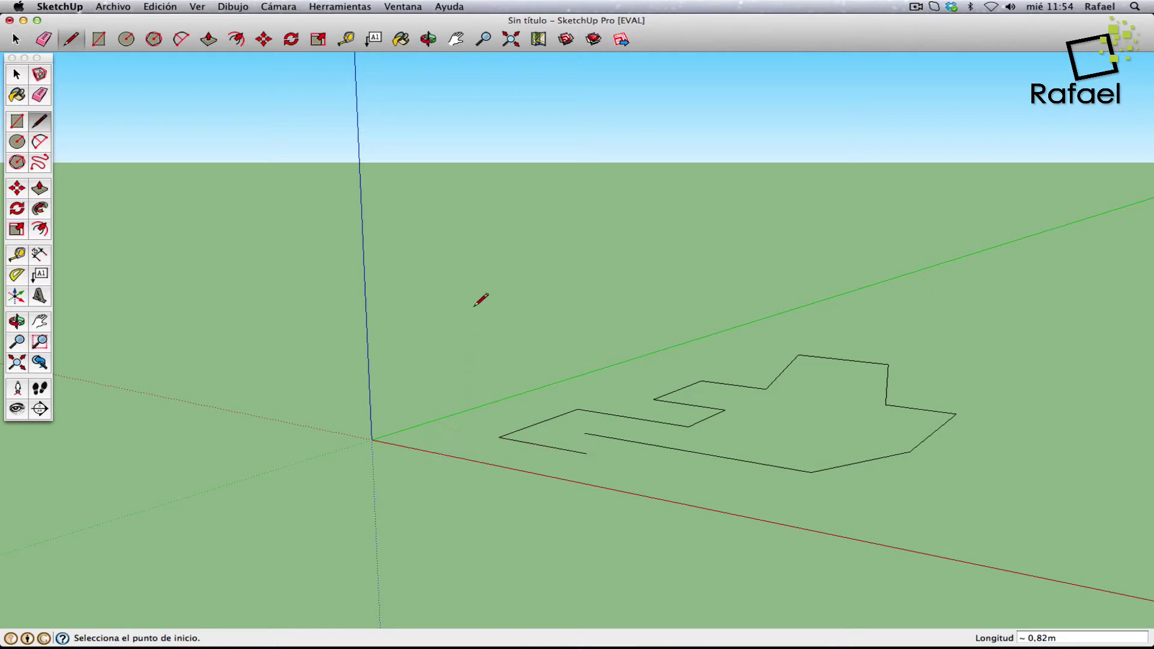
# - Draw a closed 11-edge outline beyond the origin, ending back at its start point
pyautogui.click(449, 287)
pyautogui.click(522, 292)
pyautogui.click(449, 326)
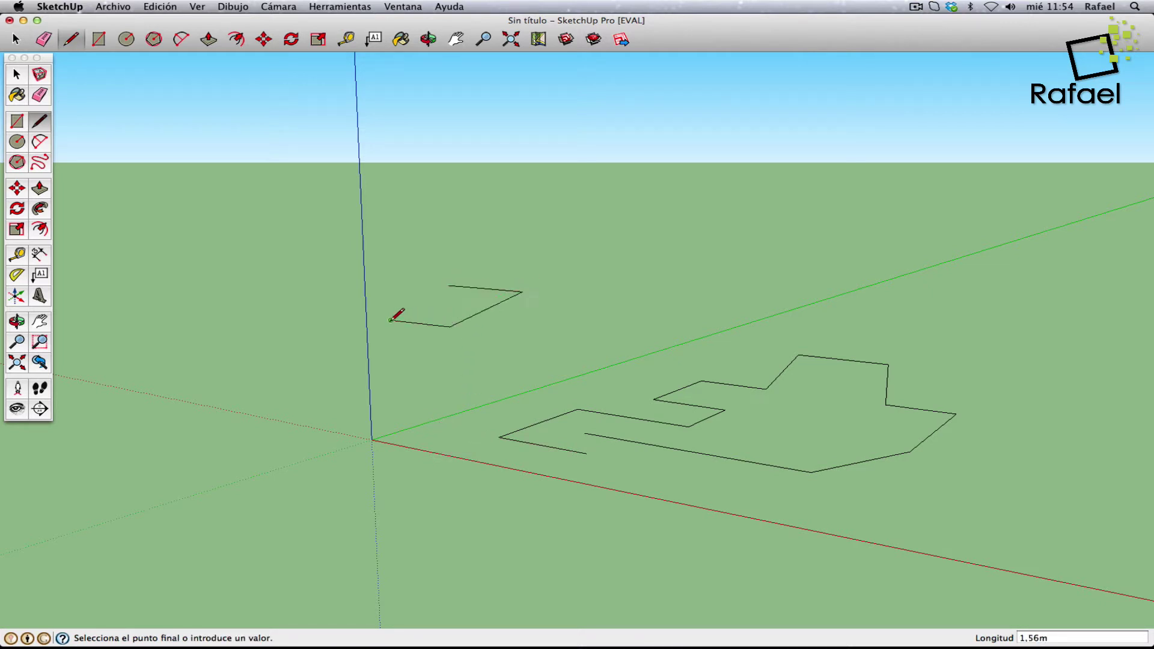
pyautogui.click(391, 321)
pyautogui.click(328, 332)
pyautogui.click(349, 363)
pyautogui.click(479, 351)
pyautogui.click(564, 331)
pyautogui.click(582, 286)
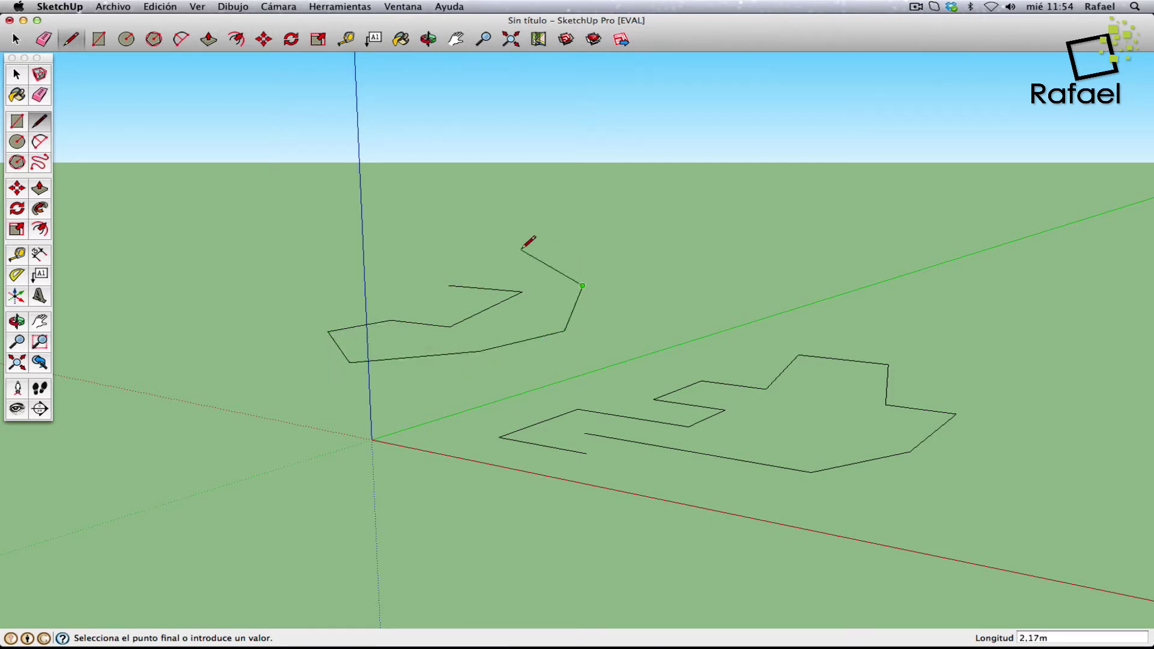
pyautogui.click(521, 249)
pyautogui.click(451, 256)
pyautogui.click(449, 285)
pyautogui.press('Escape')
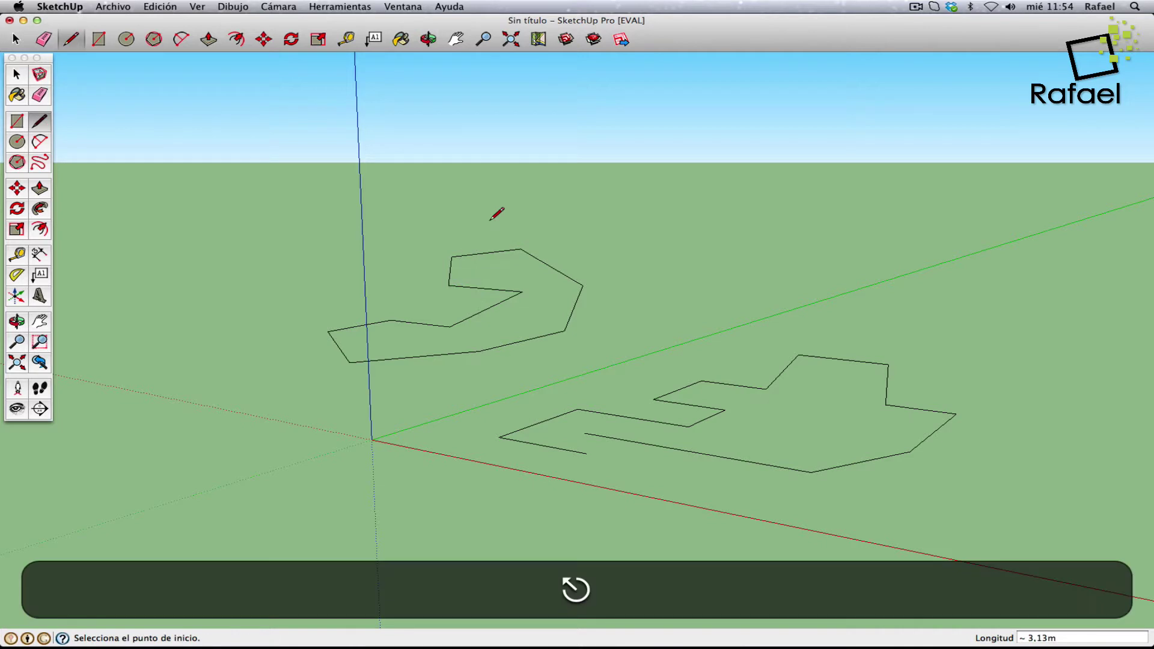
# - Sketch a small four-edge open shape left of the origin, then return to Select
pyautogui.click(17, 77)
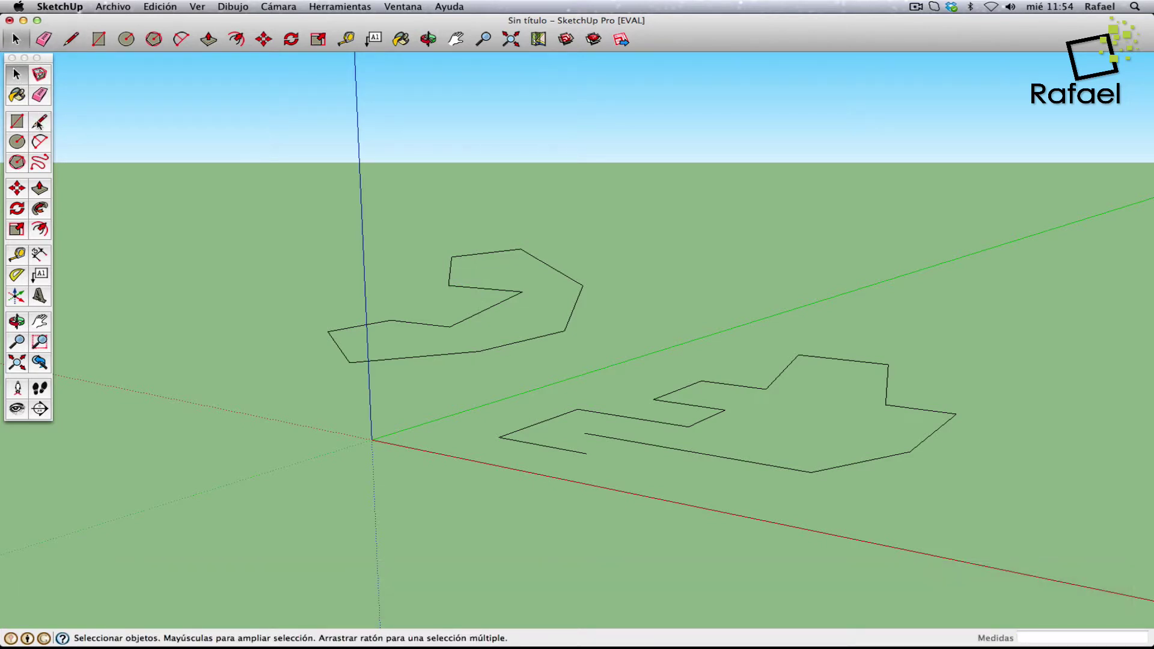
pyautogui.press('l')
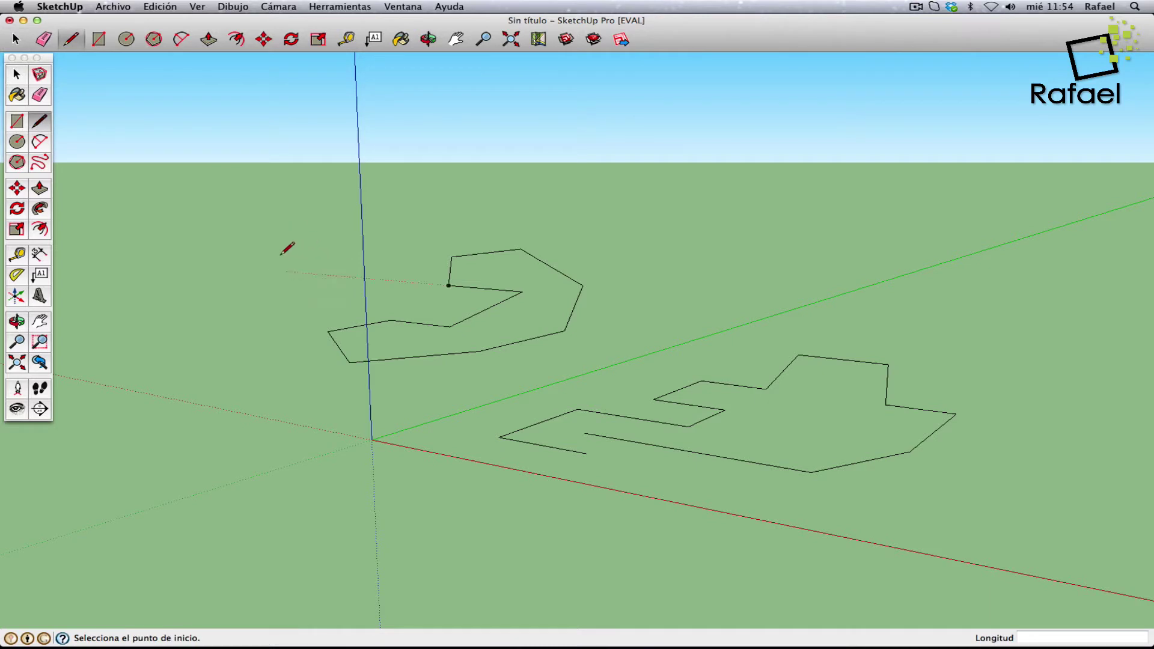
pyautogui.click(182, 423)
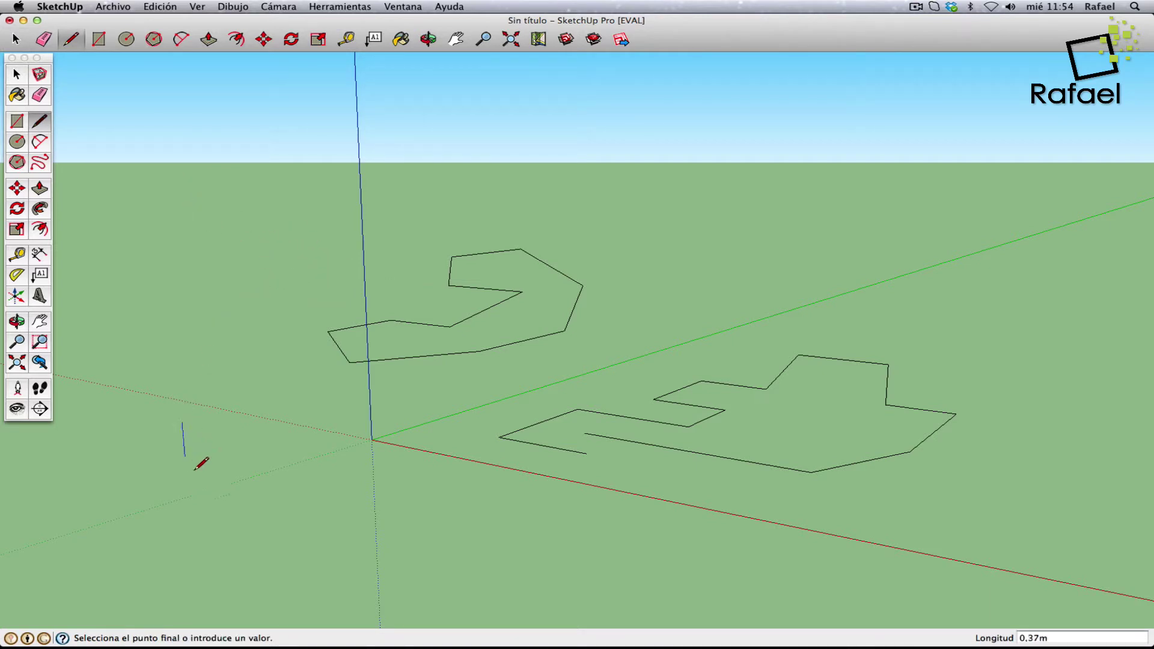
pyautogui.click(195, 474)
pyautogui.click(268, 467)
pyautogui.click(287, 446)
pyautogui.click(242, 407)
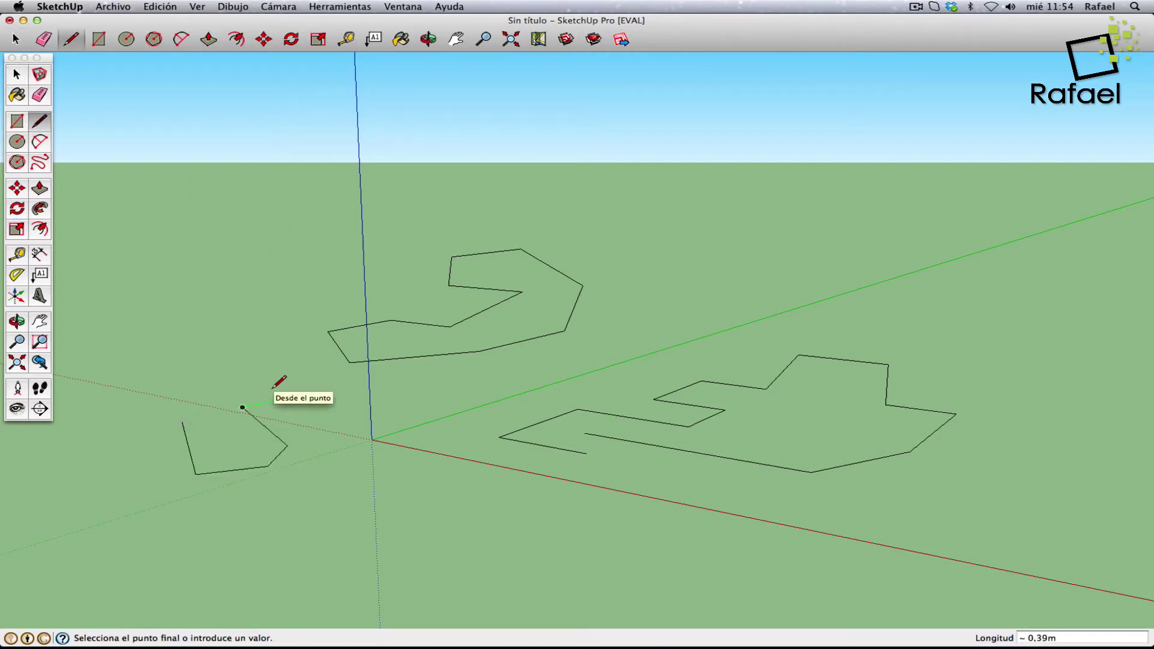
pyautogui.press('Escape')
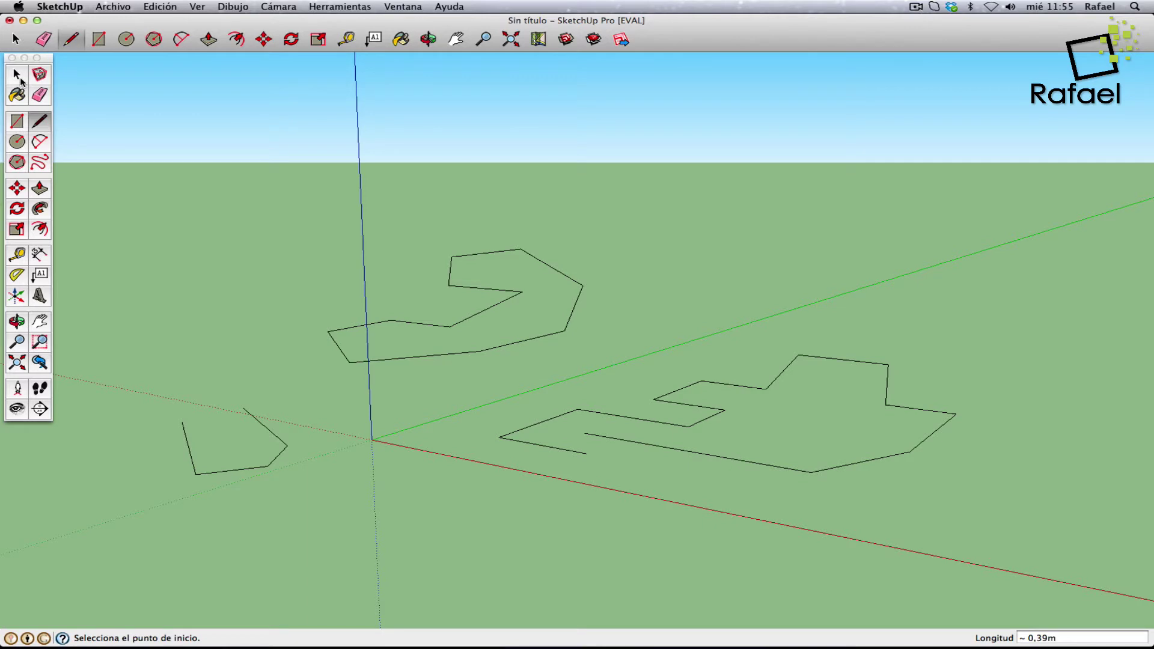
pyautogui.click(17, 74)
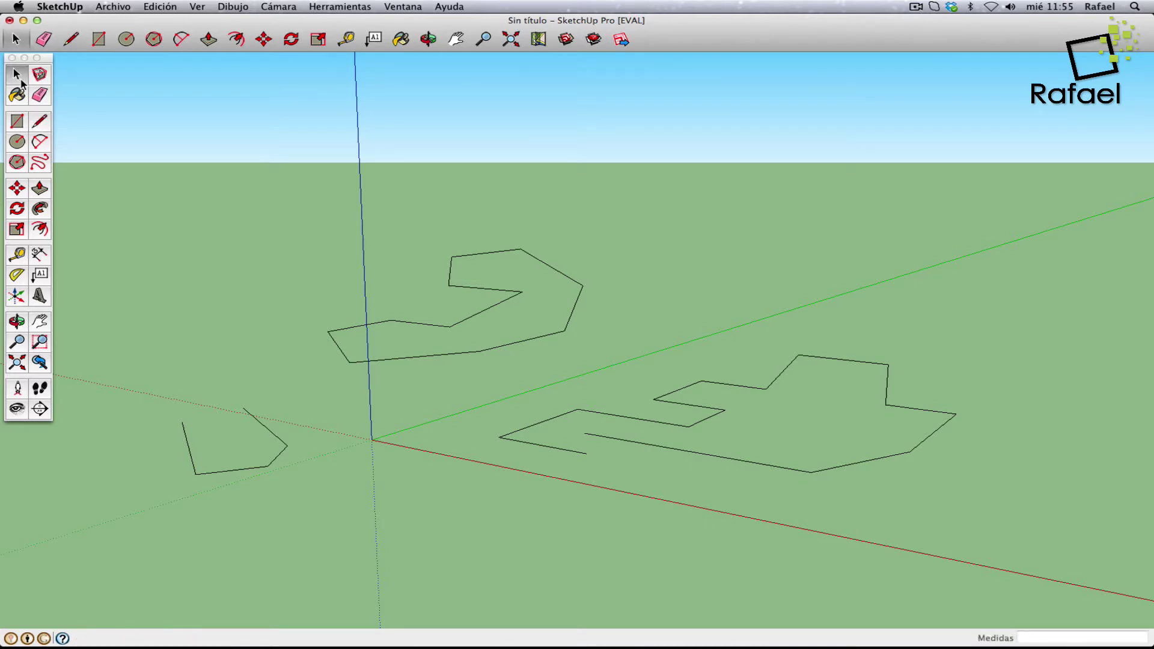
pyautogui.press('space')
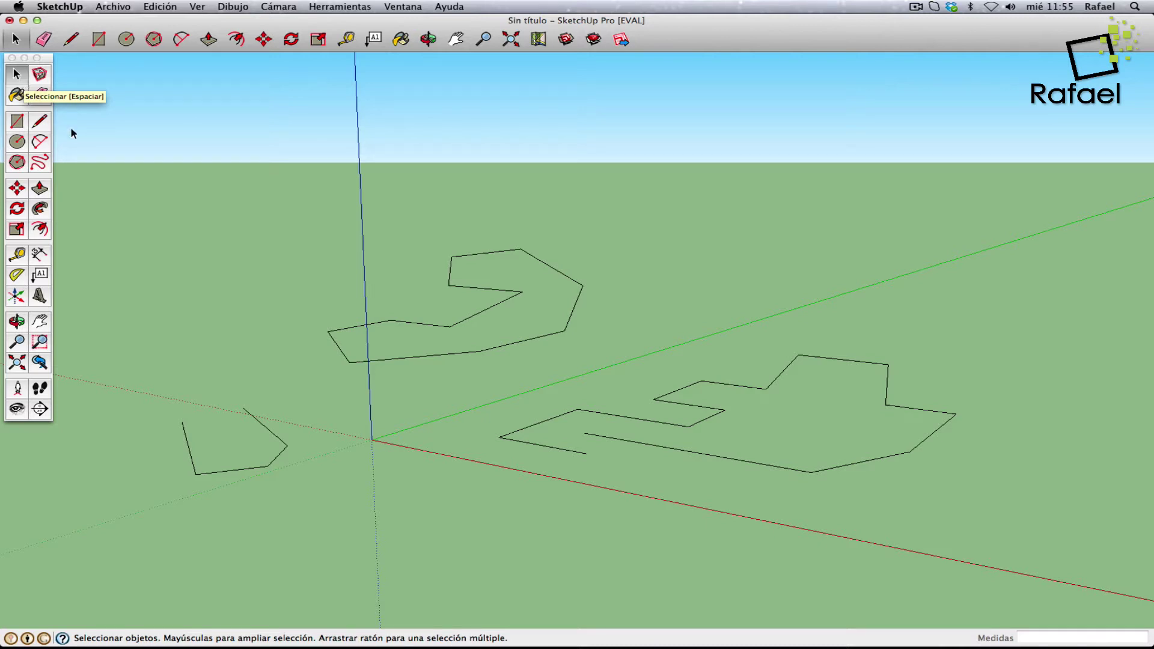
# - Window-select all three test outlines and delete them
pyautogui.press('l')
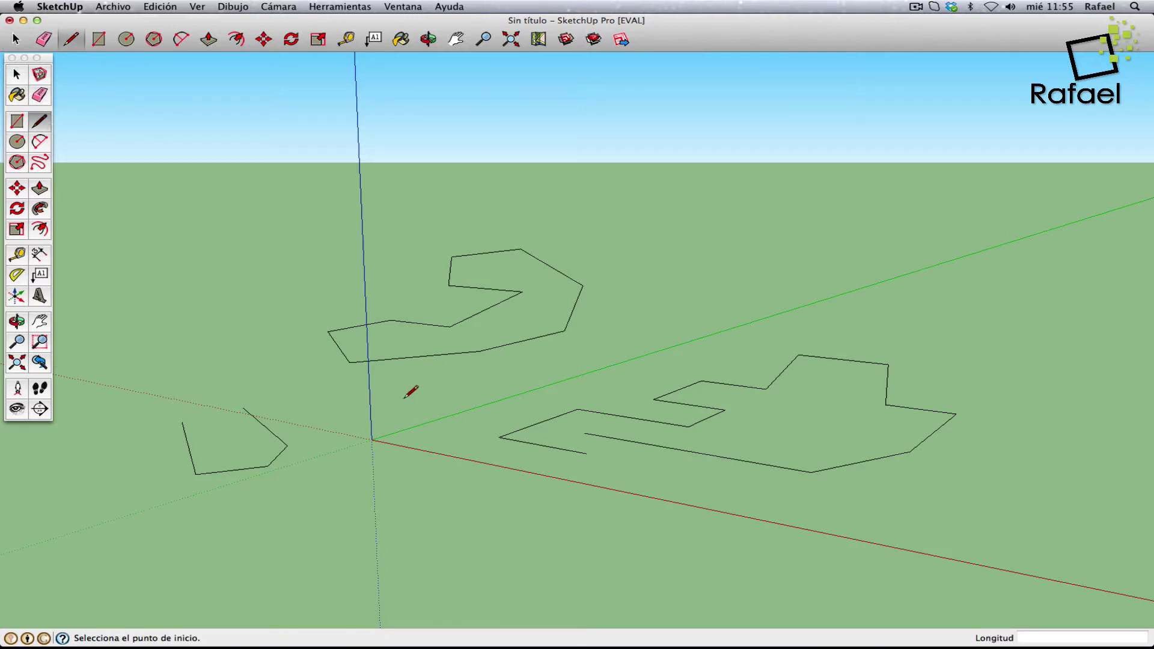
pyautogui.press('space')
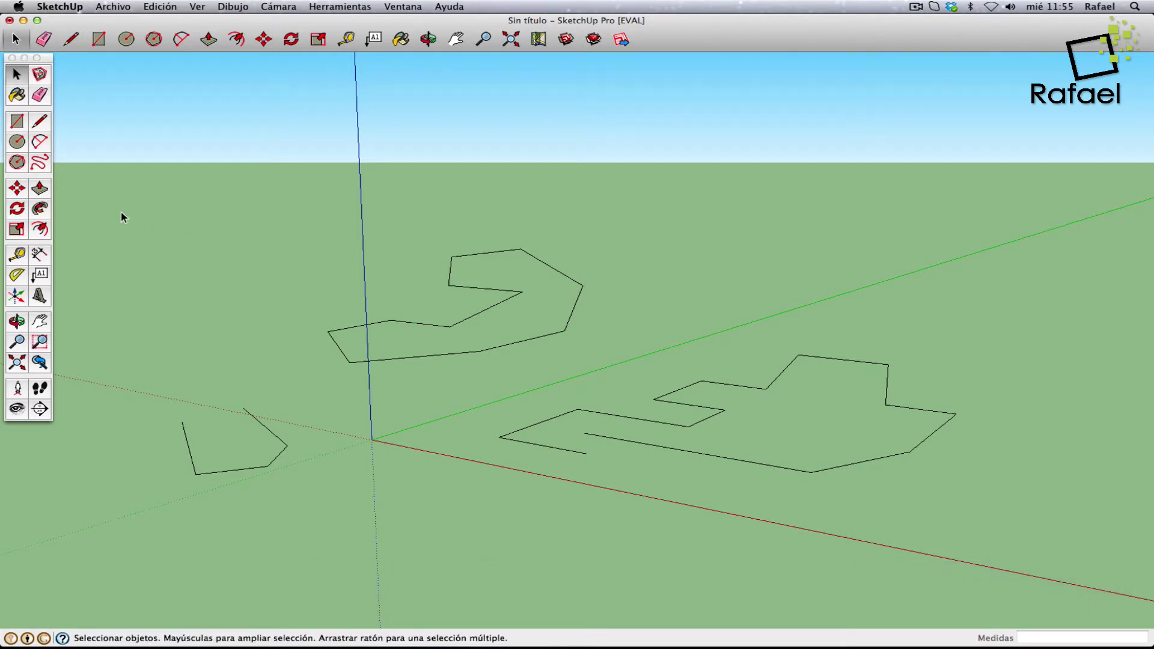
pyautogui.moveTo(114, 201); pyautogui.dragTo(1048, 587)
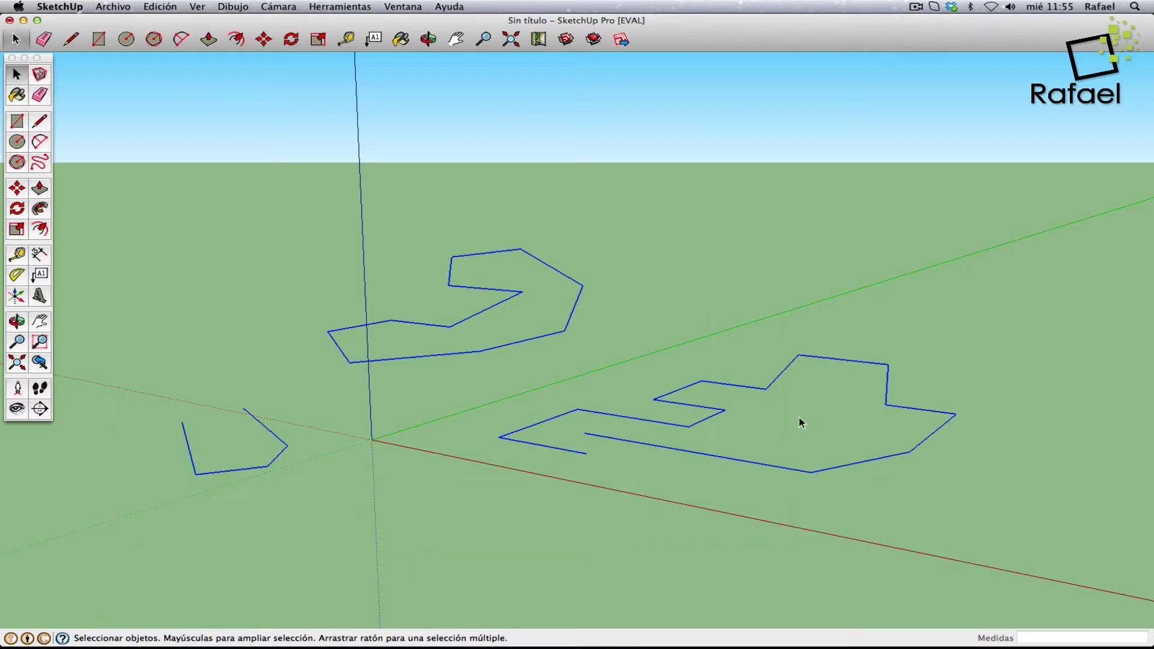
pyautogui.press('Delete')
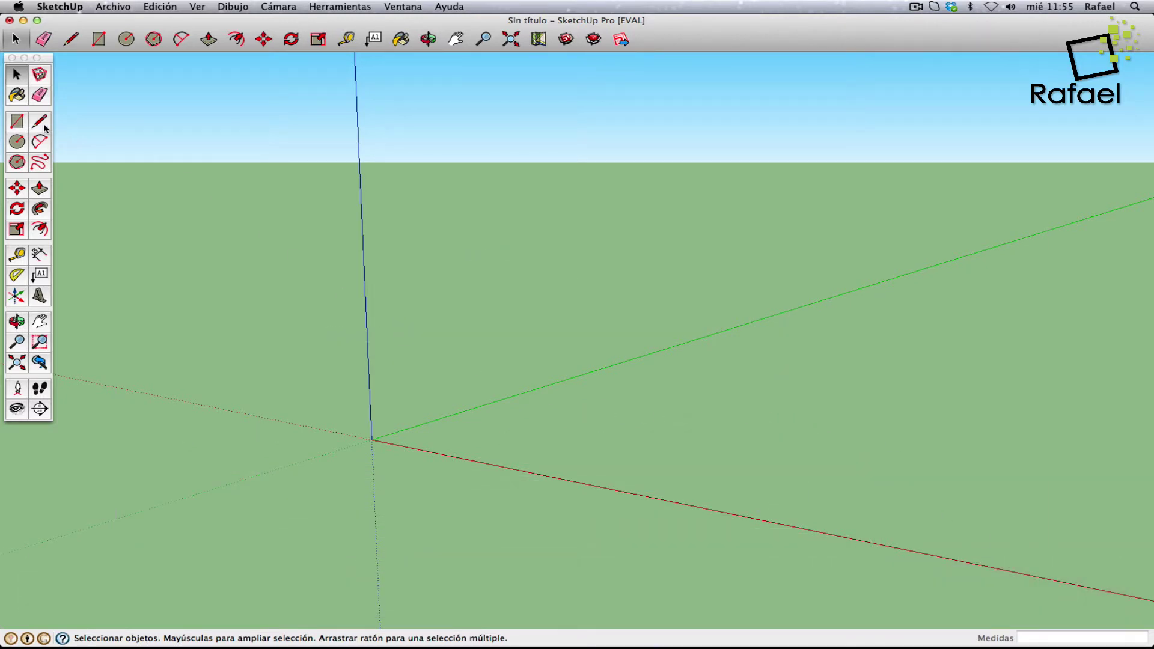
# - Draw a closed nine-edge irregular outline just right of the origin
pyautogui.click(45, 126)
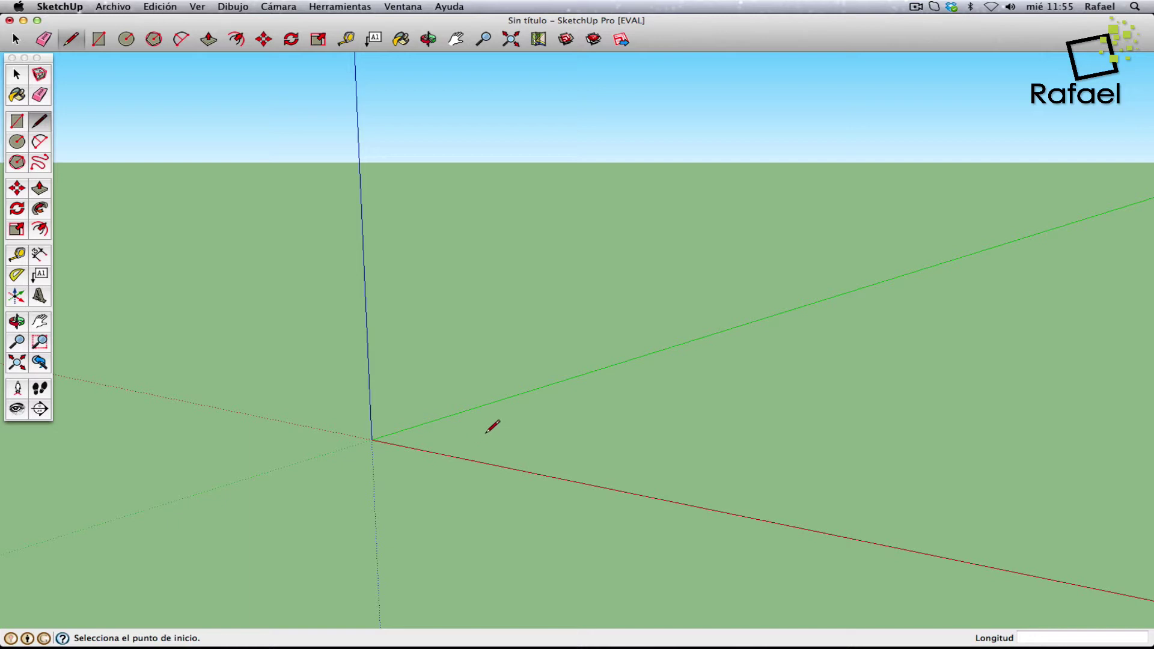
pyautogui.click(487, 439)
pyautogui.click(560, 451)
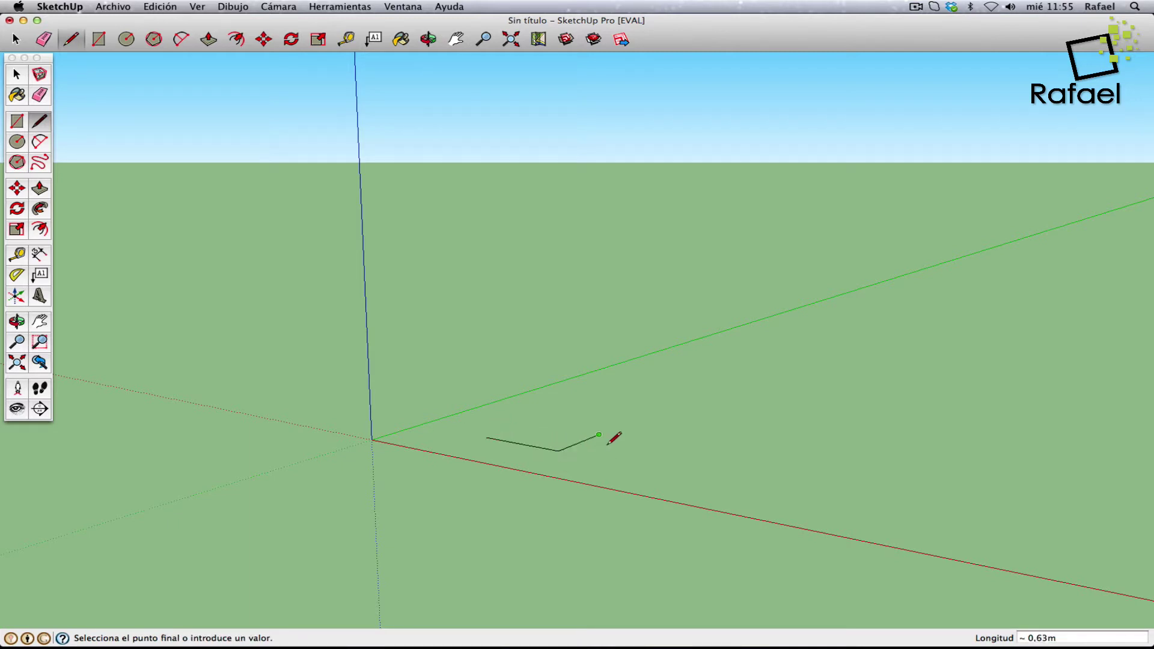
pyautogui.click(599, 434)
pyautogui.click(660, 470)
pyautogui.click(717, 463)
pyautogui.click(717, 429)
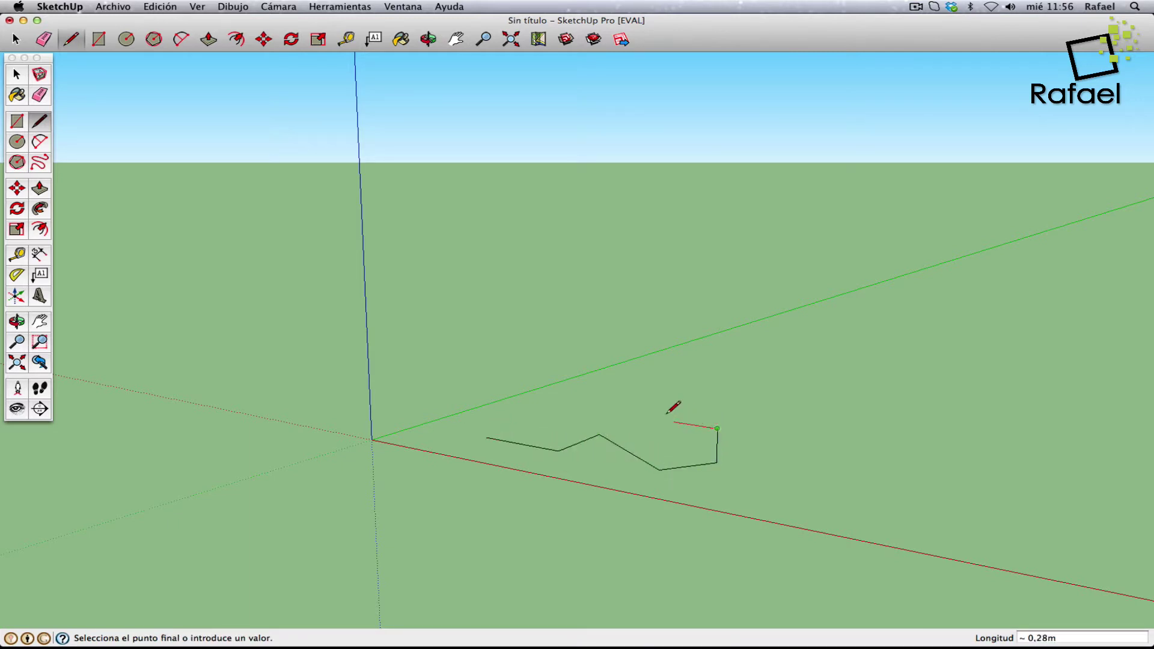
pyautogui.click(663, 420)
pyautogui.click(687, 398)
pyautogui.click(624, 390)
pyautogui.click(486, 438)
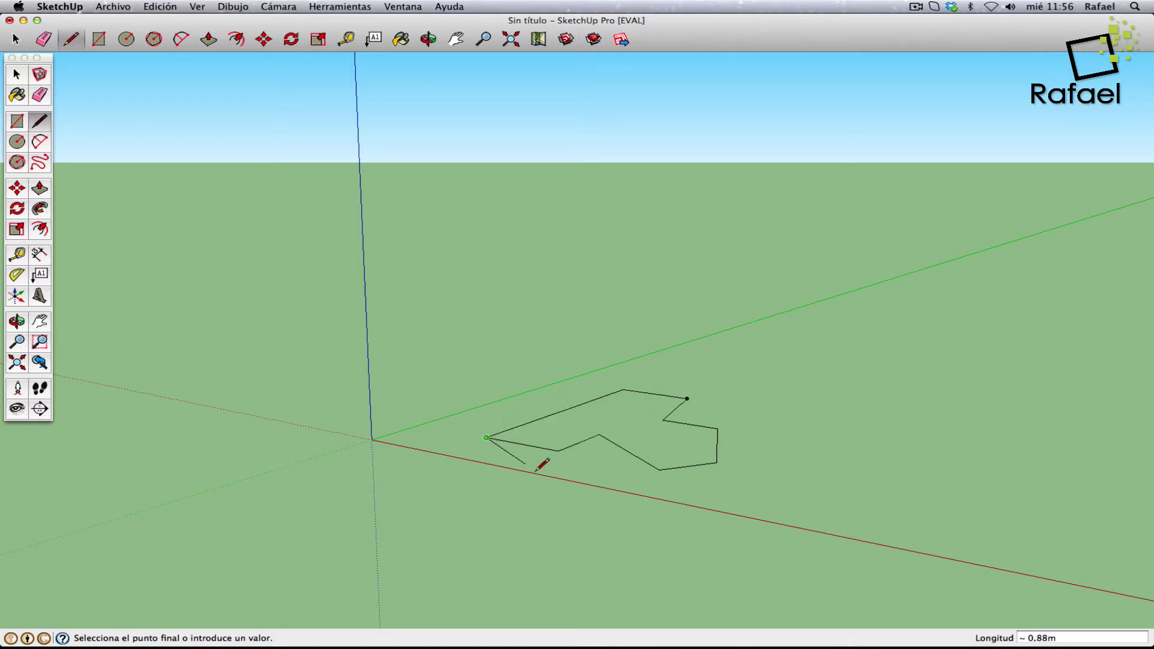
pyautogui.press('Escape')
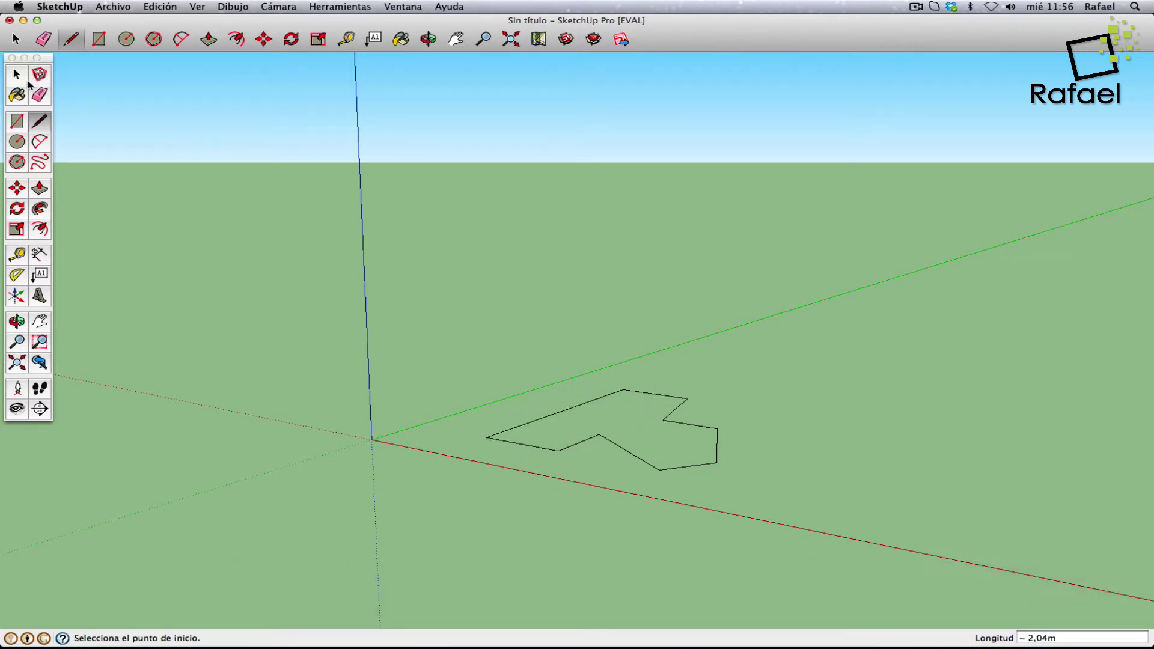
# - Window-select the irregular outline and delete it
pyautogui.press('space')
pyautogui.moveTo(343, 265); pyautogui.dragTo(808, 535)
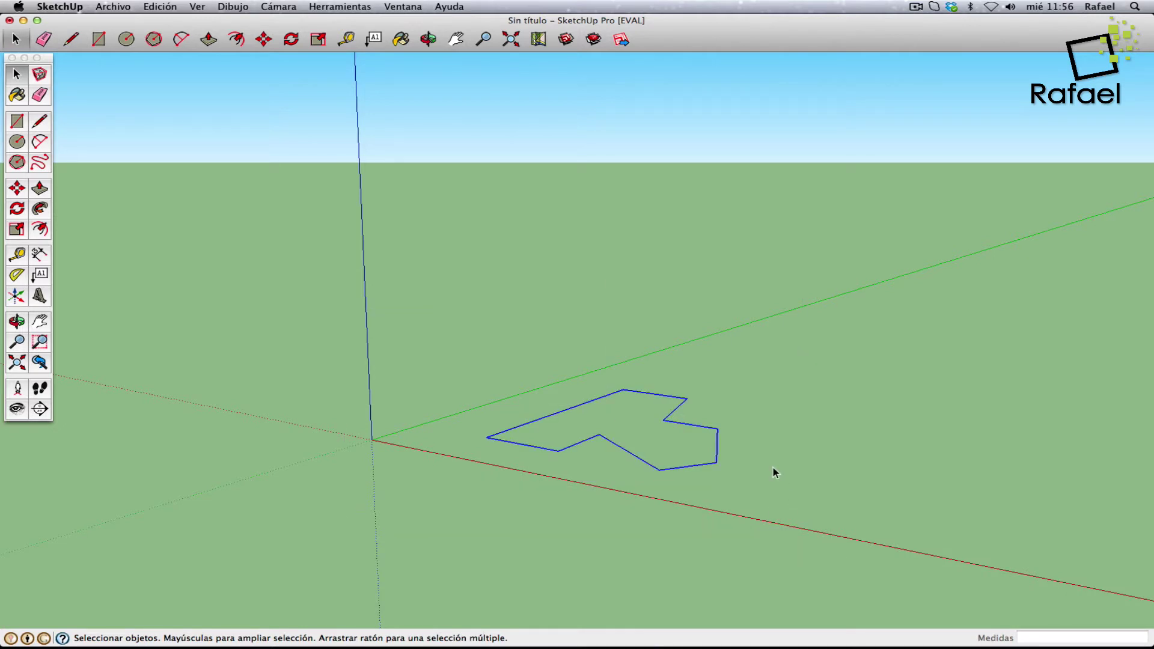
pyautogui.press('Delete')
# - Draw a four-sided shape, first edge along the red axis, closing into a grey face
pyautogui.click(38, 123)
pyautogui.click(617, 448)
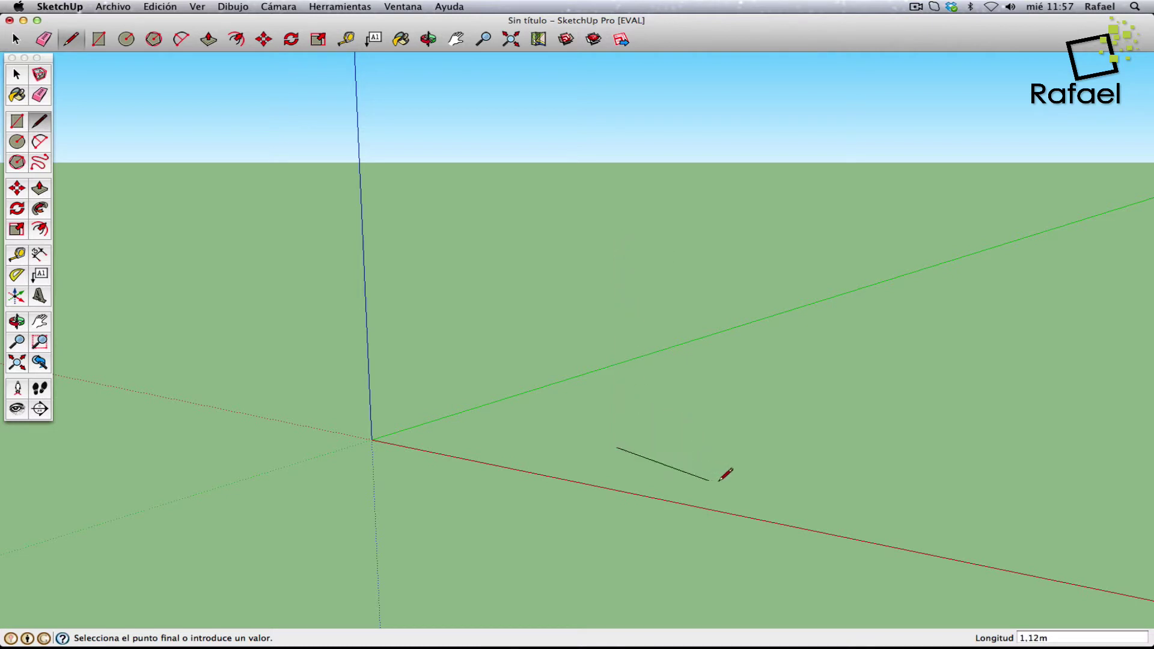
pyautogui.click(772, 475)
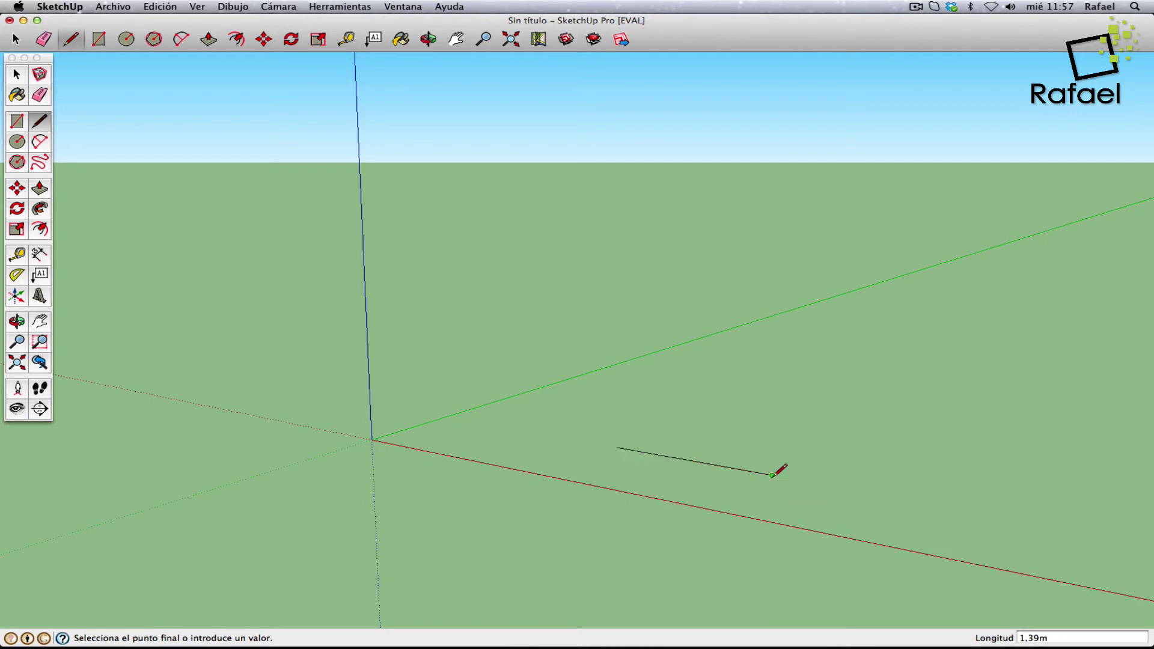
pyautogui.click(877, 409)
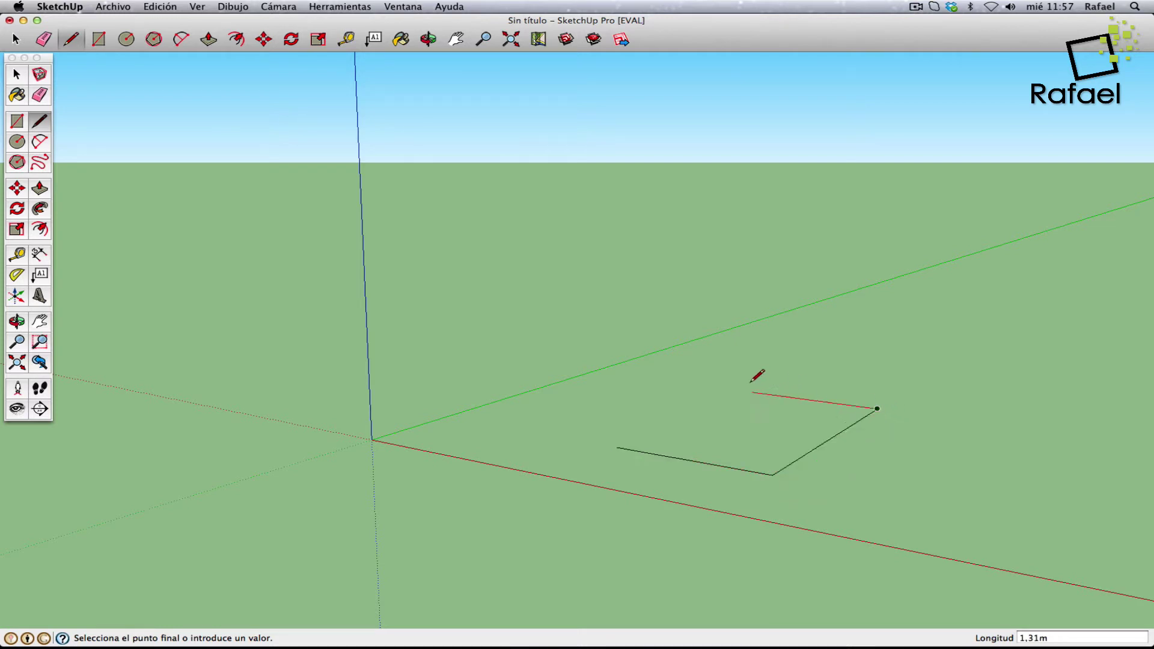
pyautogui.click(716, 388)
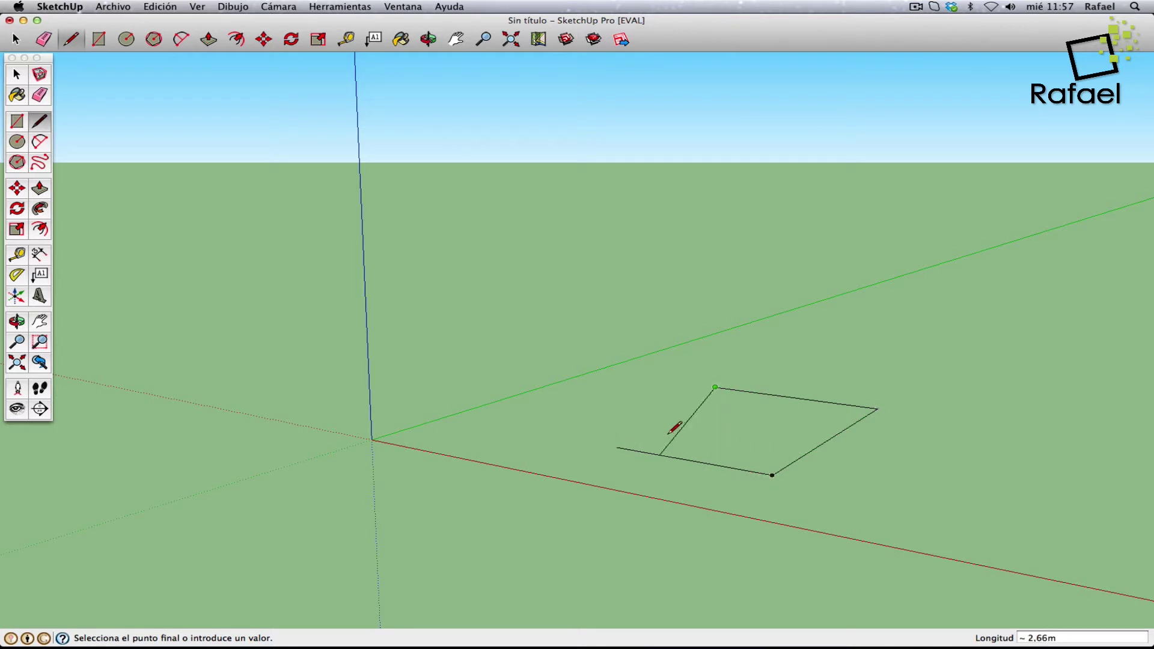
pyautogui.click(618, 447)
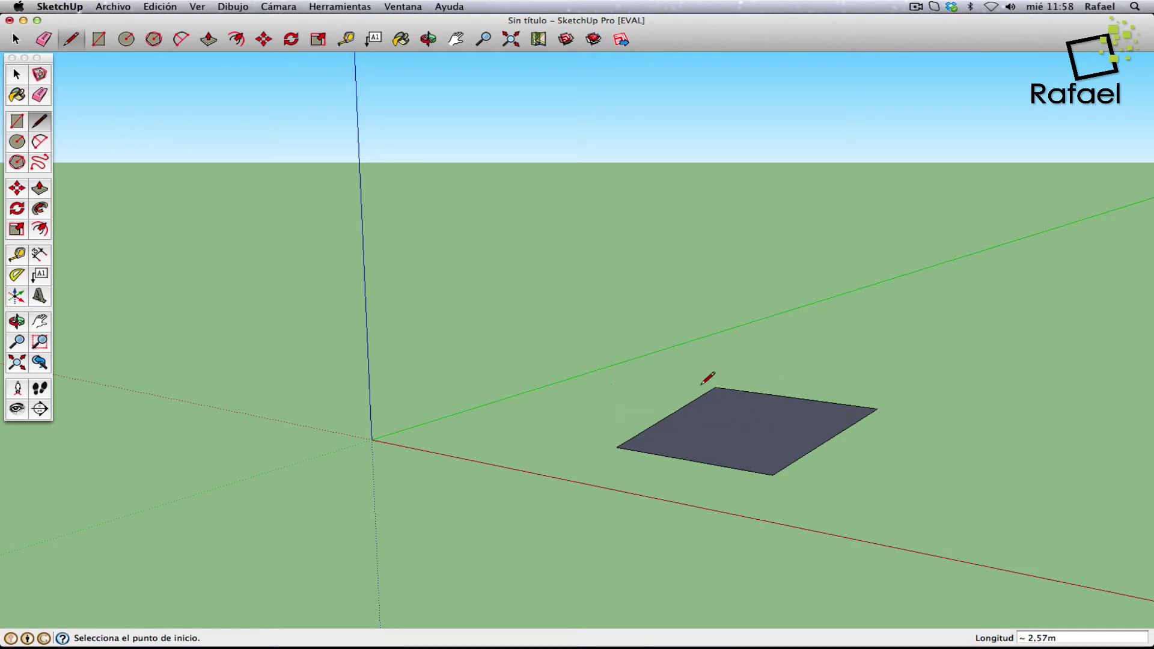
# - From a low orbited view, draw two upright lines rising beside the grey face
pyautogui.click(16, 323)
pyautogui.moveTo(415, 491)
pyautogui.mouseDown()
pyautogui.moveTo(895, 414)
pyautogui.moveTo(853, 407)
pyautogui.moveTo(677, 482)
pyautogui.moveTo(481, 539)
pyautogui.moveTo(443, 575)
pyautogui.mouseUp()
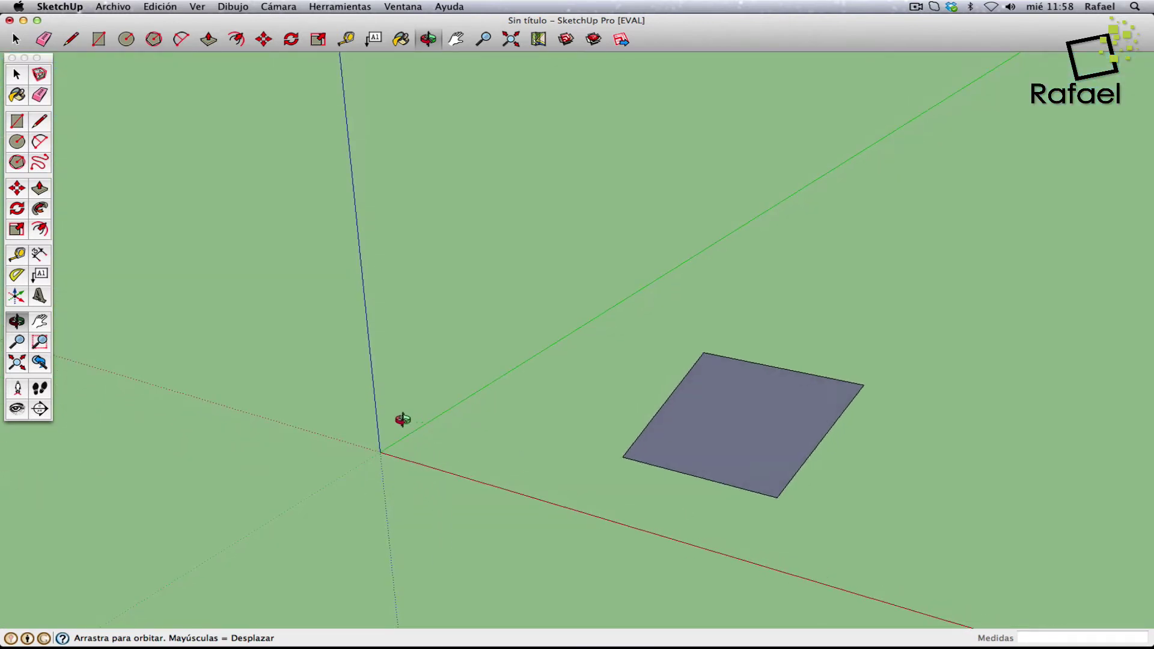
pyautogui.moveTo(541, 456)
pyautogui.mouseDown()
pyautogui.moveTo(492, 412)
pyautogui.moveTo(520, 392)
pyautogui.mouseUp()
pyautogui.click(47, 125)
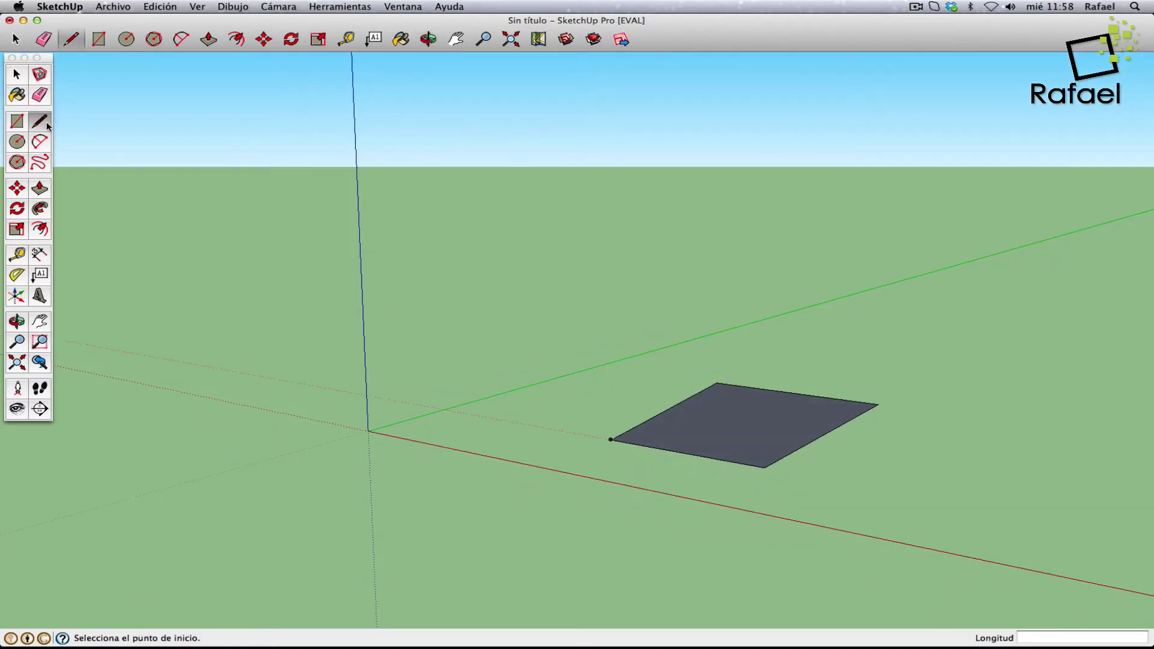
pyautogui.click(497, 419)
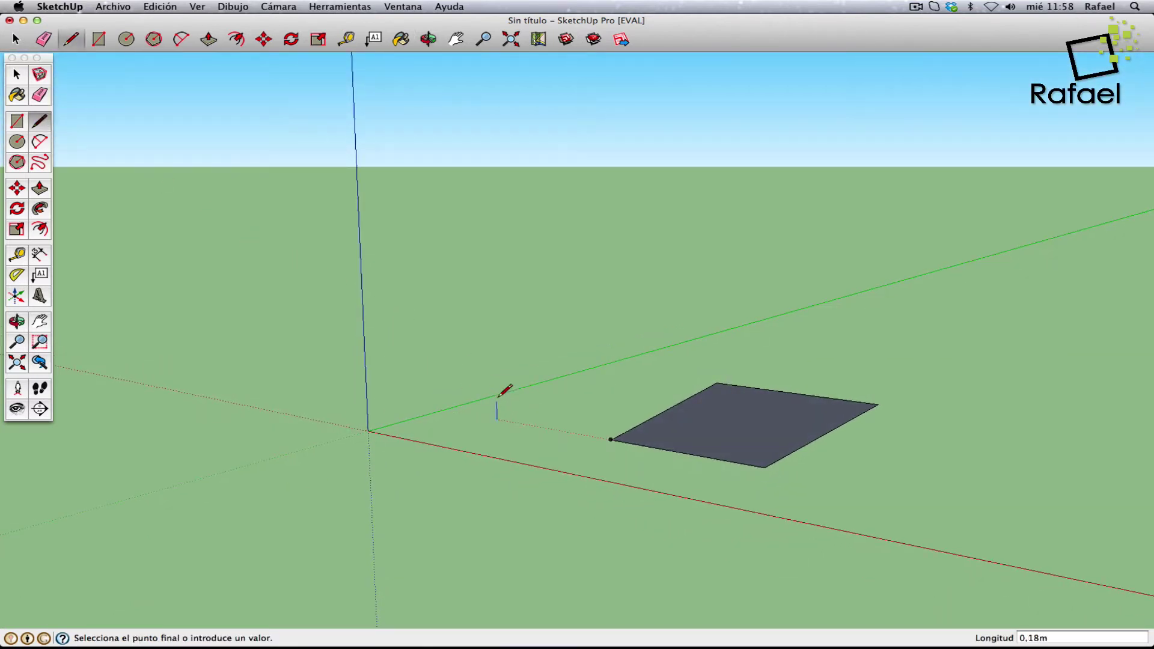
pyautogui.click(493, 234)
pyautogui.press('Escape')
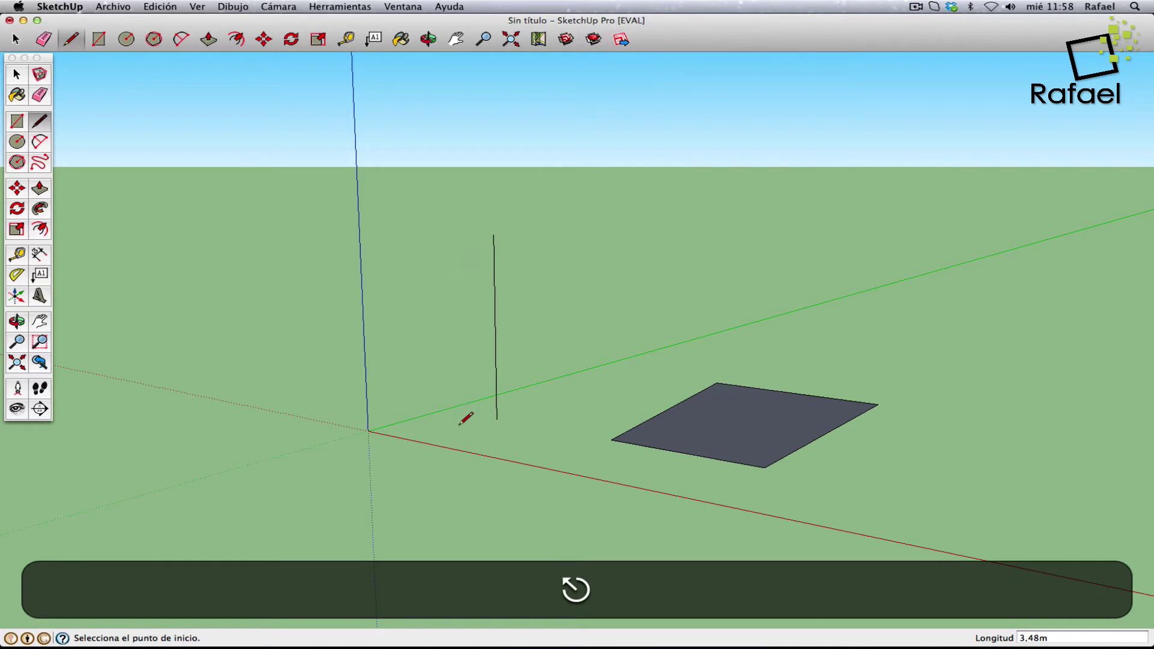
pyautogui.click(458, 424)
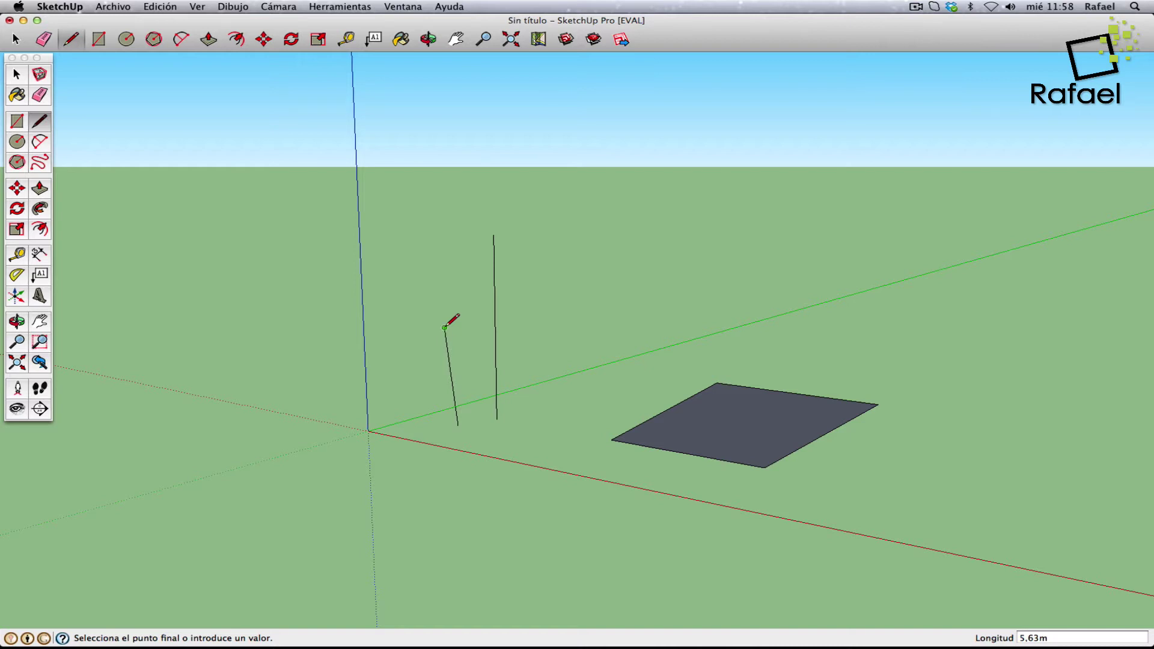
pyautogui.click(445, 328)
pyautogui.press('Escape')
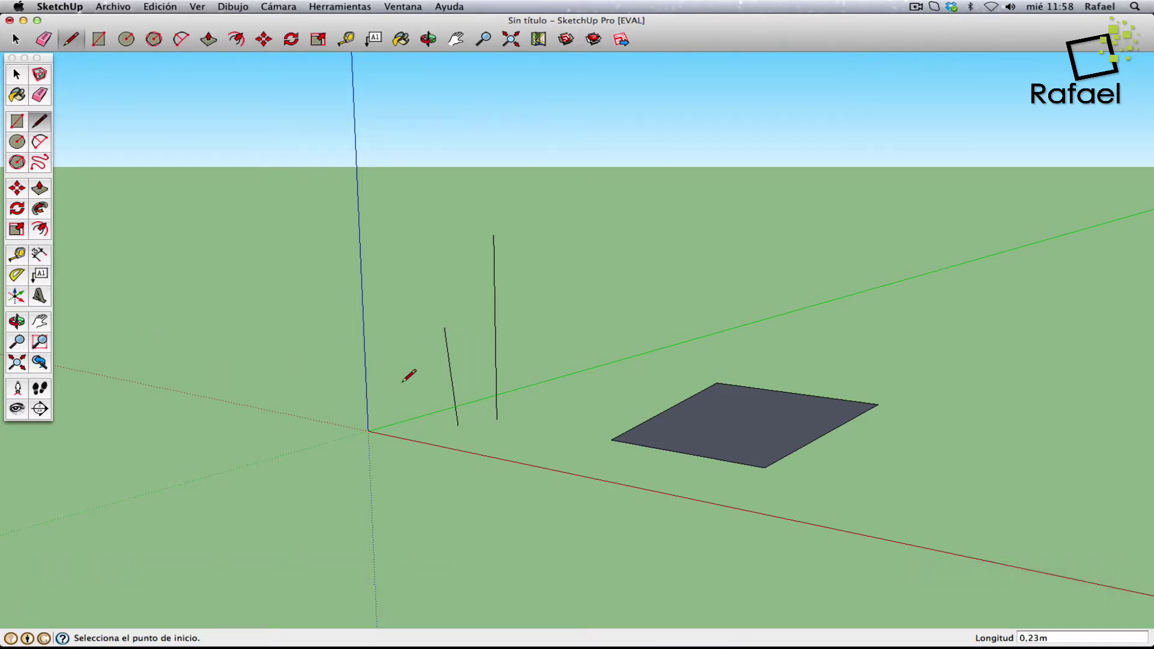
# - Orbit back to a raised view of the lines and face, then return to Select
pyautogui.click(17, 322)
pyautogui.moveTo(385, 388)
pyautogui.mouseDown()
pyautogui.moveTo(559, 405)
pyautogui.moveTo(812, 381)
pyautogui.moveTo(678, 378)
pyautogui.mouseUp()
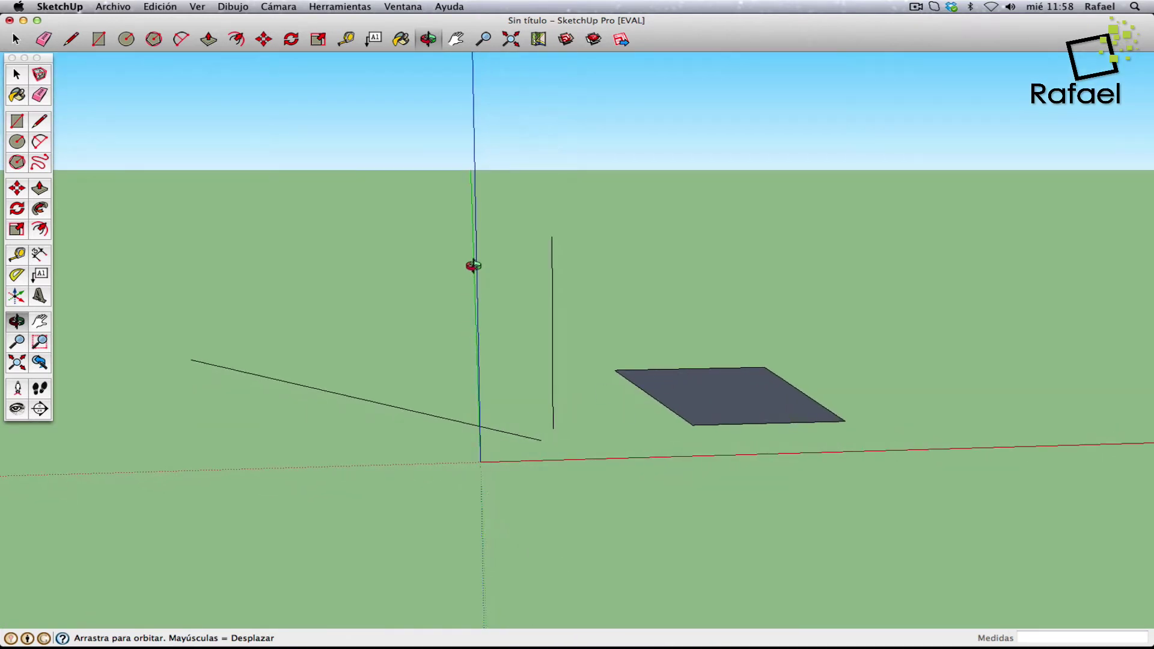
pyautogui.moveTo(610, 453)
pyautogui.mouseDown()
pyautogui.moveTo(545, 437)
pyautogui.moveTo(337, 425)
pyautogui.moveTo(451, 458)
pyautogui.moveTo(814, 469)
pyautogui.moveTo(907, 445)
pyautogui.moveTo(845, 477)
pyautogui.moveTo(567, 497)
pyautogui.moveTo(336, 490)
pyautogui.moveTo(306, 477)
pyautogui.mouseUp()
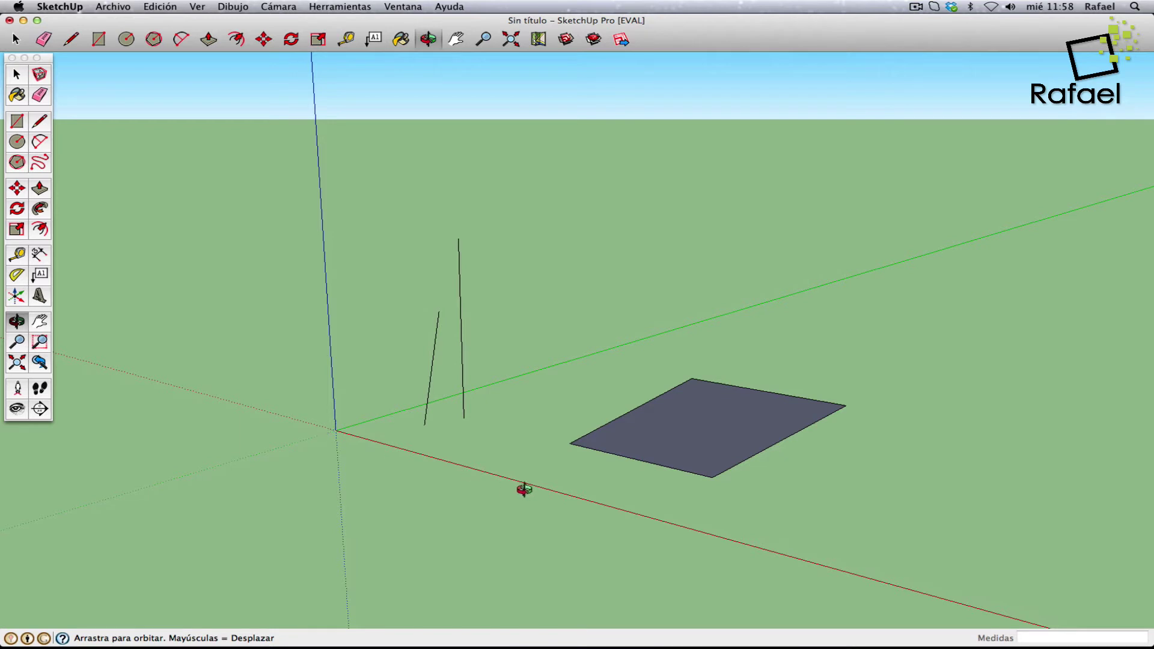
pyautogui.click(16, 74)
# - Window-select both upright lines and the grey face and delete them
pyautogui.moveTo(283, 190); pyautogui.dragTo(881, 535)
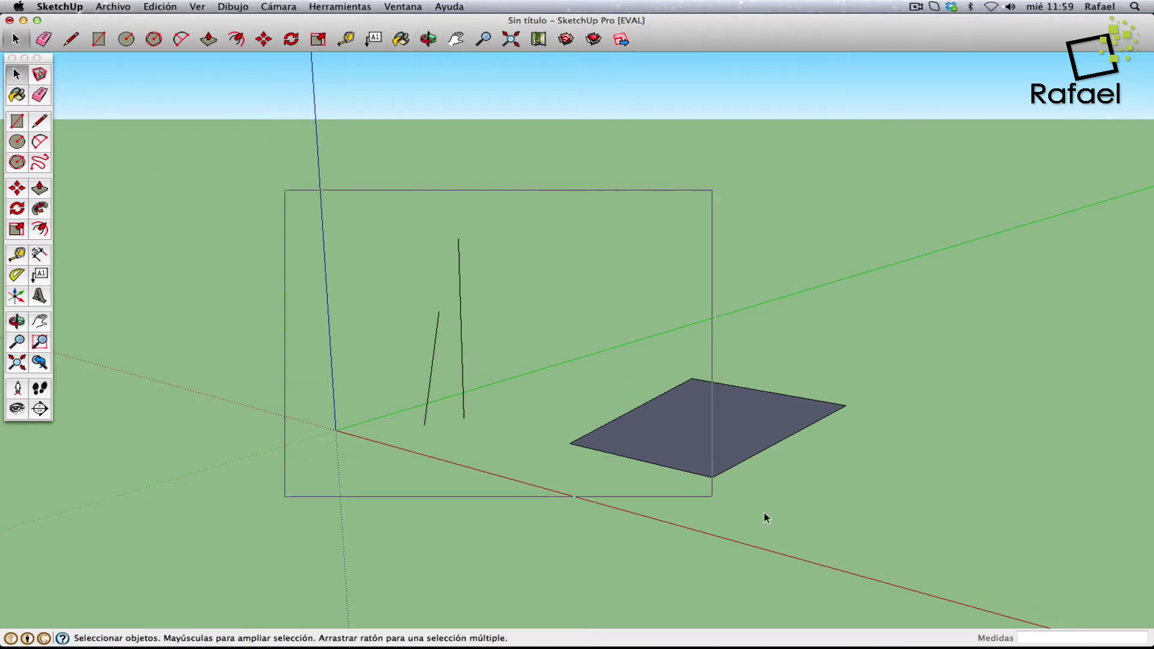
pyautogui.press('Delete')
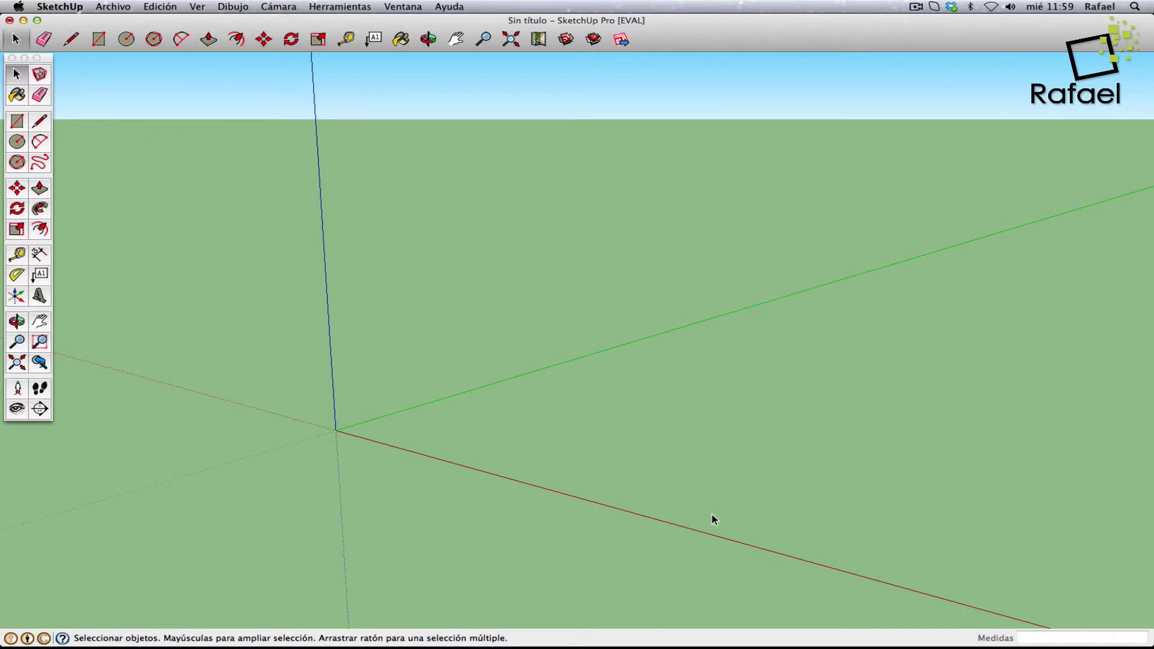
# - Draw a rectangle's first edge locked to the red axis, then lock the next edge to green
pyautogui.click(39, 121)
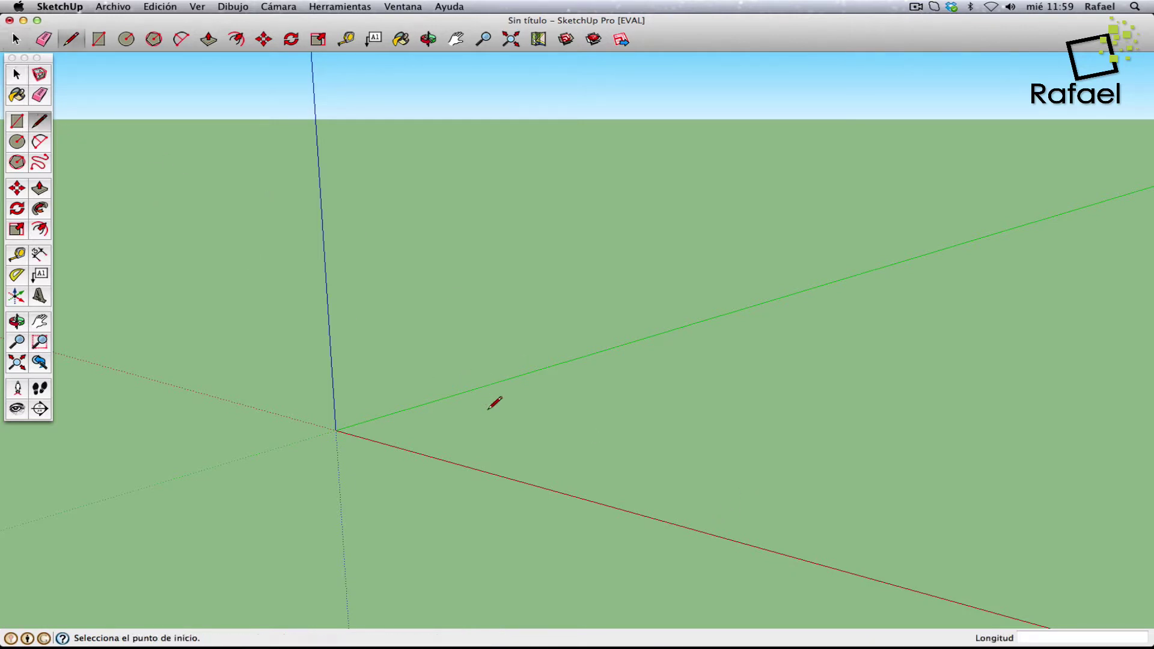
pyautogui.click(497, 438)
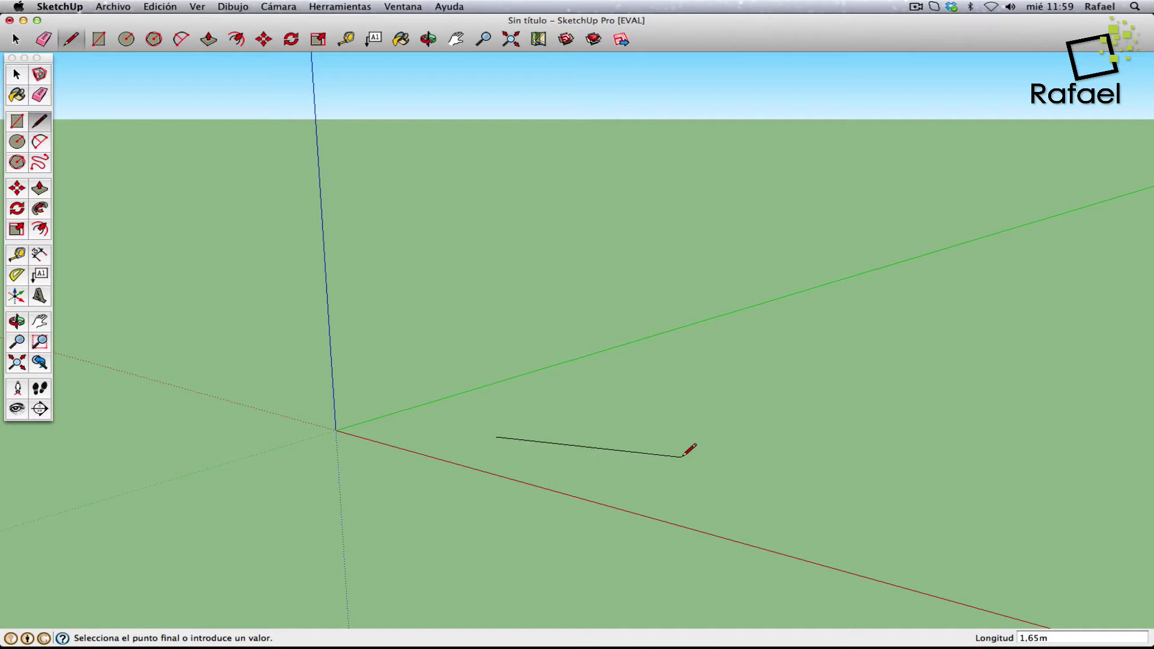
pyautogui.press('Right')
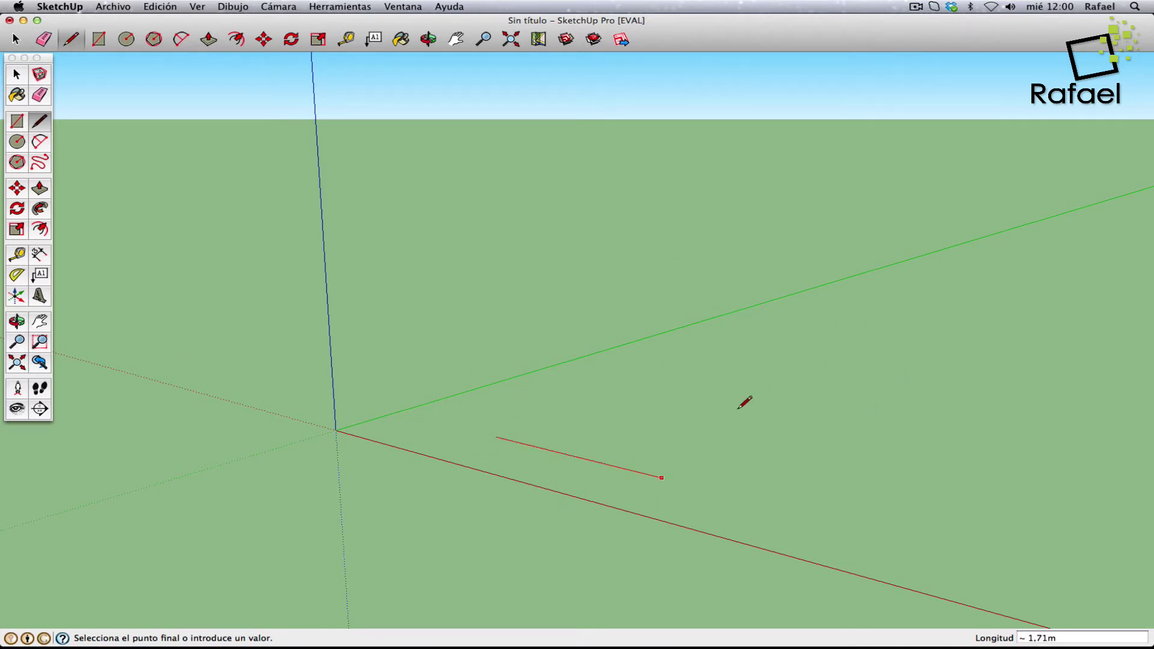
pyautogui.click(695, 486)
pyautogui.press('Left')
# - Finish the rectangle's green and red edges, closing it into a filled grey face
pyautogui.click(859, 398)
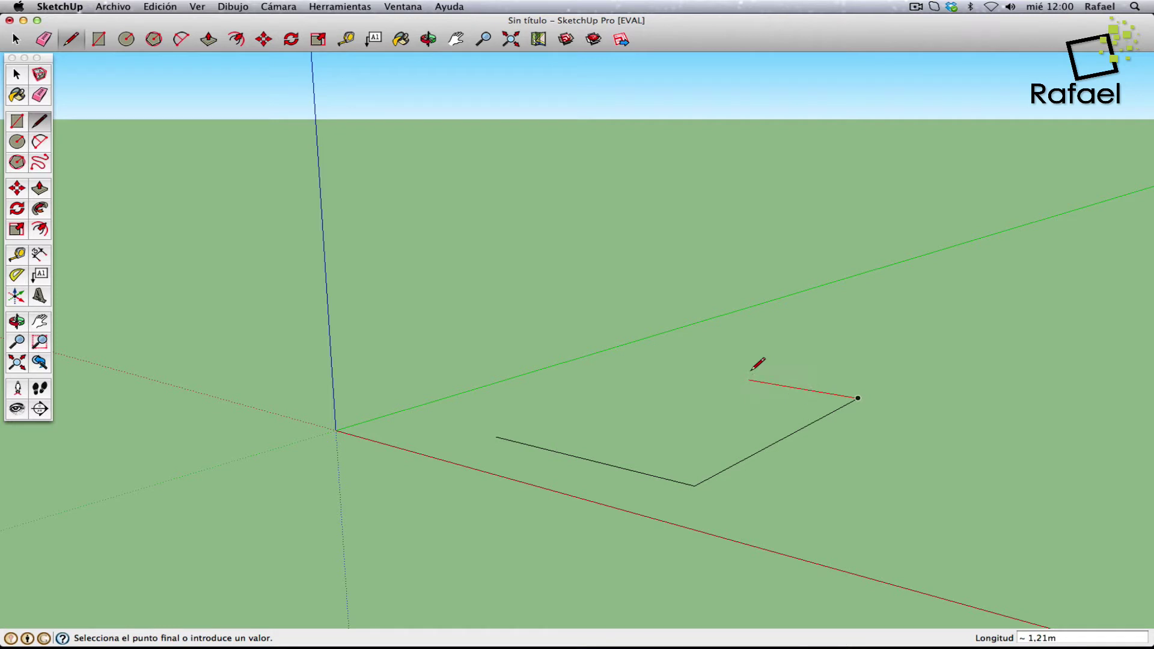
pyautogui.press('Right')
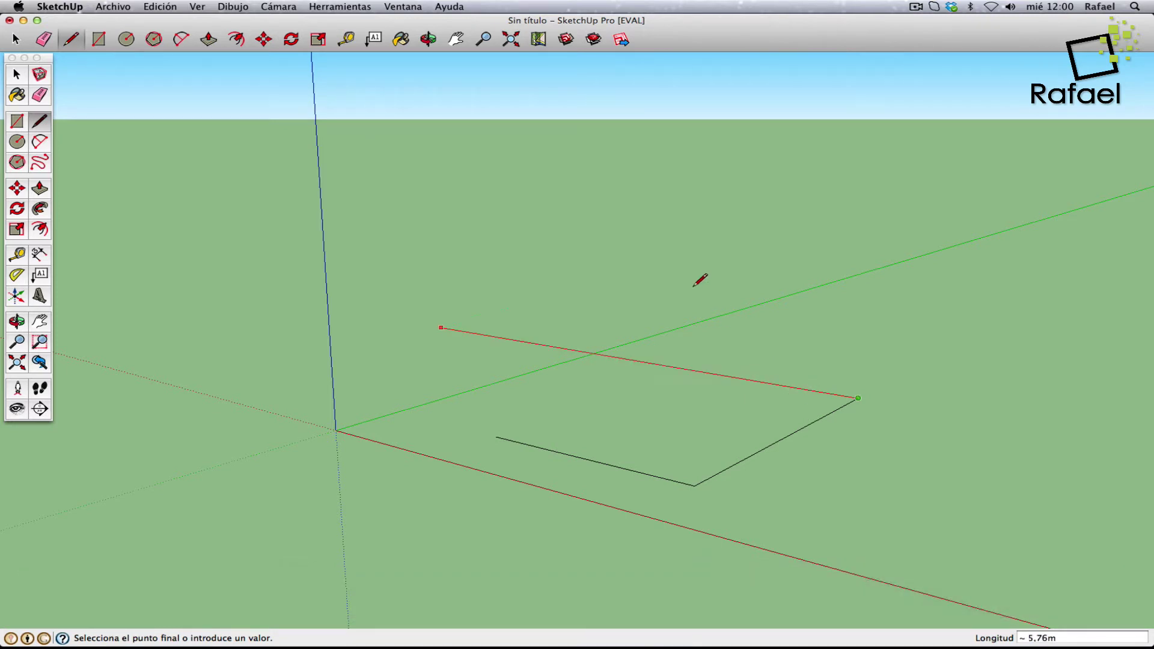
pyautogui.click(761, 339)
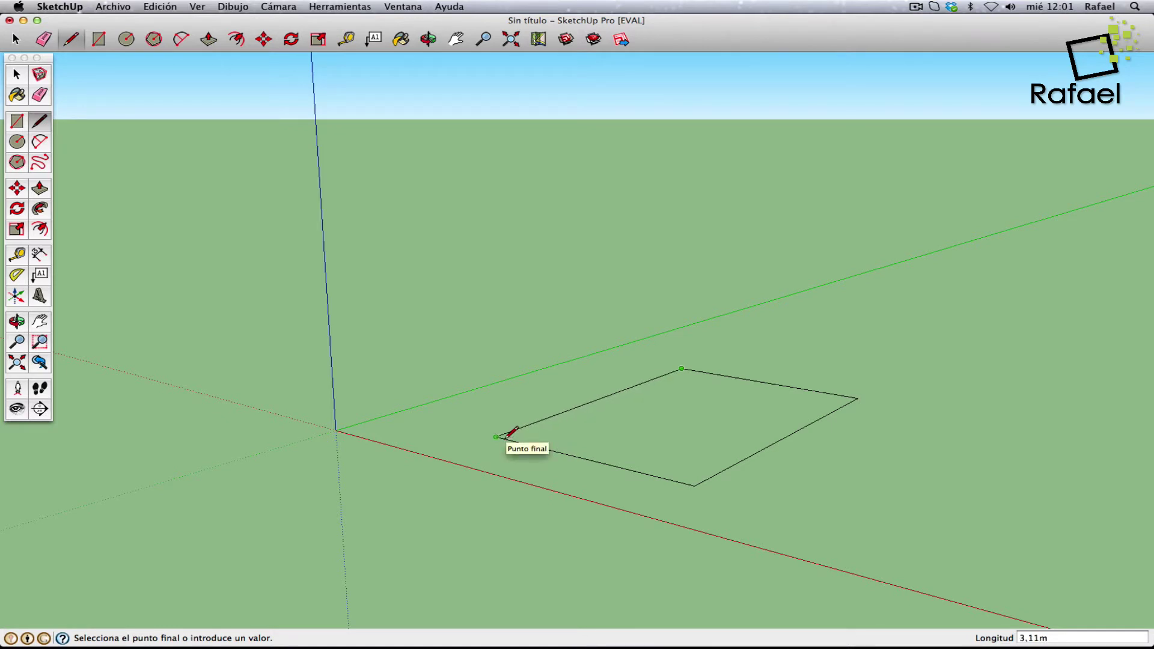
pyautogui.click(496, 437)
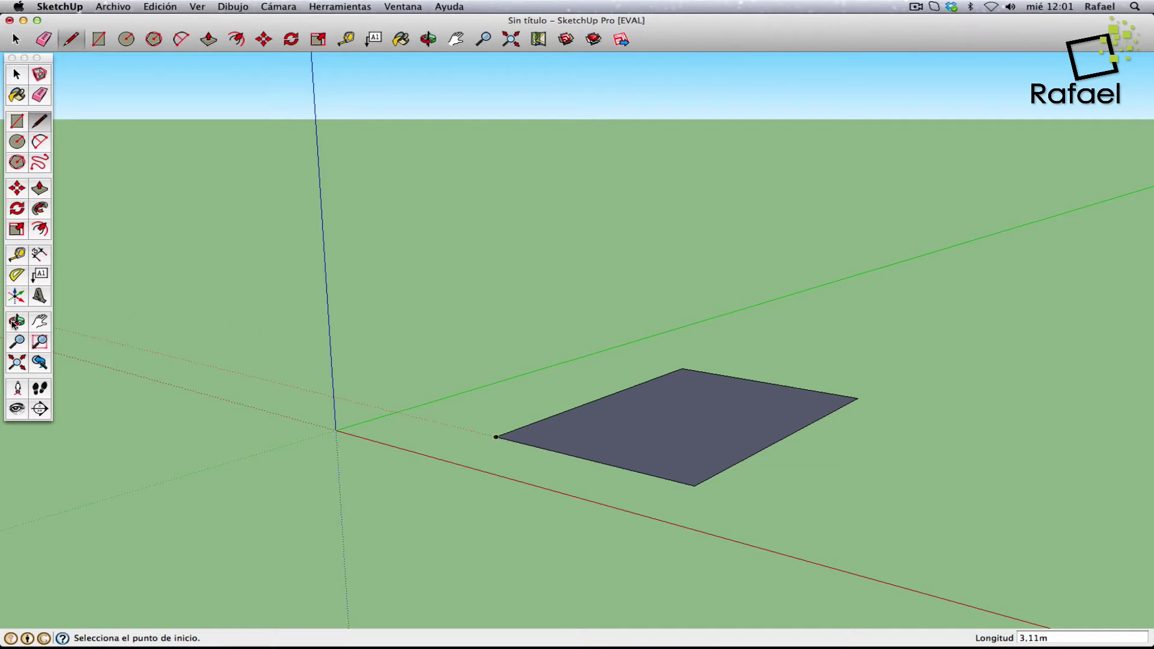
pyautogui.click(17, 321)
pyautogui.moveTo(477, 382)
pyautogui.mouseDown()
pyautogui.moveTo(415, 482)
pyautogui.moveTo(374, 411)
pyautogui.mouseUp()
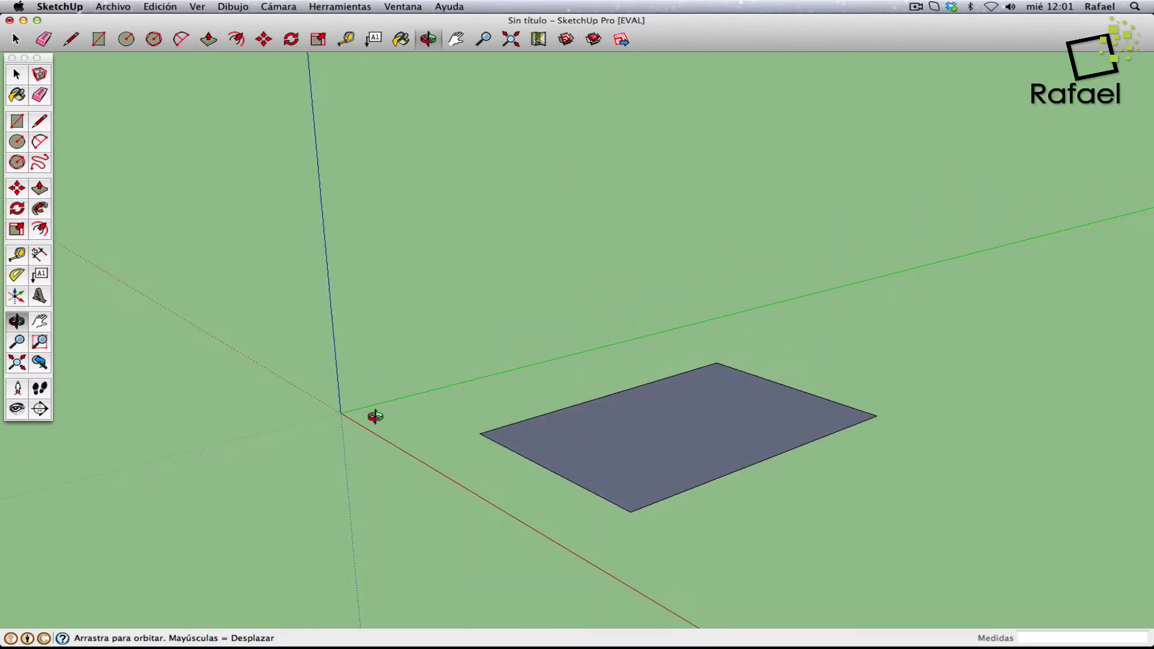
# - Start a line at the floor rectangle's near-left corner, locked straight up the blue axis
pyautogui.click(42, 122)
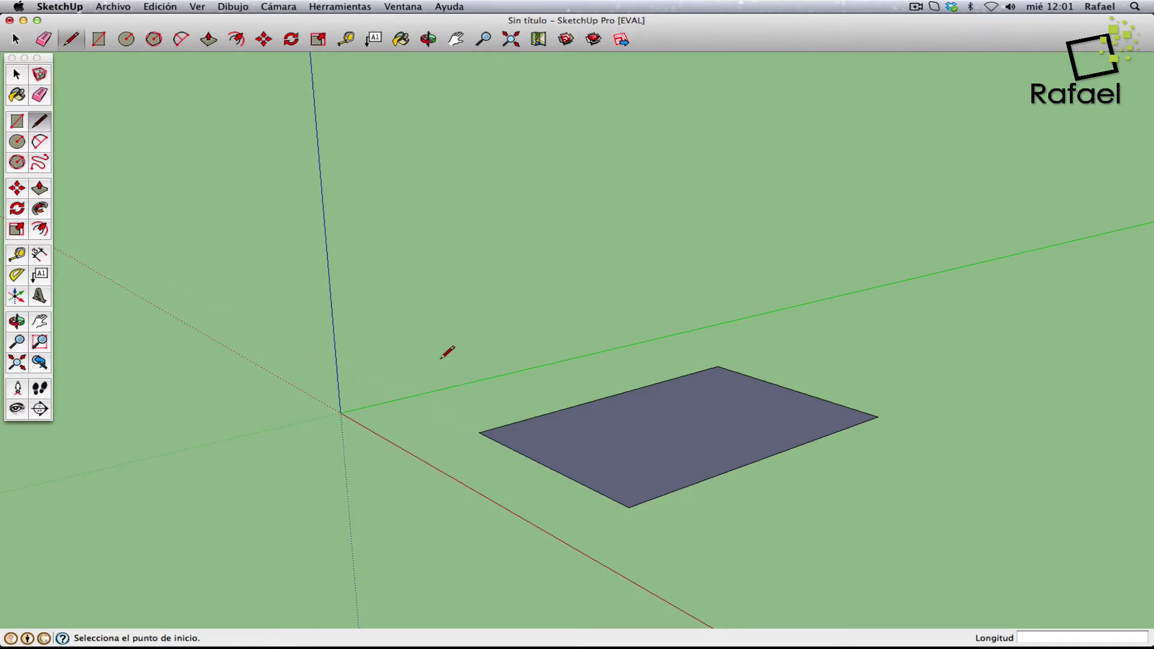
pyautogui.click(479, 433)
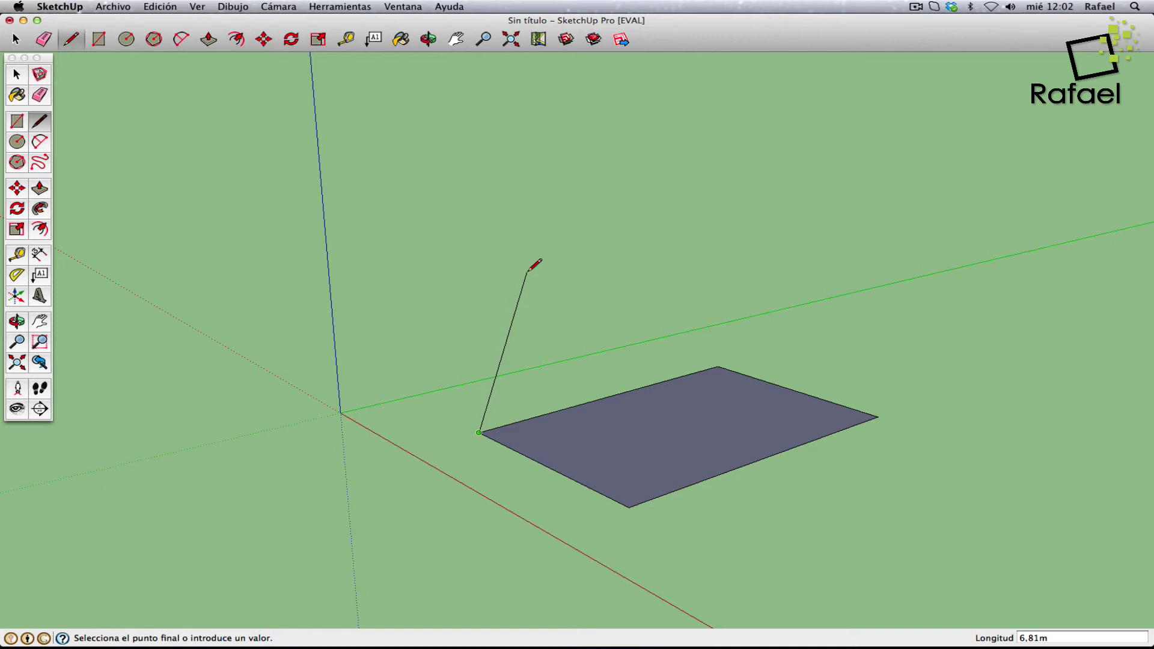
pyautogui.press('Up')
pyautogui.press('Up')
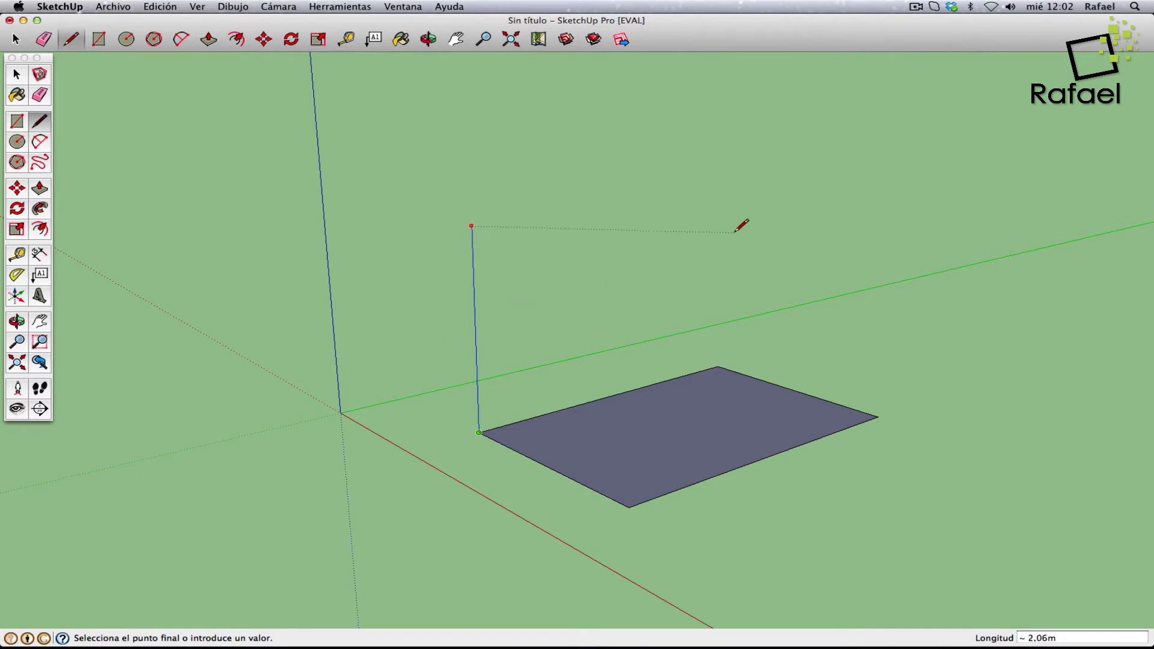
# - Draw the upright wall outline on the floor's back edge, closing it at the starting corner
pyautogui.click(668, 259)
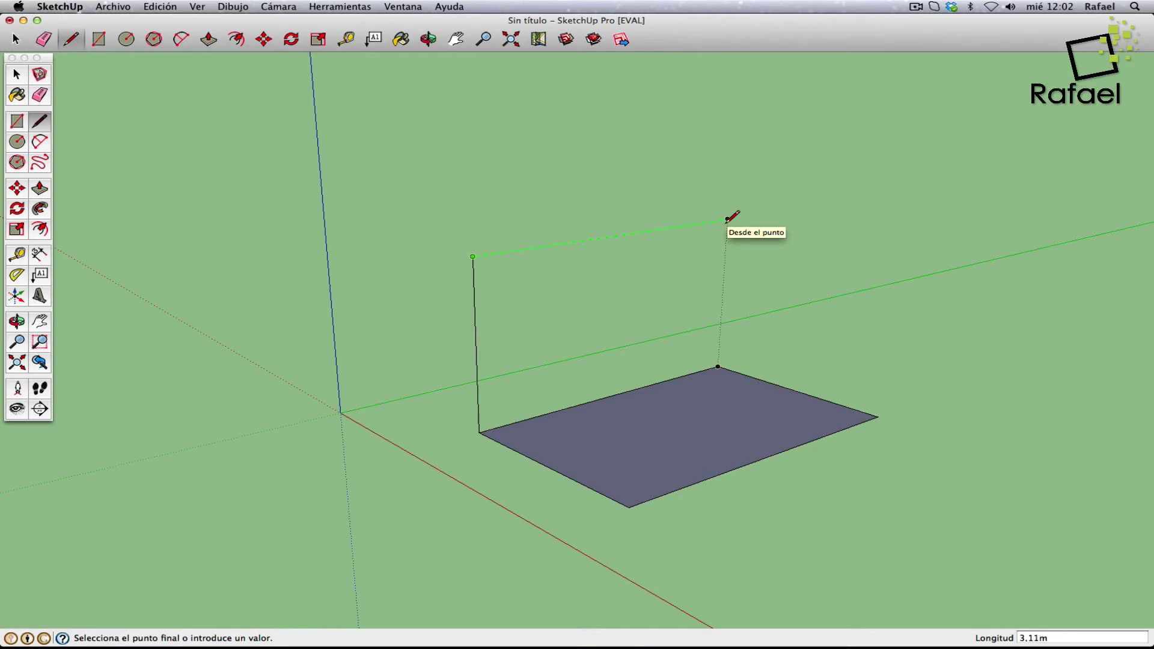
pyautogui.press('Left')
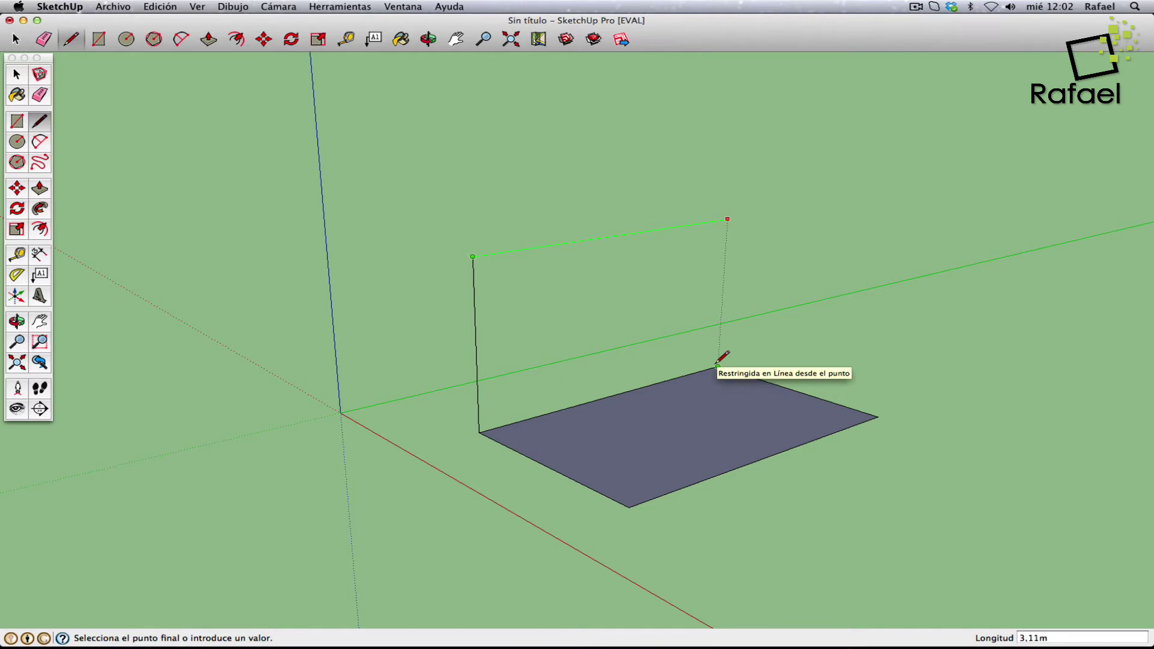
pyautogui.click(717, 365)
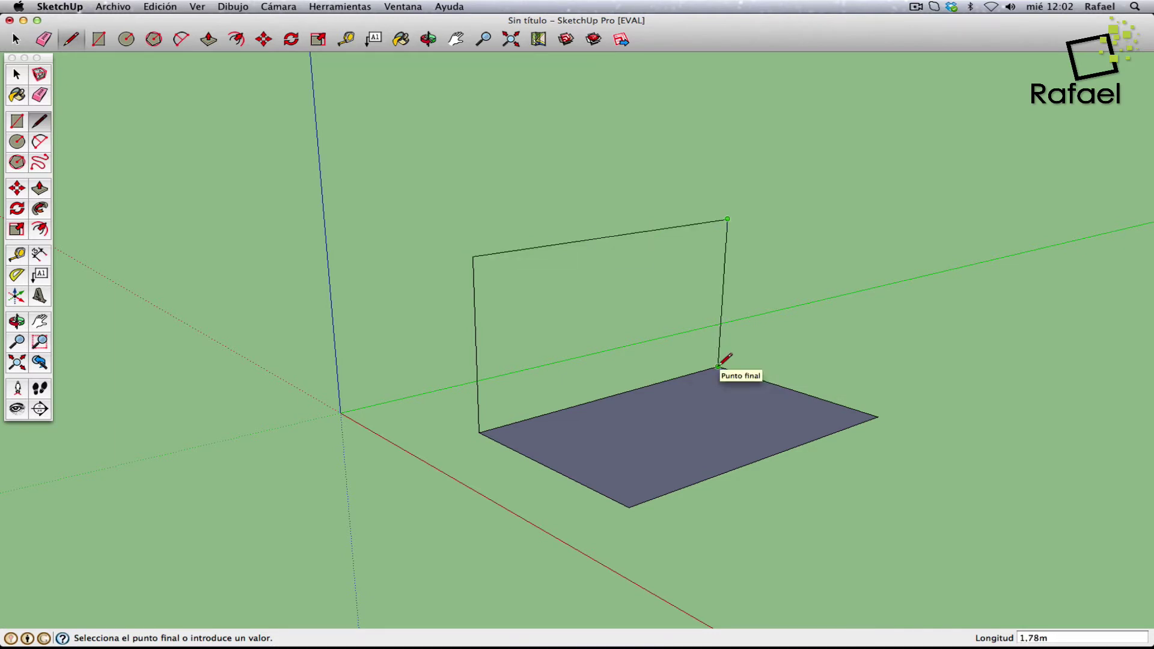
pyautogui.click(718, 367)
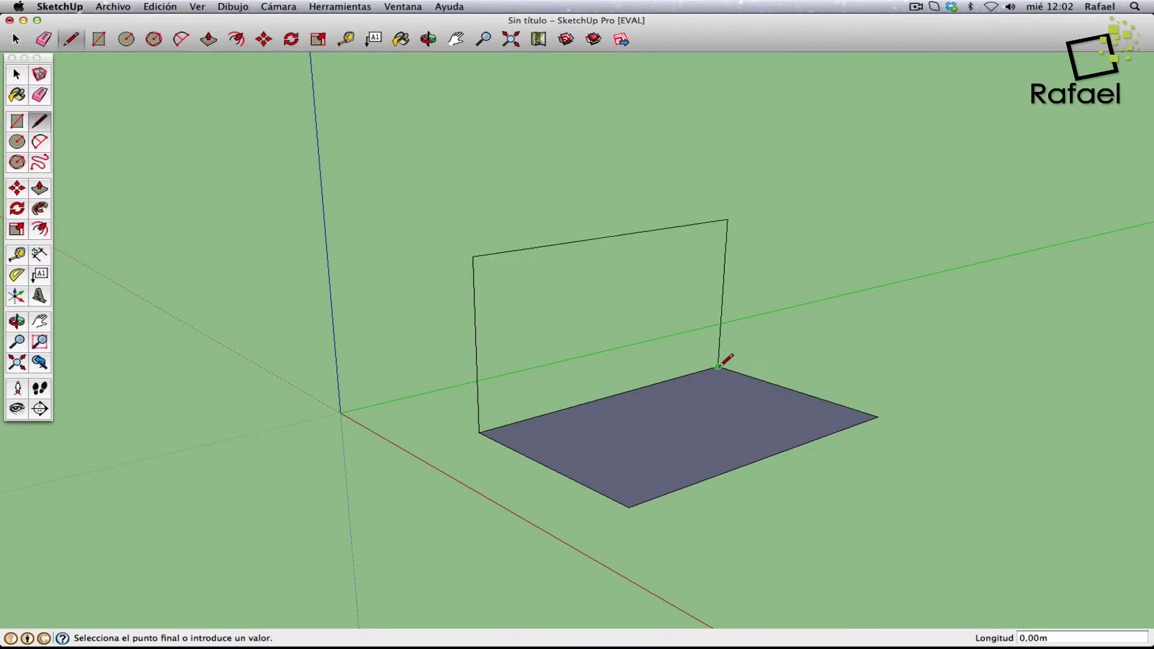
pyautogui.click(485, 431)
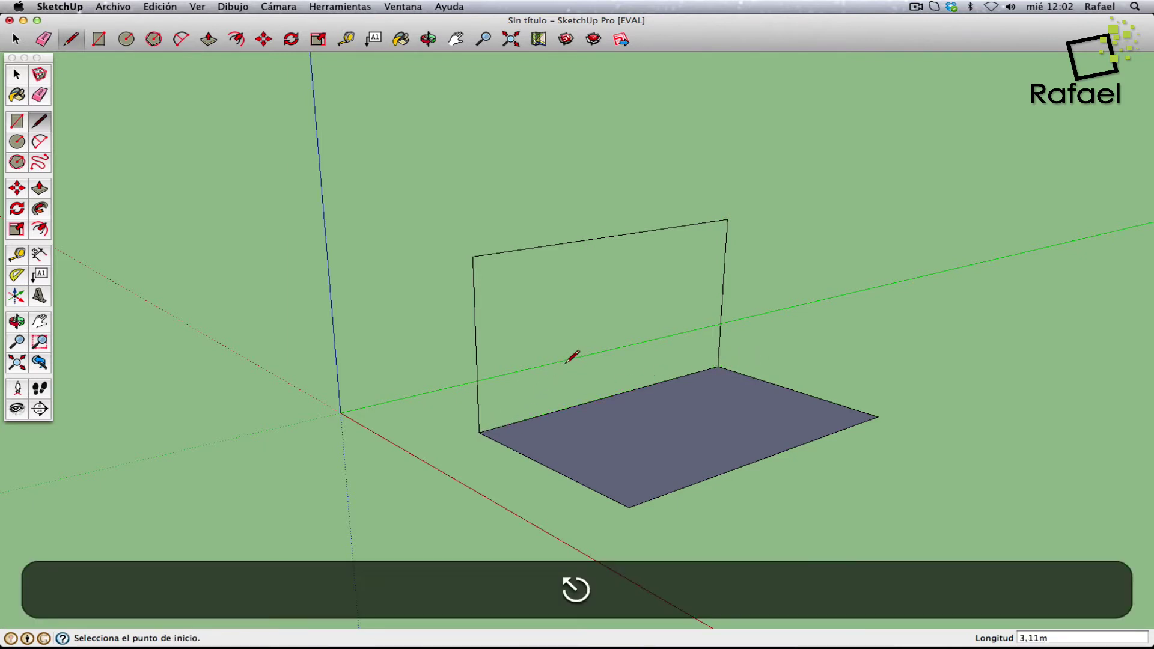
# - Draw a diagonal across the wall, then erase it with the Eraser
pyautogui.click(17, 323)
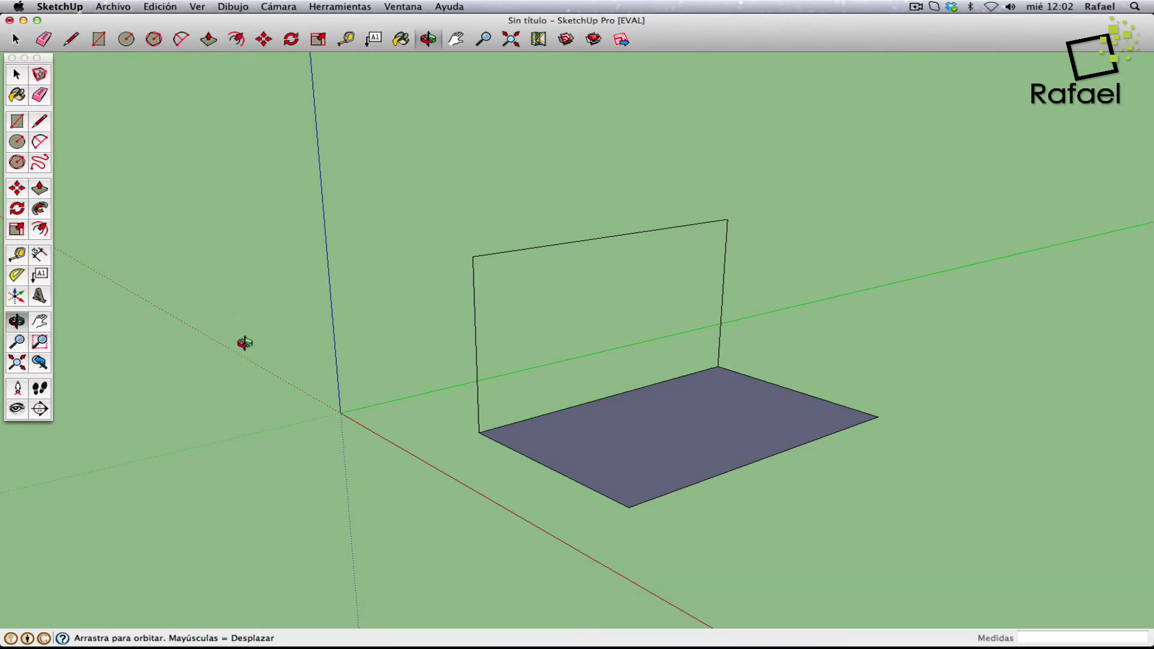
pyautogui.moveTo(245, 342)
pyautogui.mouseDown()
pyautogui.moveTo(800, 282)
pyautogui.moveTo(639, 221)
pyautogui.moveTo(322, 199)
pyautogui.moveTo(3, 240)
pyautogui.moveTo(0, 292)
pyautogui.moveTo(217, 317)
pyautogui.moveTo(469, 317)
pyautogui.moveTo(729, 353)
pyautogui.moveTo(816, 427)
pyautogui.moveTo(523, 358)
pyautogui.moveTo(255, 317)
pyautogui.mouseUp()
pyautogui.click(40, 123)
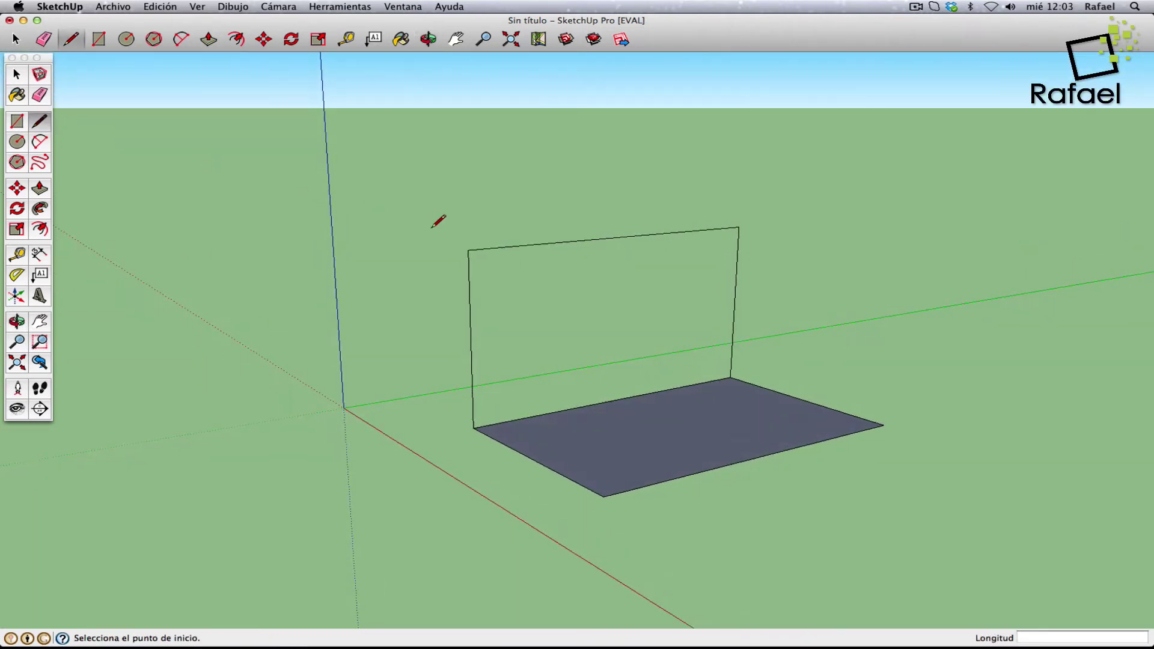
pyautogui.click(469, 250)
pyautogui.click(730, 377)
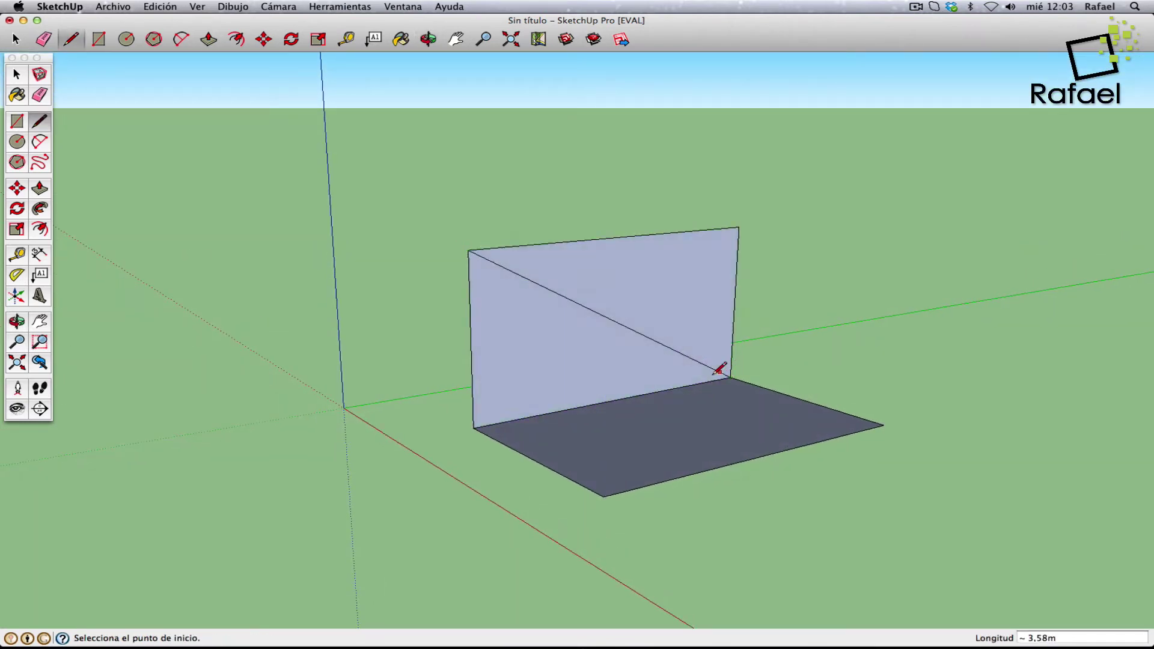
pyautogui.click(47, 94)
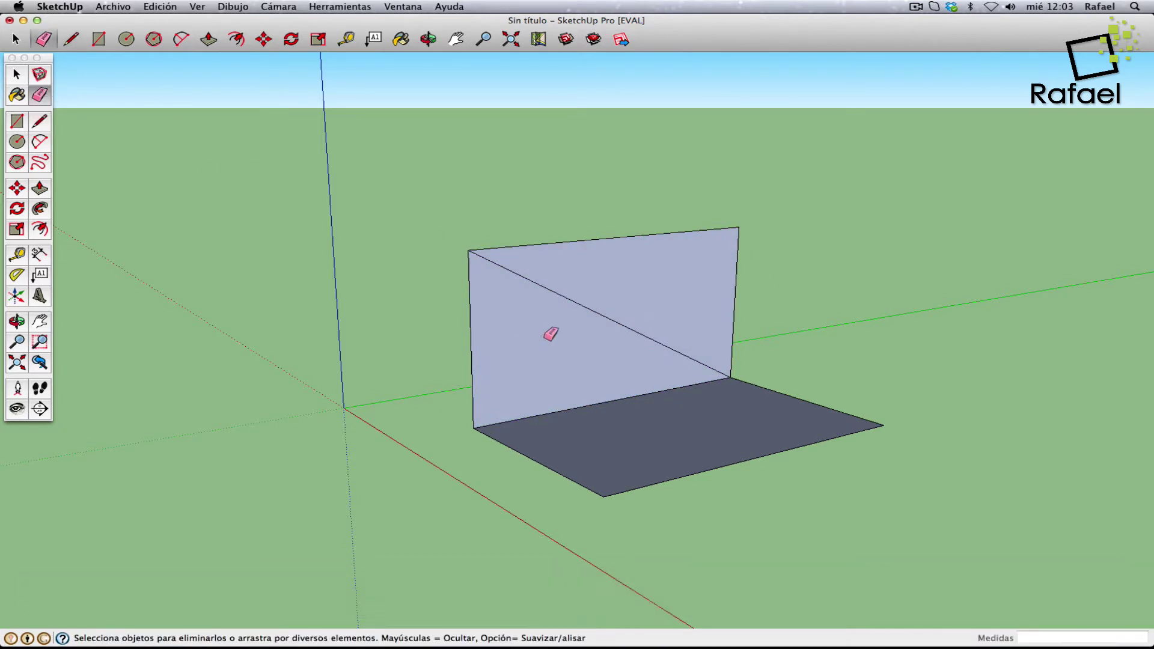
pyautogui.click(596, 309)
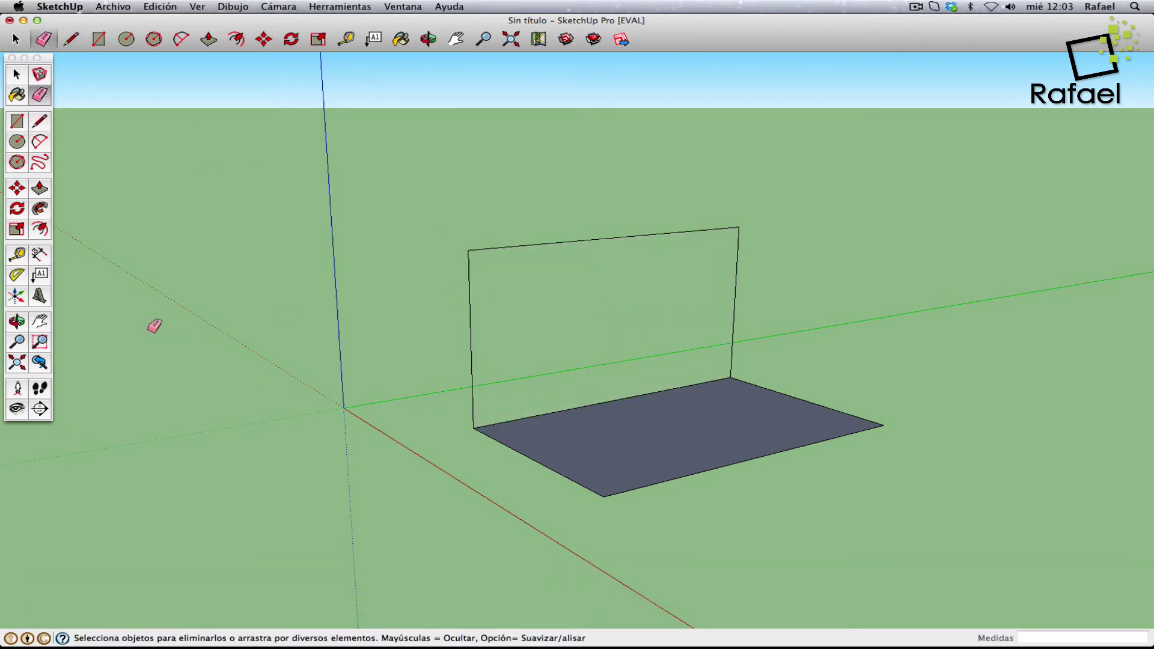
# - Select the floor face and delete it, leaving only its edges
pyautogui.click(18, 322)
pyautogui.moveTo(90, 335)
pyautogui.mouseDown()
pyautogui.moveTo(443, 343)
pyautogui.moveTo(644, 373)
pyautogui.moveTo(445, 385)
pyautogui.mouseUp()
pyautogui.click(16, 74)
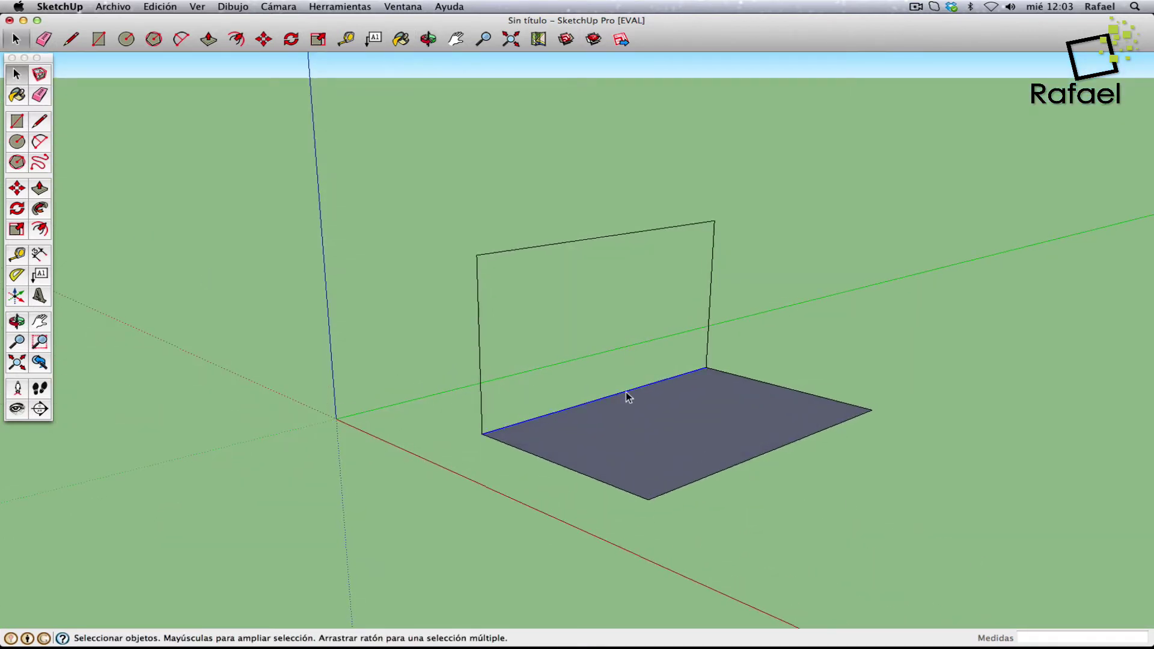
pyautogui.press('Delete')
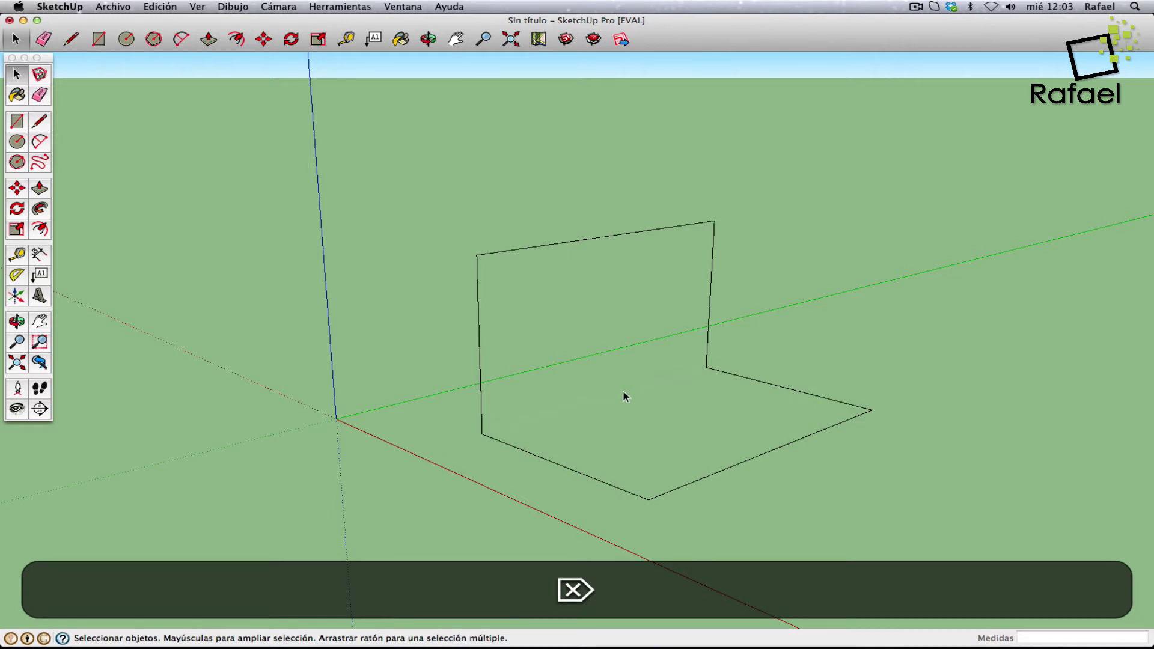
pyautogui.click(40, 122)
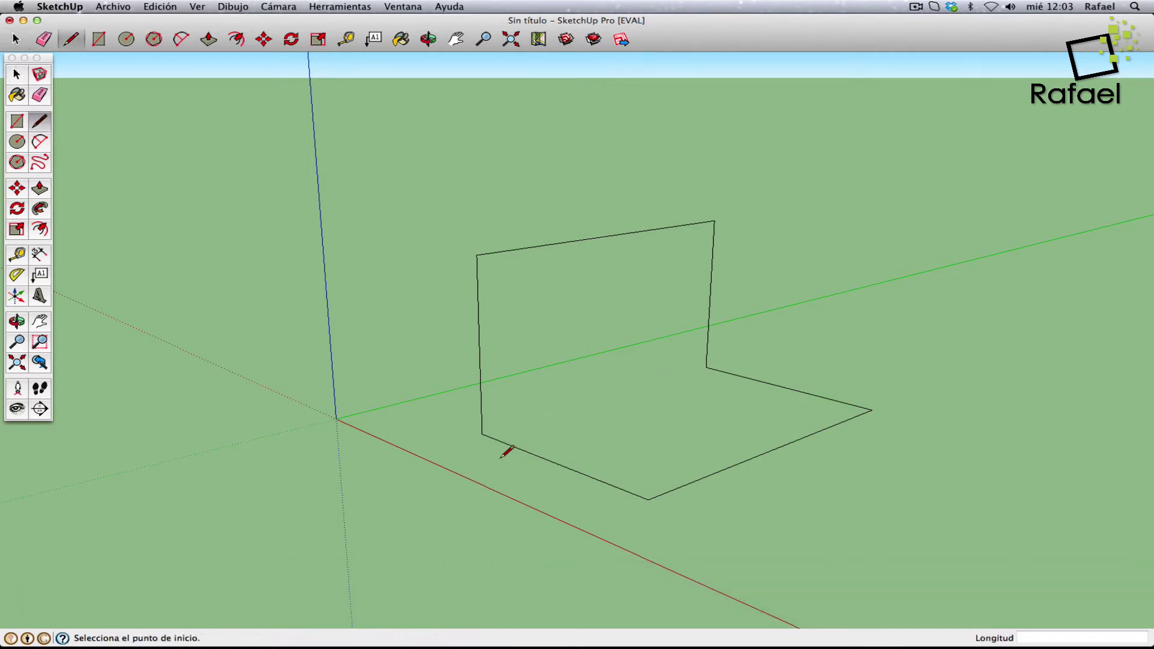
# - Retrace a floor edge to refill its face and draw a corner-to-corner wall diagonal
pyautogui.click(483, 434)
pyautogui.click(715, 369)
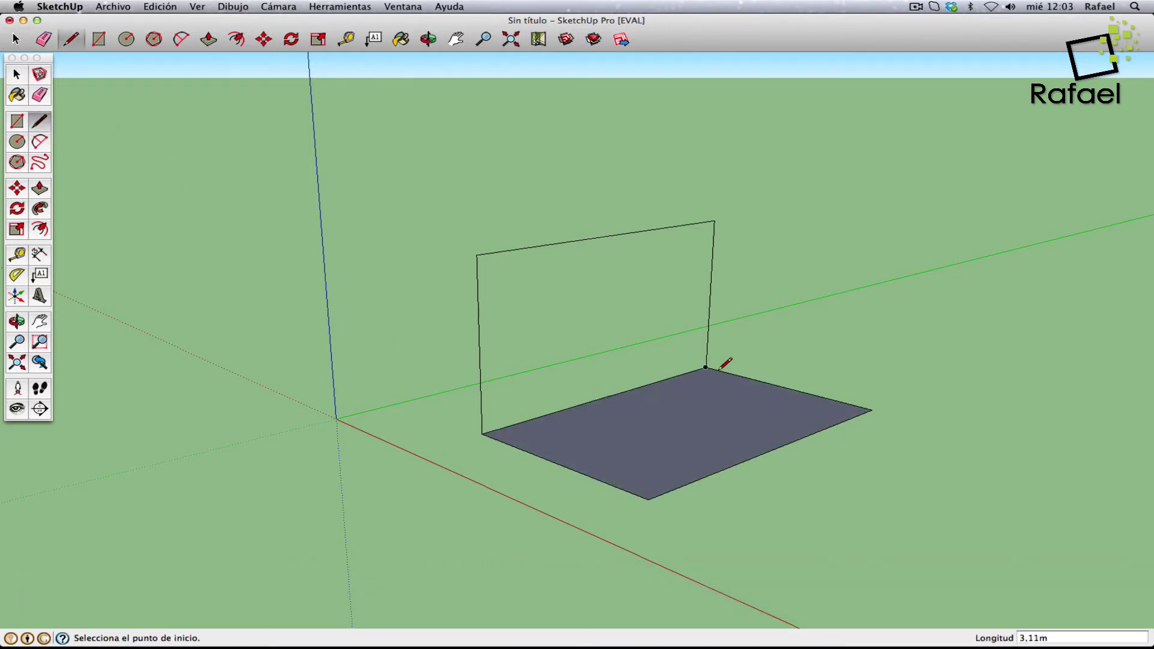
pyautogui.click(706, 367)
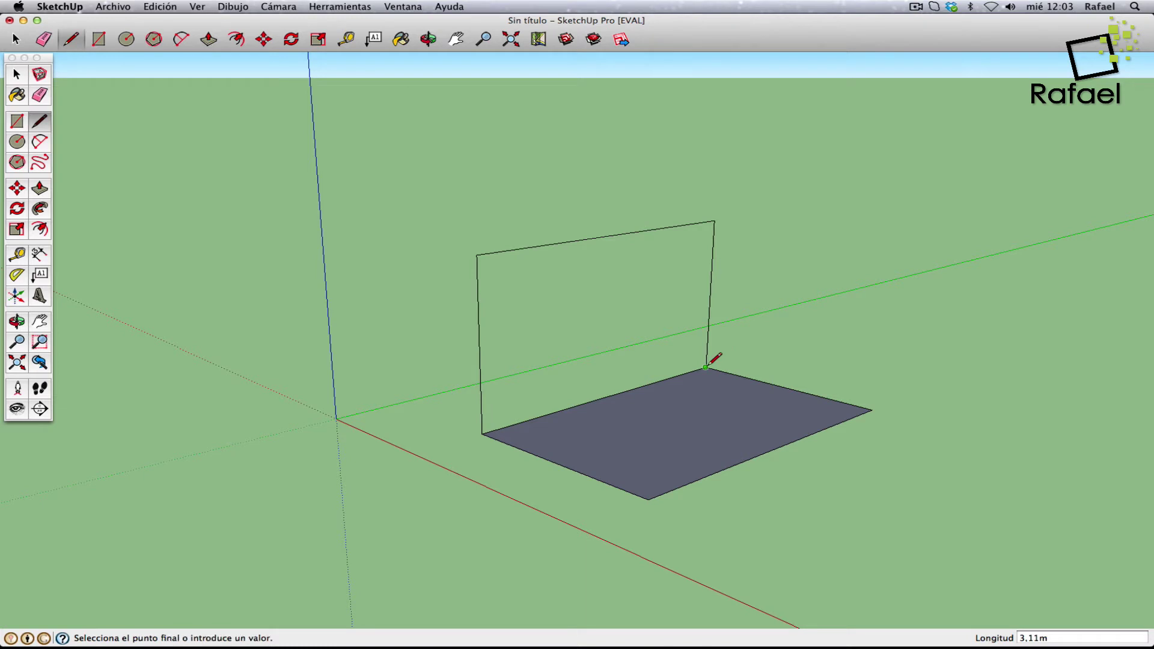
pyautogui.click(477, 255)
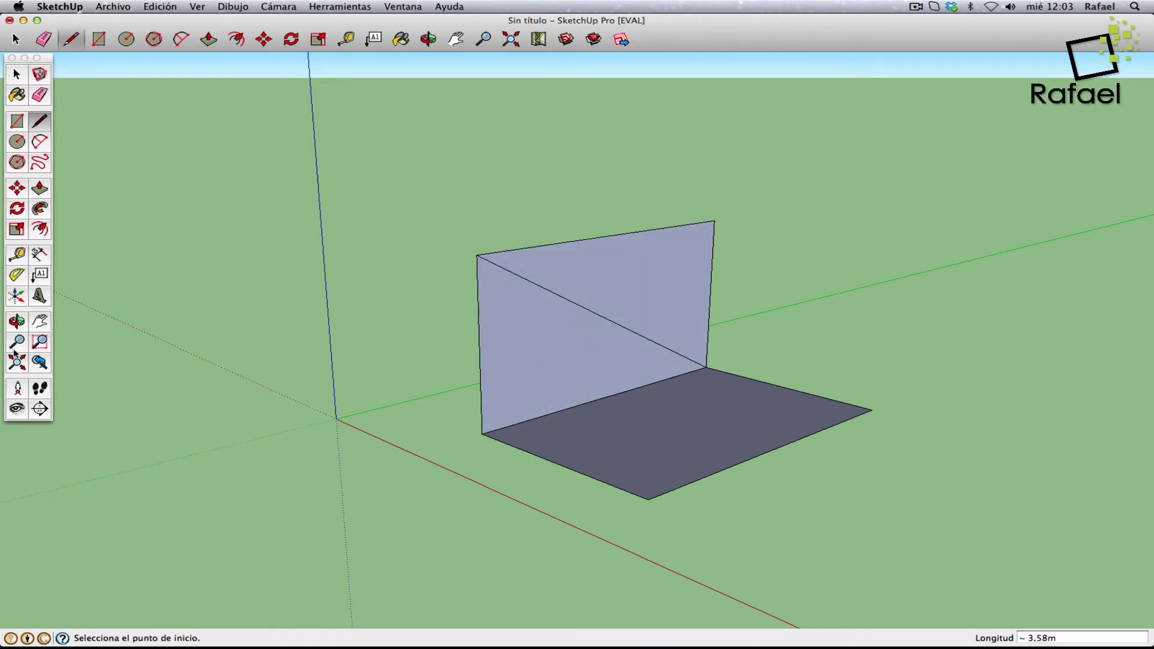
# - Select the entire wall and floor with a selection window
pyautogui.click(17, 321)
pyautogui.moveTo(415, 308)
pyautogui.mouseDown()
pyautogui.moveTo(723, 579)
pyautogui.moveTo(289, 412)
pyautogui.moveTo(78, 276)
pyautogui.moveTo(407, 315)
pyautogui.mouseUp()
pyautogui.click(18, 76)
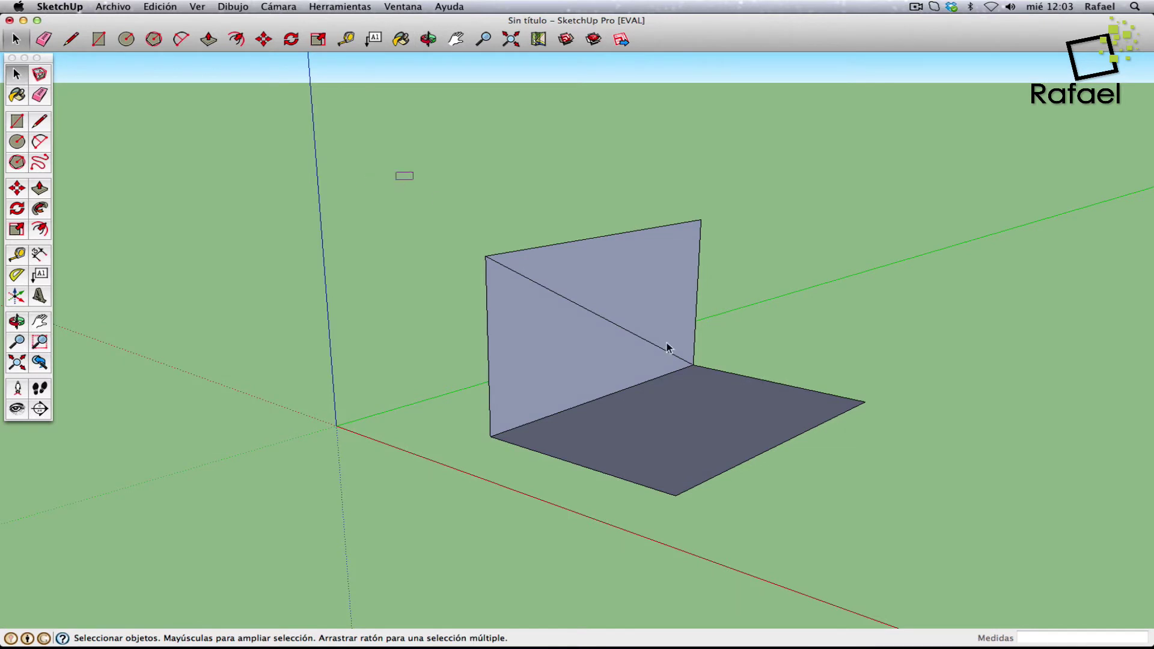
pyautogui.moveTo(395, 173); pyautogui.dragTo(936, 547)
# - Delete the wall and floor, then draw a bent line ending in a short upright segment
pyautogui.press('Delete')
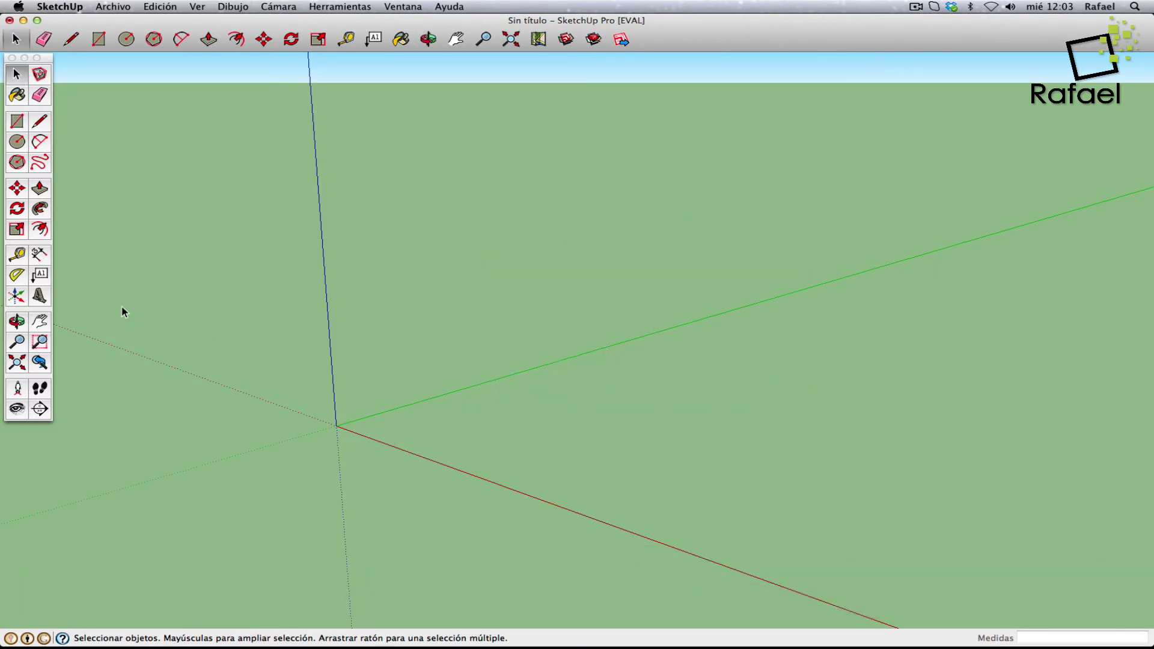
pyautogui.click(38, 122)
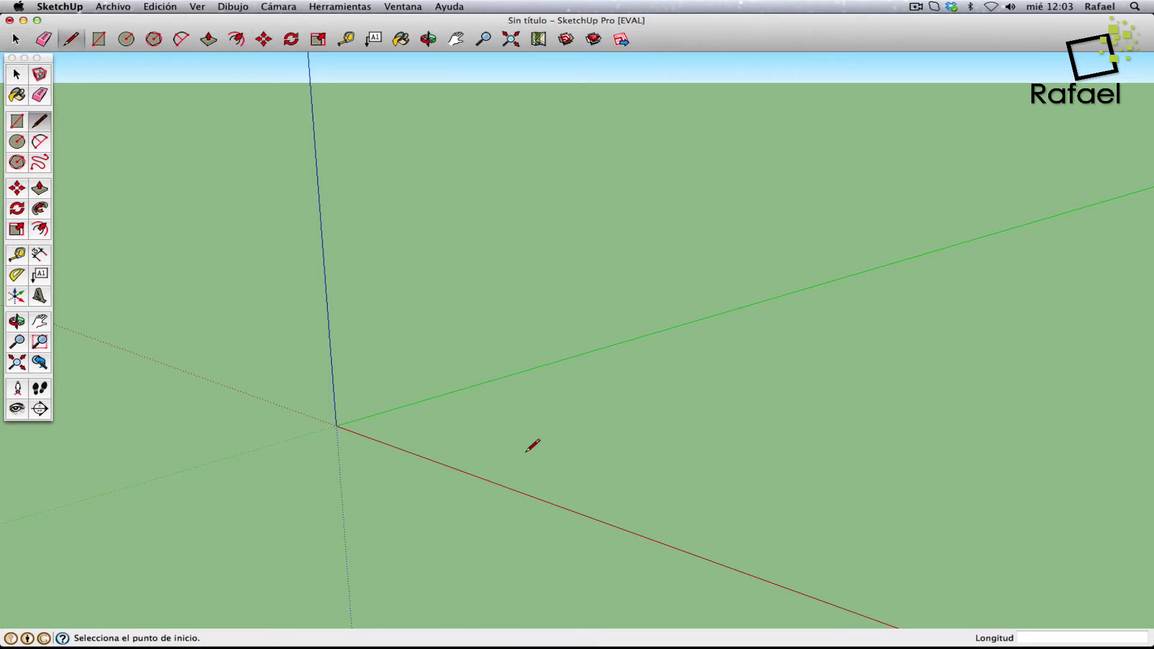
pyautogui.click(526, 452)
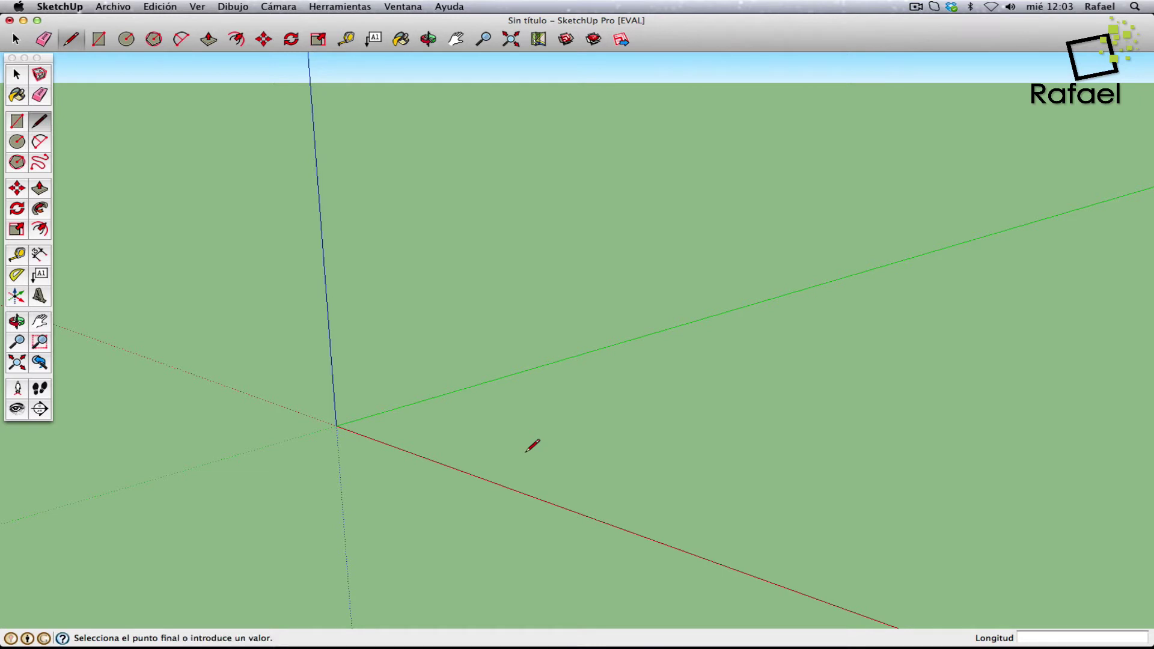
pyautogui.click(758, 526)
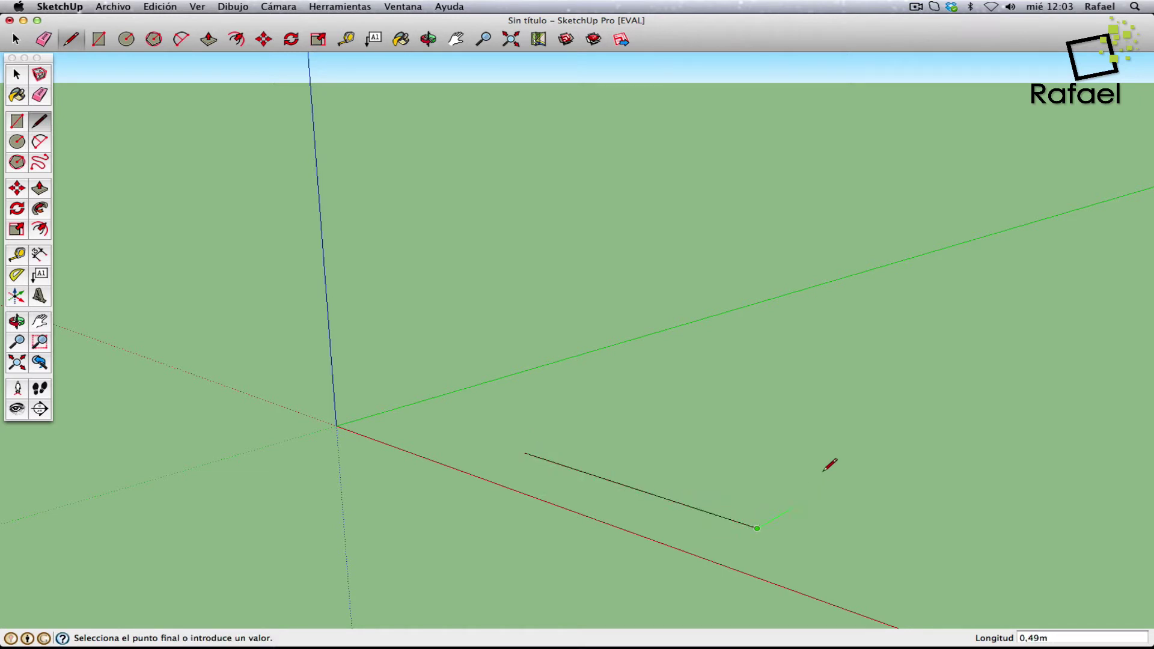
pyautogui.click(903, 496)
pyautogui.click(912, 410)
pyautogui.press('Escape')
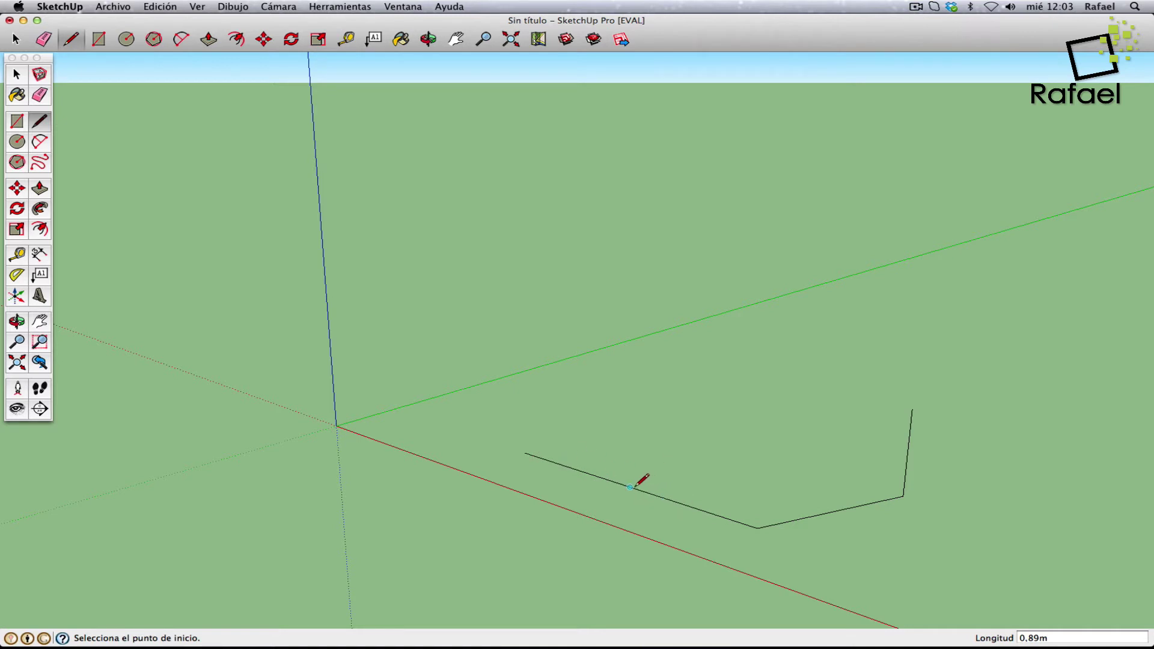
# - Test-start lines from the midpoint and corner, then draw a separate loose line on the right
pyautogui.click(631, 486)
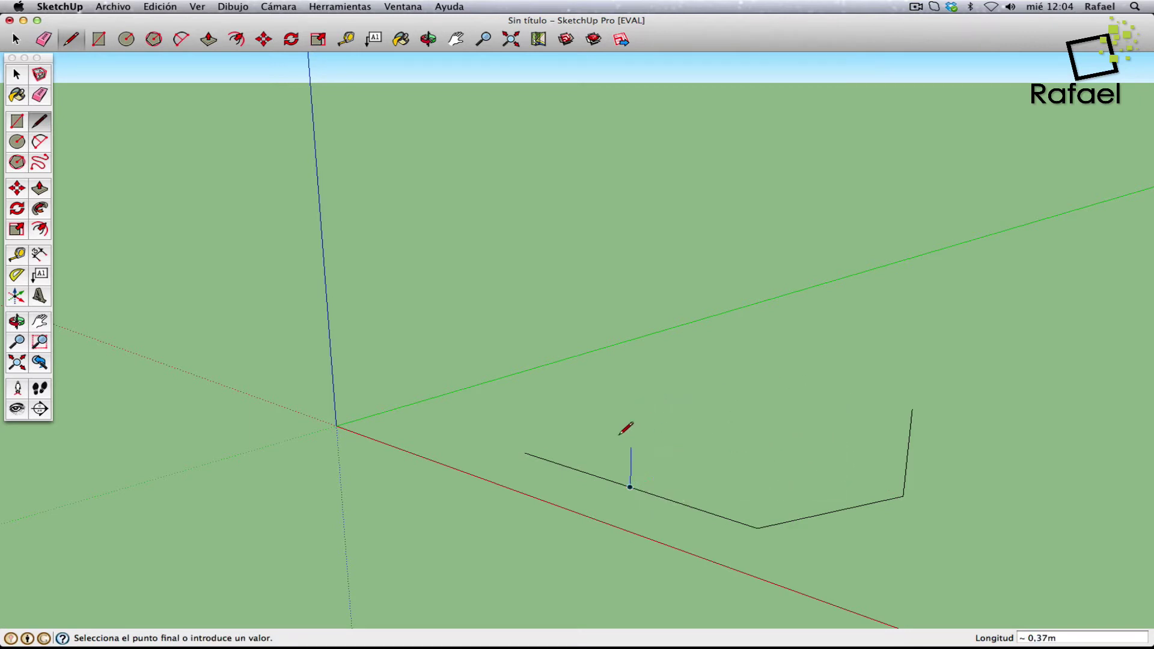
pyautogui.press('Escape')
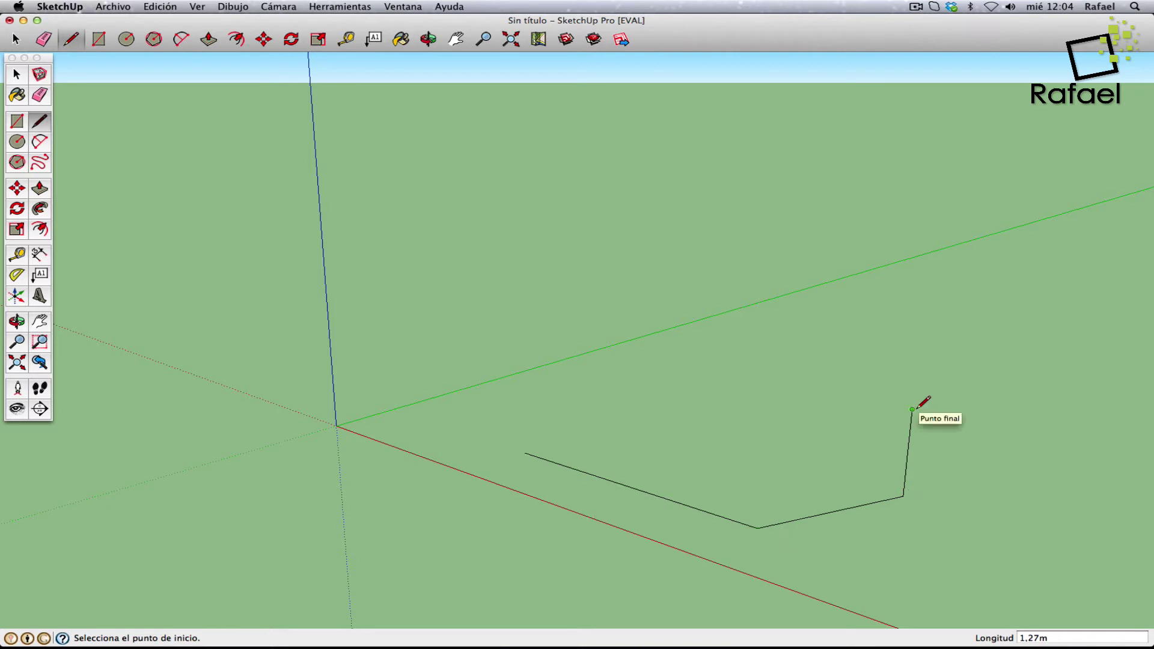
pyautogui.click(903, 497)
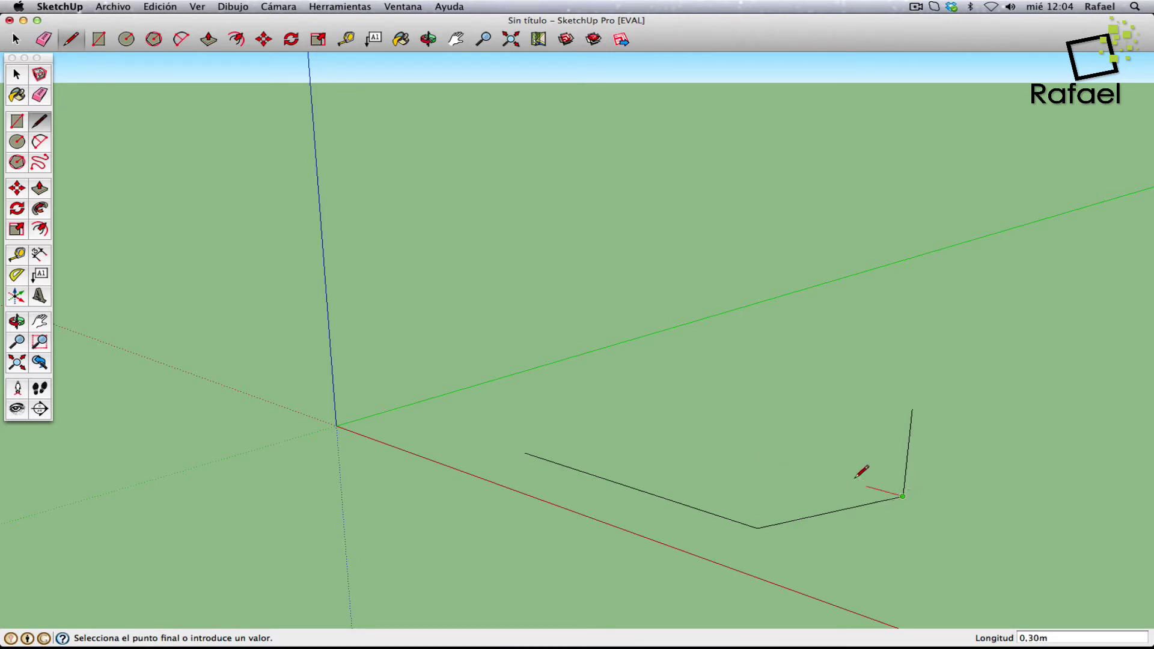
pyautogui.press('Escape')
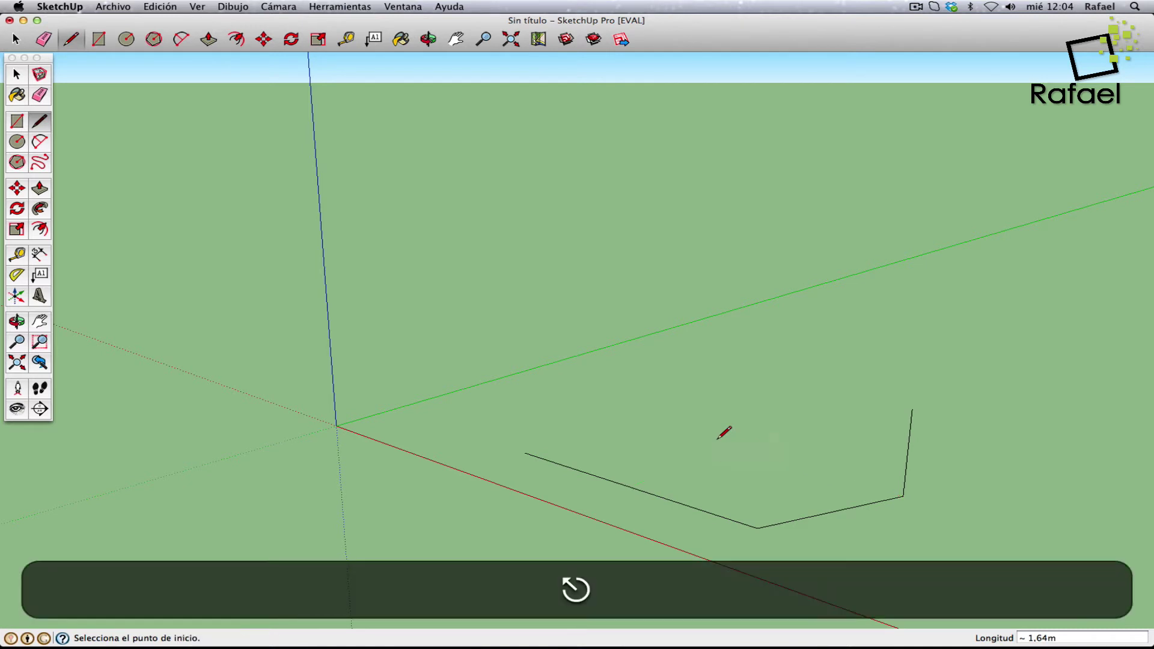
pyautogui.click(858, 404)
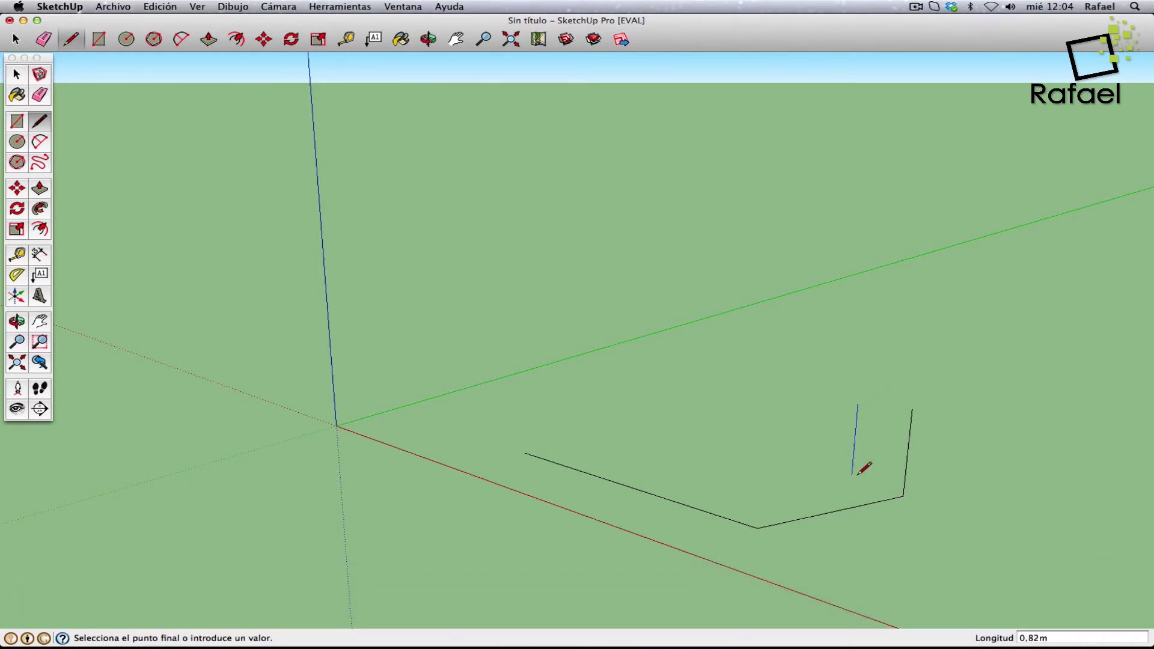
pyautogui.press('Escape')
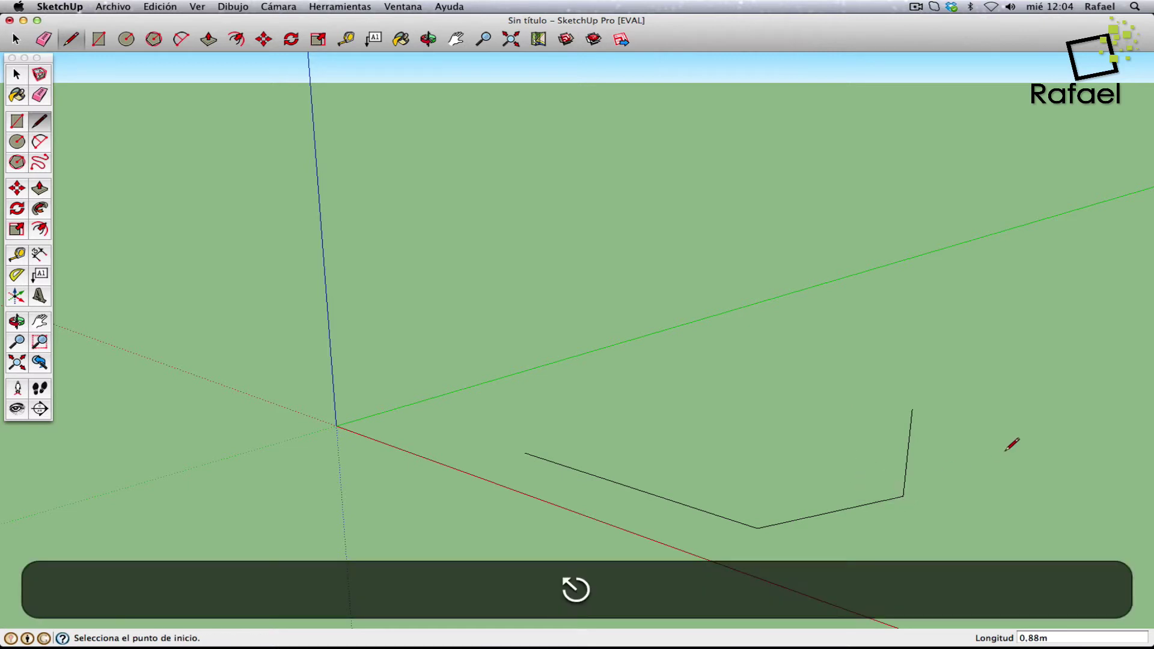
pyautogui.click(981, 418)
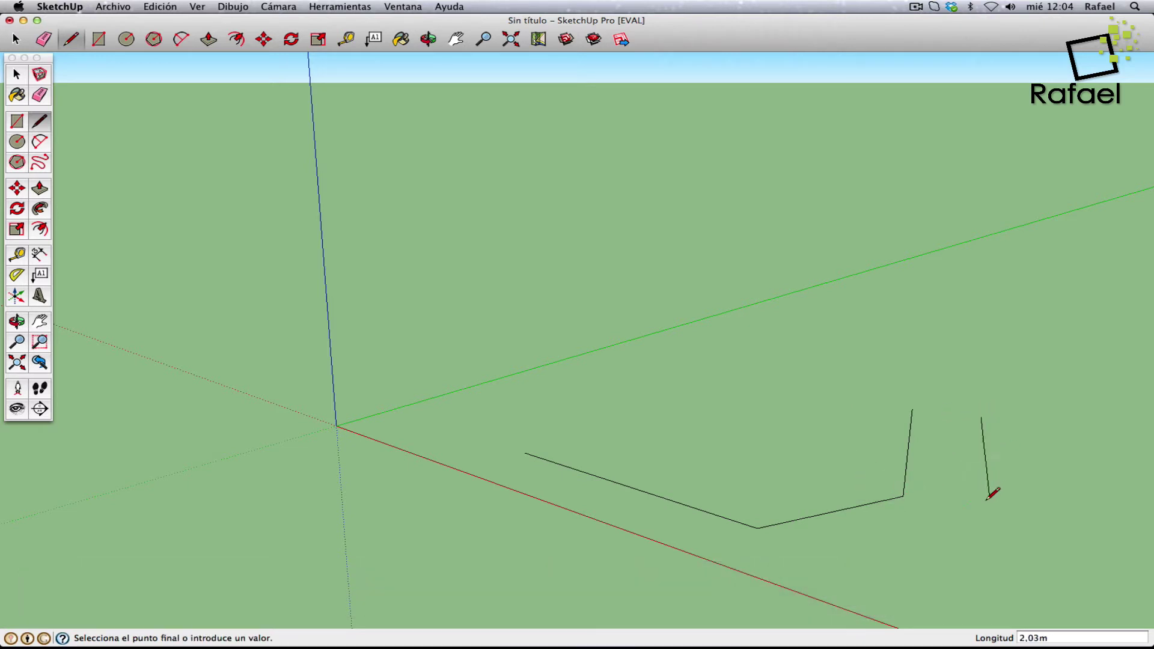
pyautogui.click(970, 506)
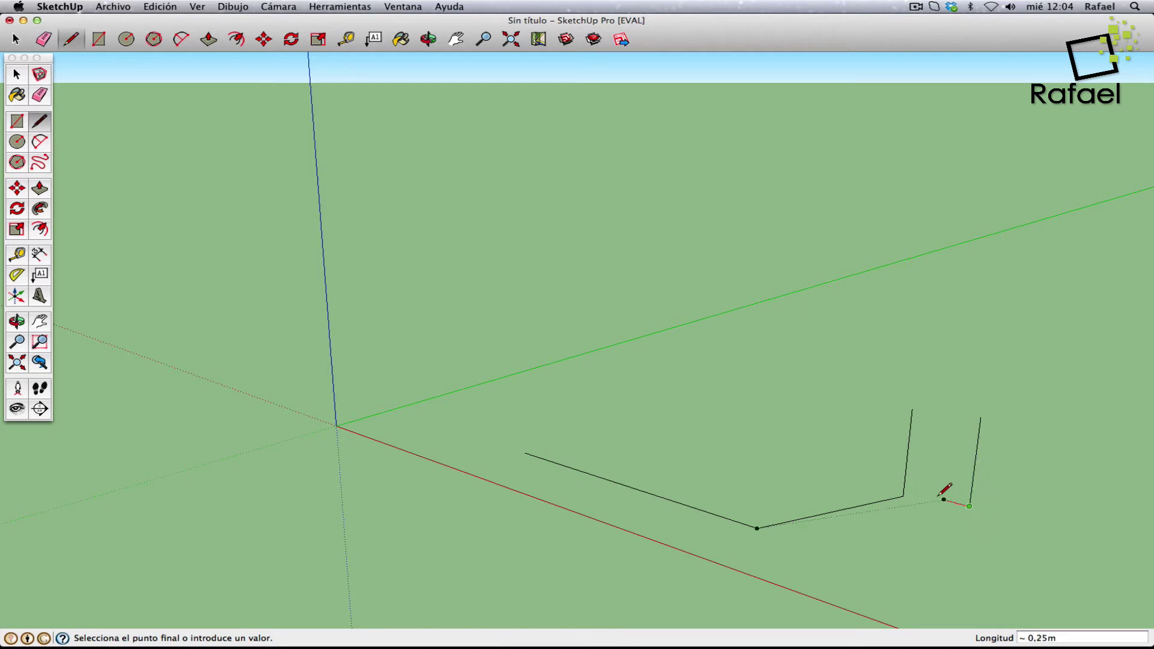
pyautogui.press('Escape')
# - Undo the last two lines and delete the short upright edge at the corner
pyautogui.click(17, 321)
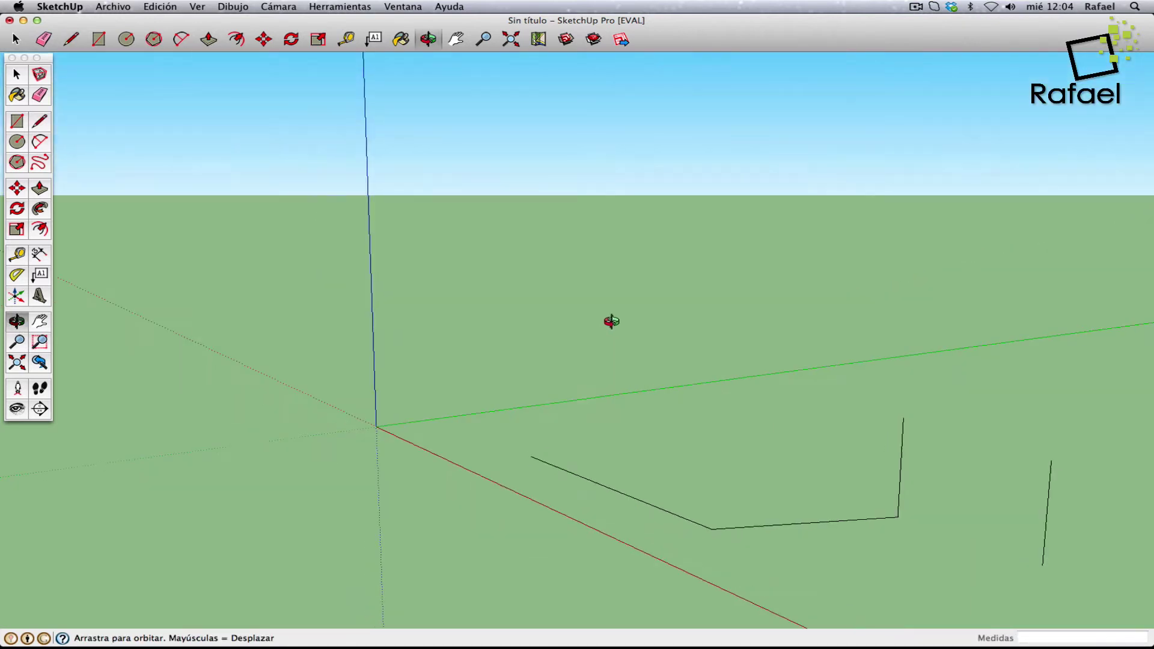
pyautogui.moveTo(611, 323); pyautogui.dragTo(733, 337)
pyautogui.press('super+z')
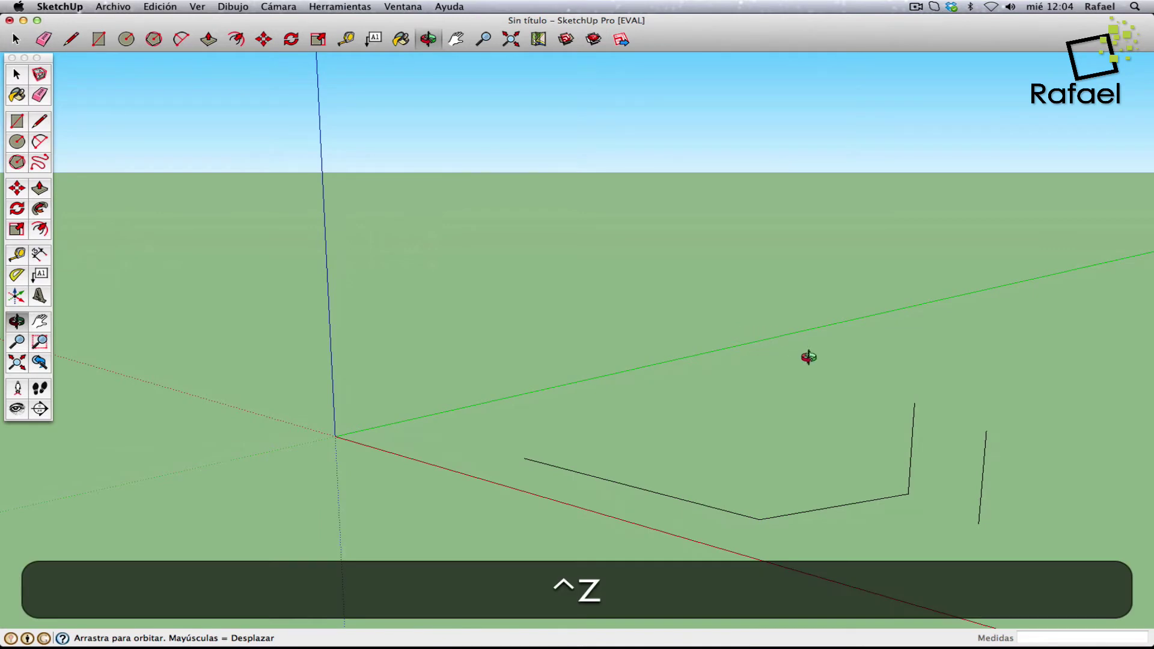
pyautogui.press('super+z')
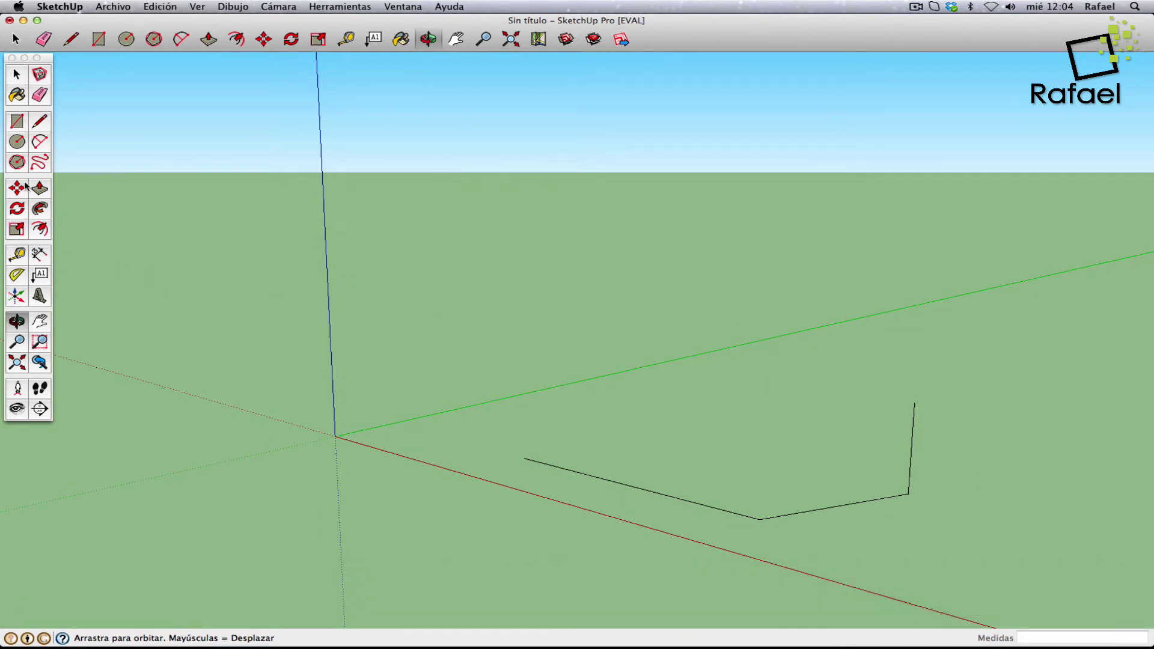
pyautogui.moveTo(601, 385)
pyautogui.mouseDown()
pyautogui.moveTo(673, 395)
pyautogui.moveTo(459, 377)
pyautogui.moveTo(925, 405)
pyautogui.moveTo(901, 394)
pyautogui.mouseUp()
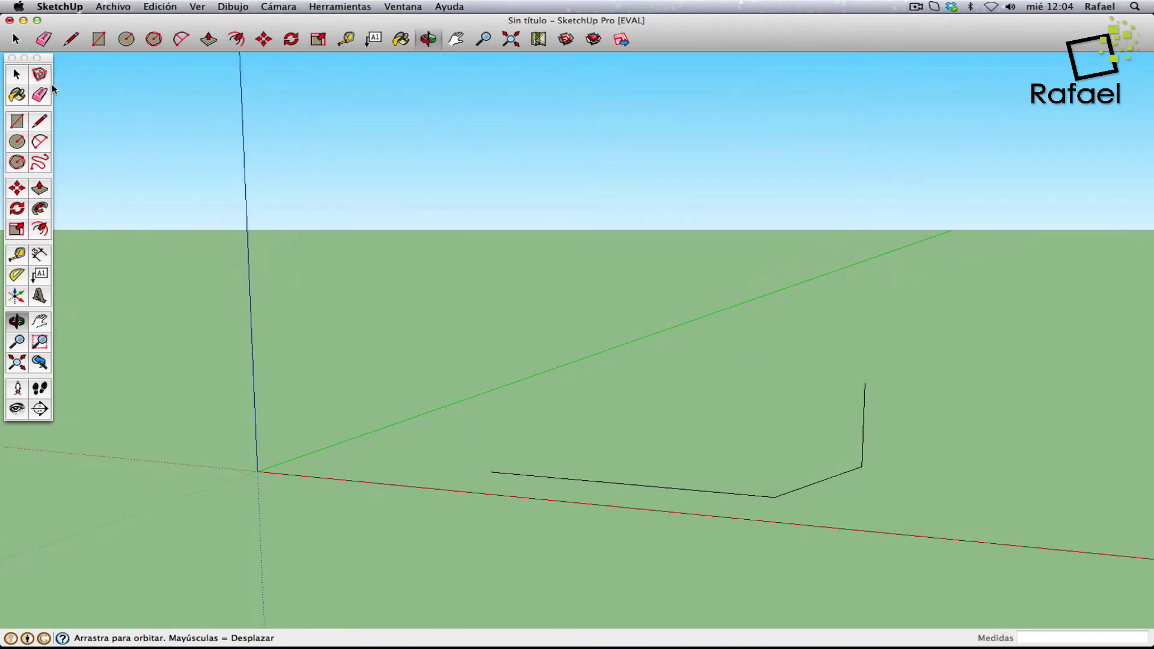
pyautogui.click(17, 75)
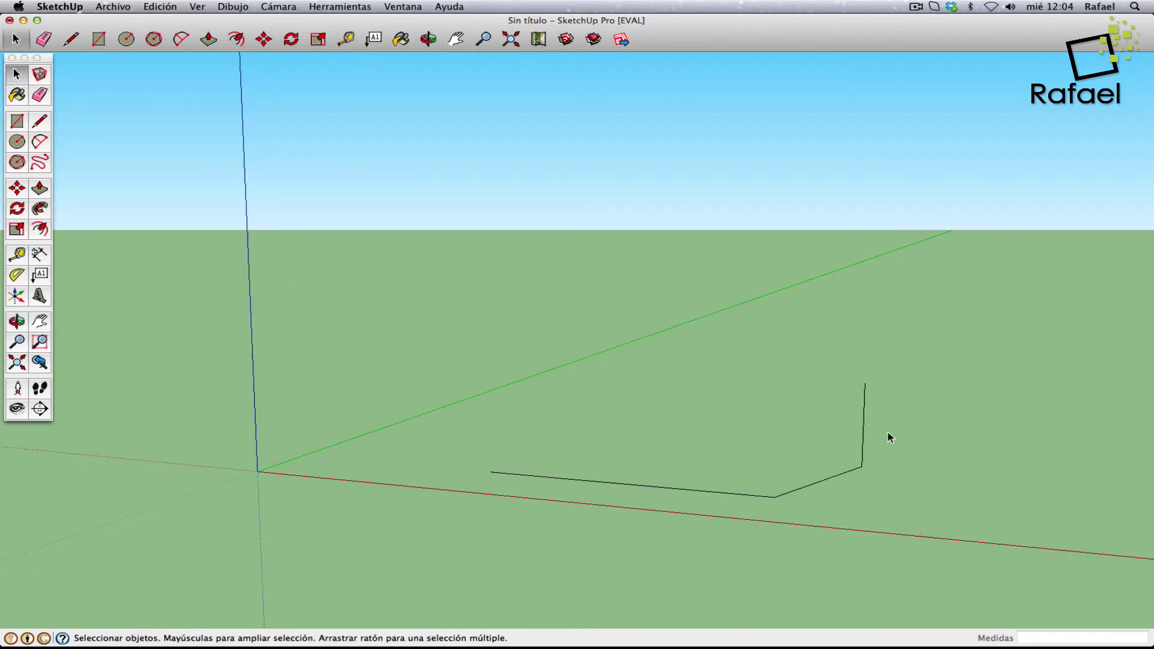
pyautogui.press('Delete')
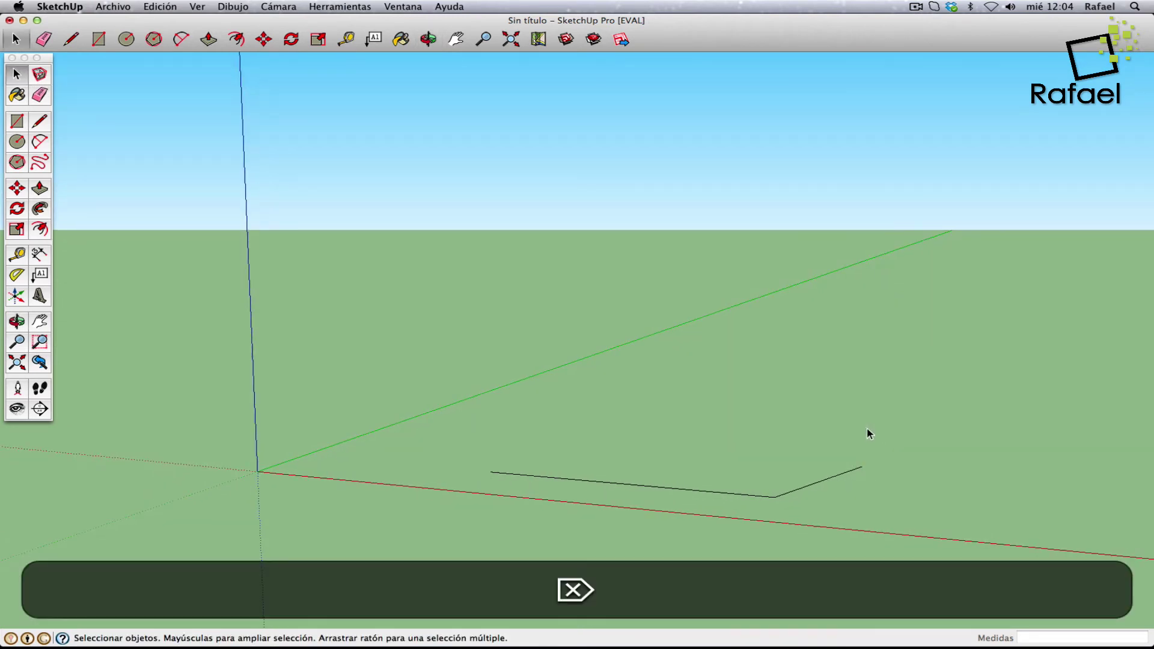
# - Add a zigzag of new edges from the ground outline's end
pyautogui.click(17, 321)
pyautogui.moveTo(493, 409)
pyautogui.mouseDown()
pyautogui.moveTo(500, 351)
pyautogui.moveTo(451, 407)
pyautogui.mouseUp()
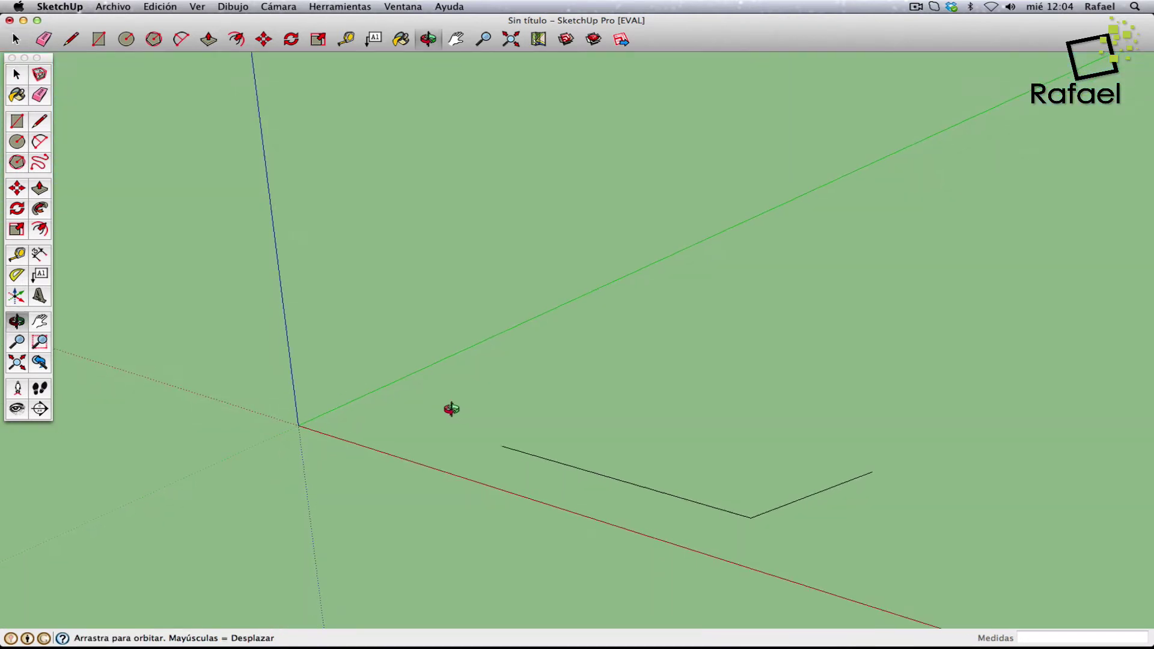
pyautogui.click(37, 125)
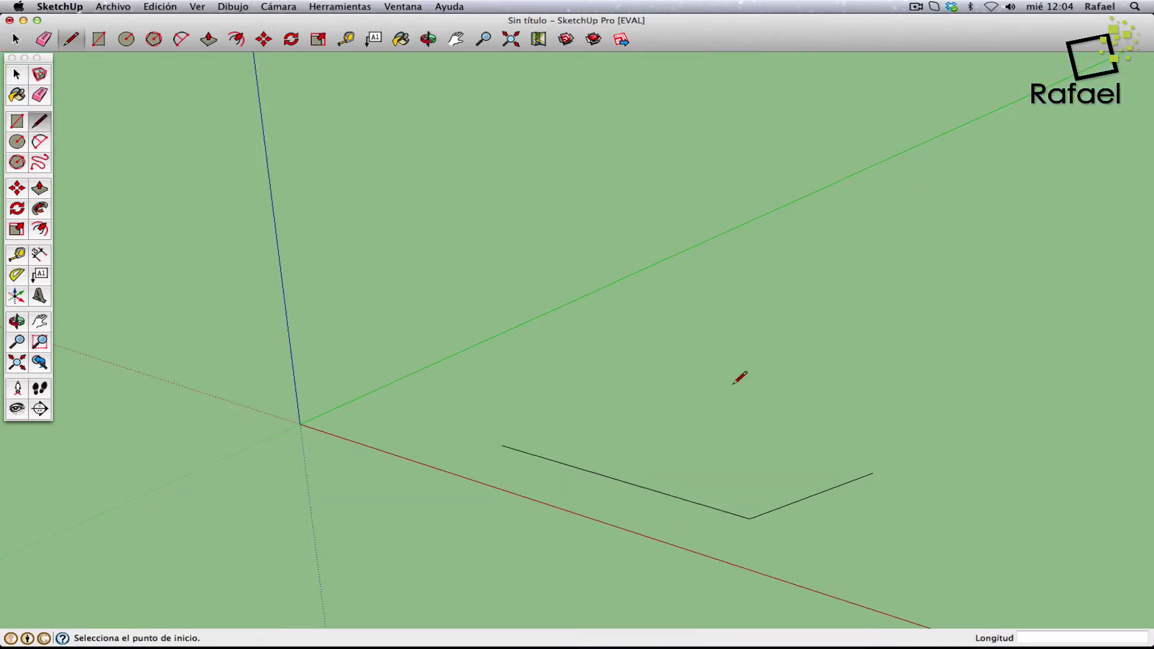
pyautogui.click(873, 473)
pyautogui.click(801, 455)
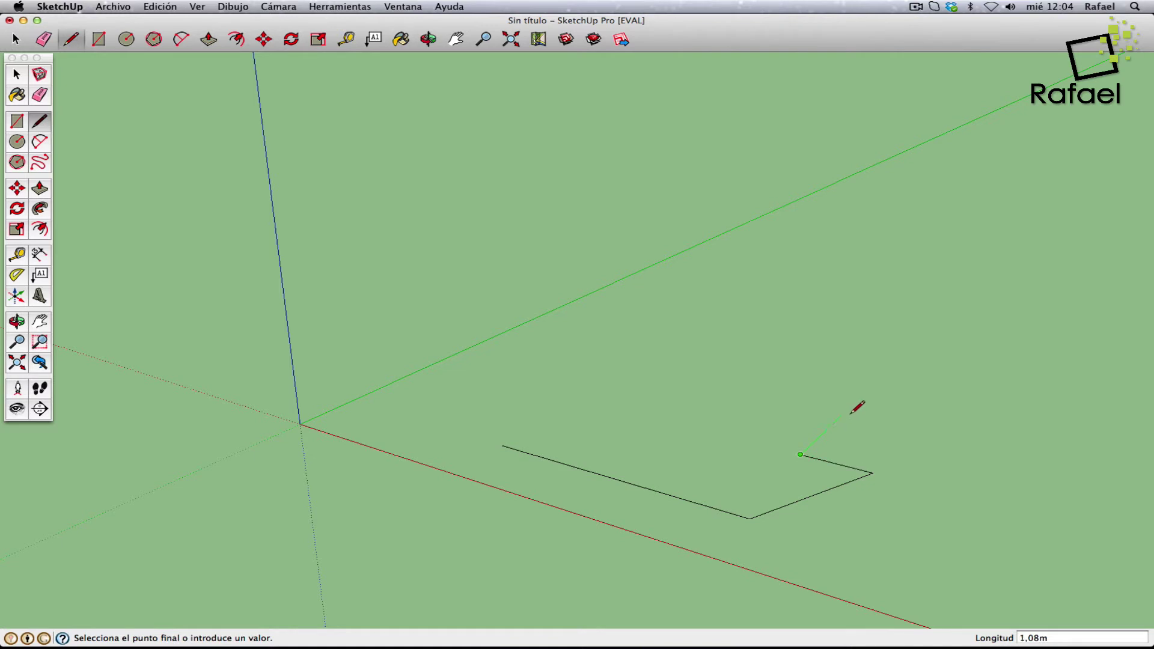
pyautogui.click(845, 411)
pyautogui.click(736, 386)
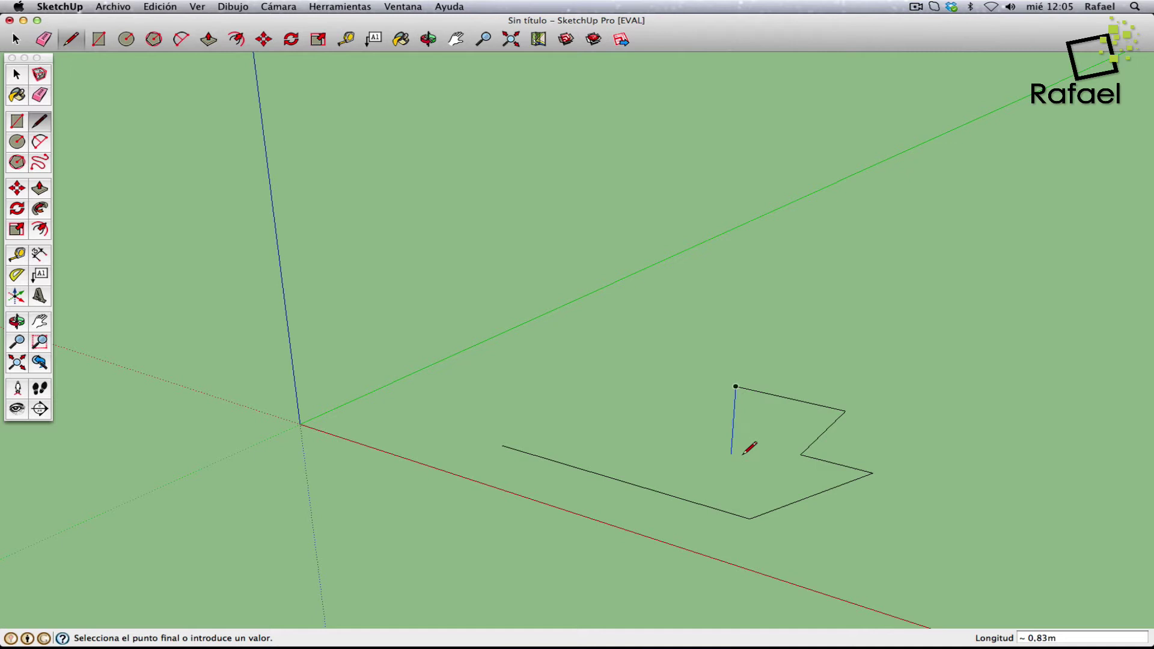
pyautogui.press('Escape')
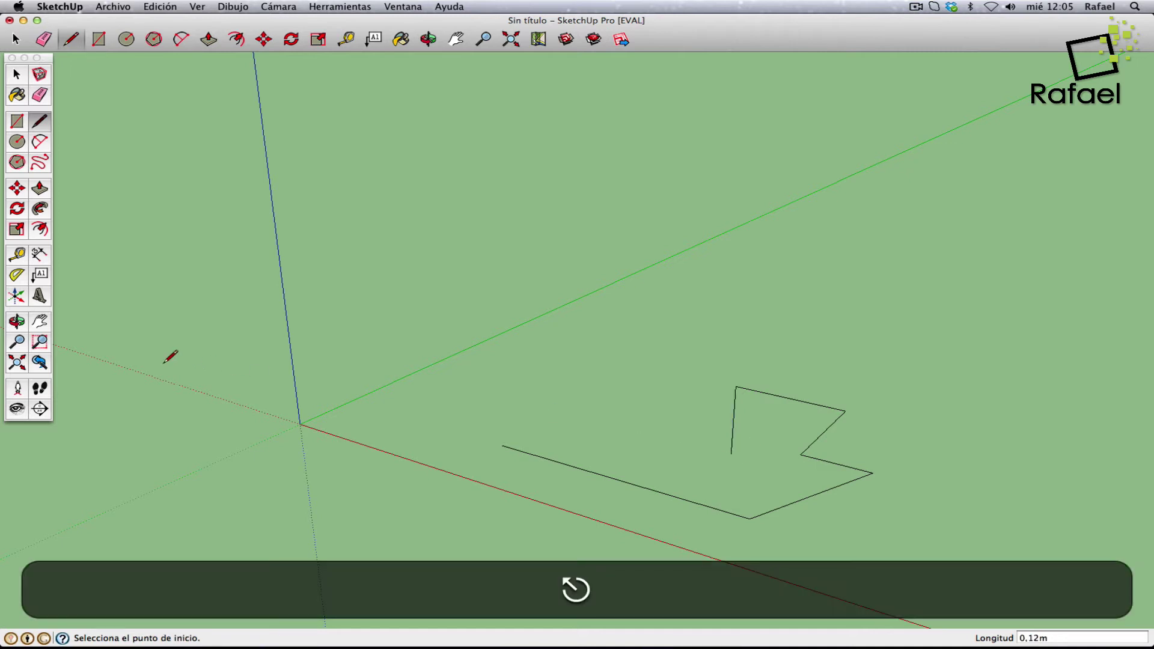
# - Undo the vertical edge just drawn and reposition the view over the outline
pyautogui.click(13, 325)
pyautogui.moveTo(582, 407)
pyautogui.mouseDown()
pyautogui.moveTo(796, 319)
pyautogui.moveTo(853, 308)
pyautogui.moveTo(765, 291)
pyautogui.moveTo(631, 296)
pyautogui.moveTo(493, 364)
pyautogui.mouseUp()
pyautogui.press('super+z')
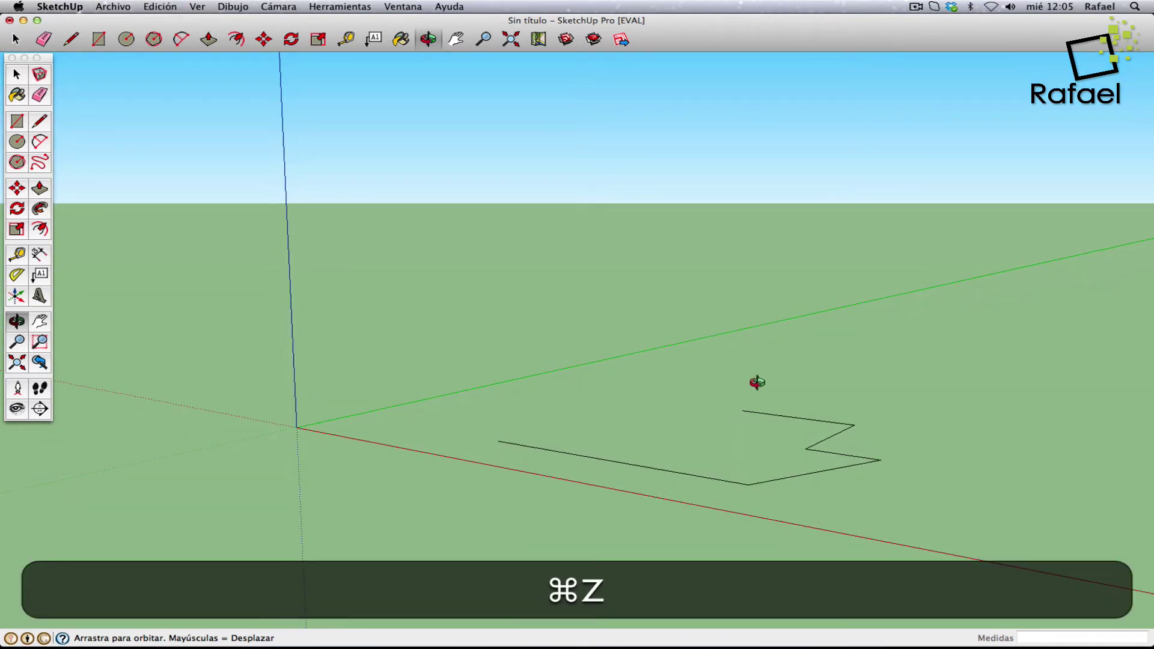
pyautogui.moveTo(541, 363); pyautogui.dragTo(583, 469)
pyautogui.click(38, 322)
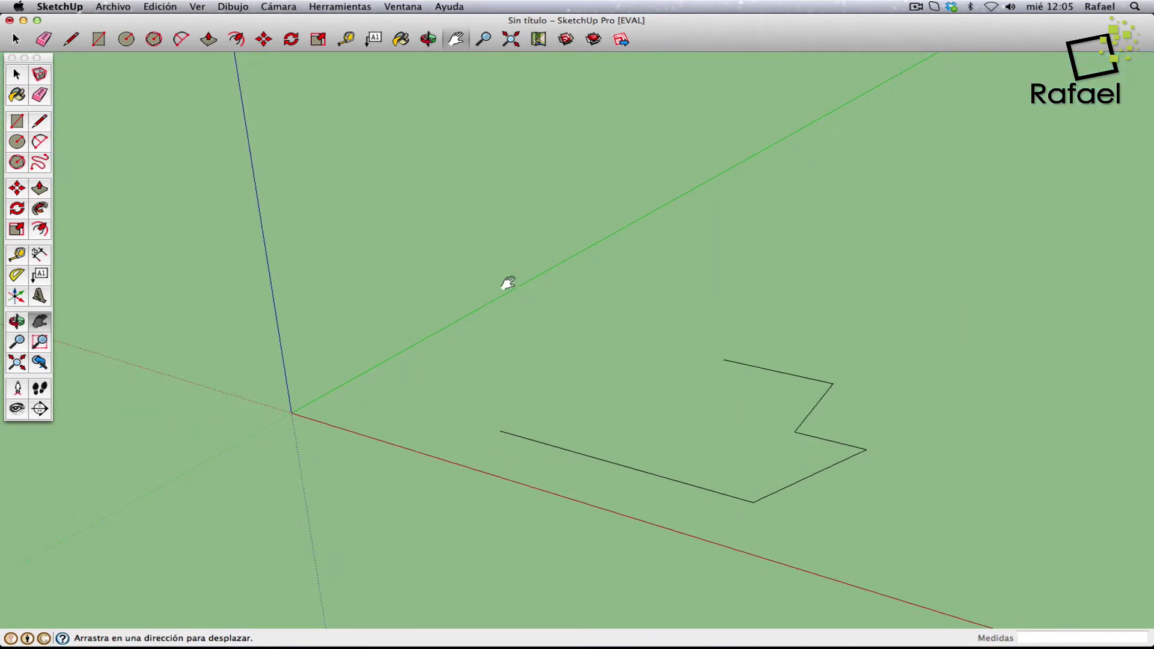
pyautogui.moveTo(508, 281); pyautogui.dragTo(400, 274)
pyautogui.click(17, 321)
pyautogui.moveTo(85, 332)
pyautogui.mouseDown()
pyautogui.moveTo(405, 345)
pyautogui.moveTo(405, 389)
pyautogui.moveTo(386, 384)
pyautogui.mouseUp()
# - Start a new edge from the zigzag's open end
pyautogui.press('l')
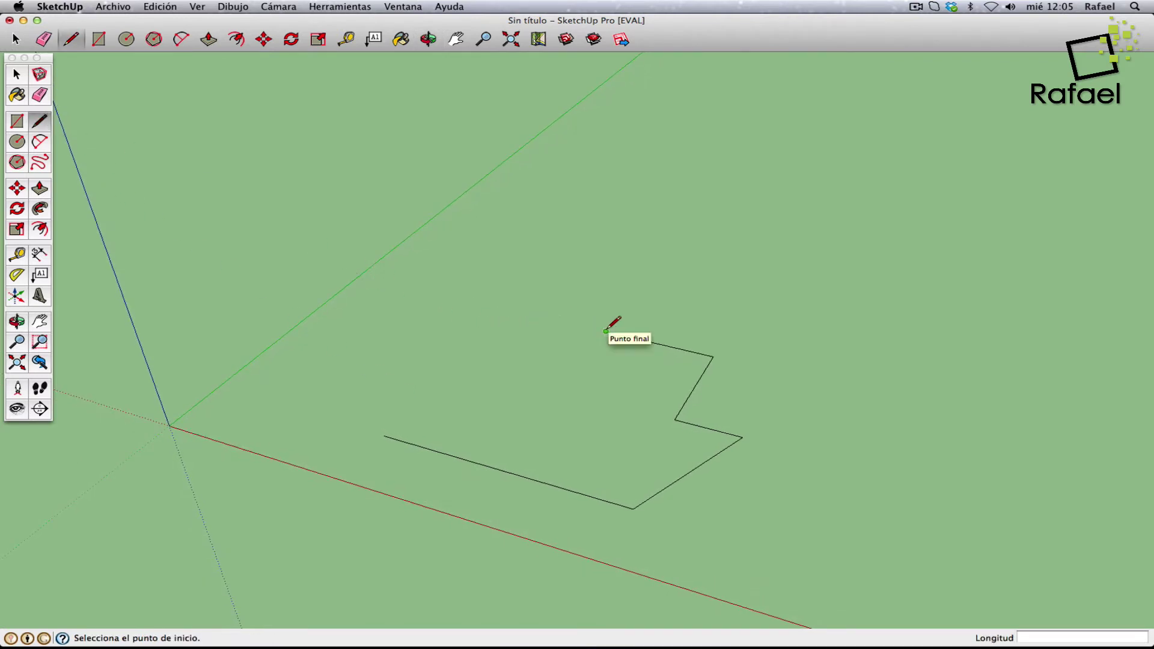
pyautogui.click(19, 326)
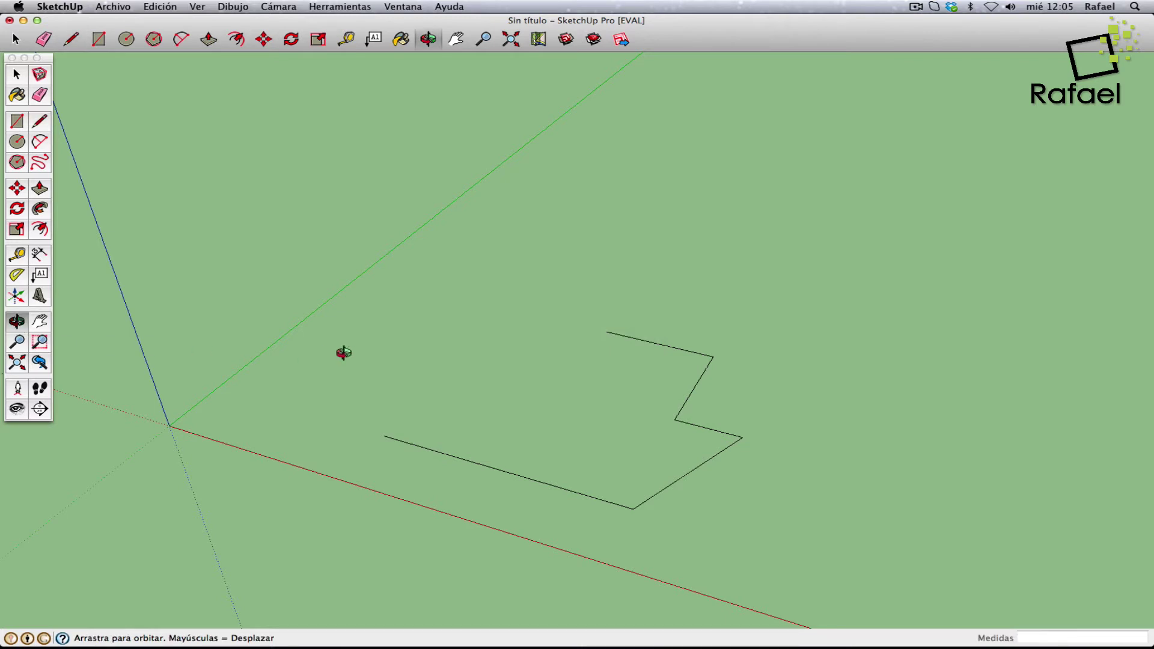
pyautogui.moveTo(343, 353)
pyautogui.mouseDown()
pyautogui.moveTo(407, 335)
pyautogui.moveTo(413, 417)
pyautogui.mouseUp()
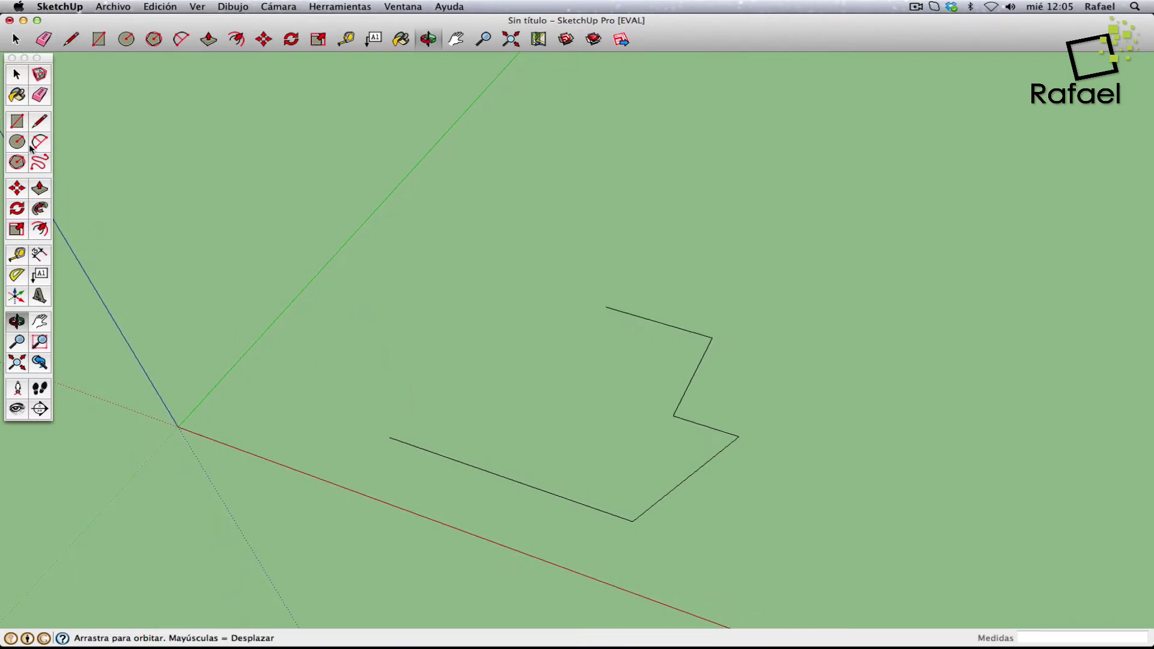
pyautogui.click(40, 122)
pyautogui.click(603, 306)
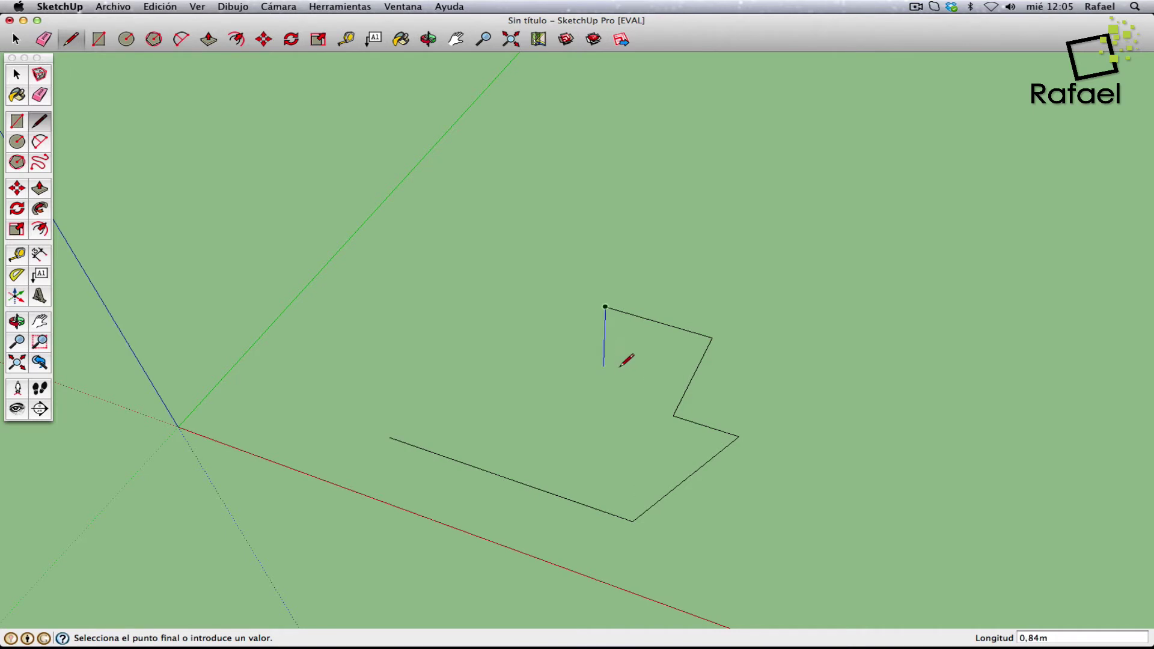
pyautogui.click(17, 321)
pyautogui.moveTo(270, 349)
pyautogui.mouseDown()
pyautogui.moveTo(399, 381)
pyautogui.moveTo(508, 493)
pyautogui.moveTo(540, 425)
pyautogui.mouseUp()
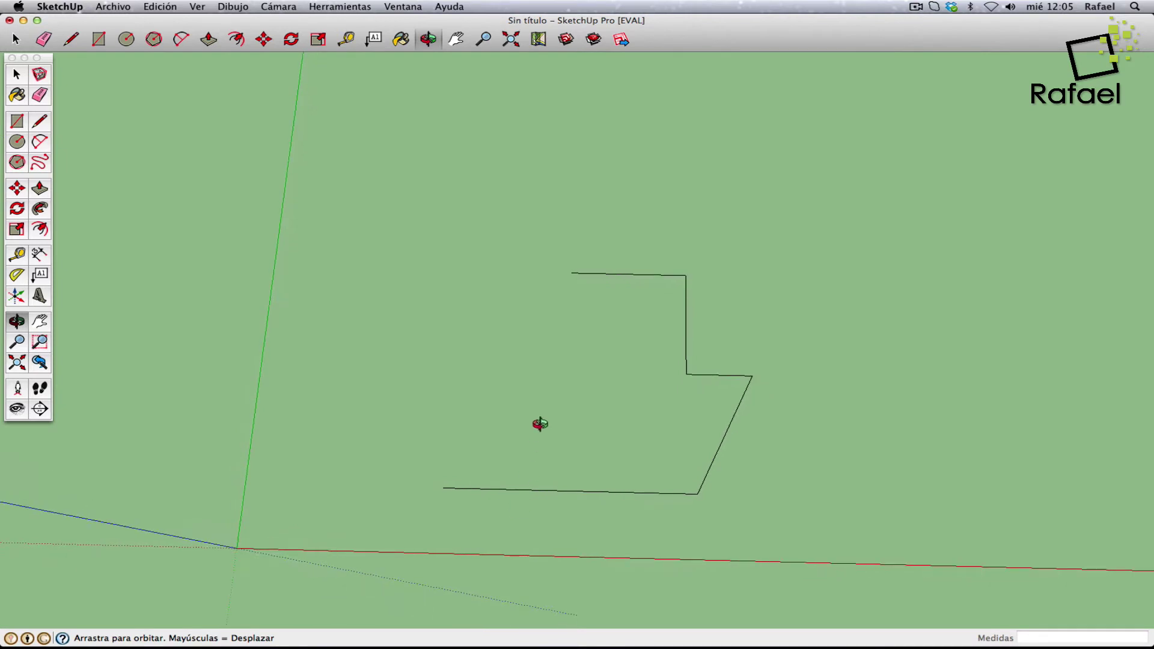
pyautogui.rightClick(540, 425)
pyautogui.click(559, 373)
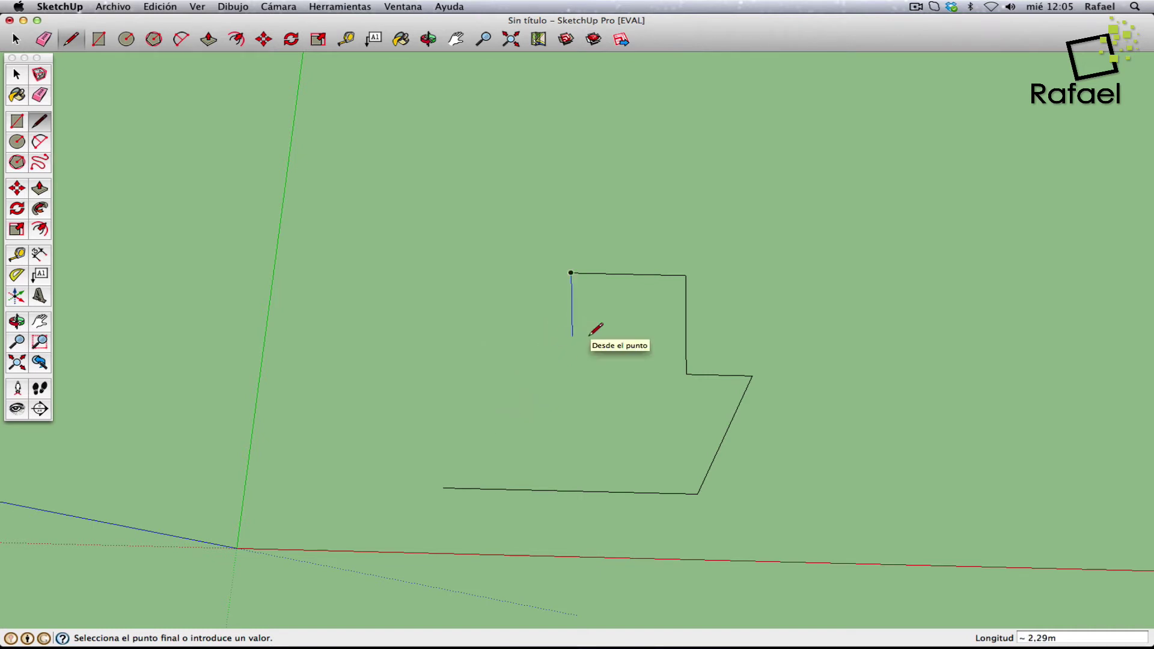
pyautogui.click(589, 335)
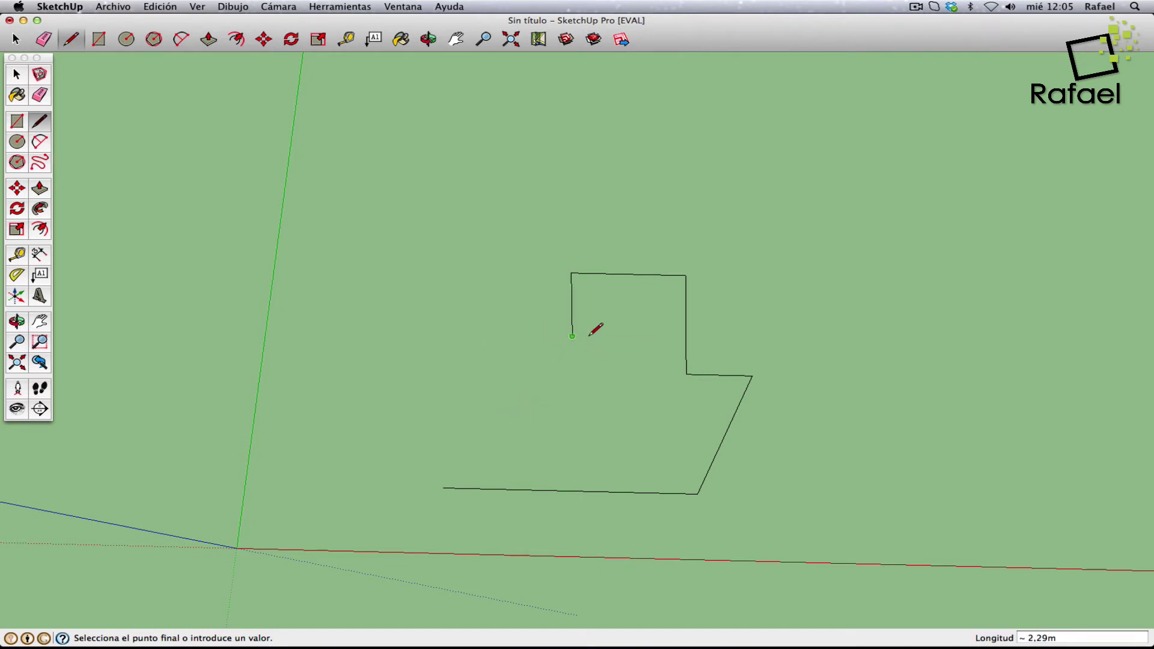
pyautogui.press('Escape')
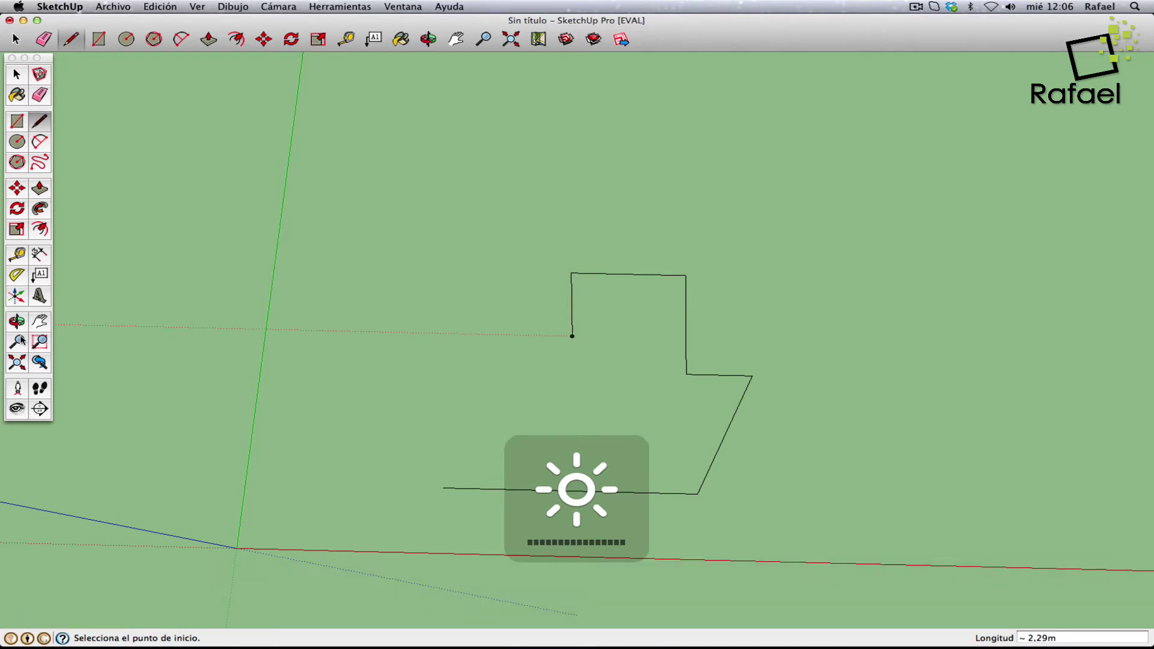
pyautogui.press('o')
pyautogui.moveTo(738, 456)
pyautogui.mouseDown()
pyautogui.moveTo(433, 317)
pyautogui.moveTo(324, 214)
pyautogui.moveTo(276, 141)
pyautogui.moveTo(303, 121)
pyautogui.moveTo(607, 493)
pyautogui.mouseUp()
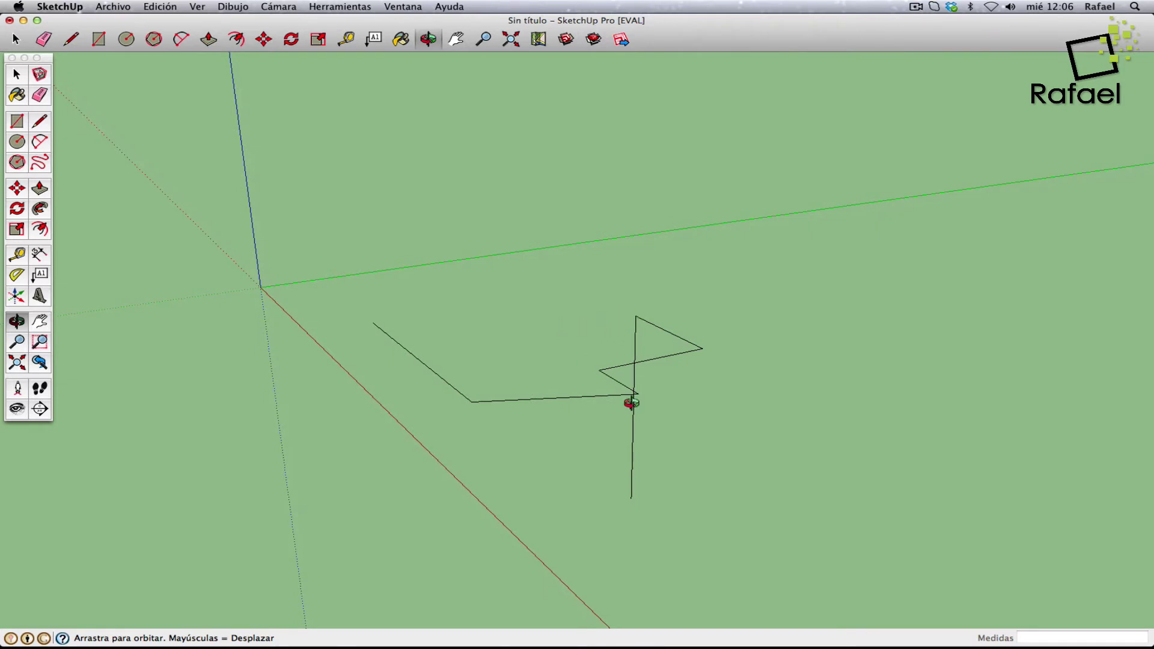
pyautogui.press('super+z')
pyautogui.moveTo(683, 515)
pyautogui.mouseDown()
pyautogui.moveTo(579, 486)
pyautogui.moveTo(603, 474)
pyautogui.moveTo(574, 495)
pyautogui.moveTo(400, 385)
pyautogui.mouseUp()
pyautogui.click(39, 121)
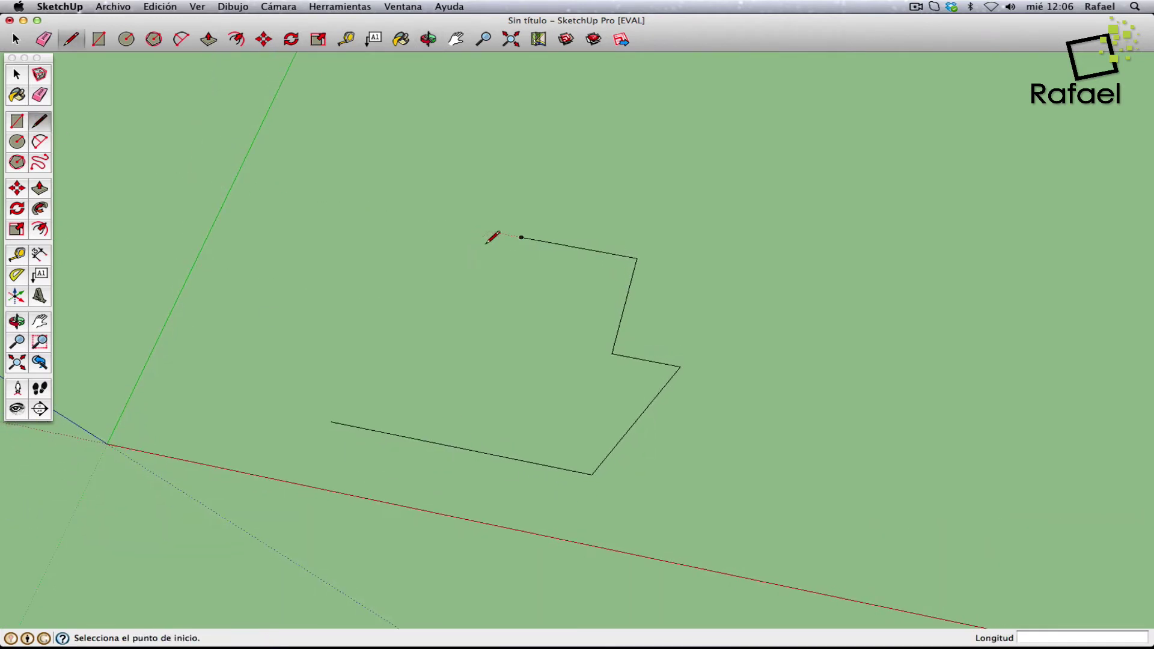
pyautogui.click(521, 238)
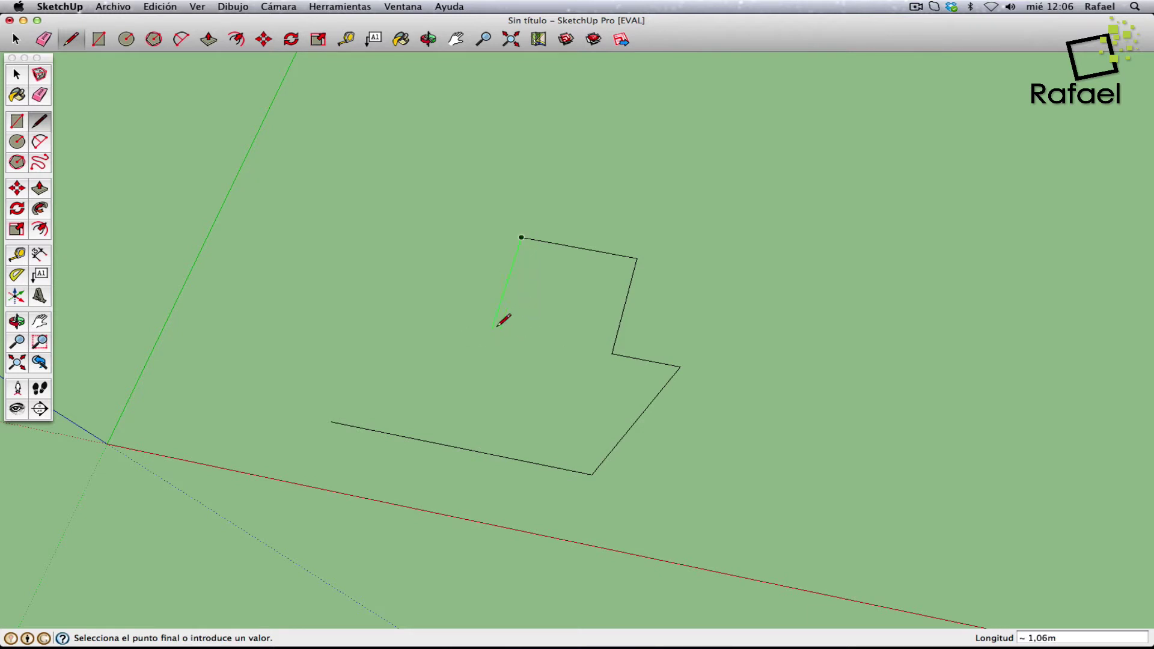
pyautogui.press('Escape')
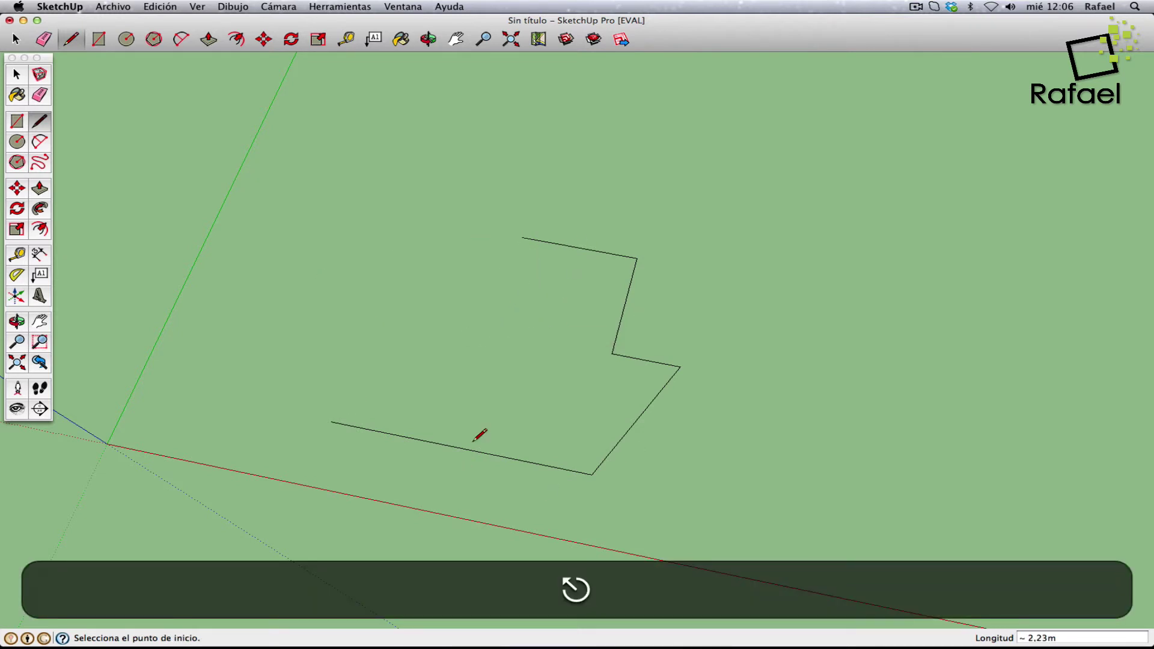
pyautogui.click(15, 79)
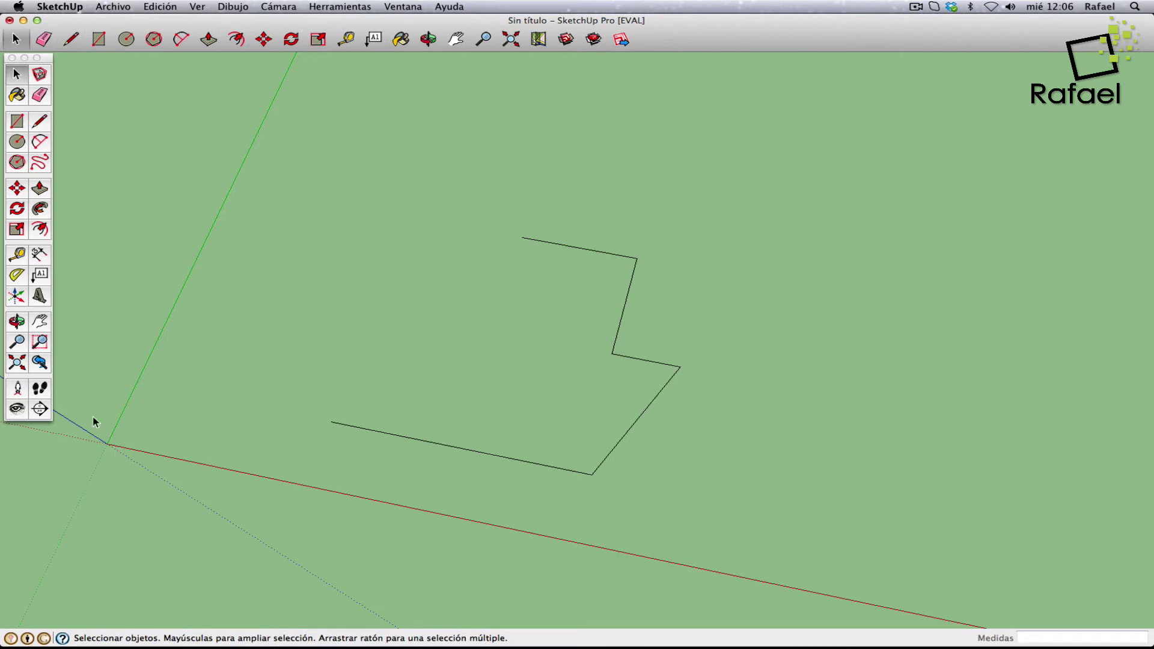
# - Set the camera to Proyección paralela and the Arriba (top) standard view
pyautogui.click(199, 7)
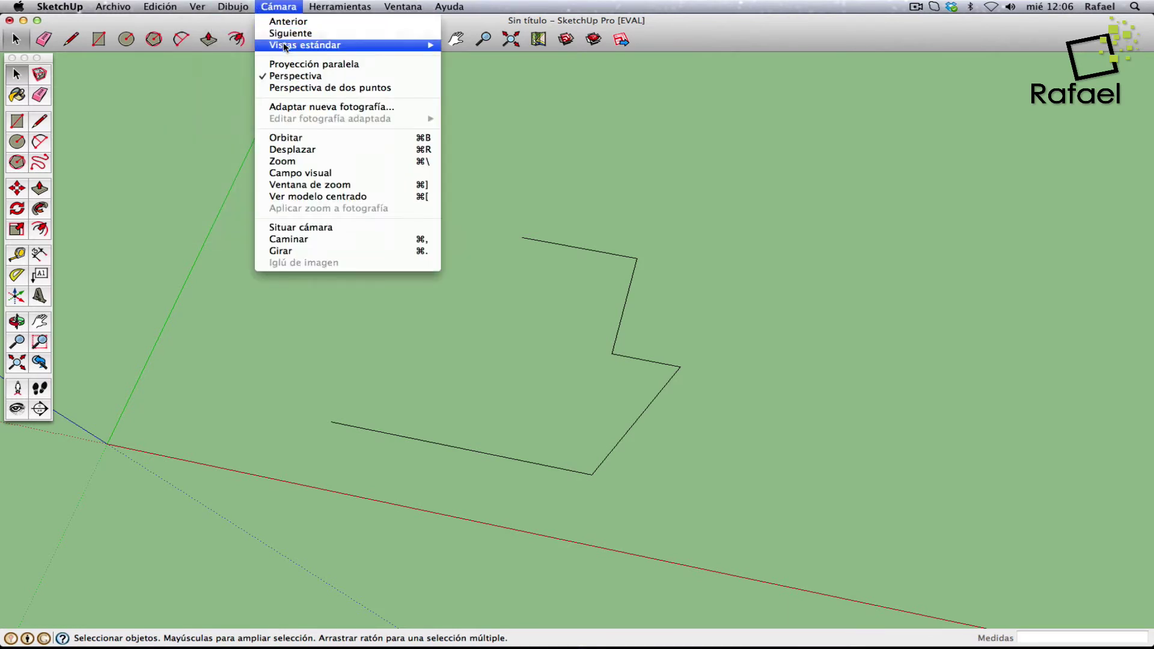
pyautogui.click(322, 64)
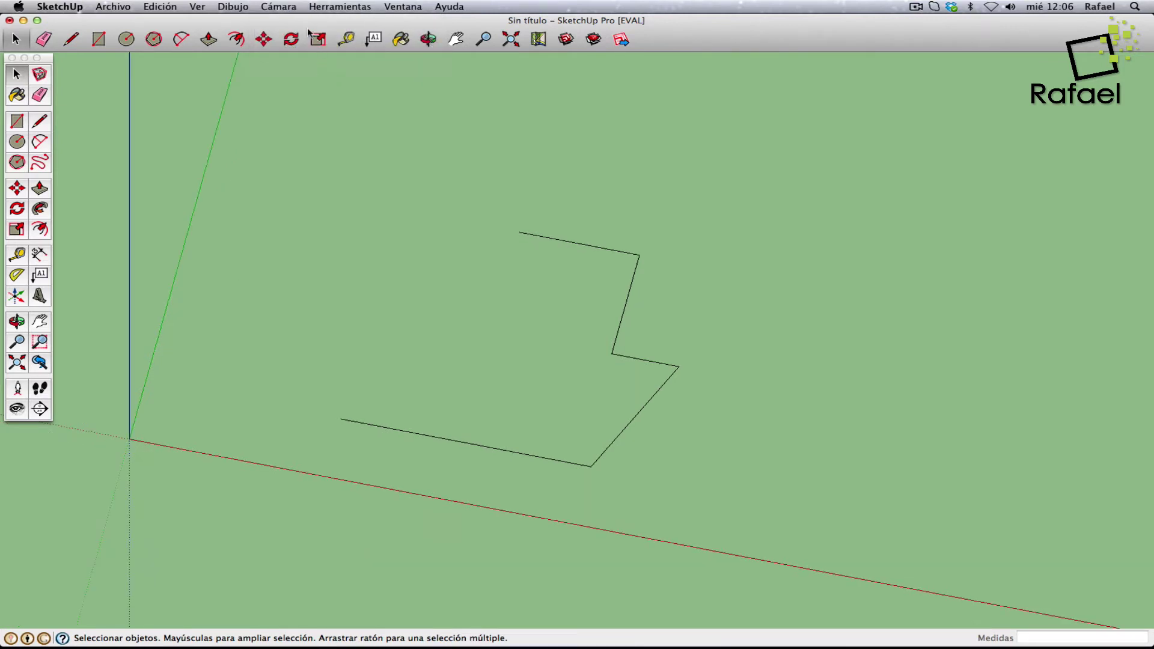
pyautogui.click(265, 8)
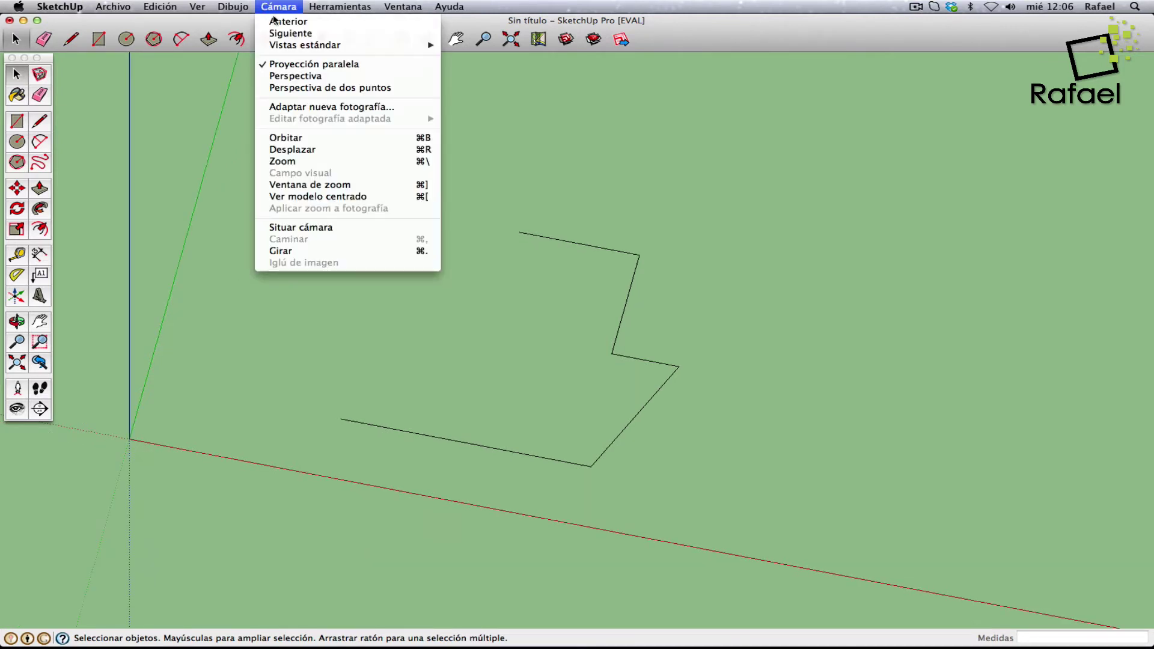
pyautogui.moveTo(305, 45)
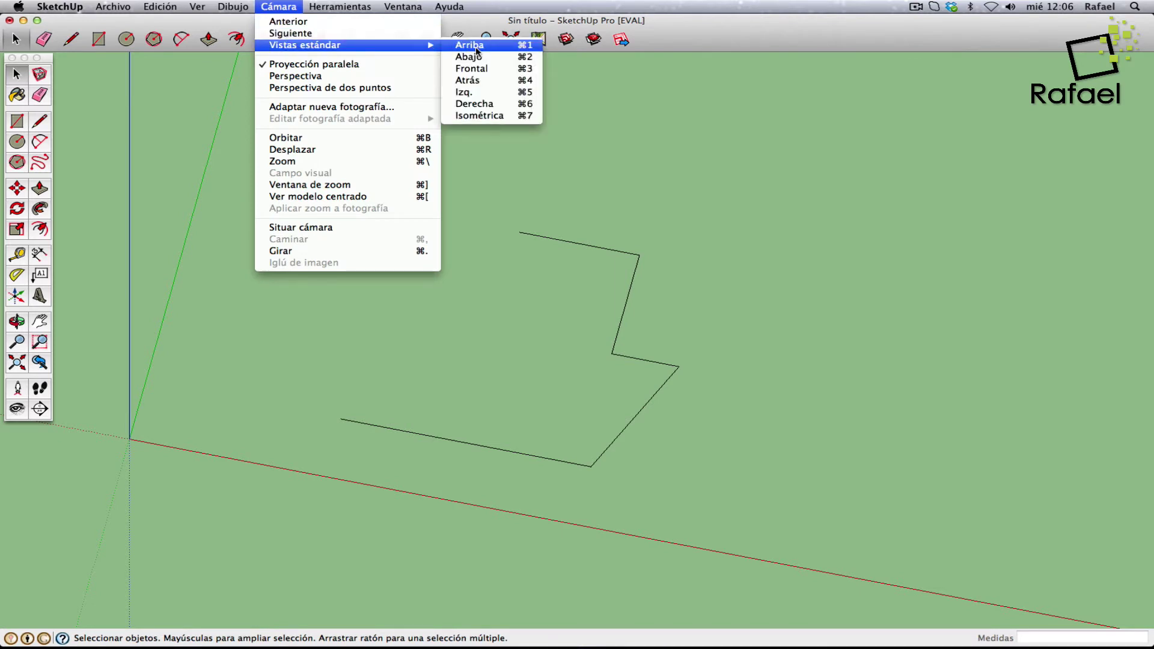
pyautogui.click(475, 46)
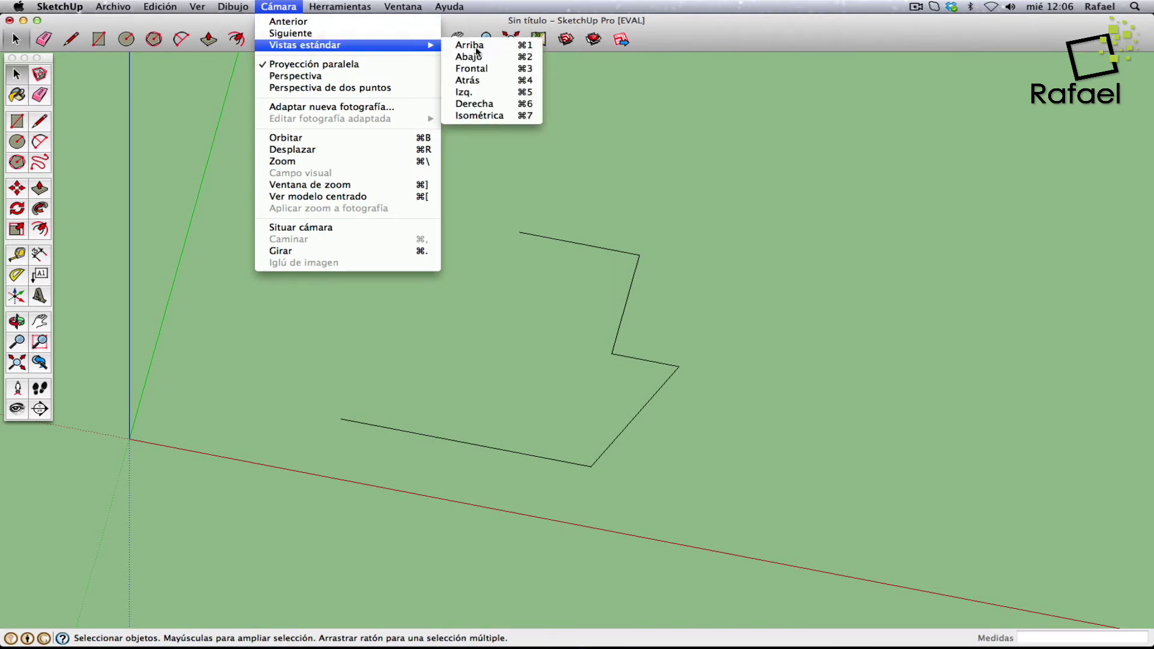
pyautogui.click(40, 121)
# - Draw zigzag edges inside the outline, closing it into one many-sided face
pyautogui.click(541, 223)
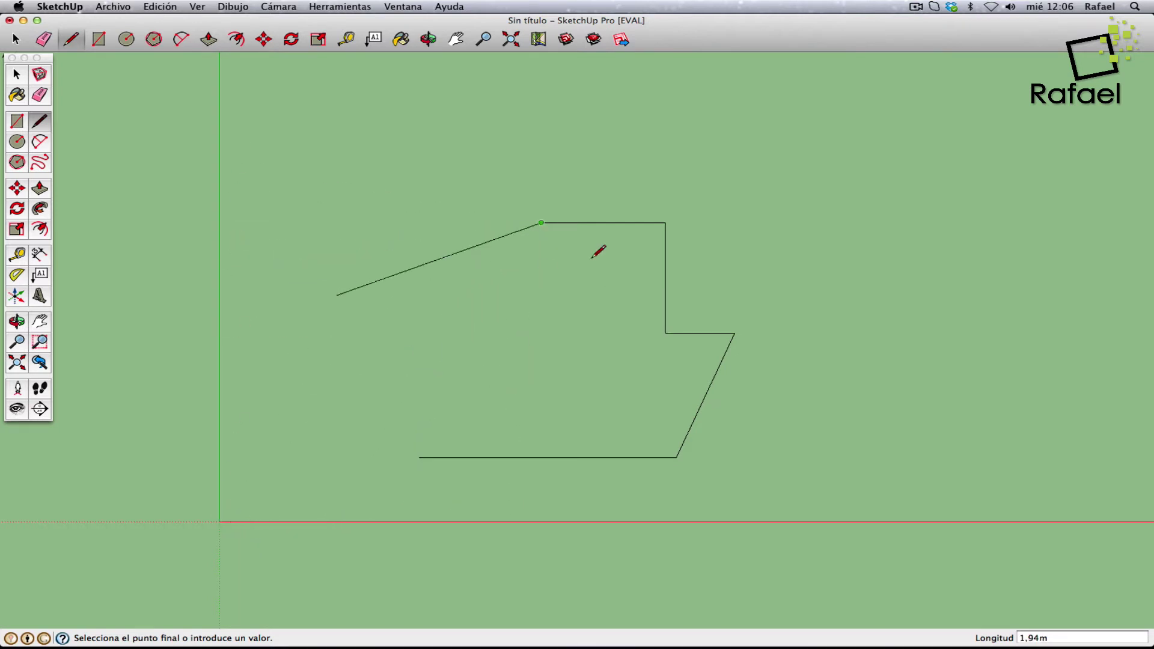
pyautogui.click(568, 333)
pyautogui.click(511, 349)
pyautogui.click(511, 391)
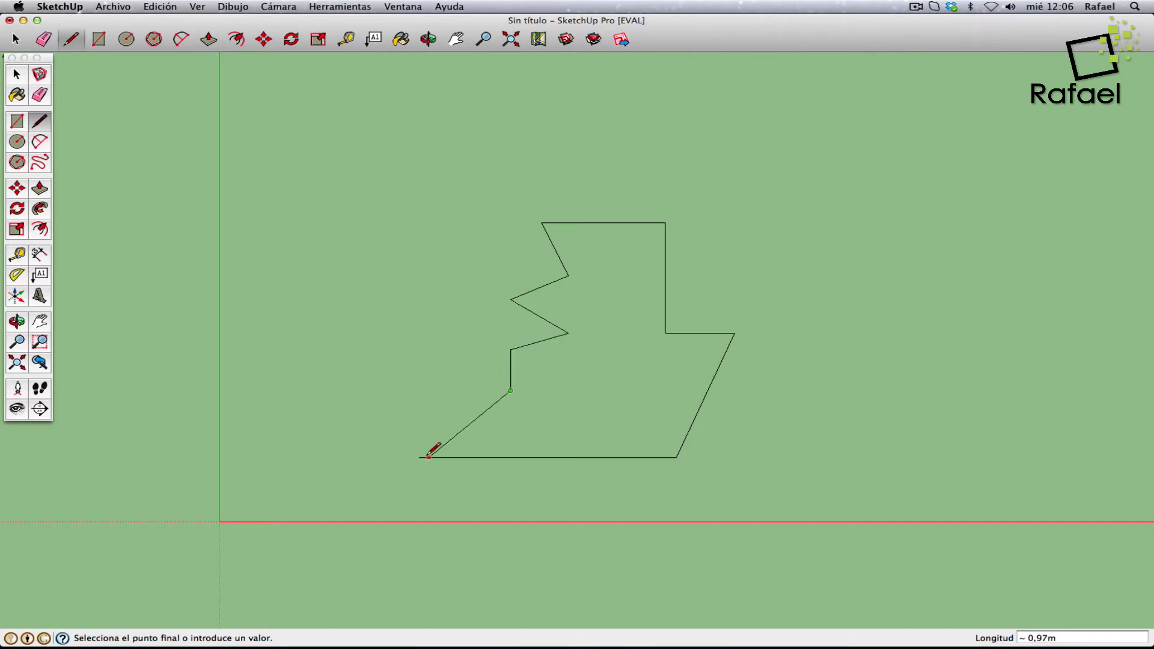
pyautogui.click(419, 457)
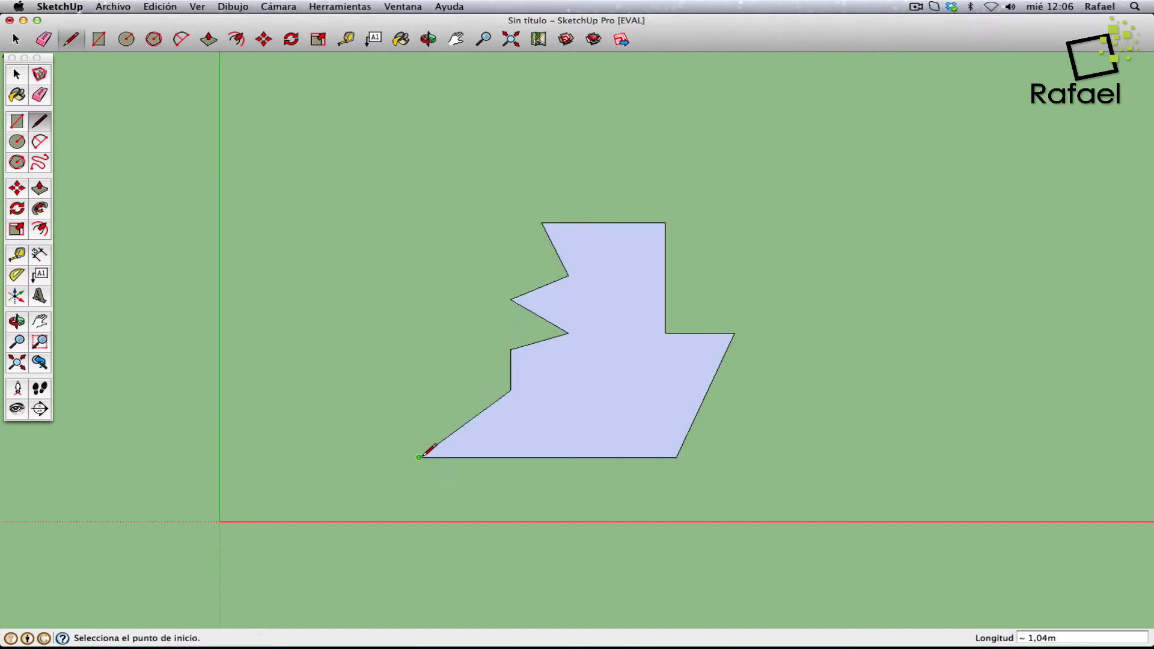
# - Orbit to view the polygon face in perspective, then from above
pyautogui.click(16, 321)
pyautogui.moveTo(660, 453)
pyautogui.mouseDown()
pyautogui.moveTo(474, 335)
pyautogui.moveTo(721, 477)
pyautogui.moveTo(611, 322)
pyautogui.moveTo(439, 118)
pyautogui.moveTo(400, 118)
pyautogui.moveTo(410, 169)
pyautogui.moveTo(709, 319)
pyautogui.mouseUp()
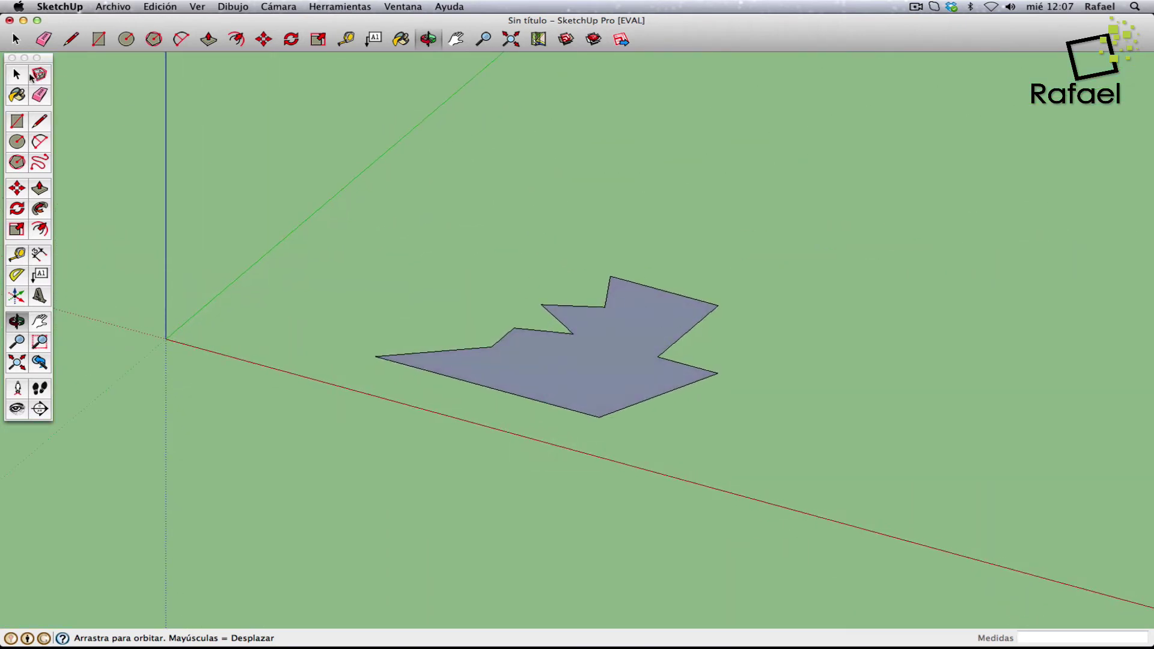
pyautogui.click(16, 74)
pyautogui.click(17, 321)
pyautogui.moveTo(459, 330)
pyautogui.mouseDown()
pyautogui.moveTo(466, 421)
pyautogui.moveTo(510, 549)
pyautogui.mouseUp()
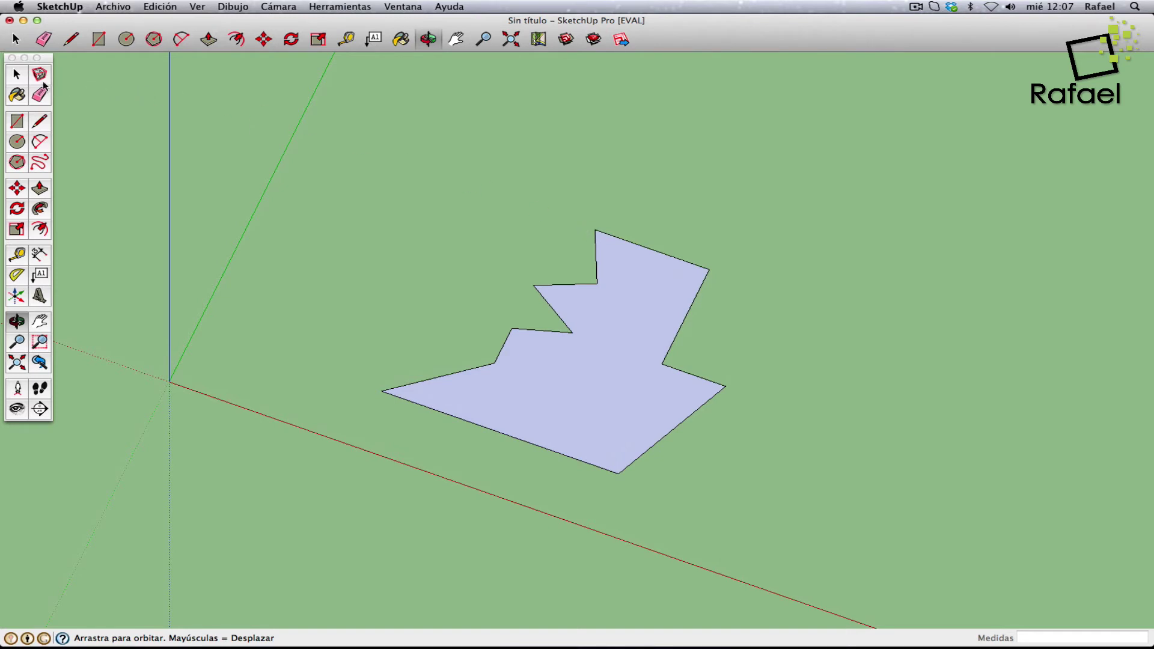
# - Box-select the polygon face with its edges and delete it
pyautogui.click(16, 77)
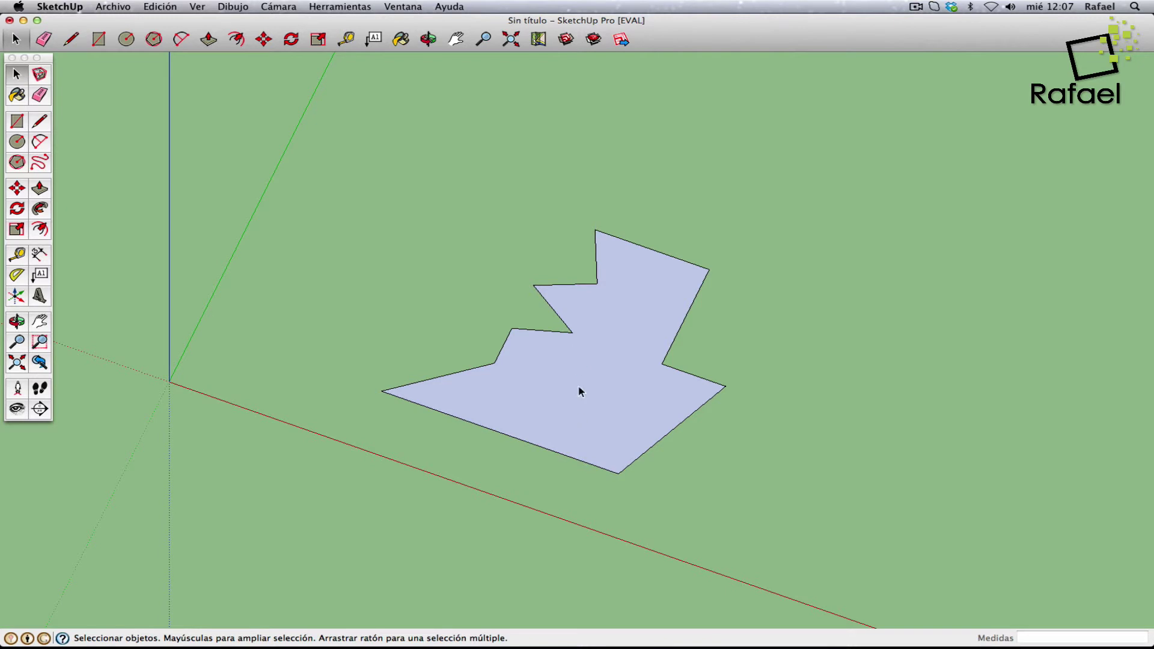
pyautogui.moveTo(296, 186); pyautogui.dragTo(808, 515)
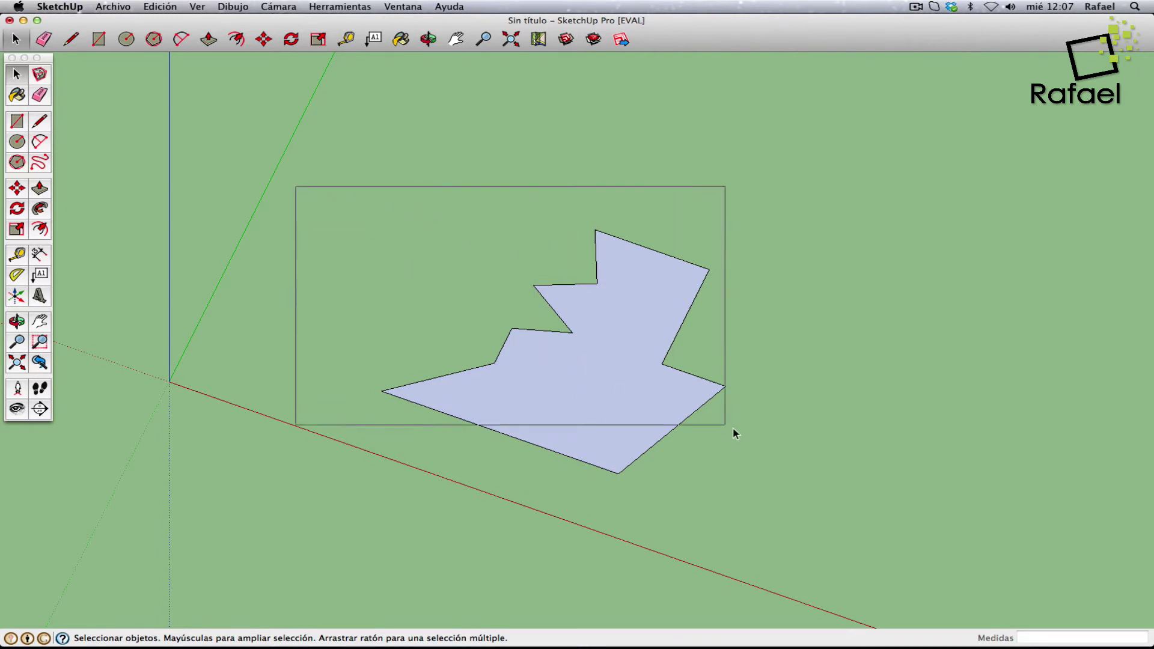
pyautogui.press('Delete')
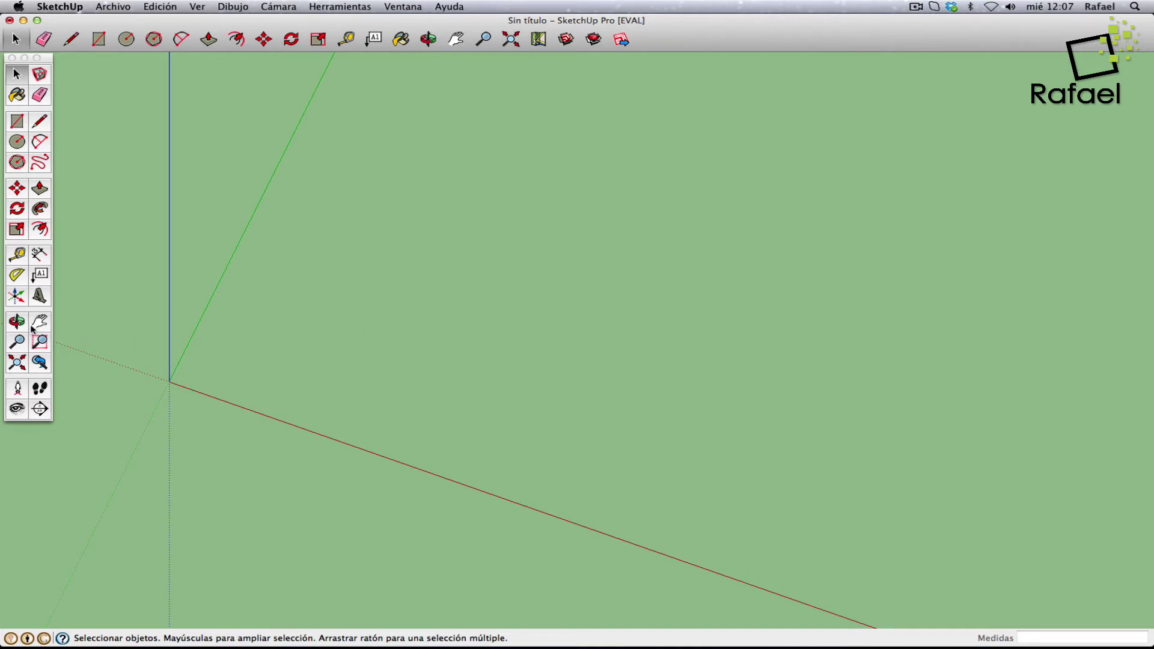
# - Switch the camera to perspective, zoom to extents, and orbit and pan the view
pyautogui.click(200, 7)
pyautogui.moveTo(279, 6)
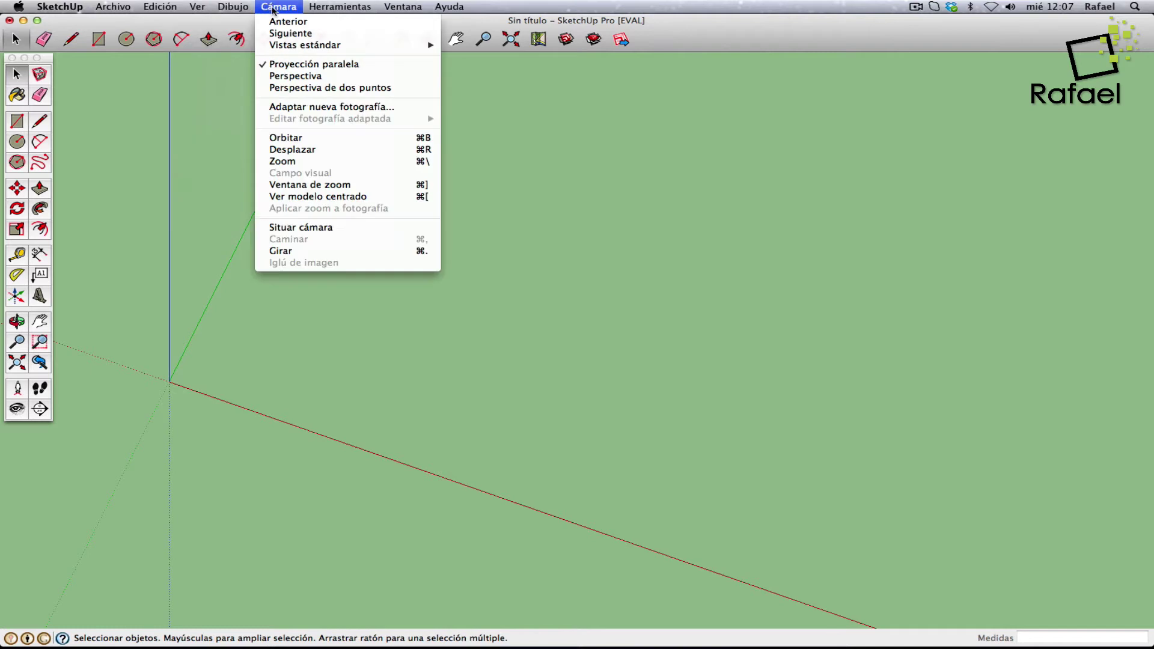
pyautogui.click(298, 76)
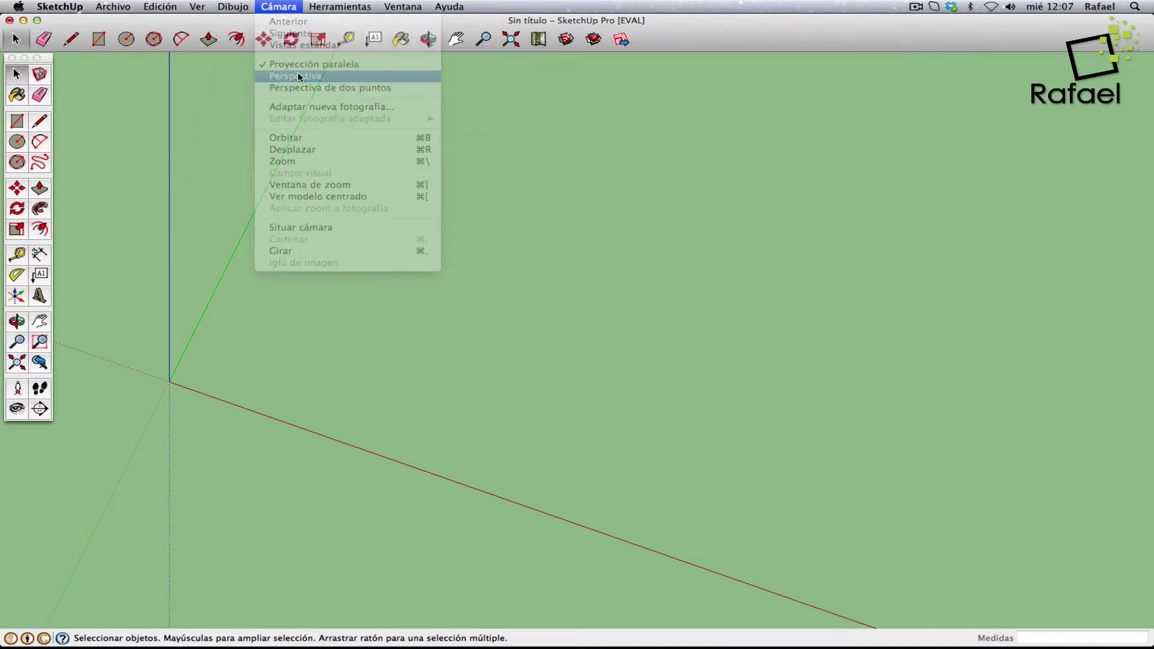
pyautogui.click(18, 363)
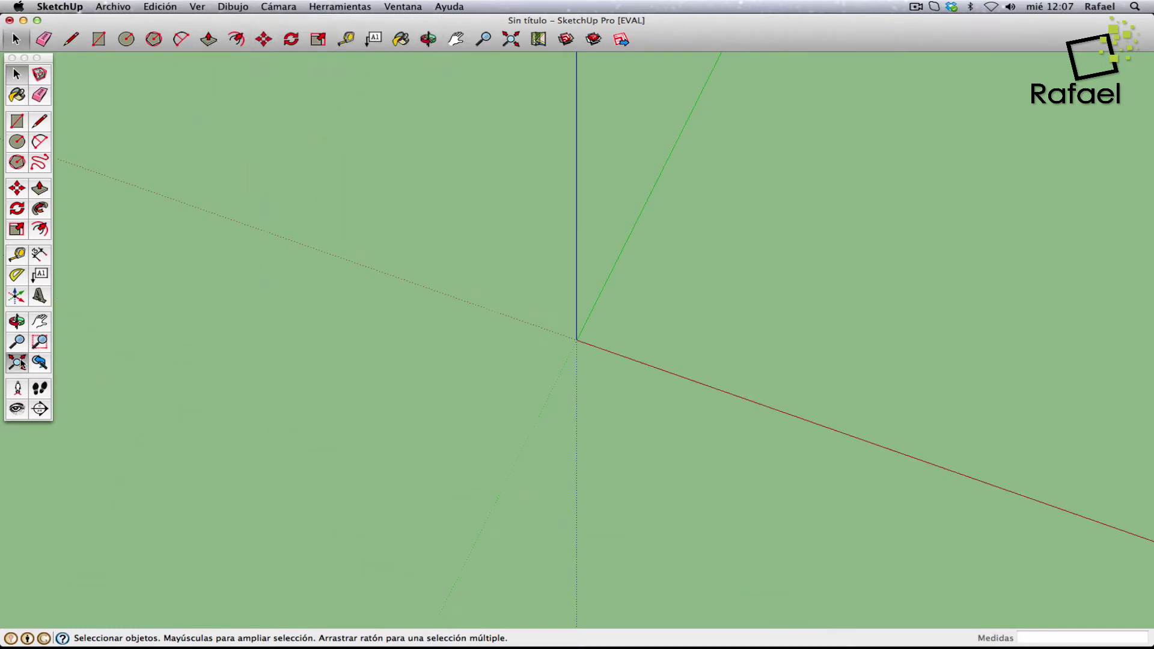
pyautogui.click(17, 322)
pyautogui.moveTo(709, 363)
pyautogui.mouseDown()
pyautogui.moveTo(687, 157)
pyautogui.moveTo(691, 312)
pyautogui.moveTo(630, 313)
pyautogui.mouseUp()
pyautogui.click(40, 321)
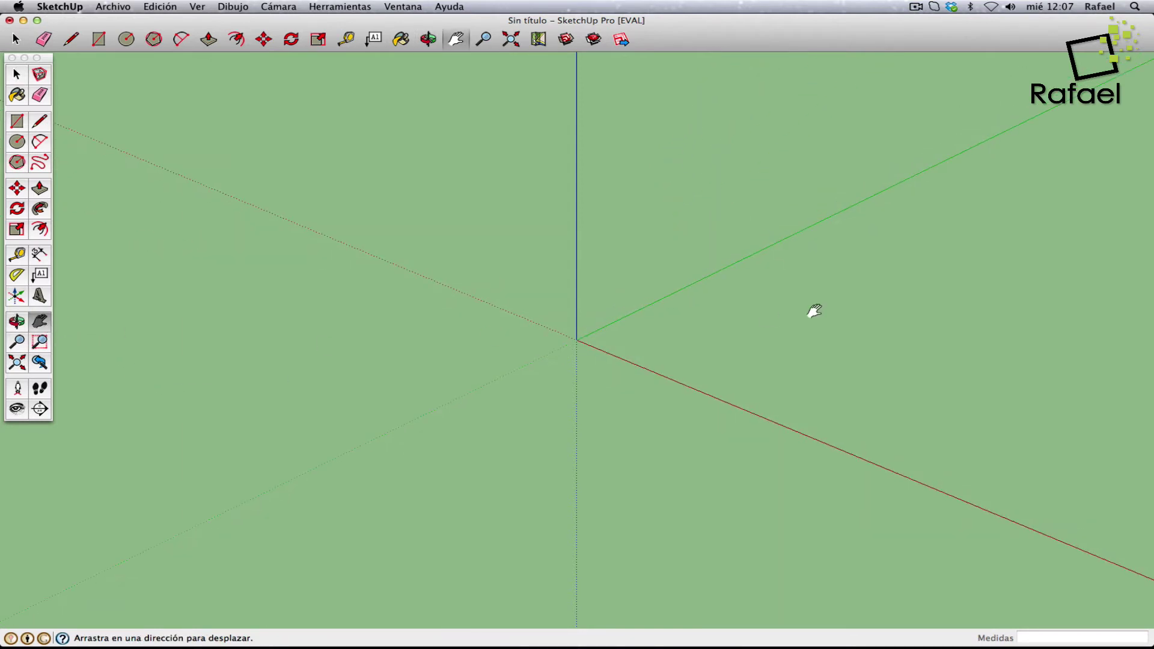
pyautogui.moveTo(812, 311); pyautogui.dragTo(583, 382)
pyautogui.rightClick(583, 382)
pyautogui.click(602, 384)
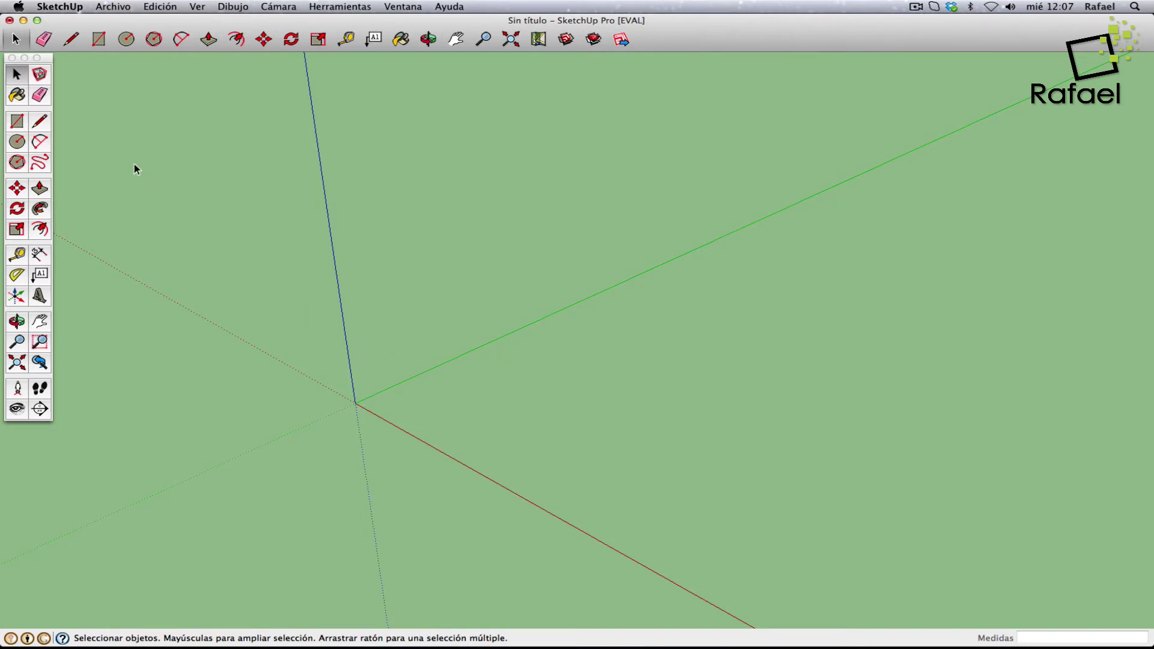
# - Draw a closed four-sided face on the ground right of the origin, then orbit down to the horizon
pyautogui.press('l')
pyautogui.click(460, 397)
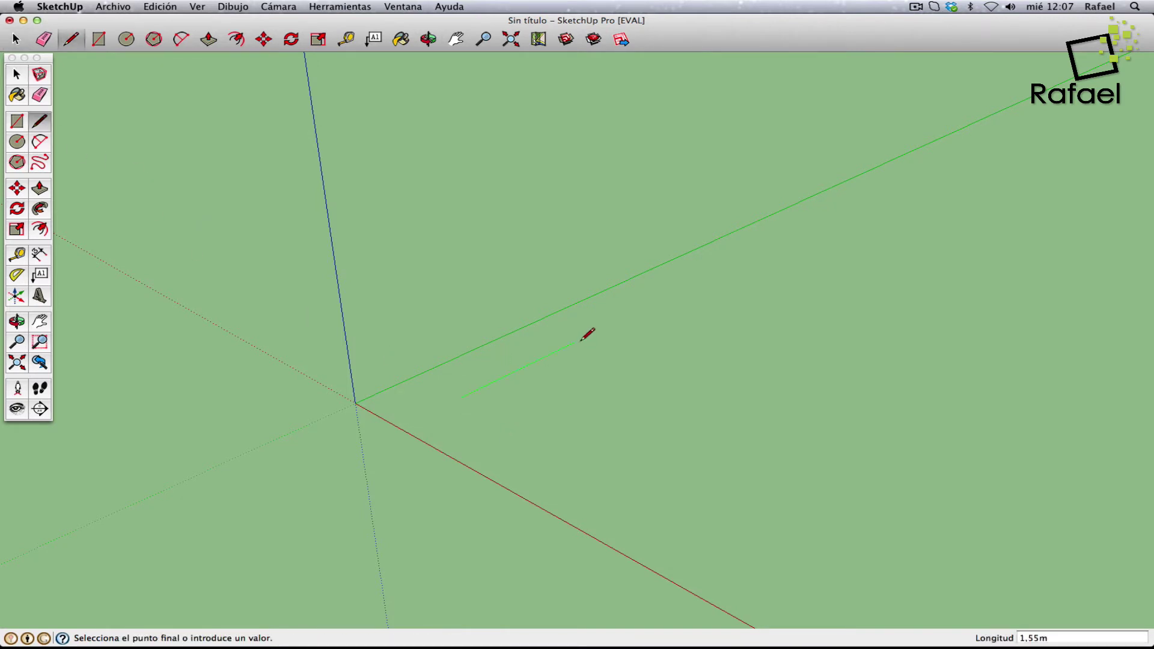
pyautogui.click(578, 341)
pyautogui.click(762, 416)
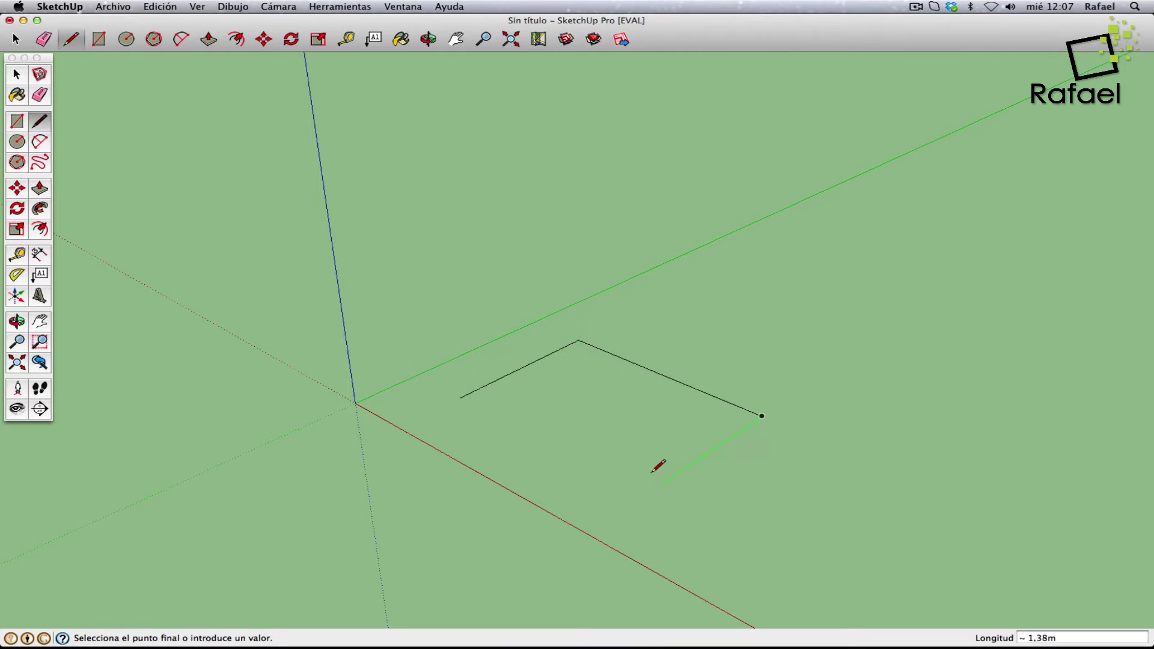
pyautogui.click(660, 486)
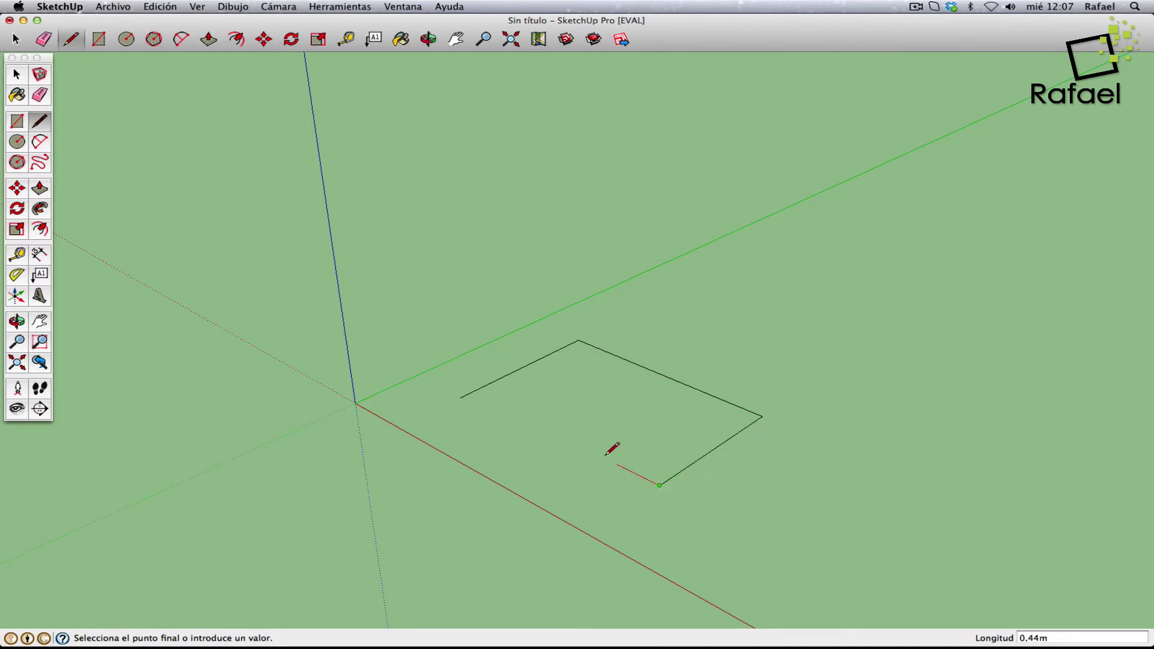
pyautogui.click(461, 397)
pyautogui.click(17, 321)
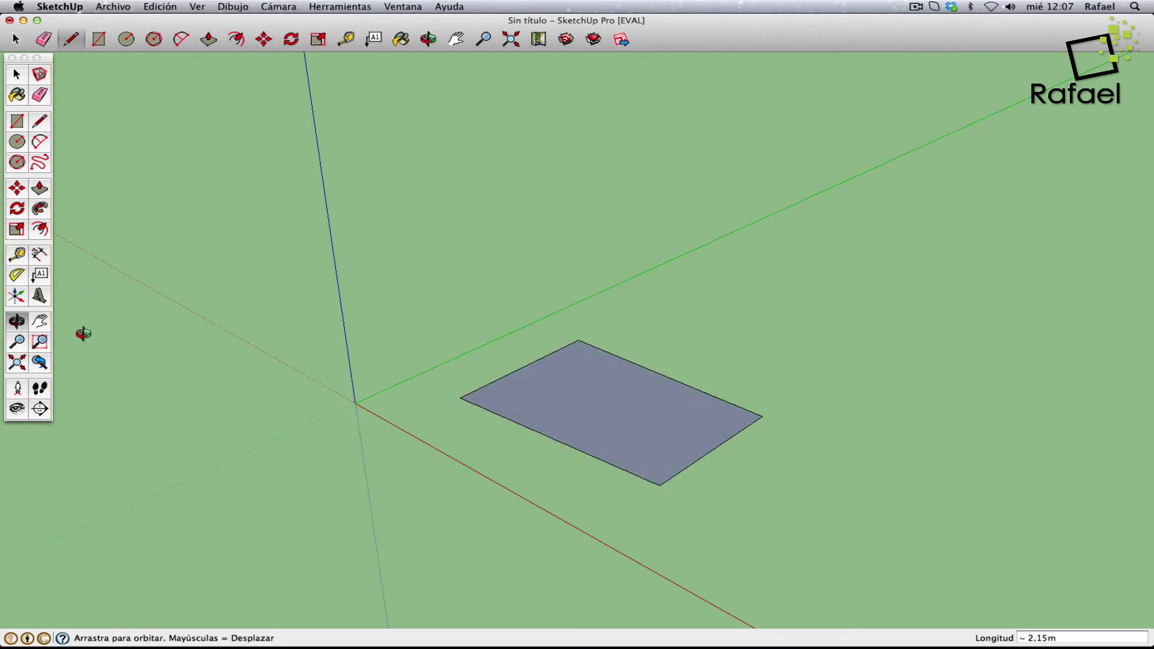
pyautogui.moveTo(433, 327)
pyautogui.mouseDown()
pyautogui.moveTo(136, 214)
pyautogui.moveTo(421, 263)
pyautogui.moveTo(747, 381)
pyautogui.moveTo(819, 579)
pyautogui.moveTo(725, 582)
pyautogui.moveTo(515, 353)
pyautogui.moveTo(119, 201)
pyautogui.mouseUp()
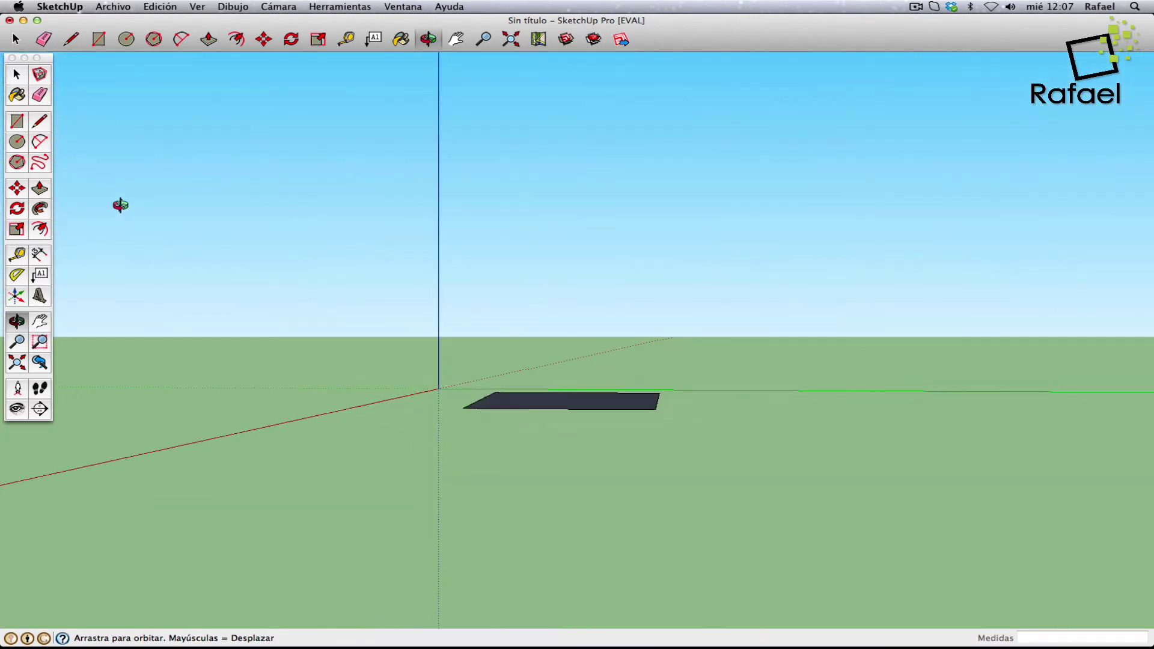
# - Draw a closed five-point notched outline beside the grey rectangle so it fills into a face
pyautogui.moveTo(850, 389)
pyautogui.mouseDown()
pyautogui.moveTo(404, 414)
pyautogui.moveTo(225, 386)
pyautogui.moveTo(670, 525)
pyautogui.moveTo(1151, 536)
pyautogui.moveTo(1149, 509)
pyautogui.moveTo(899, 466)
pyautogui.moveTo(889, 430)
pyautogui.moveTo(900, 410)
pyautogui.mouseUp()
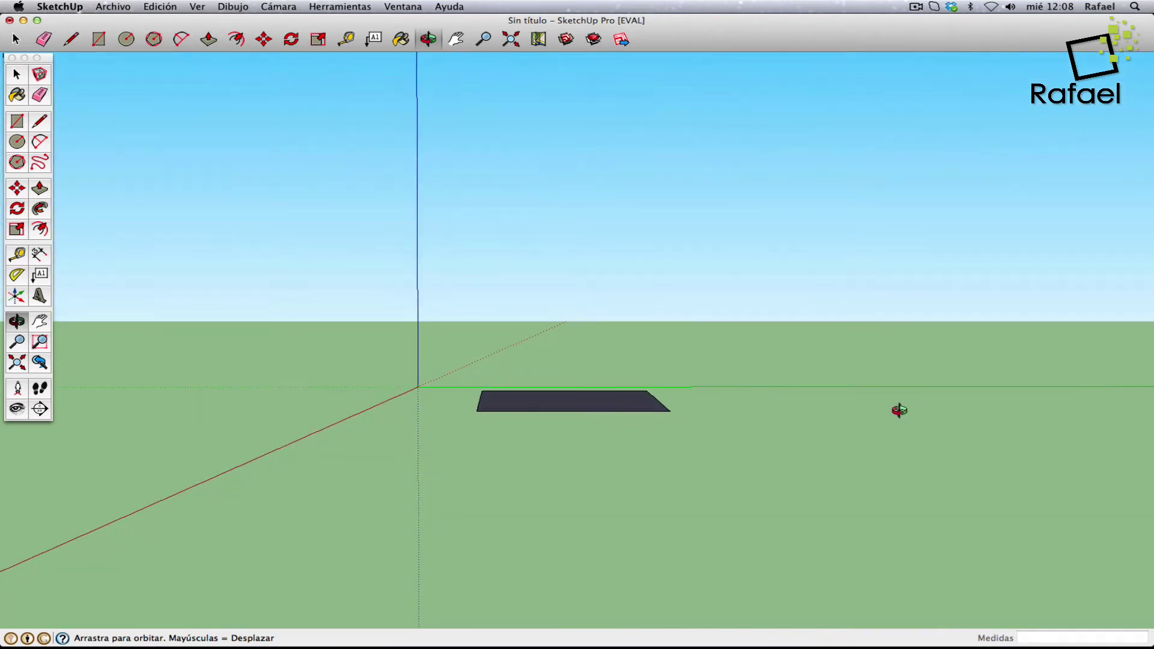
pyautogui.click(35, 124)
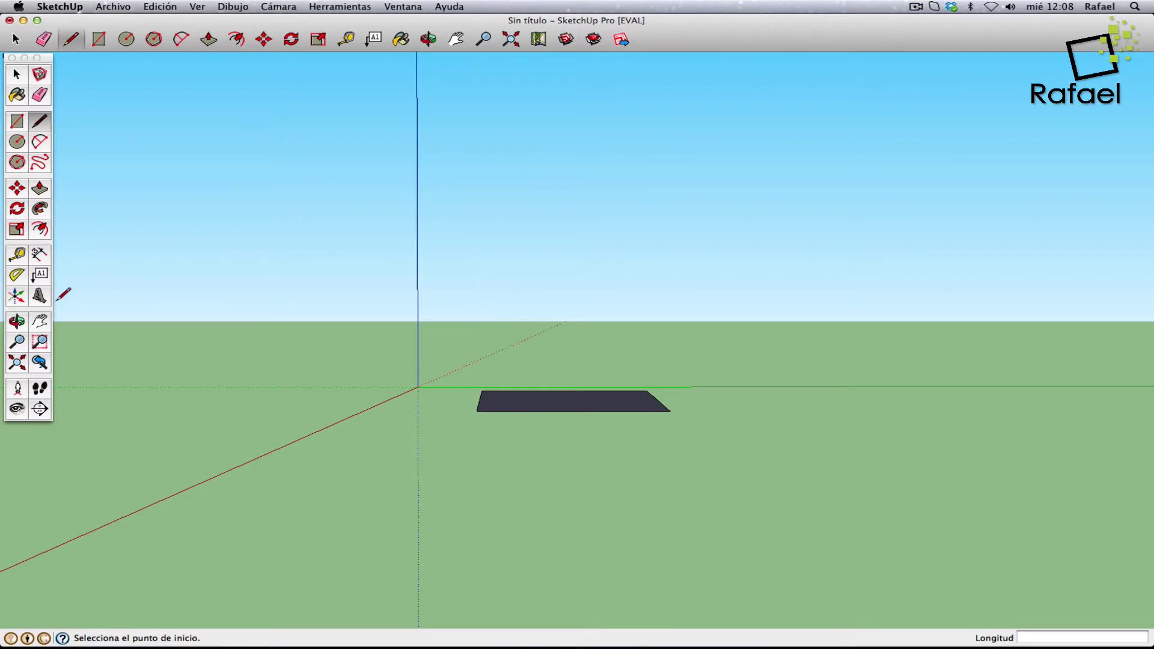
pyautogui.click(40, 321)
pyautogui.moveTo(409, 219); pyautogui.dragTo(251, 365)
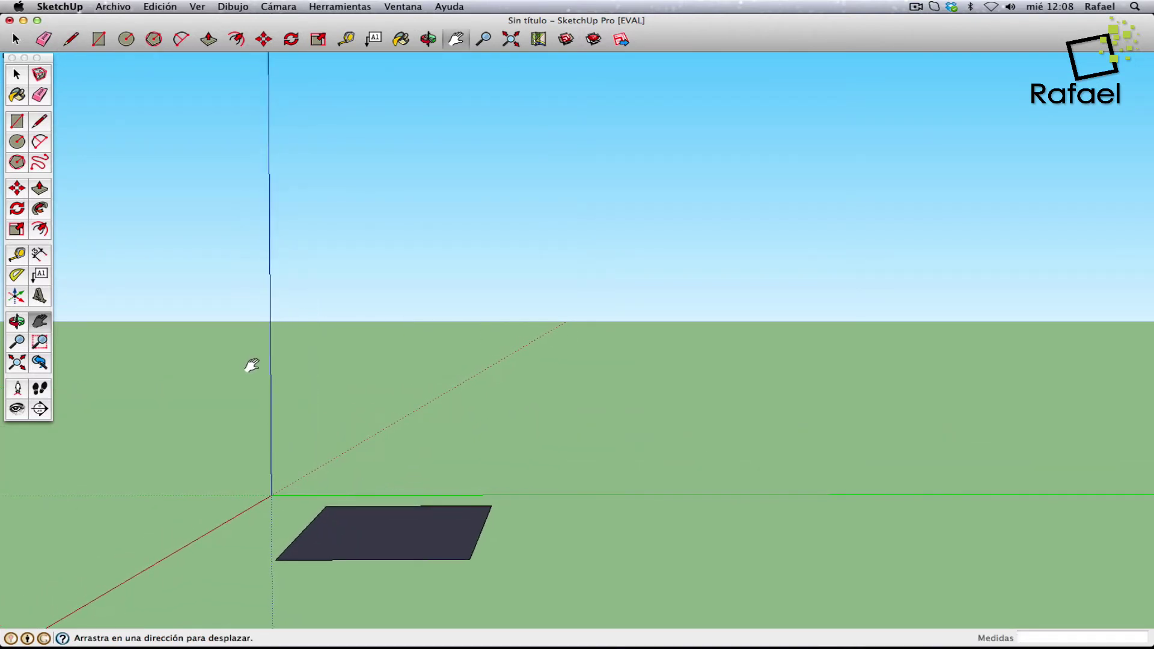
pyautogui.click(39, 122)
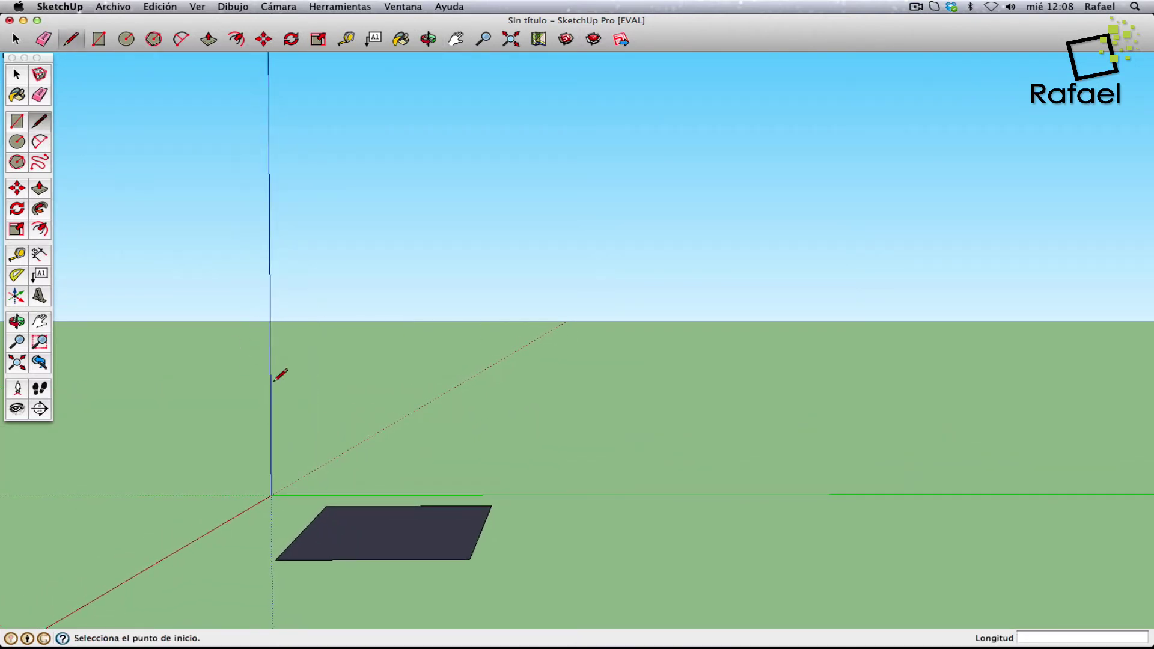
pyautogui.click(326, 448)
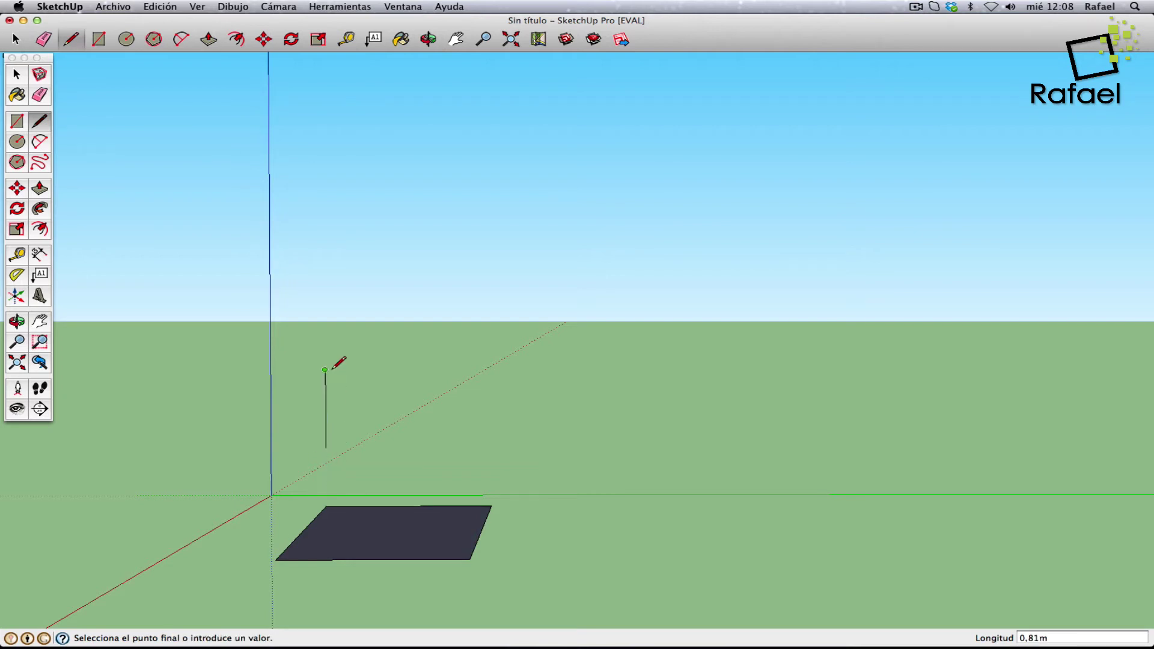
pyautogui.click(491, 370)
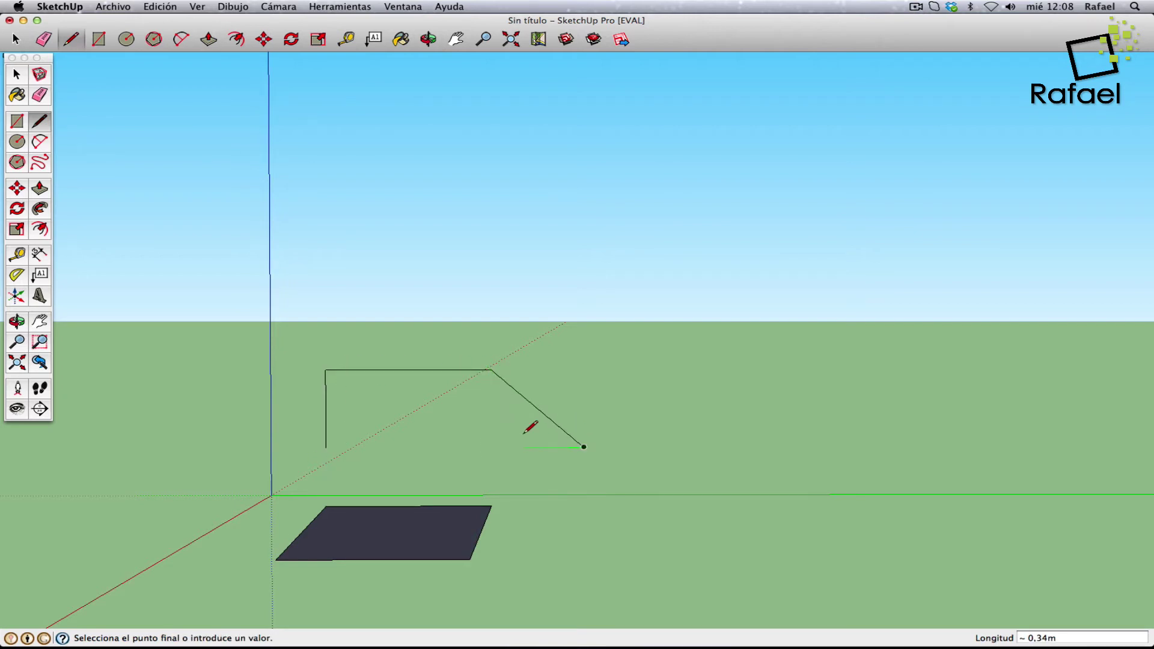
pyautogui.click(444, 433)
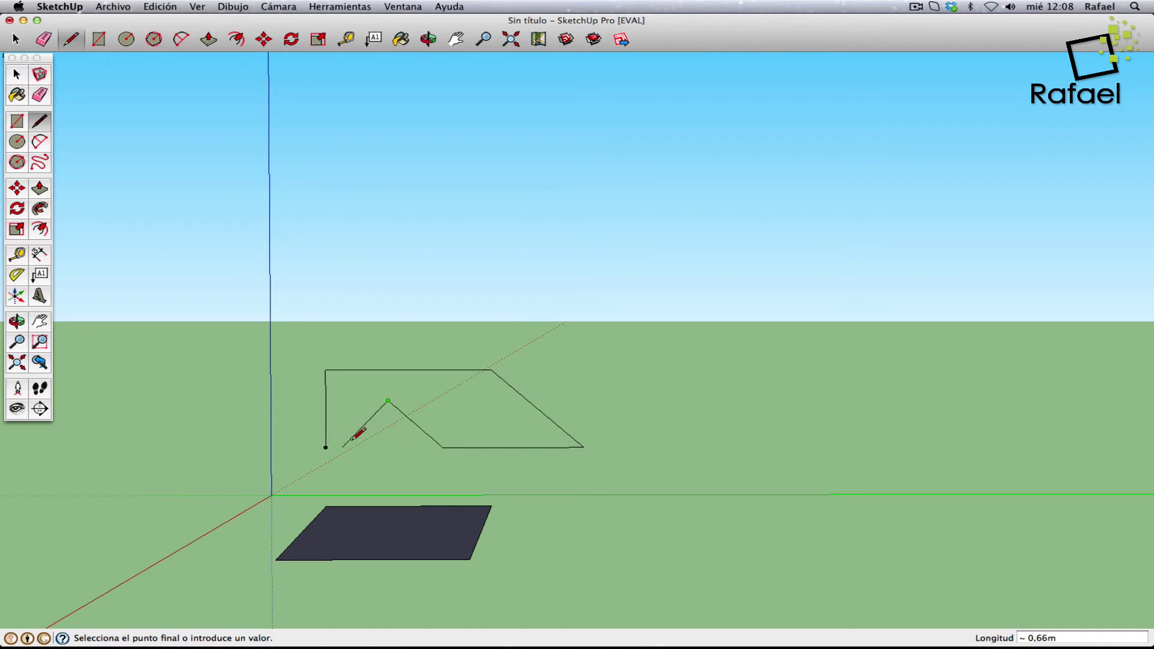
pyautogui.click(389, 448)
pyautogui.click(333, 446)
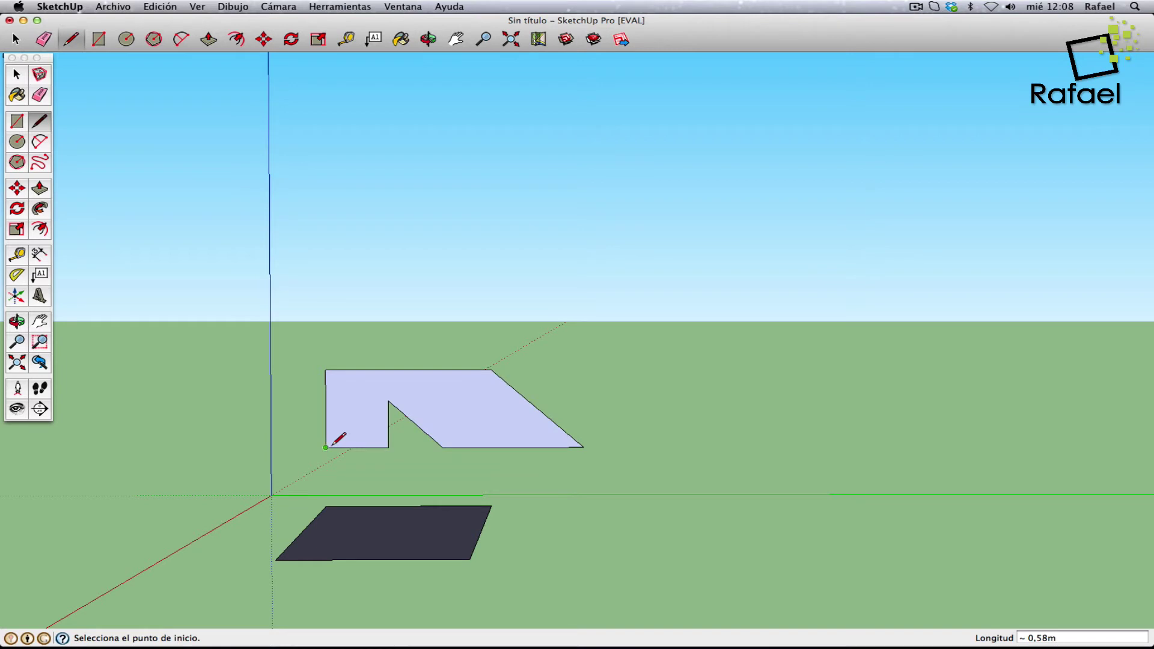
pyautogui.click(17, 321)
pyautogui.moveTo(331, 271)
pyautogui.mouseDown()
pyautogui.moveTo(1054, 311)
pyautogui.moveTo(902, 296)
pyautogui.moveTo(495, 320)
pyautogui.moveTo(351, 297)
pyautogui.moveTo(372, 306)
pyautogui.mouseUp()
# - Draw four edges of a new outline above the other shapes, leaving it open
pyautogui.click(41, 122)
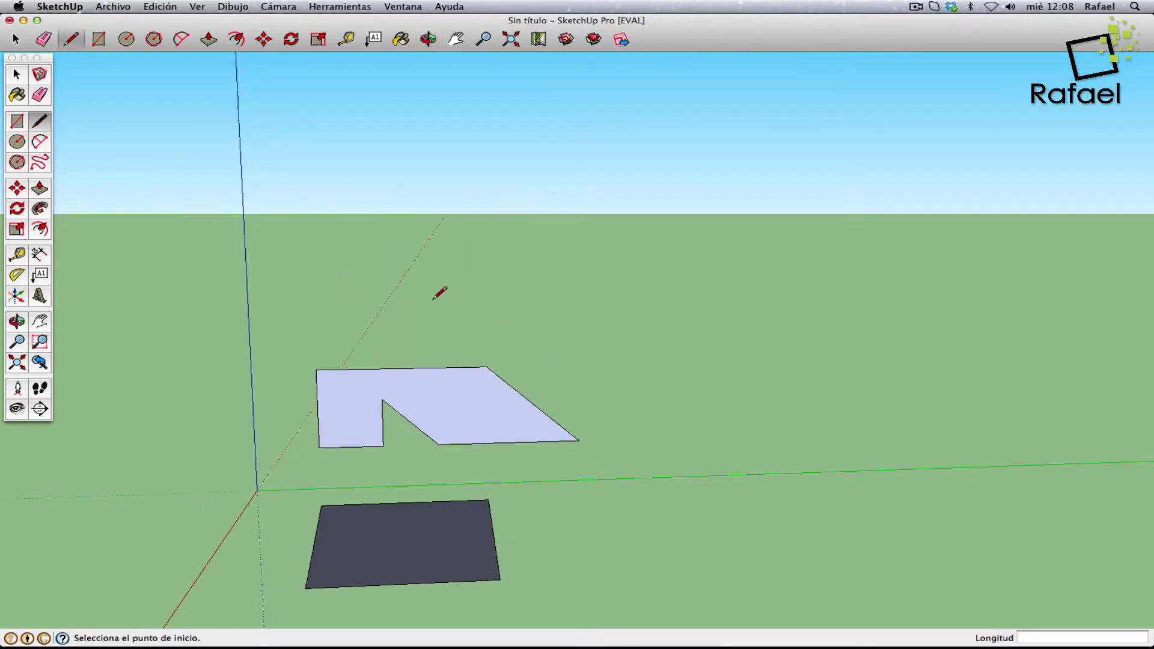
pyautogui.click(397, 288)
pyautogui.click(507, 287)
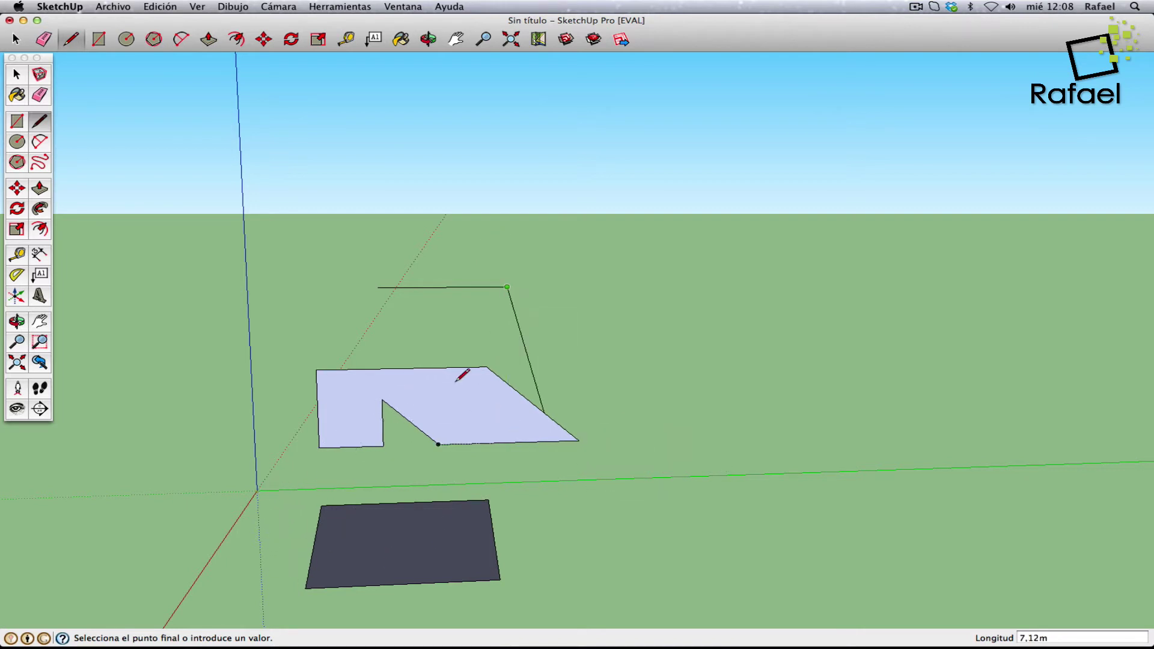
pyautogui.click(507, 221)
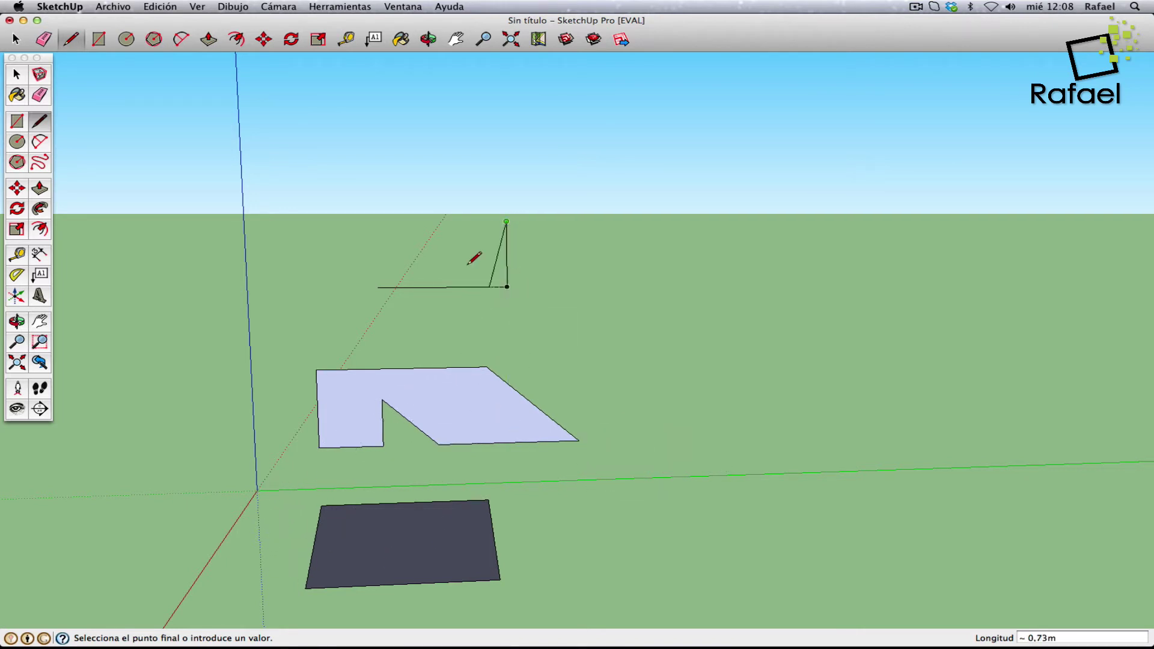
pyautogui.click(361, 221)
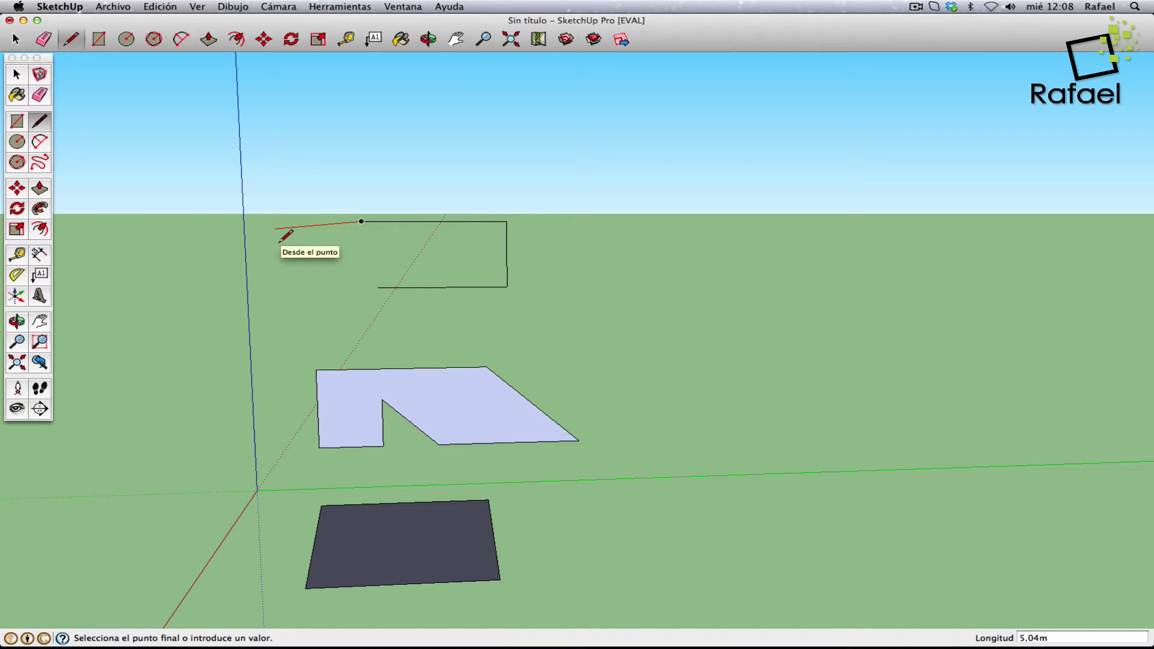
pyautogui.click(274, 229)
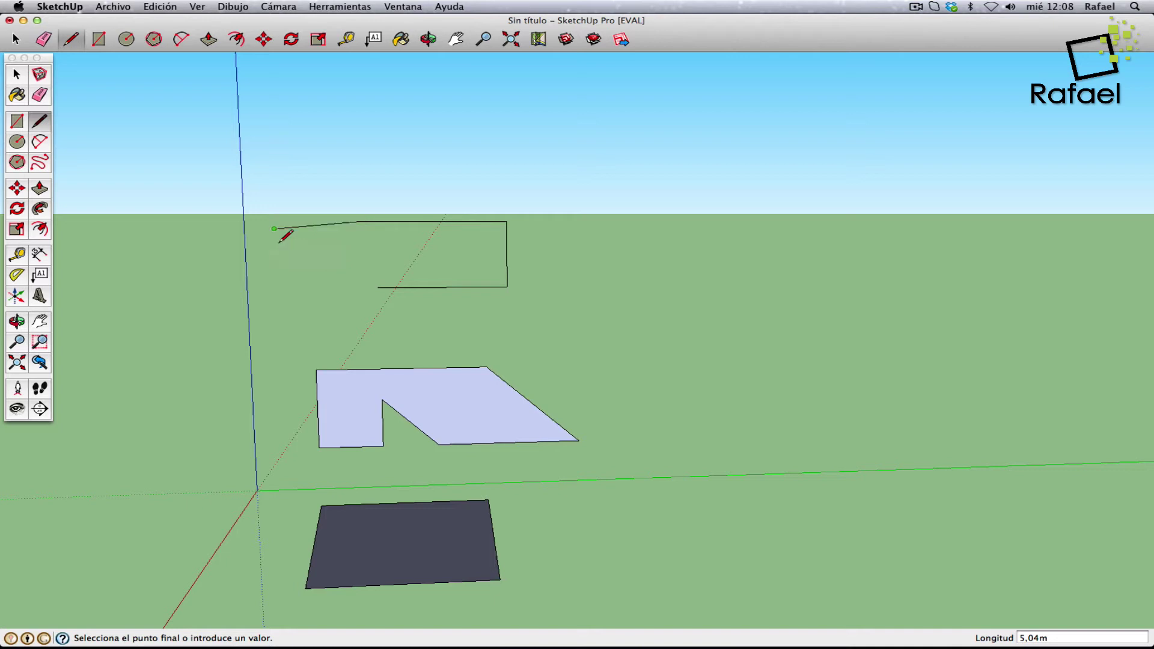
pyautogui.press('Escape')
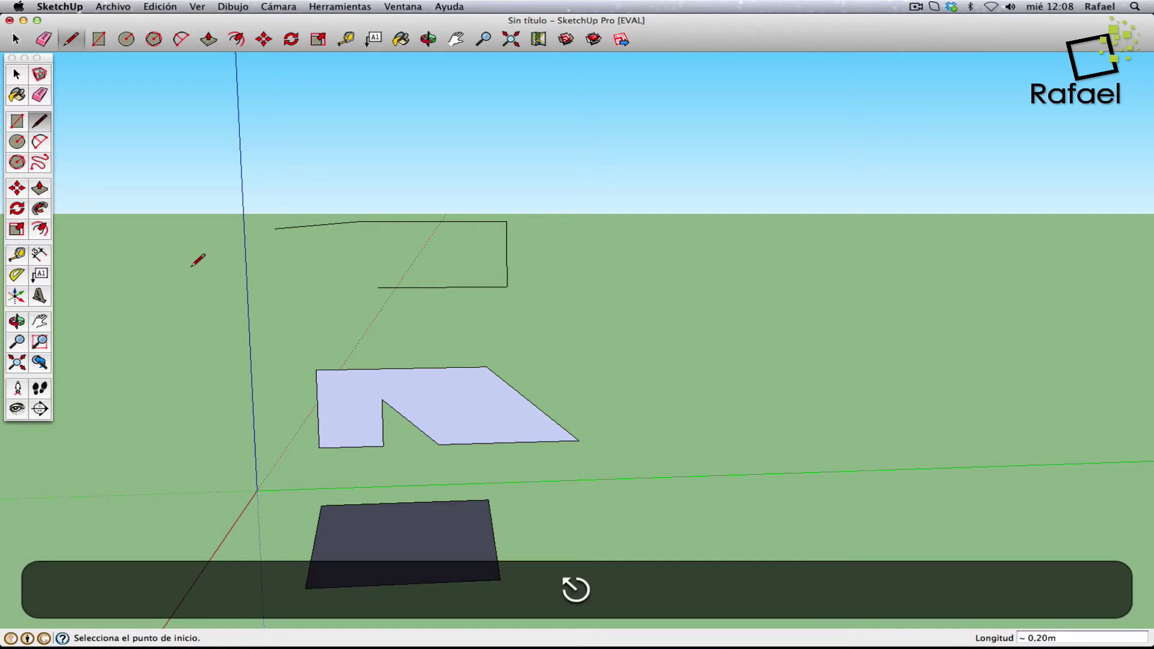
# - Select and delete the stray long edge
pyautogui.click(16, 321)
pyautogui.moveTo(259, 278)
pyautogui.mouseDown()
pyautogui.moveTo(728, 383)
pyautogui.moveTo(1048, 299)
pyautogui.moveTo(972, 265)
pyautogui.moveTo(883, 330)
pyautogui.moveTo(1041, 375)
pyautogui.mouseUp()
pyautogui.click(17, 74)
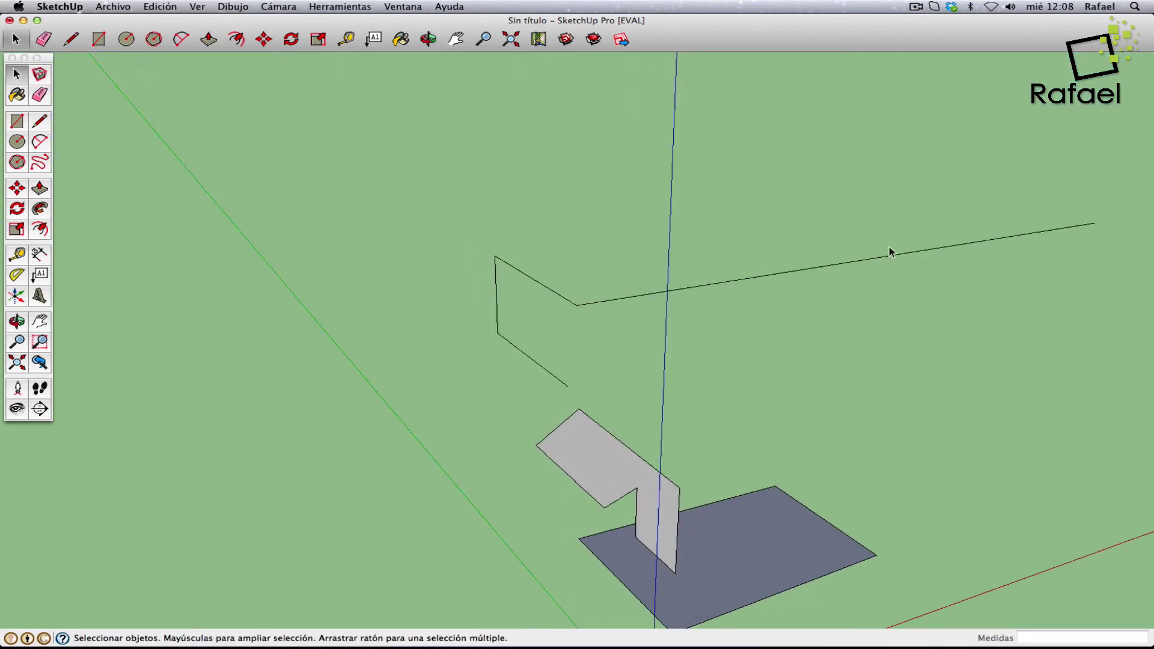
pyautogui.moveTo(884, 306); pyautogui.dragTo(884, 305)
pyautogui.press('Delete')
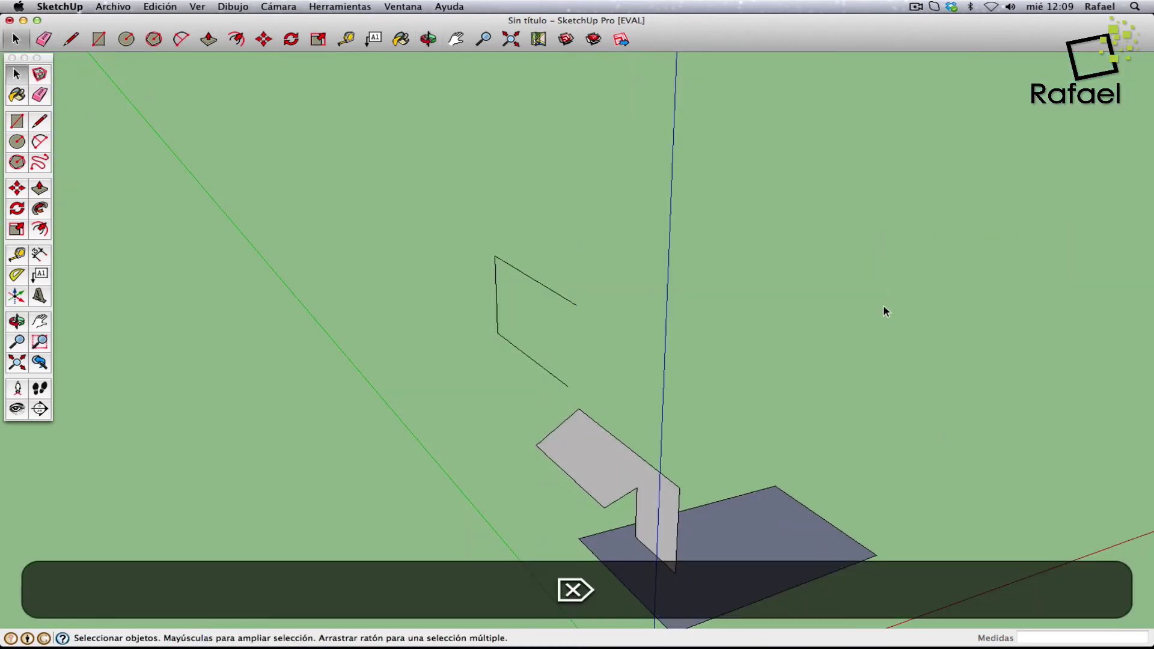
# - Close the open rectangle outline into a filled face
pyautogui.press('o')
pyautogui.moveTo(806, 358)
pyautogui.mouseDown()
pyautogui.moveTo(205, 297)
pyautogui.moveTo(613, 391)
pyautogui.moveTo(405, 369)
pyautogui.moveTo(499, 391)
pyautogui.mouseUp()
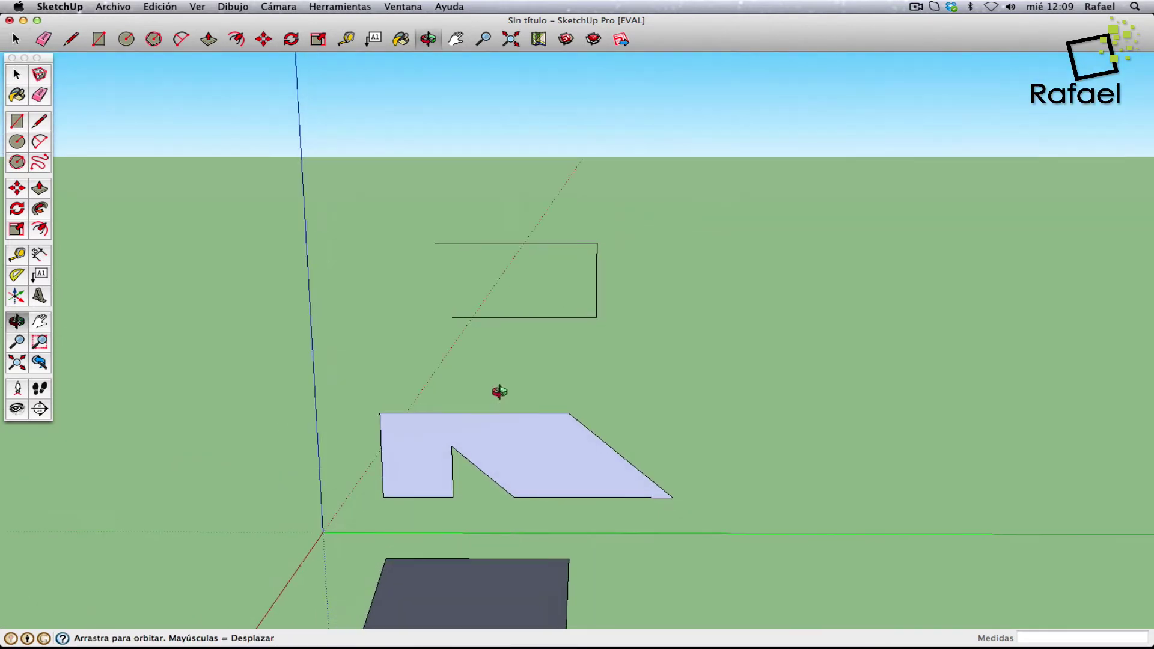
pyautogui.click(41, 125)
pyautogui.click(452, 317)
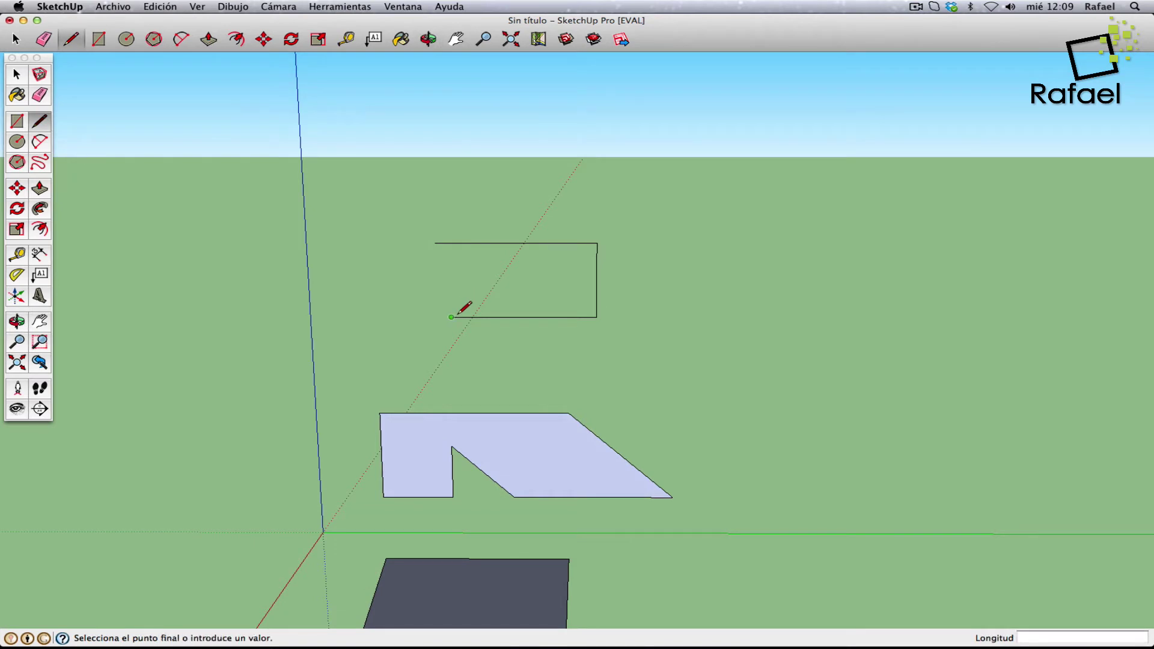
pyautogui.click(435, 243)
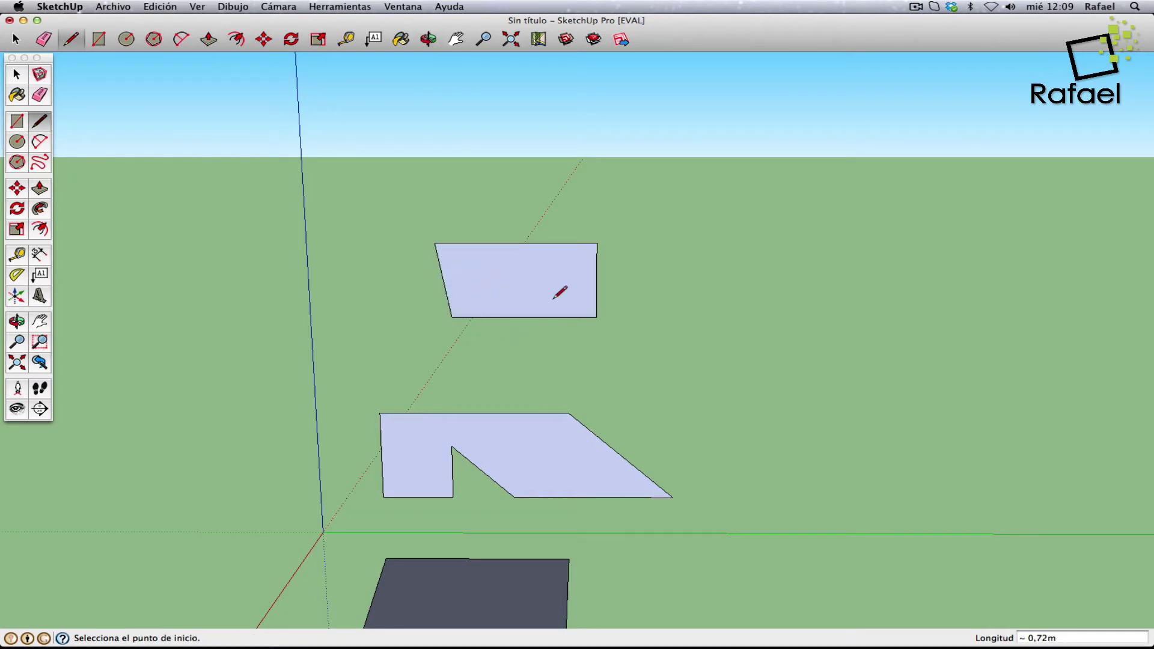
pyautogui.scroll(-3, 420, 335)
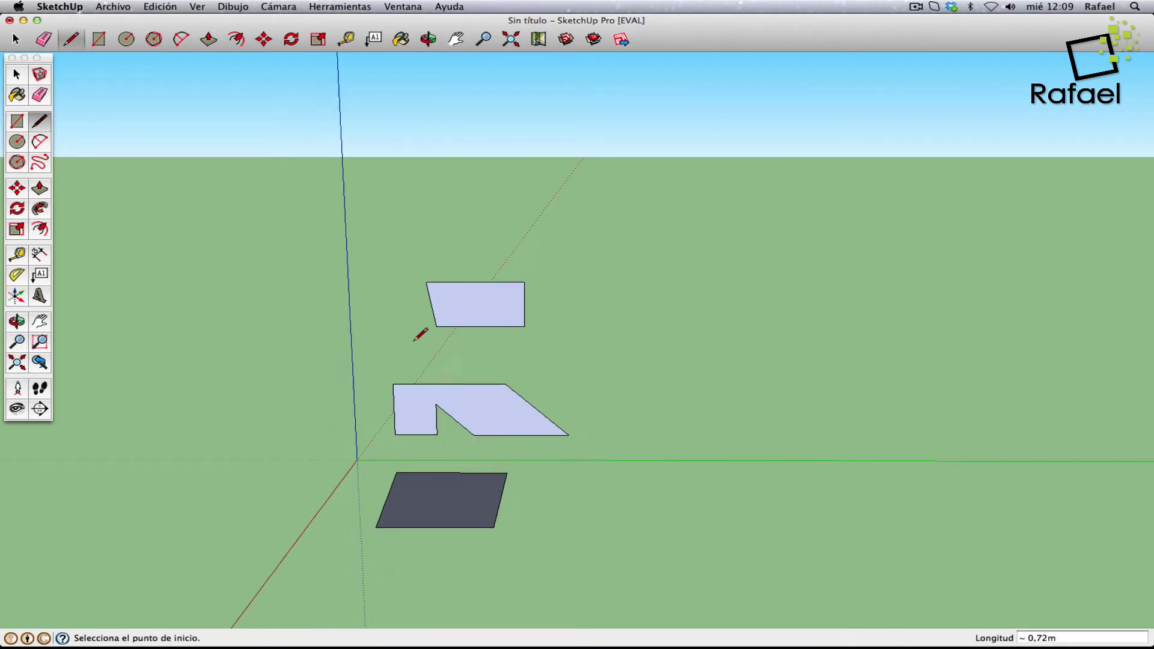
pyautogui.scroll(1, 420, 335)
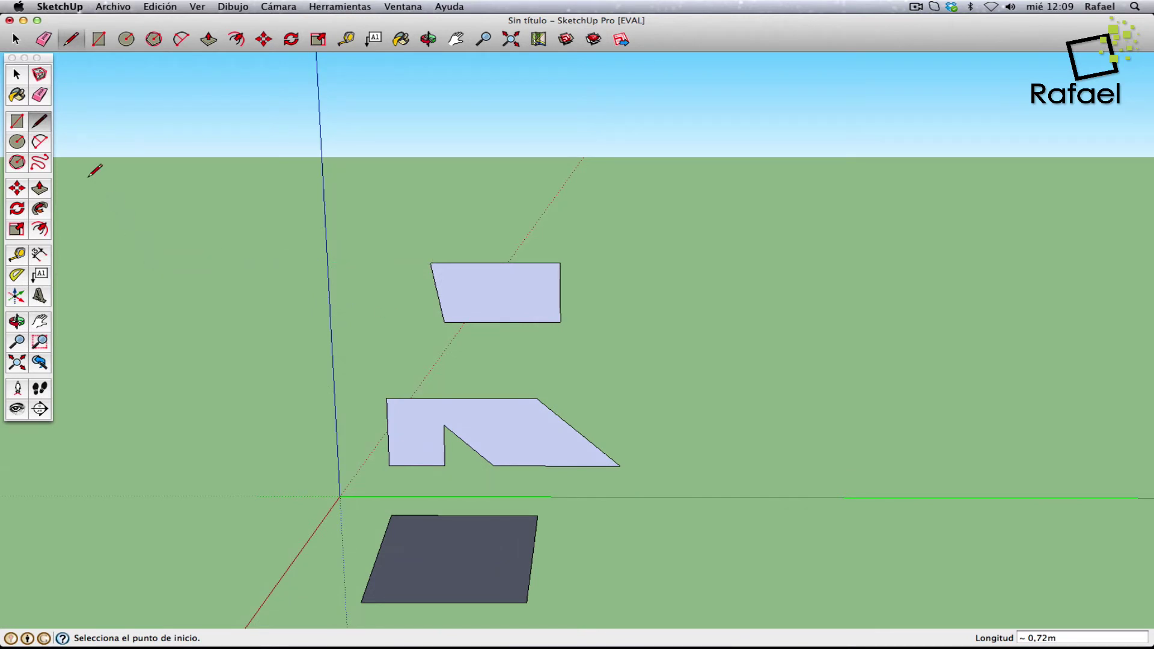
# - Draw a test outline around the upper face, locking red, green and blue axes with arrow keys
pyautogui.click(482, 360)
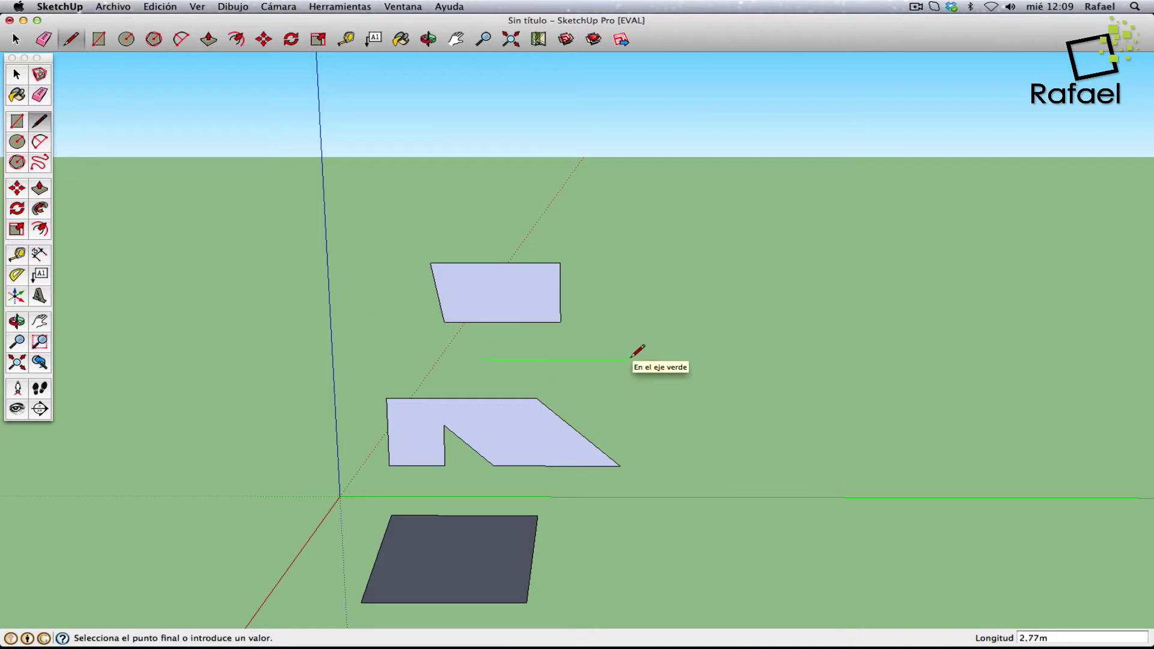
pyautogui.press('Right')
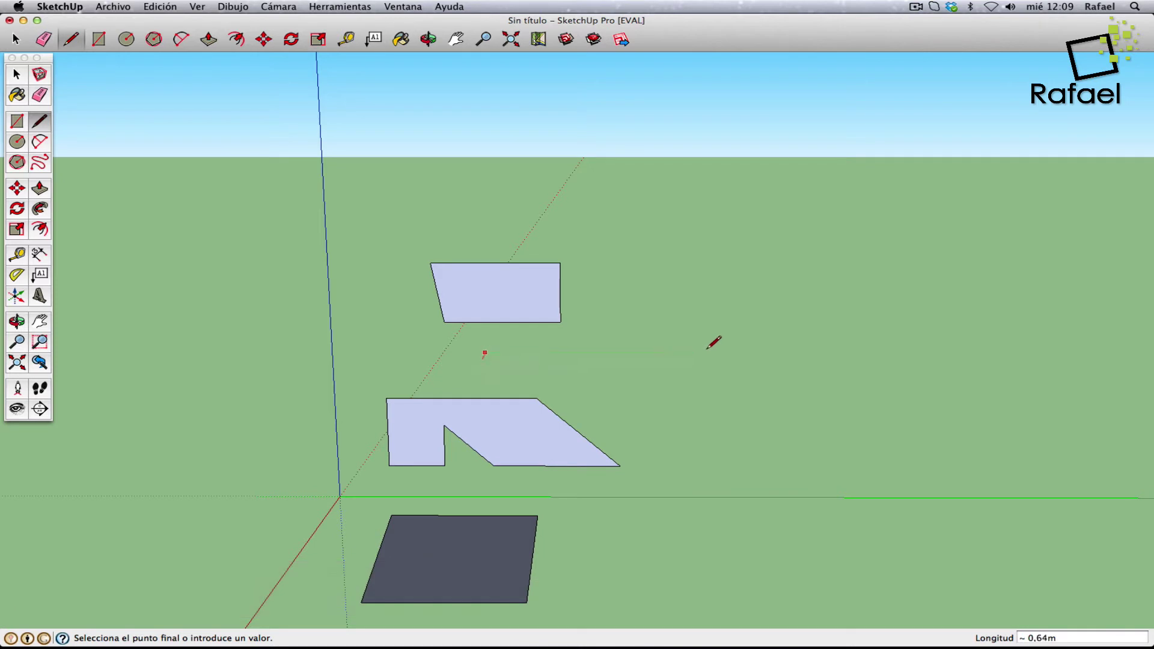
pyautogui.press('Left')
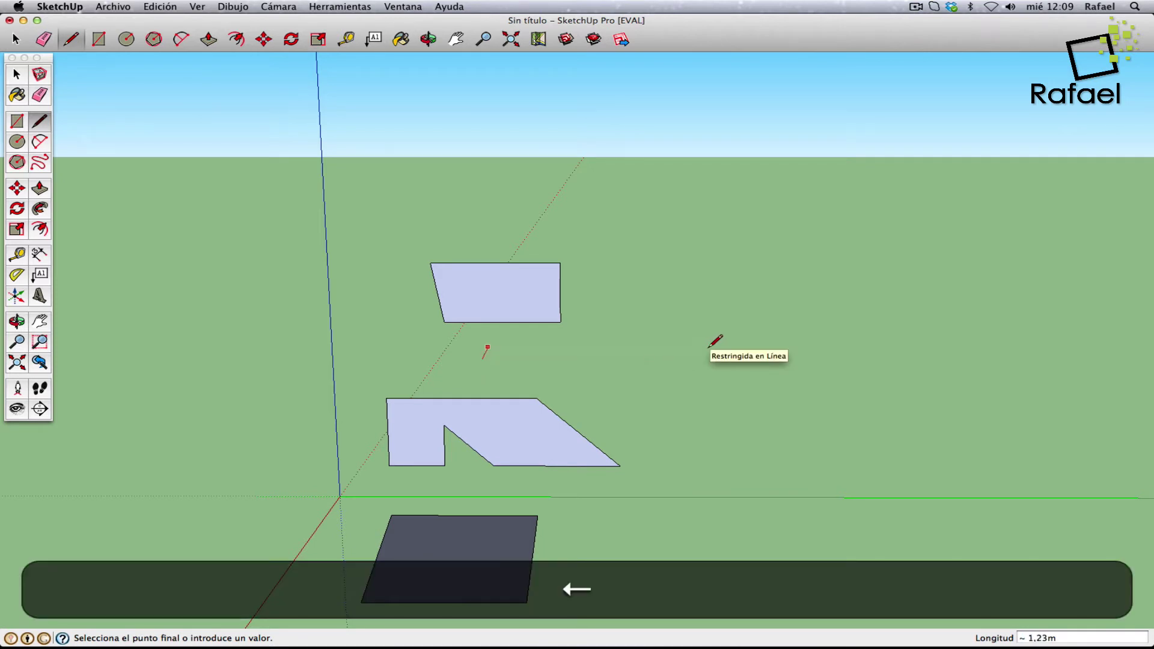
pyautogui.press('Up')
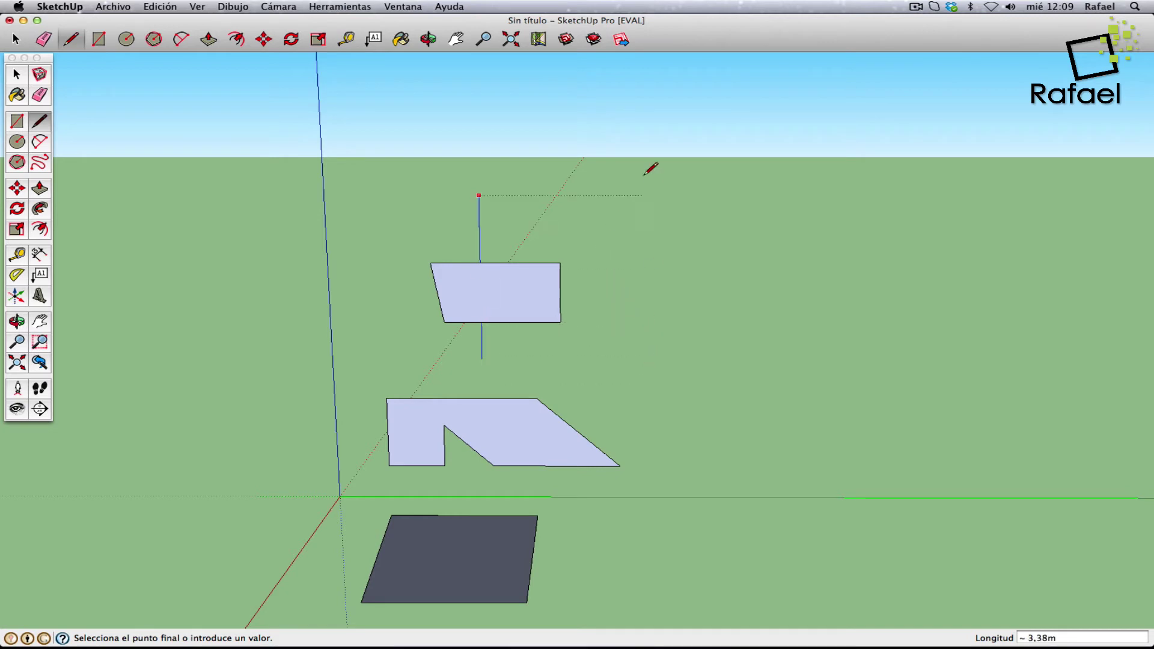
pyautogui.press('Right')
pyautogui.press('Left')
pyautogui.click(683, 359)
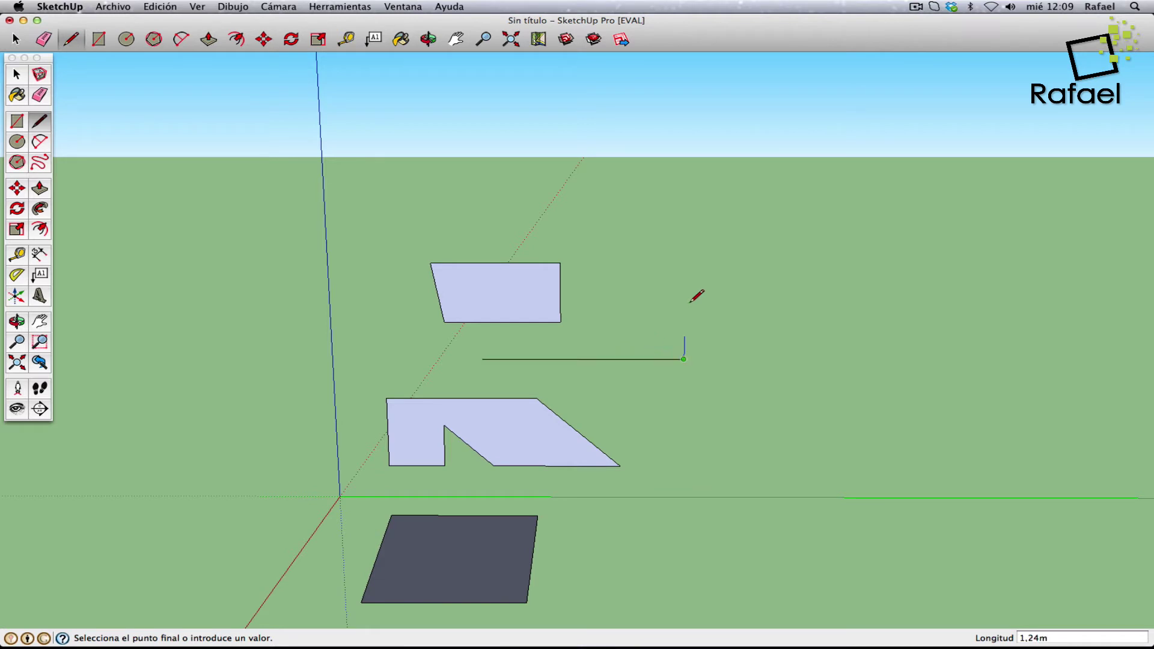
pyautogui.click(696, 231)
pyautogui.click(376, 232)
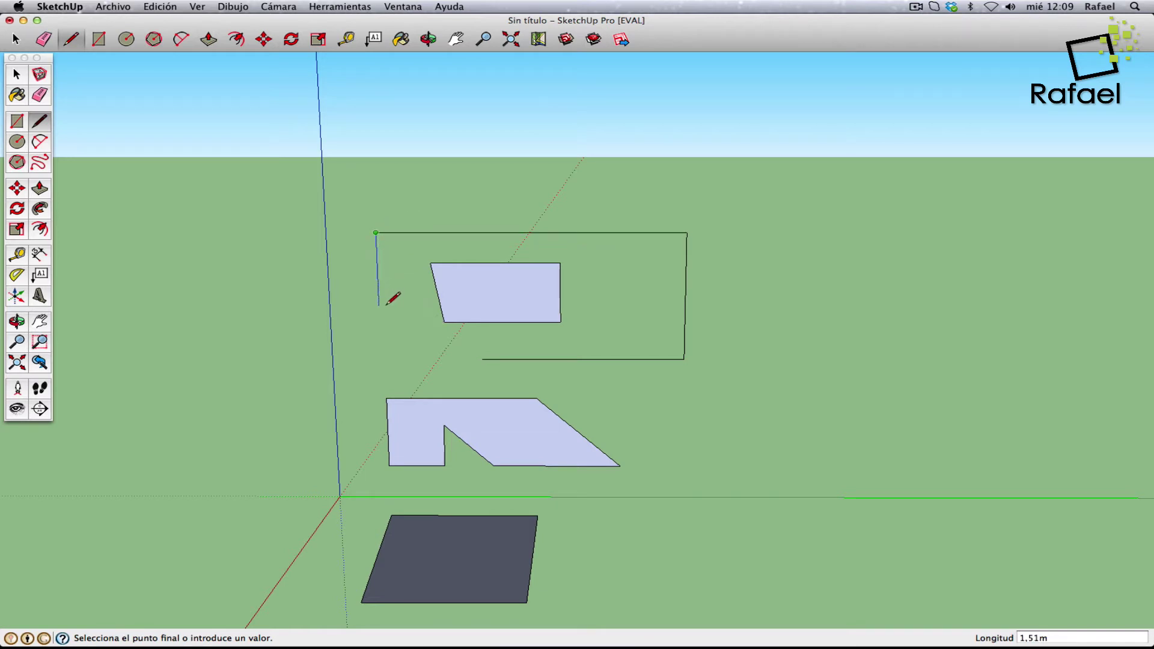
pyautogui.click(379, 310)
pyautogui.click(419, 311)
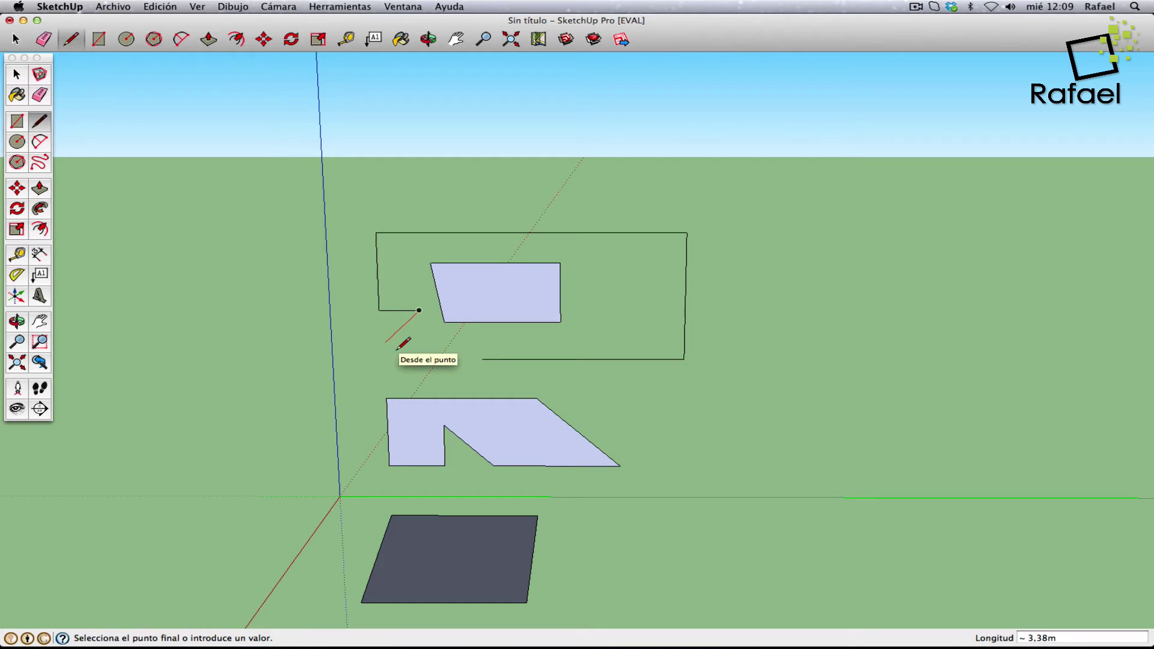
pyautogui.click(386, 342)
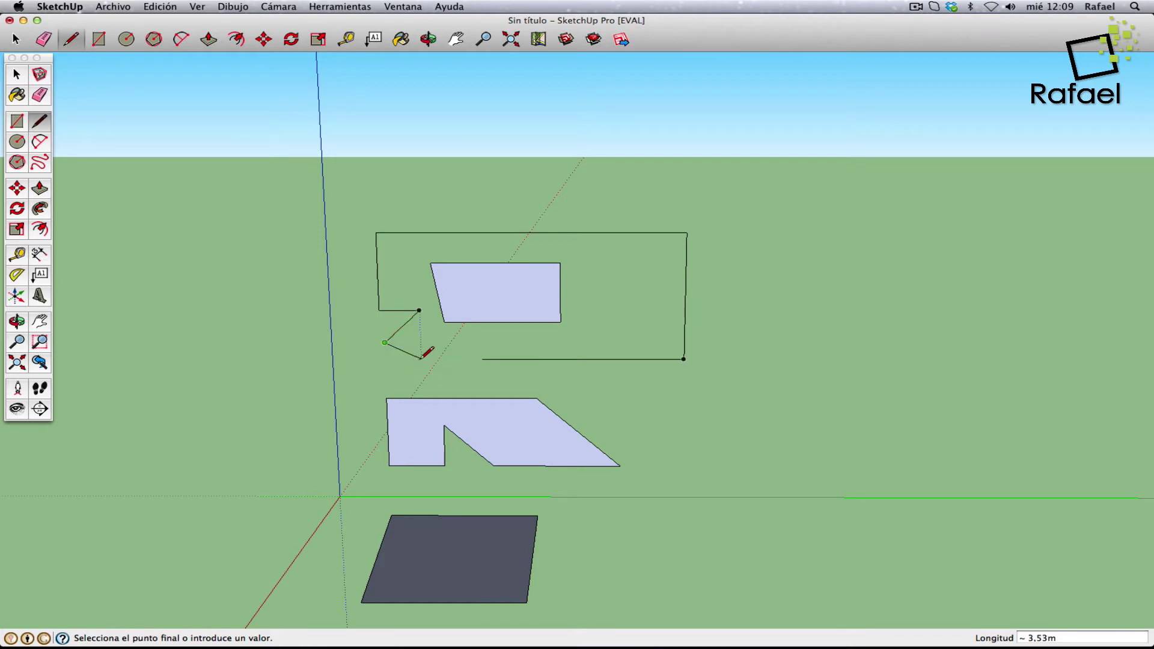
pyautogui.press('Escape')
# - Box-select the test outline and both light faces and delete them
pyautogui.click(17, 321)
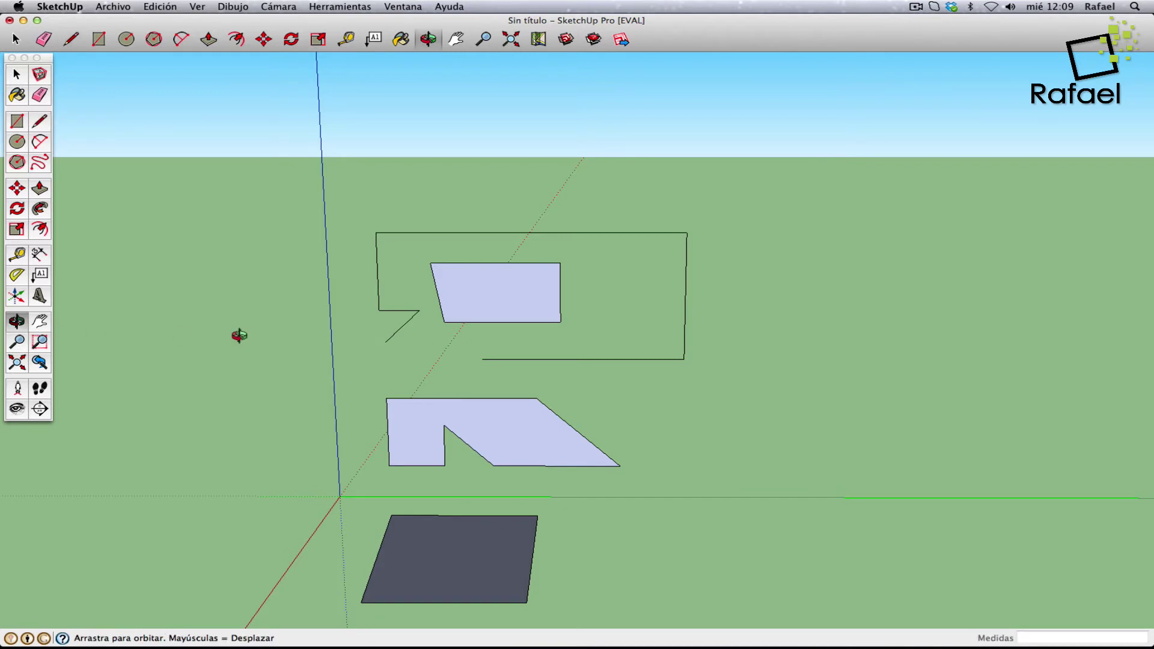
pyautogui.moveTo(240, 335)
pyautogui.mouseDown()
pyautogui.moveTo(779, 352)
pyautogui.moveTo(768, 309)
pyautogui.moveTo(121, 351)
pyautogui.moveTo(90, 337)
pyautogui.mouseUp()
pyautogui.press('space')
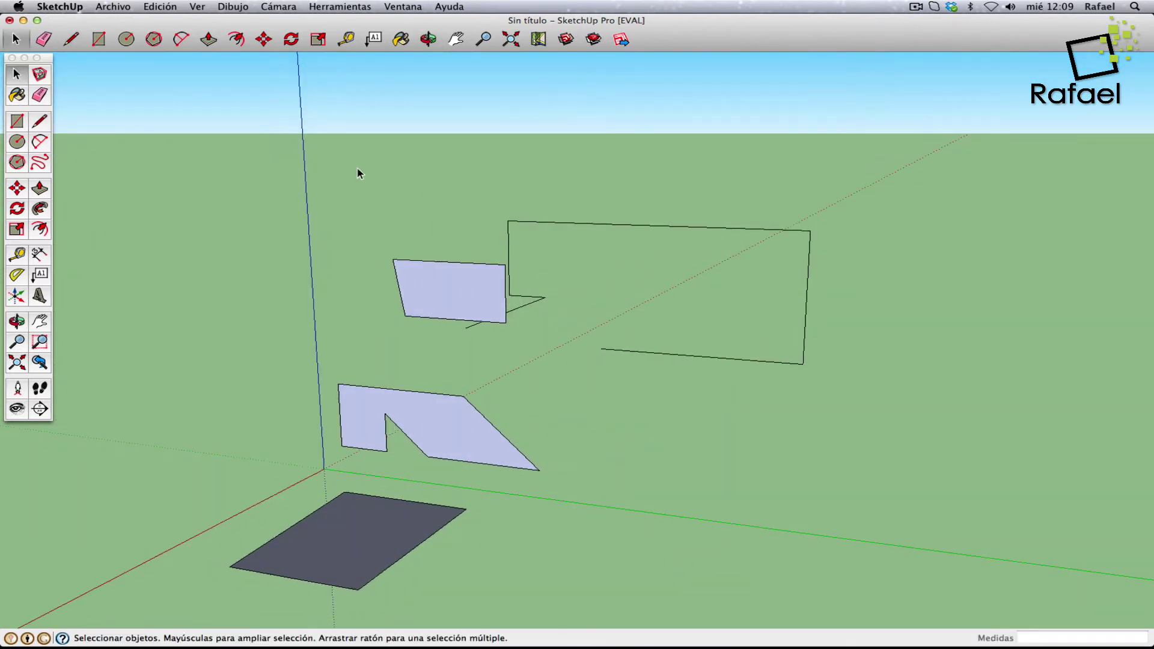
pyautogui.moveTo(252, 152); pyautogui.dragTo(935, 479)
pyautogui.press('Delete')
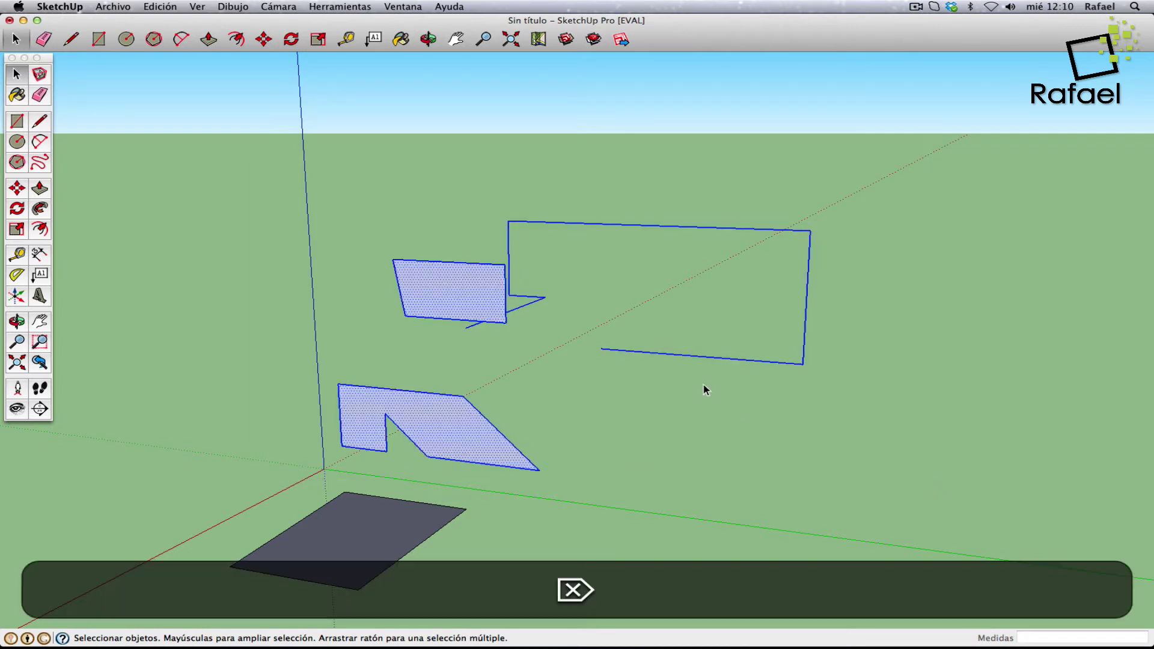
# - Orbit to a lower, frontal angle and pan the view right and down
pyautogui.click(17, 321)
pyautogui.moveTo(71, 336)
pyautogui.mouseDown()
pyautogui.moveTo(484, 368)
pyautogui.moveTo(162, 353)
pyautogui.moveTo(600, 407)
pyautogui.moveTo(561, 393)
pyautogui.moveTo(577, 392)
pyautogui.mouseUp()
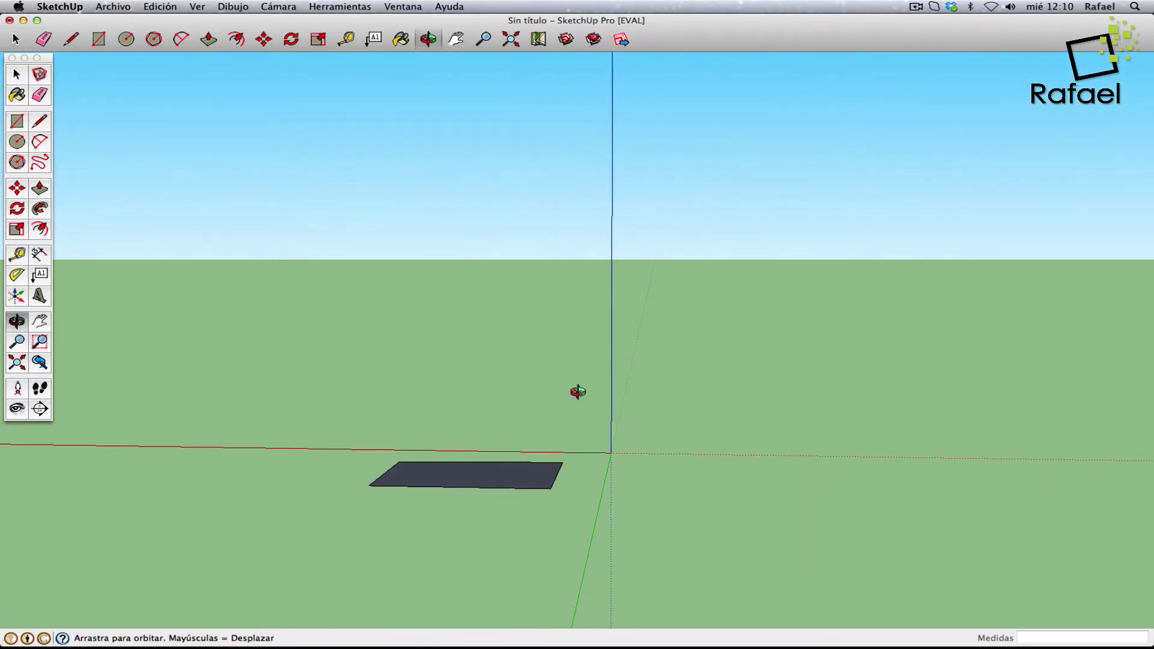
pyautogui.click(39, 321)
pyautogui.moveTo(360, 345); pyautogui.dragTo(527, 392)
pyautogui.rightClick(527, 392)
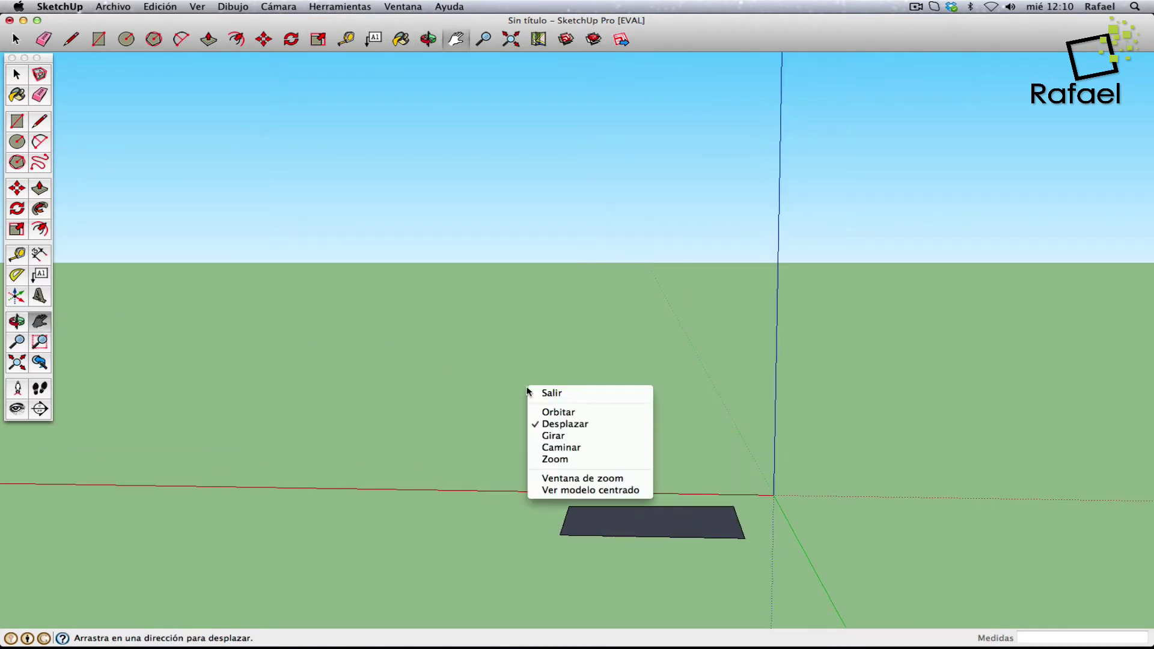
pyautogui.click(550, 394)
# - Draw a closed six-sided notched face above the dark rectangle
pyautogui.click(39, 121)
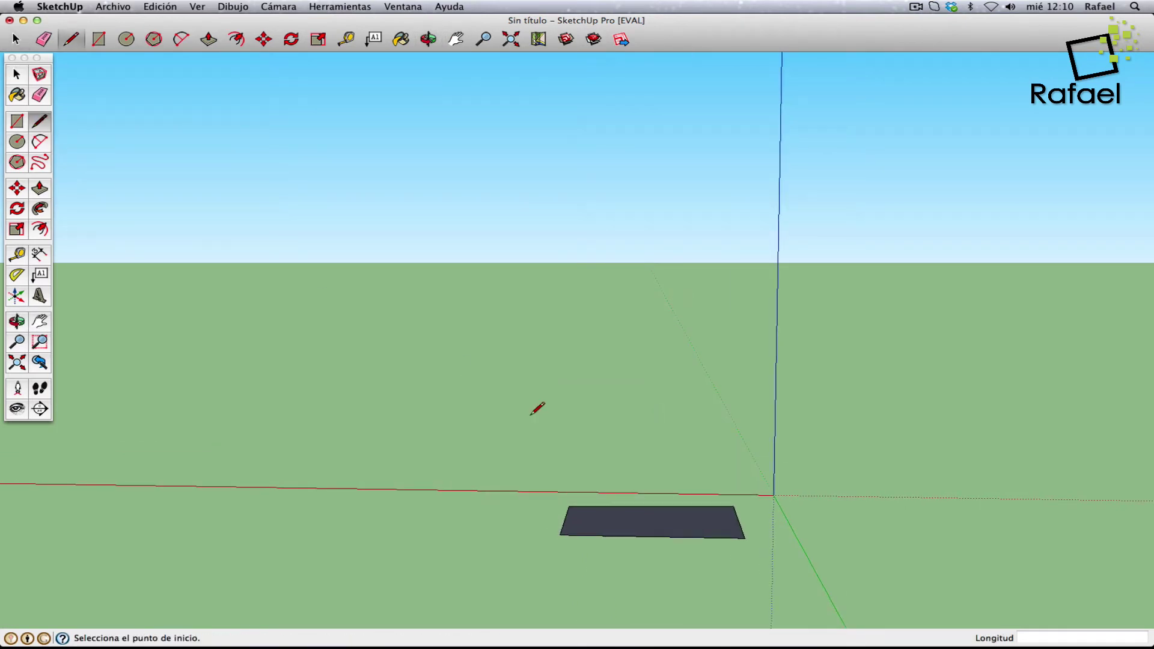
pyautogui.click(521, 446)
pyautogui.click(522, 359)
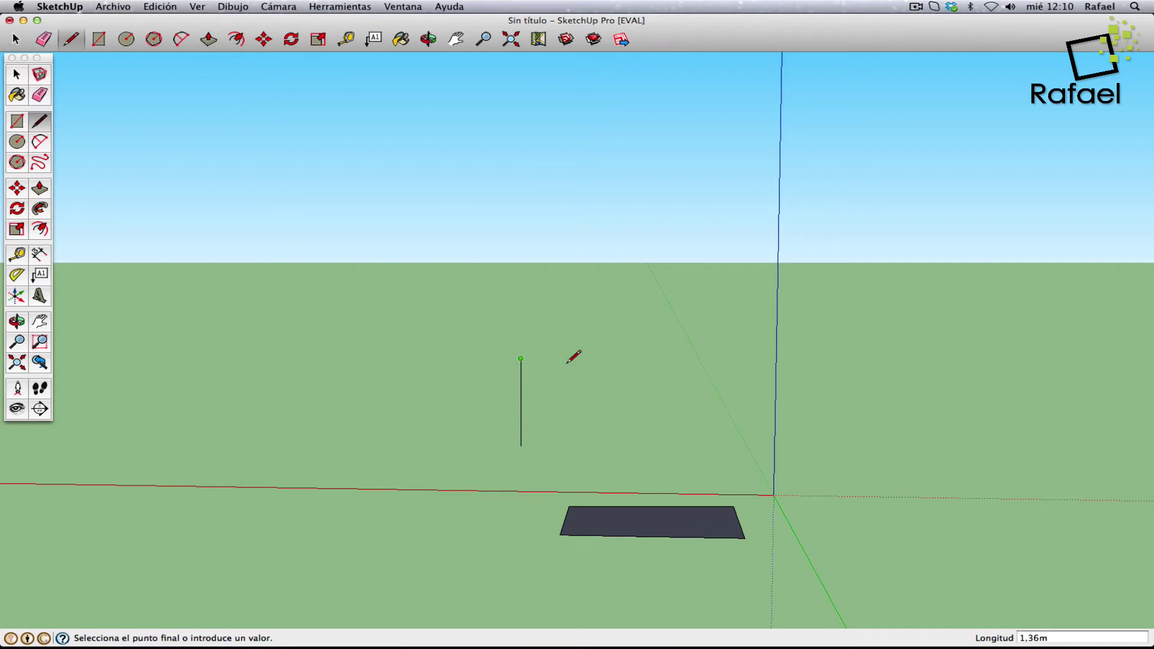
pyautogui.click(698, 360)
pyautogui.click(697, 429)
pyautogui.click(620, 429)
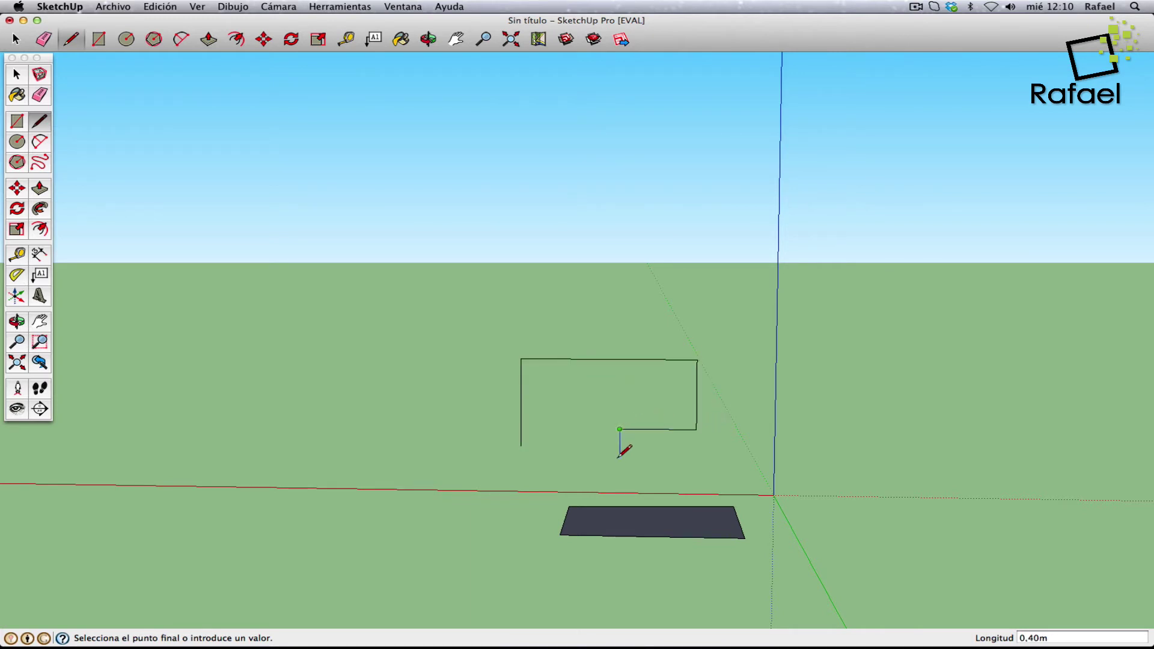
pyautogui.click(620, 446)
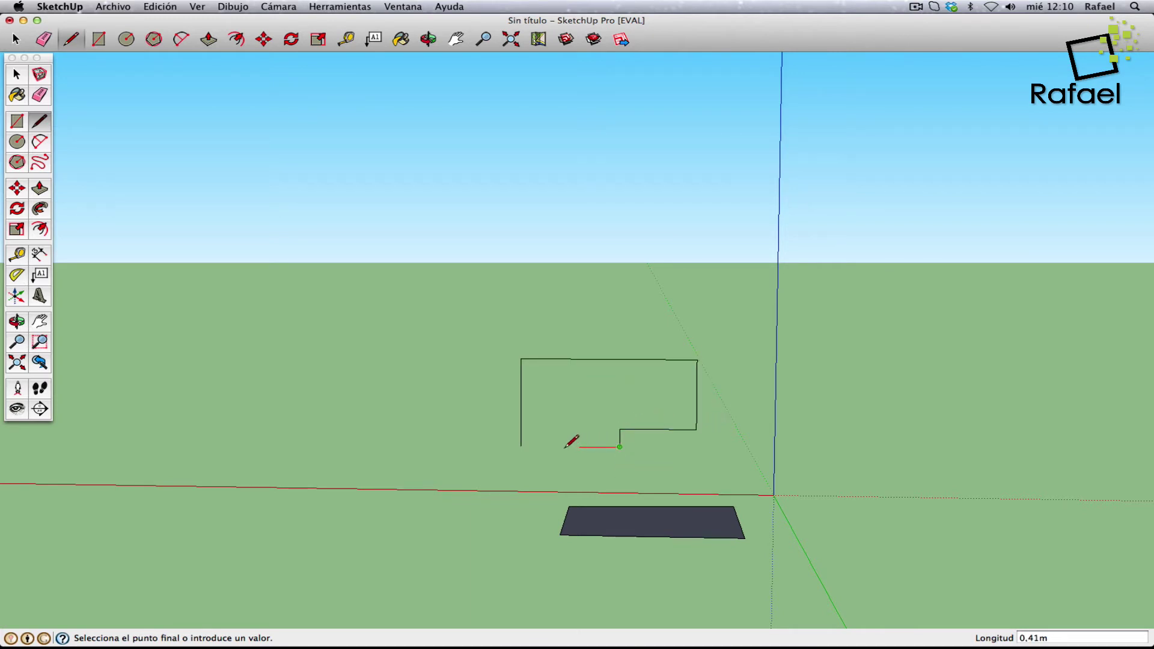
pyautogui.click(521, 447)
# - Box-select the notched face and the dark rectangle and delete both
pyautogui.click(15, 325)
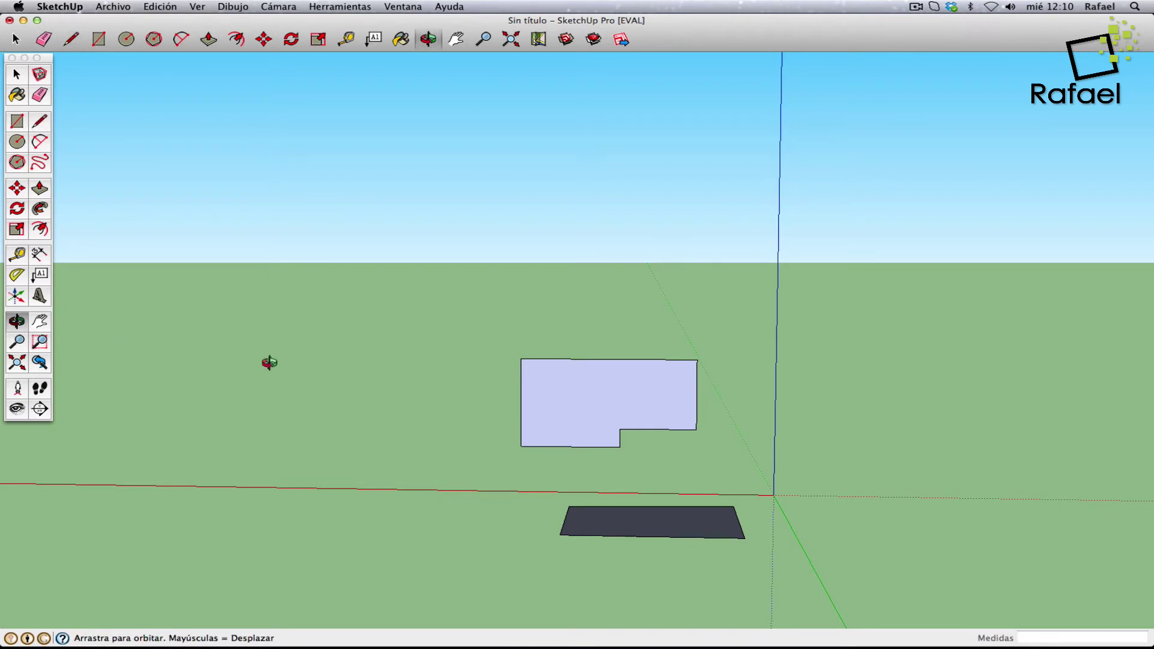
pyautogui.moveTo(269, 363)
pyautogui.mouseDown()
pyautogui.moveTo(631, 467)
pyautogui.moveTo(954, 433)
pyautogui.moveTo(945, 336)
pyautogui.moveTo(598, 412)
pyautogui.mouseUp()
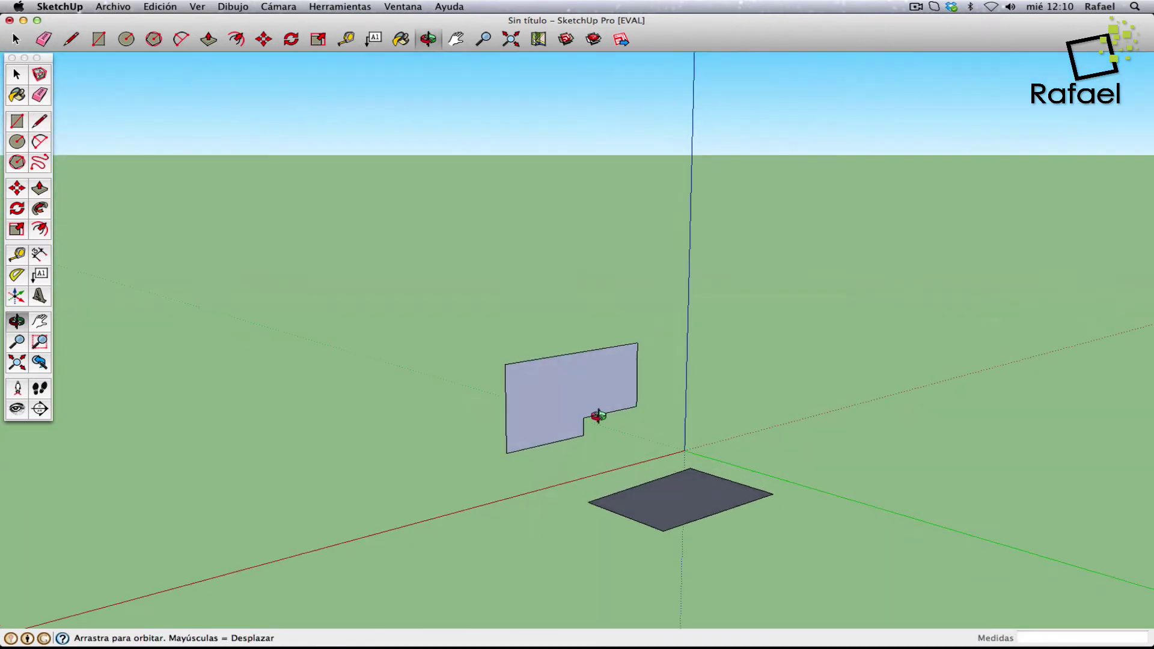
pyautogui.click(16, 74)
pyautogui.moveTo(330, 270); pyautogui.dragTo(848, 540)
pyautogui.press('Delete')
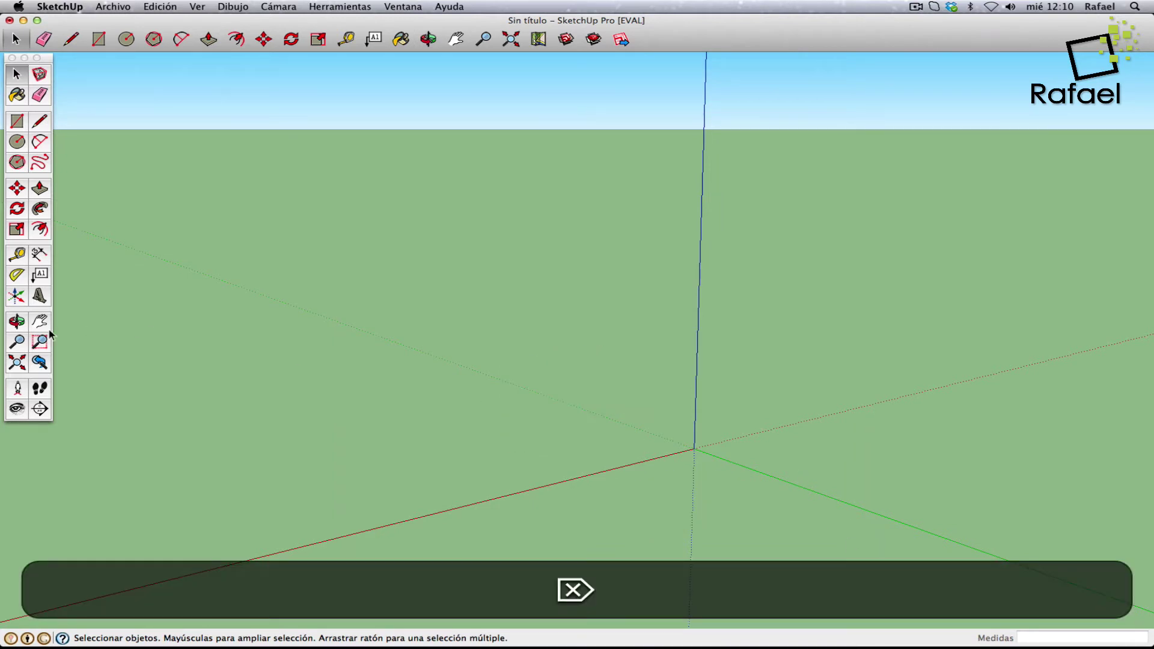
# - Zoom extents to centre the empty scene on the origin and bring up the Cámara menu
pyautogui.click(17, 362)
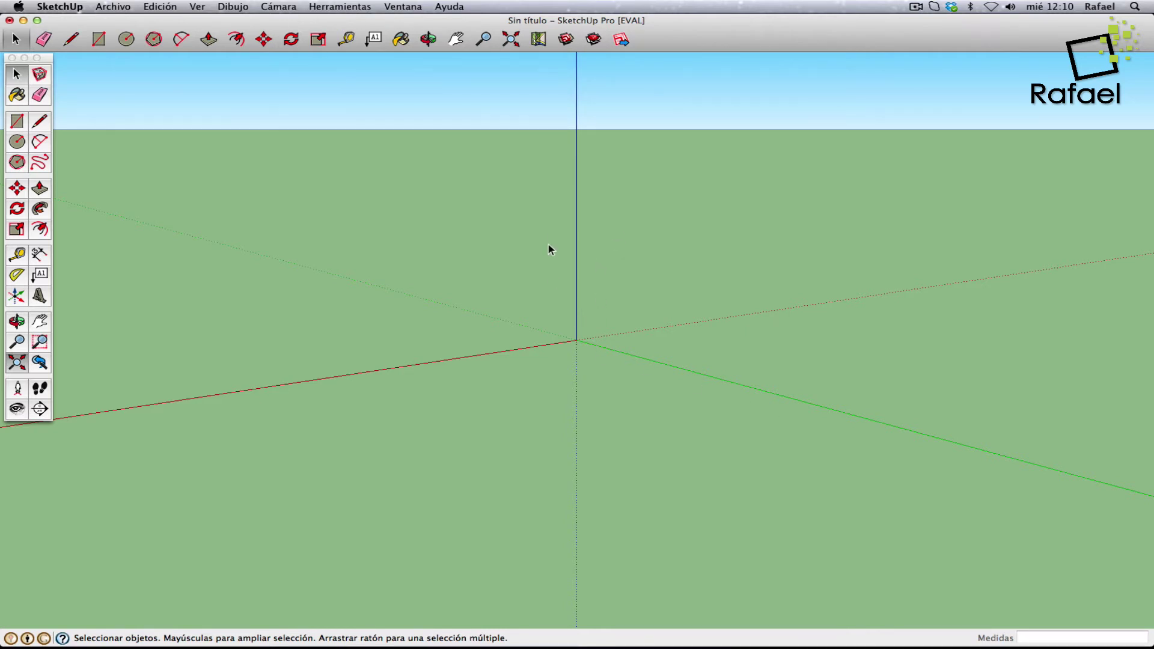
pyautogui.click(198, 8)
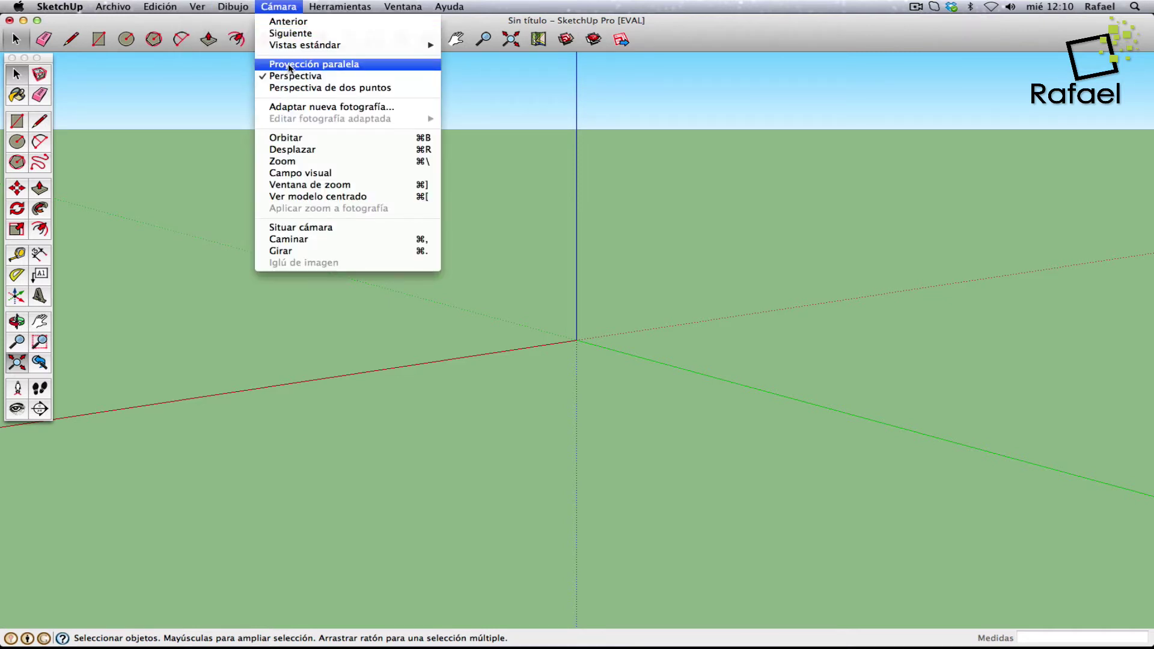
# - Switch to parallel projection, try the bottom and left standard views, then settle on Isométrica
pyautogui.click(334, 66)
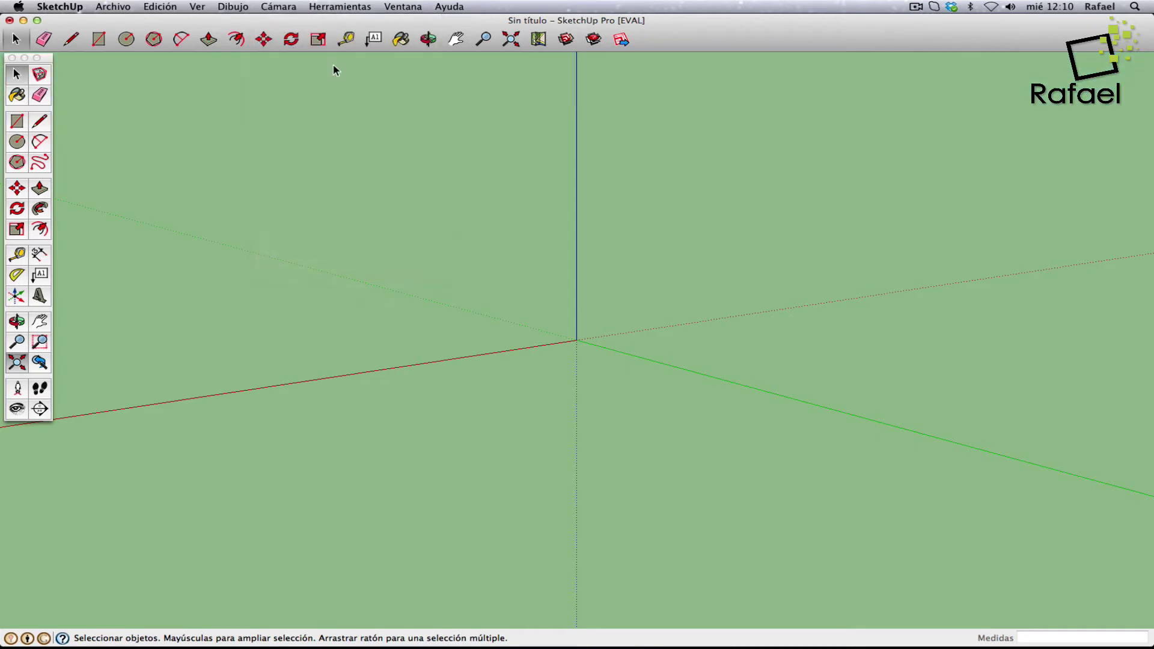
pyautogui.click(285, 4)
pyautogui.moveTo(305, 45)
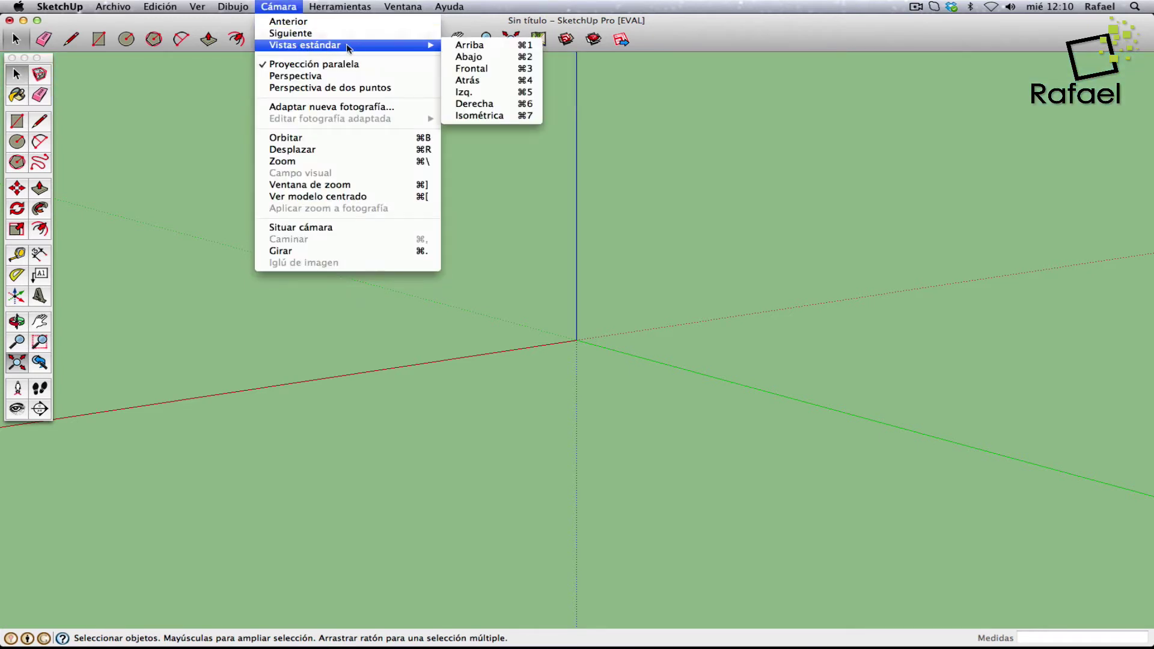
pyautogui.click(486, 57)
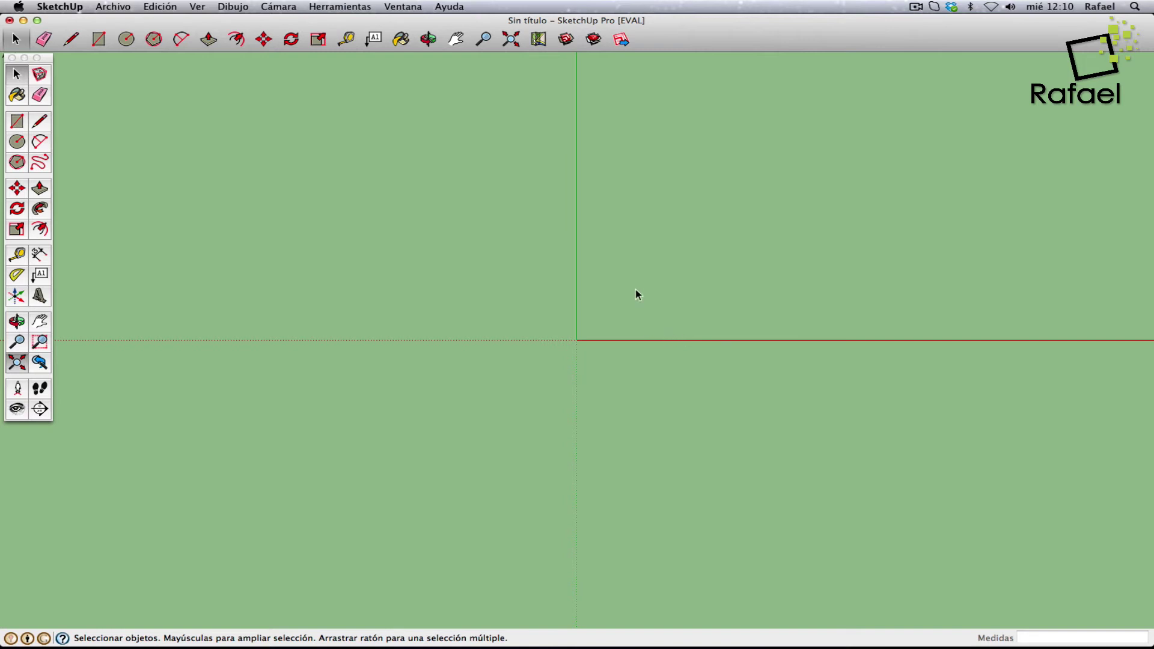
pyautogui.click(269, 8)
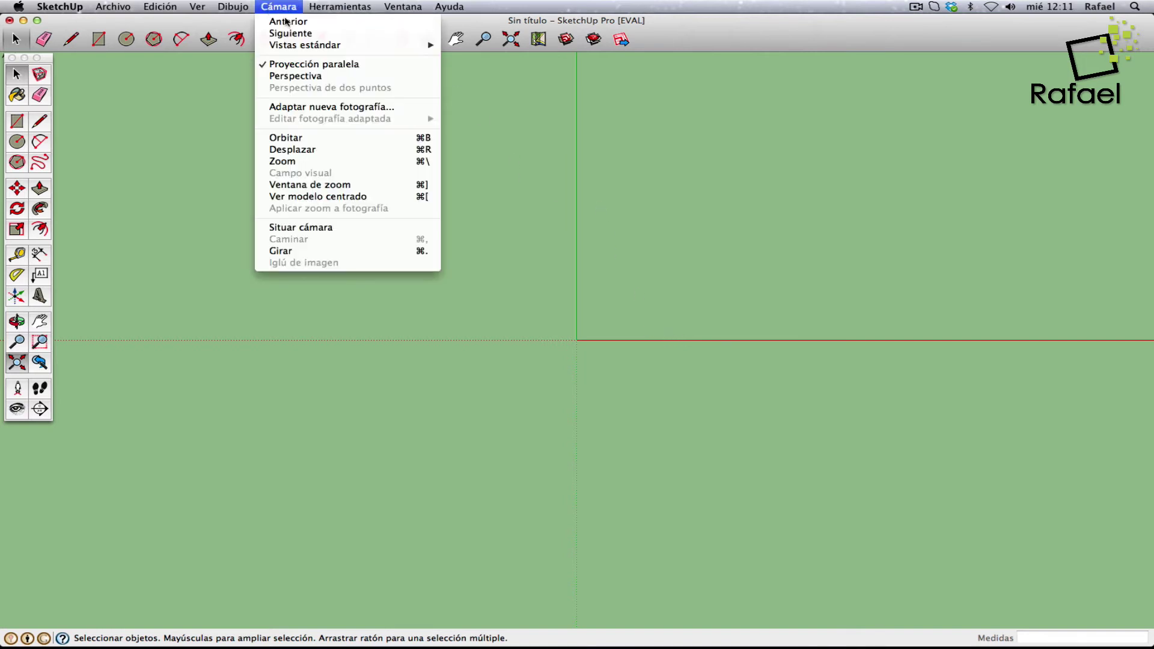
pyautogui.moveTo(305, 45)
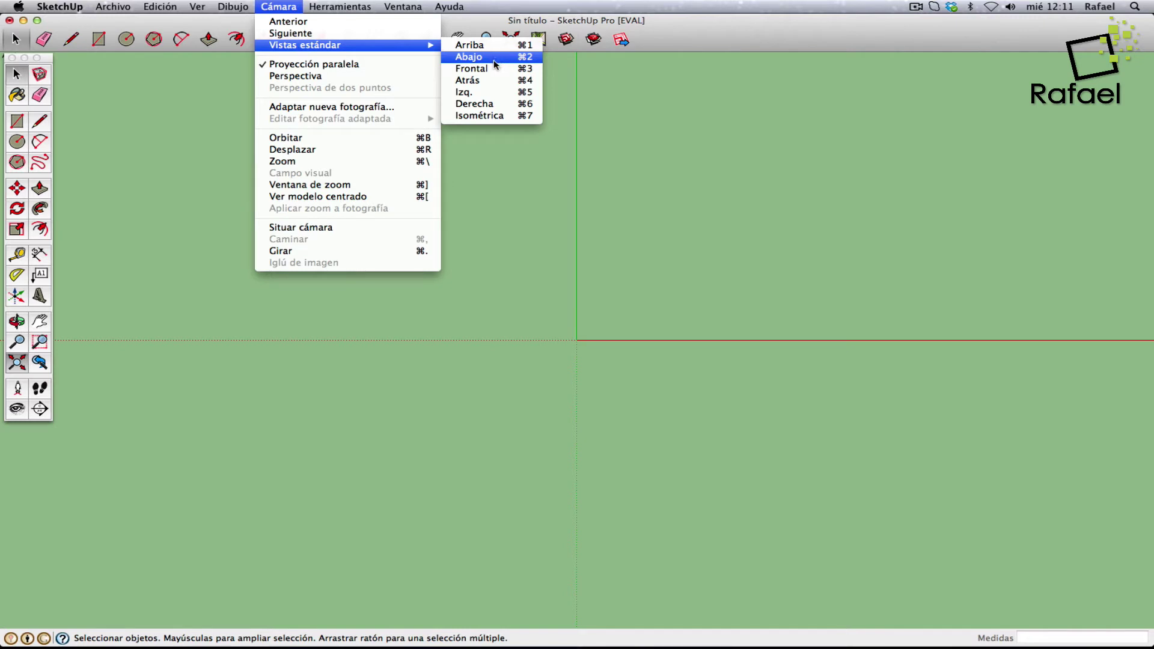
pyautogui.click(496, 57)
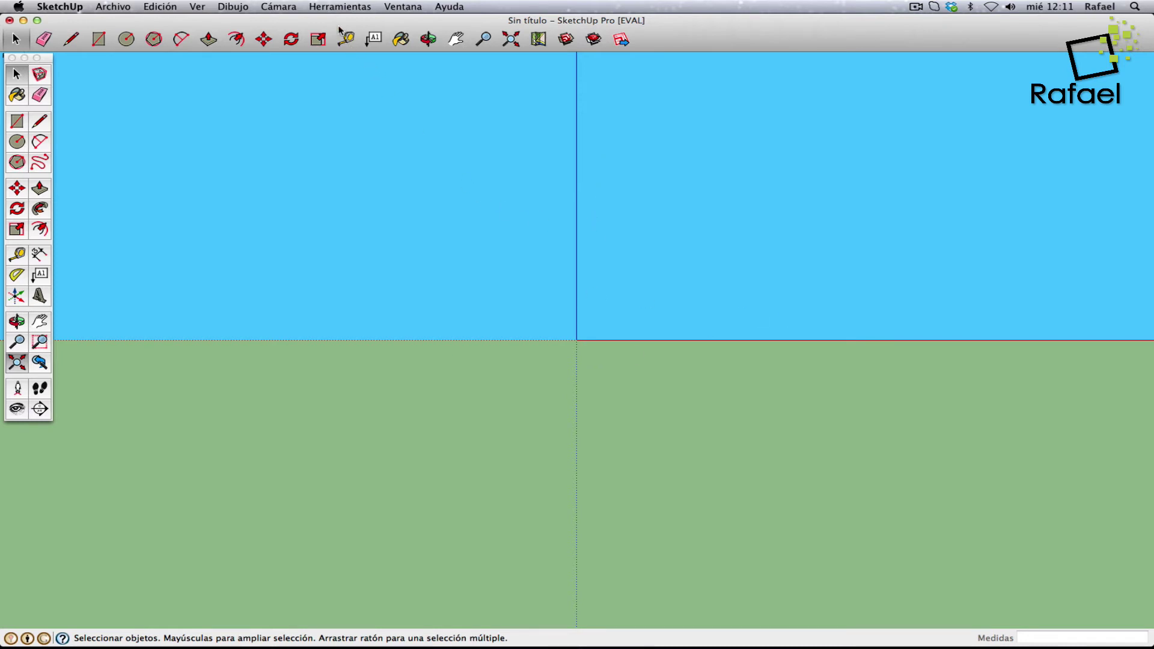
pyautogui.click(286, 8)
pyautogui.moveTo(305, 45)
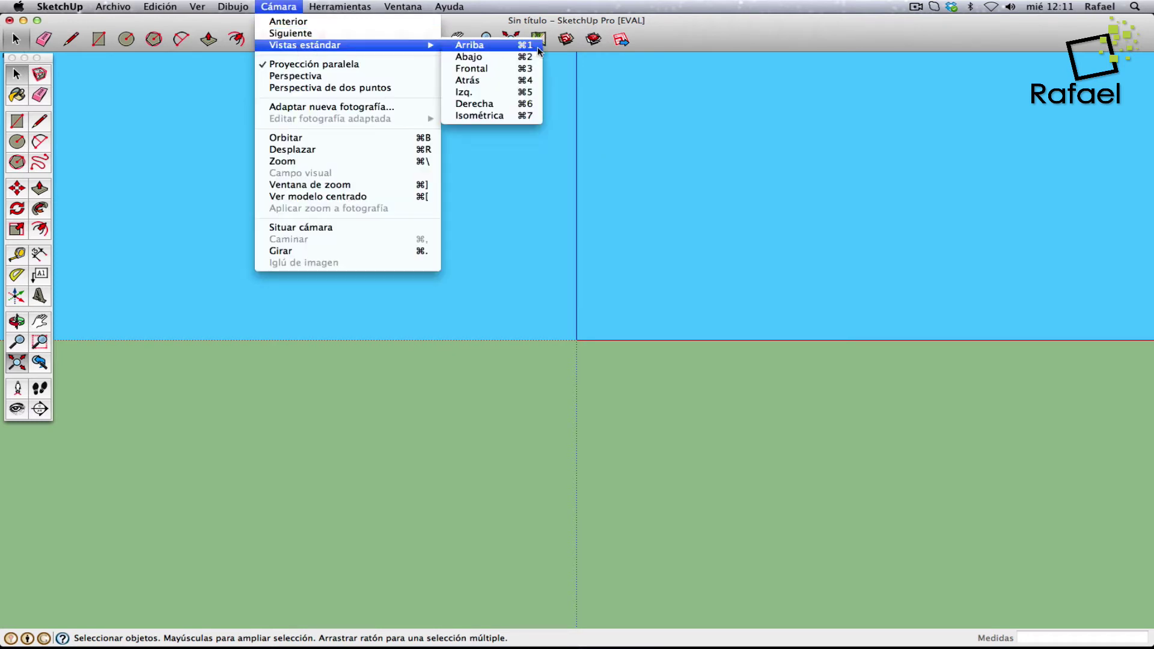
pyautogui.click(495, 96)
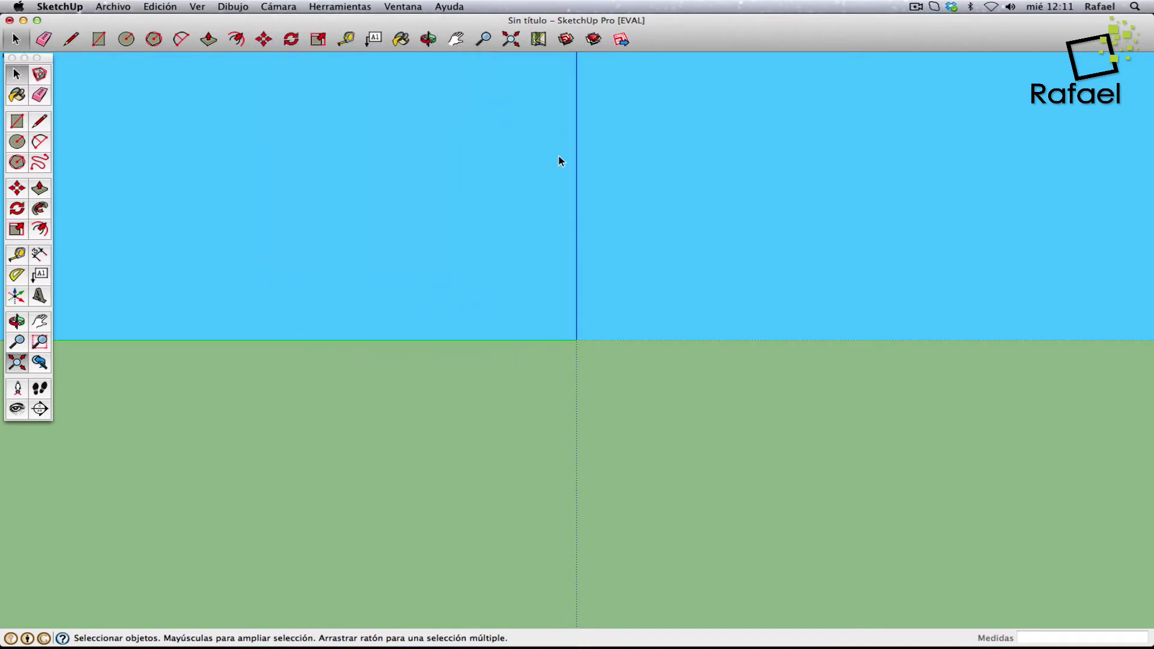
pyautogui.click(299, 7)
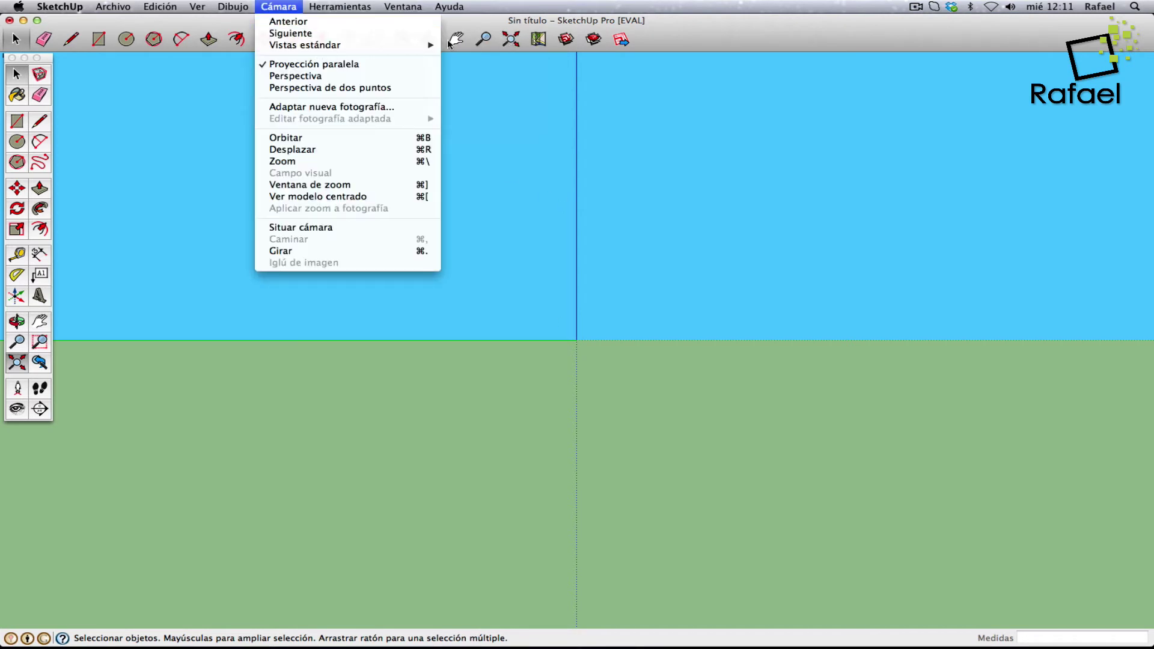
pyautogui.moveTo(305, 45)
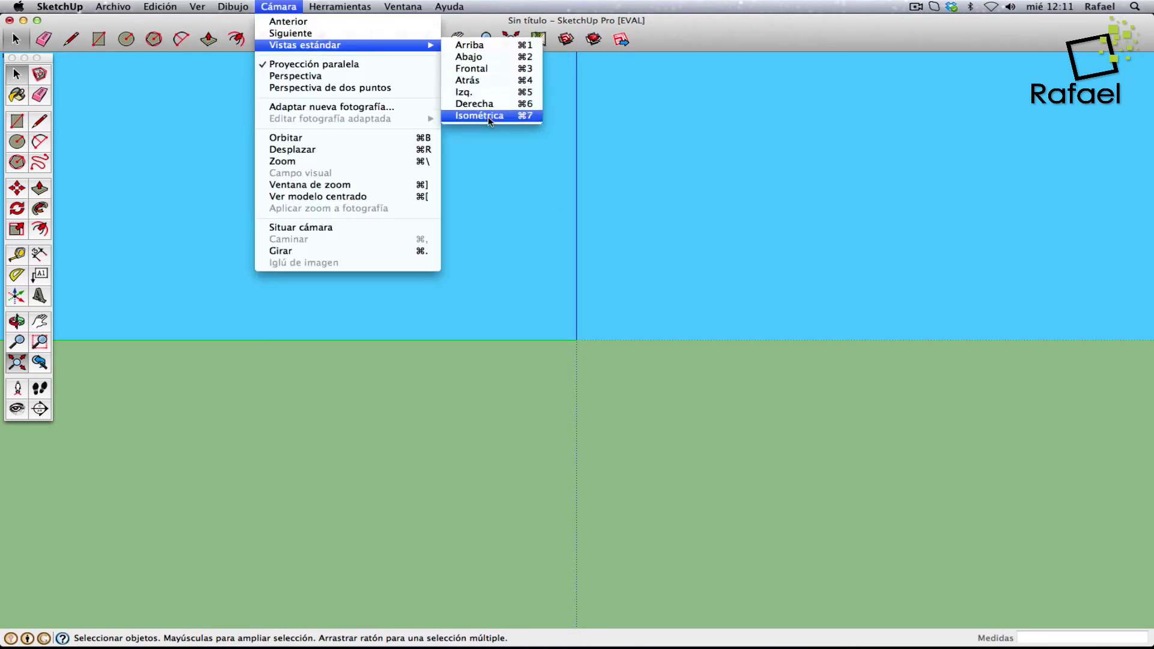
pyautogui.click(490, 121)
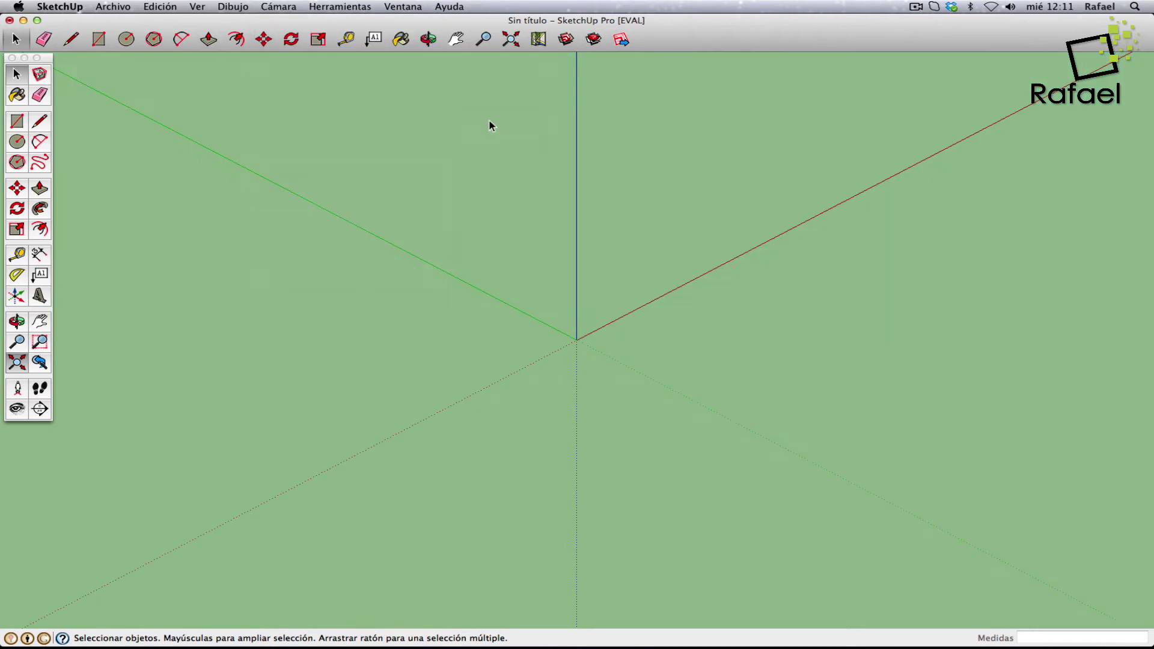
# - Set the camera to perspective and orbit around the axes
pyautogui.click(279, 4)
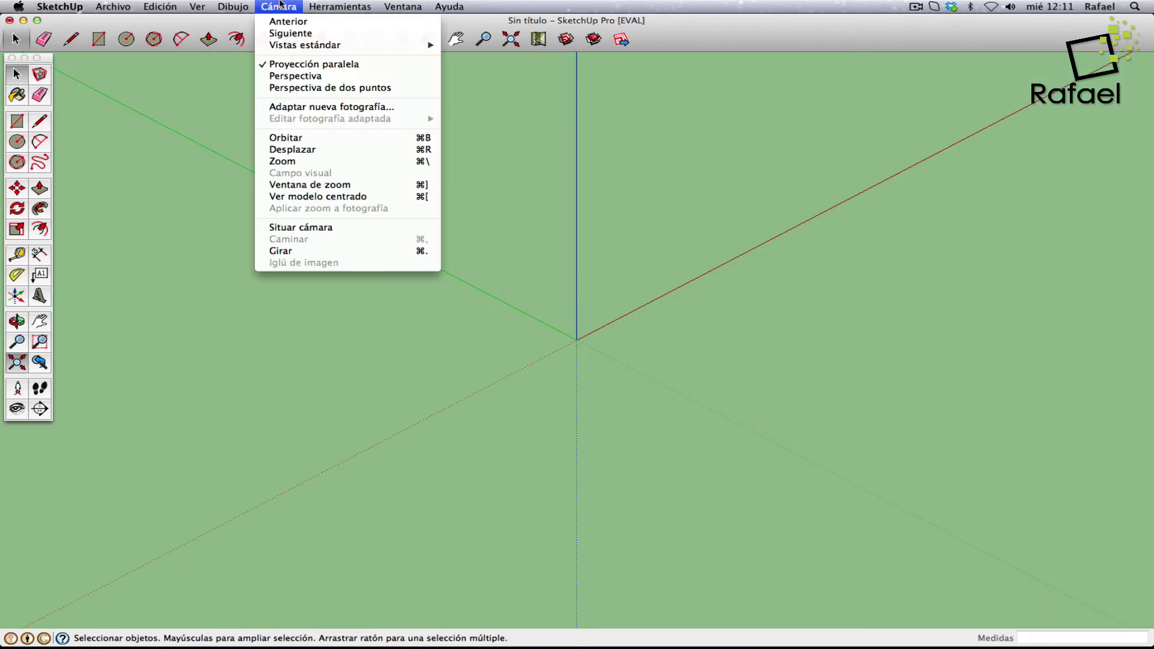
pyautogui.click(309, 76)
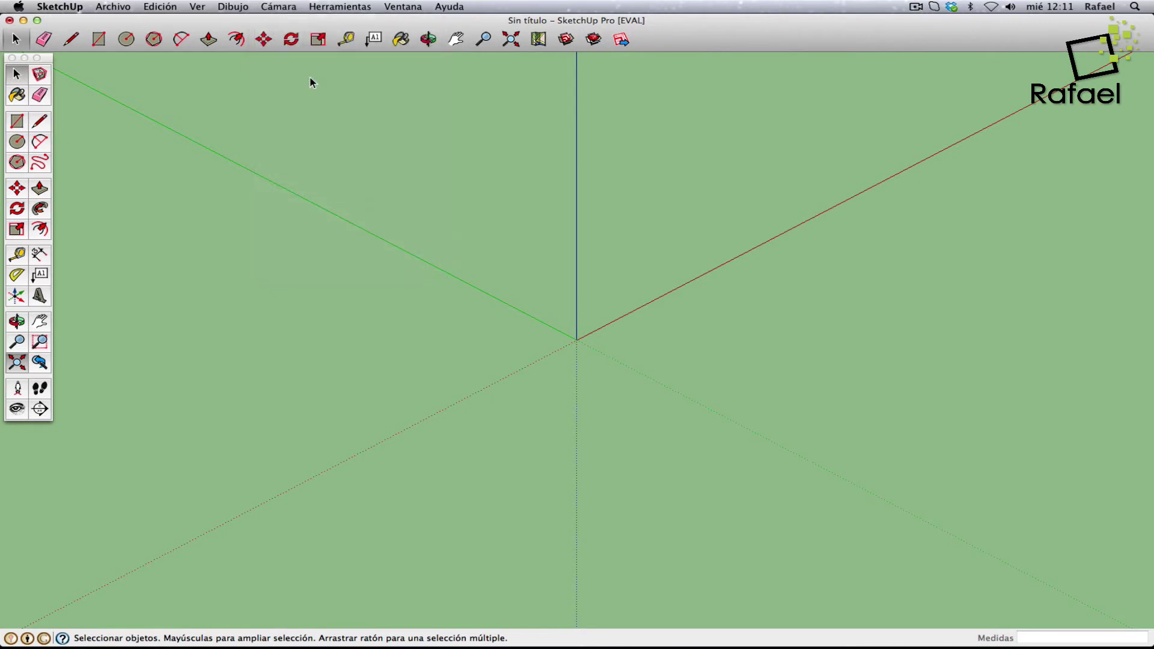
pyautogui.click(278, 7)
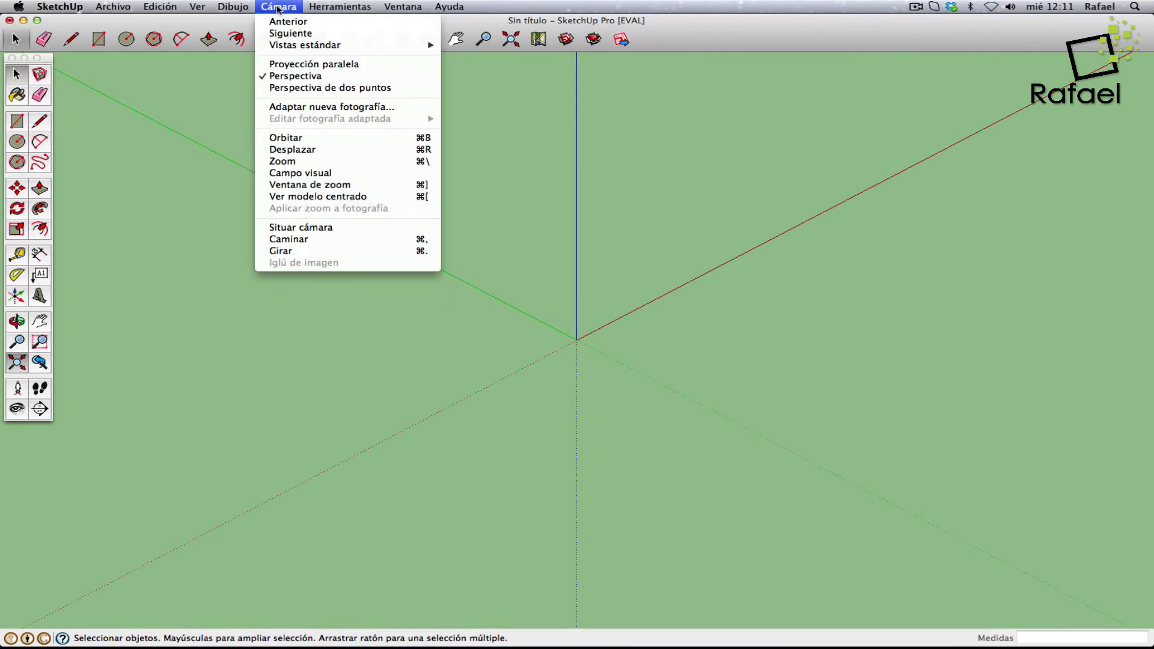
pyautogui.click(300, 76)
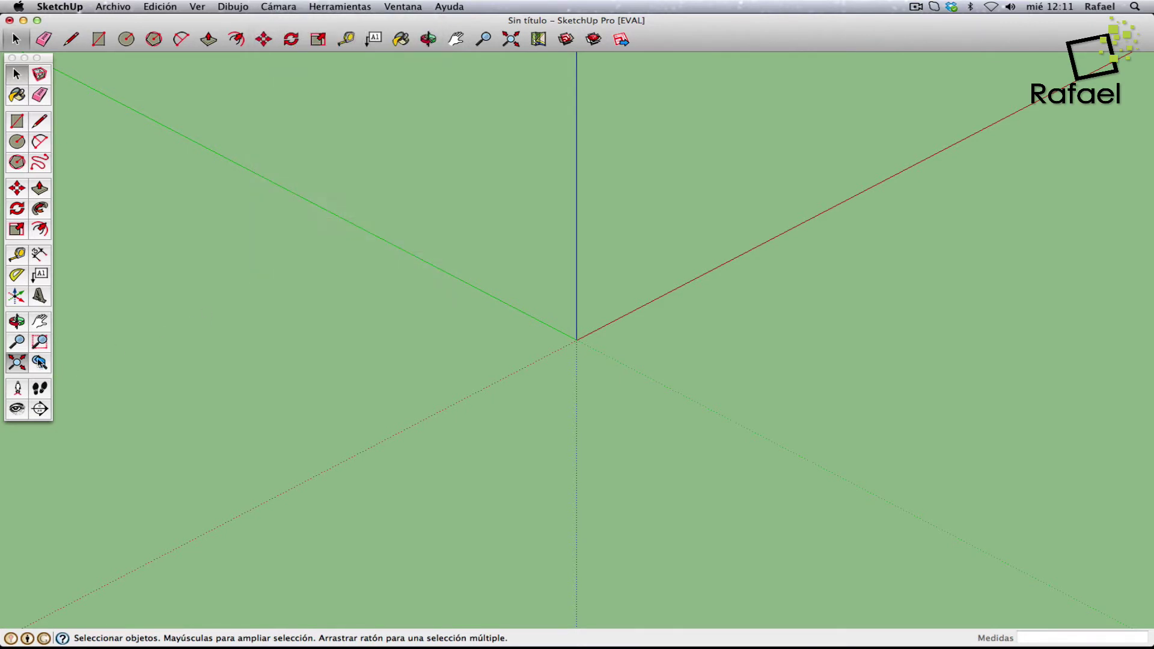
pyautogui.click(17, 321)
pyautogui.moveTo(98, 366)
pyautogui.mouseDown()
pyautogui.moveTo(353, 378)
pyautogui.moveTo(411, 308)
pyautogui.mouseUp()
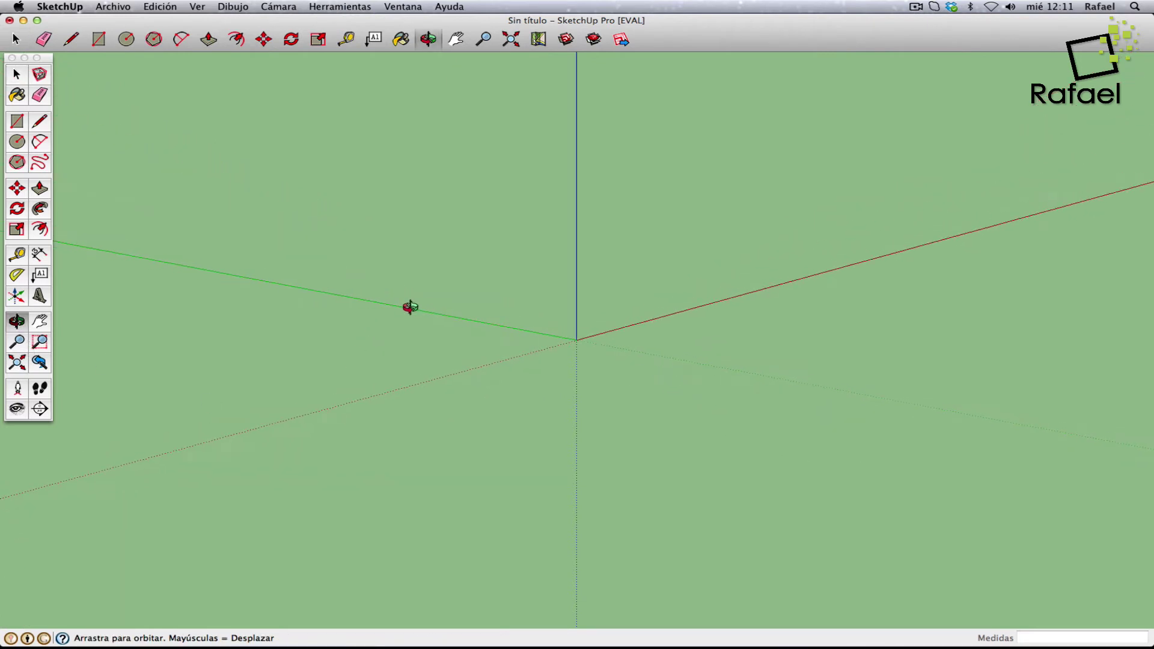
pyautogui.click(17, 341)
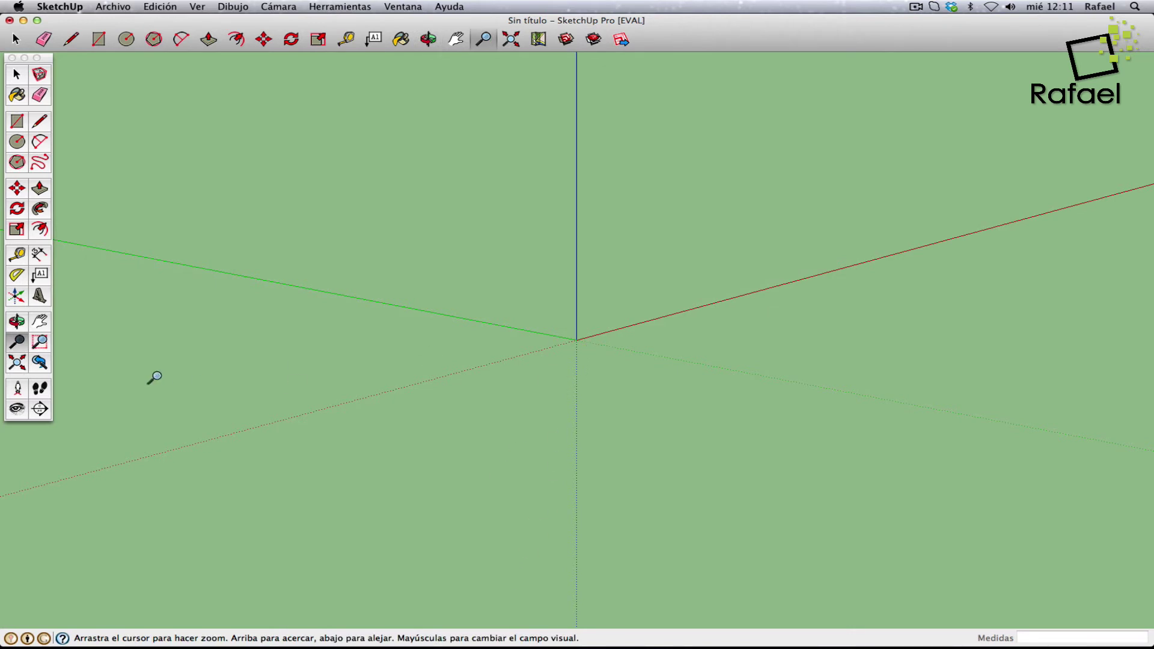
pyautogui.click(18, 322)
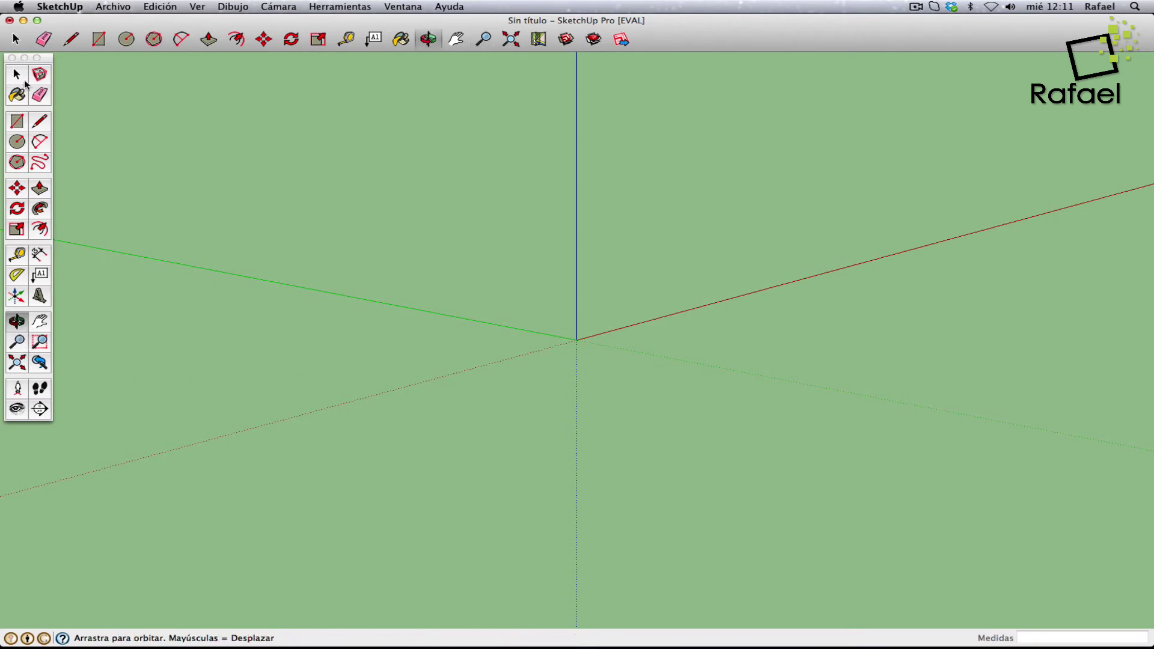
pyautogui.click(18, 77)
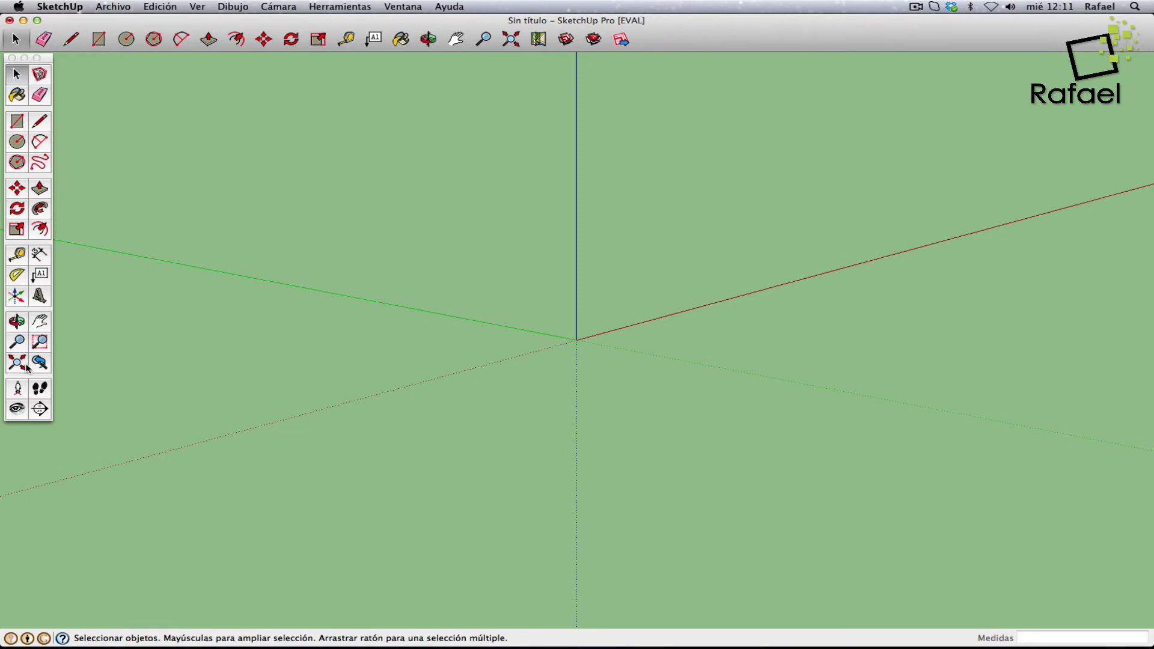
# - Reapply perspective and orbit until the horizon rises and the sky shows
pyautogui.click(235, 7)
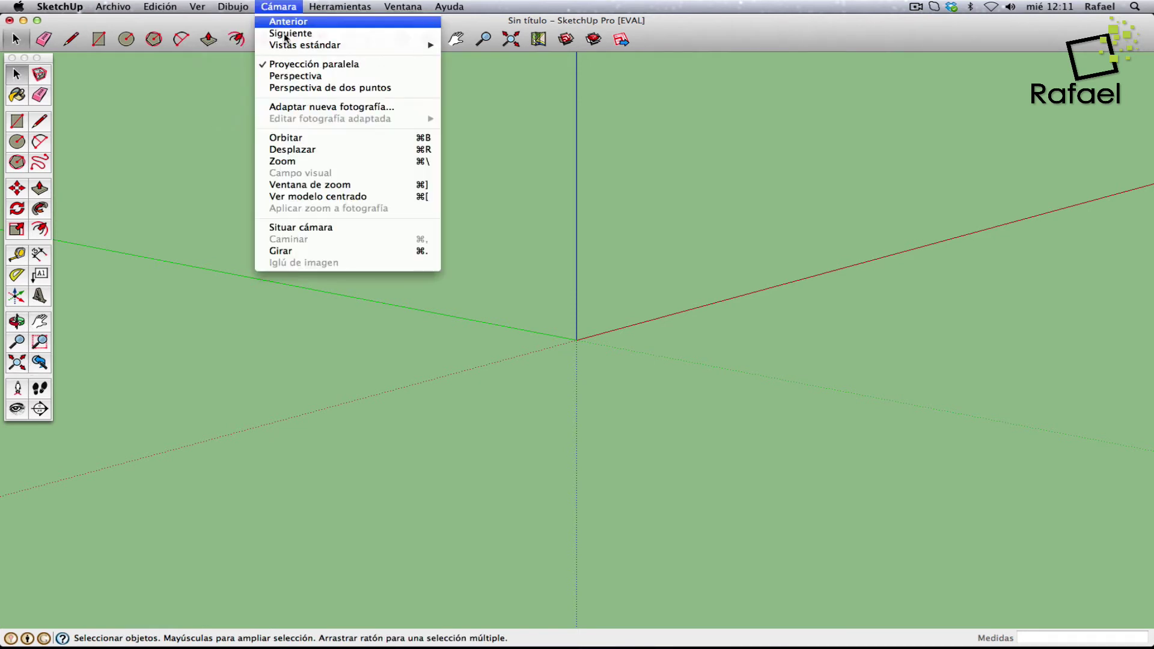
pyautogui.click(332, 76)
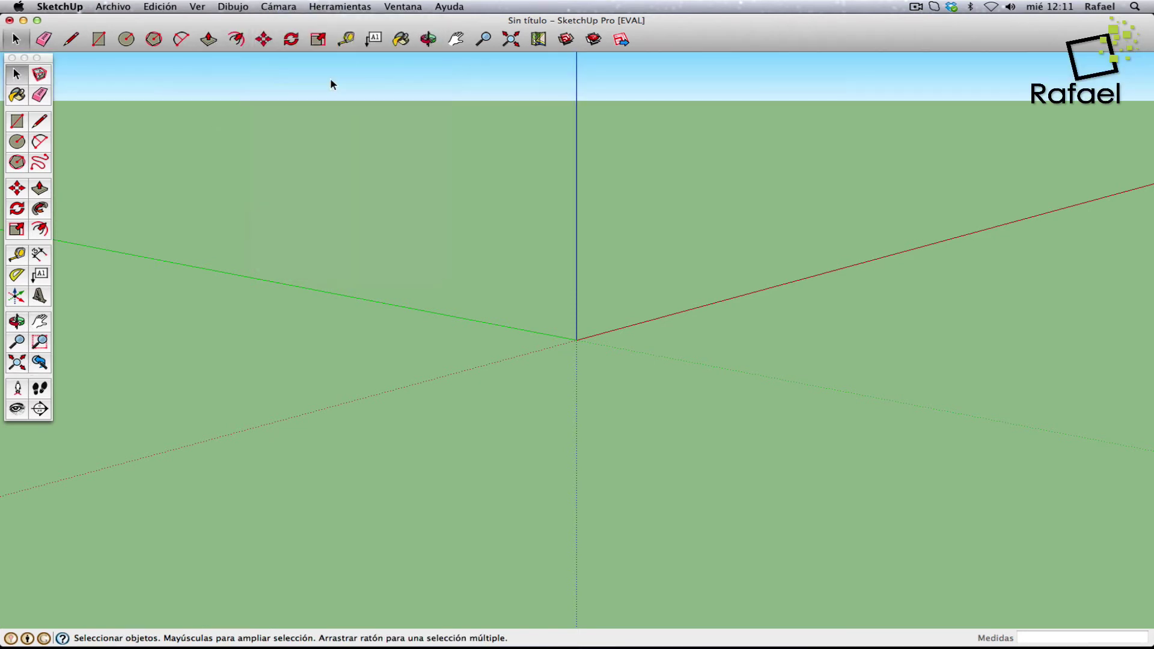
pyautogui.click(16, 322)
pyautogui.moveTo(361, 312)
pyautogui.mouseDown()
pyautogui.moveTo(523, 305)
pyautogui.moveTo(386, 283)
pyautogui.moveTo(647, 343)
pyautogui.moveTo(761, 305)
pyautogui.moveTo(515, 304)
pyautogui.mouseUp()
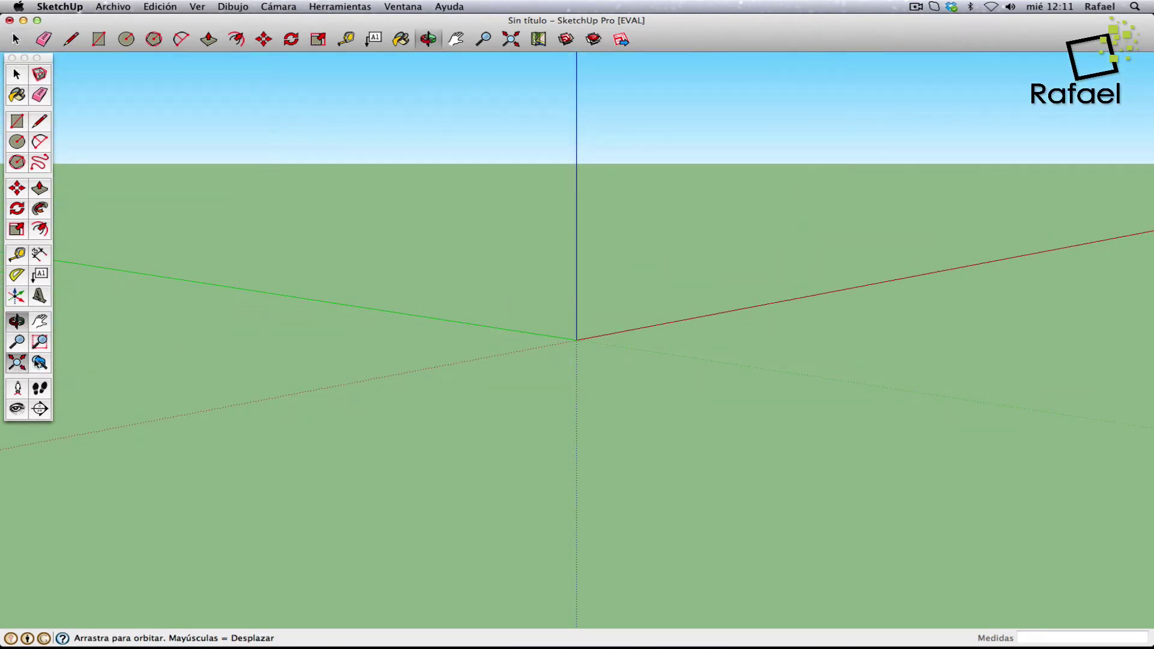
pyautogui.click(296, 6)
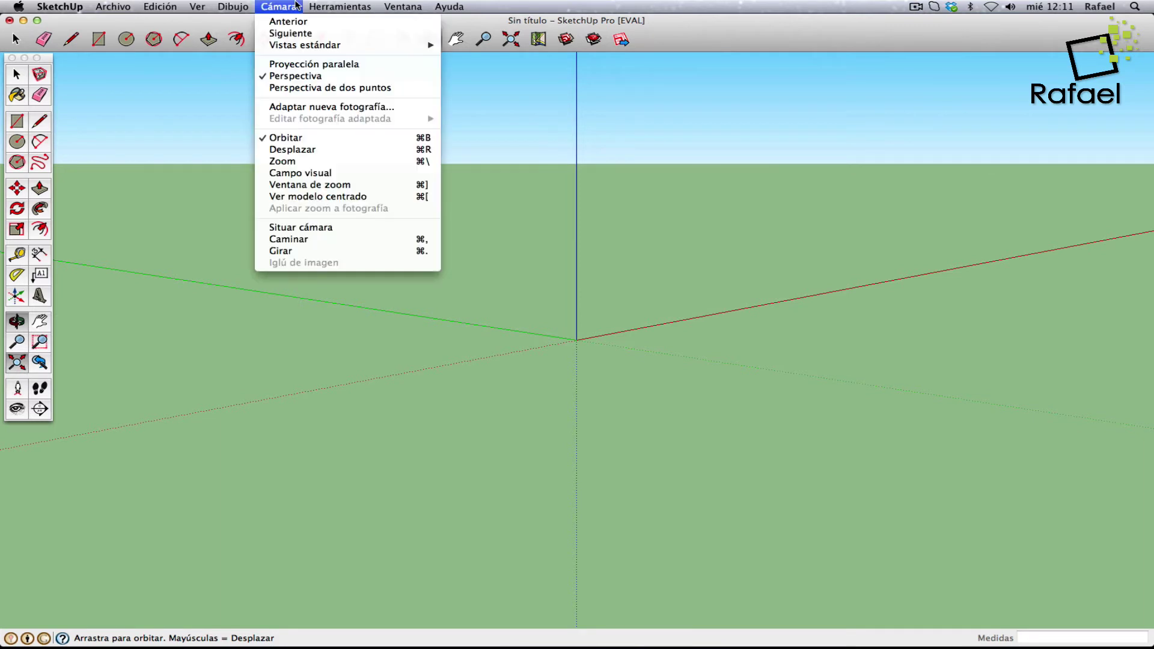
pyautogui.click(303, 78)
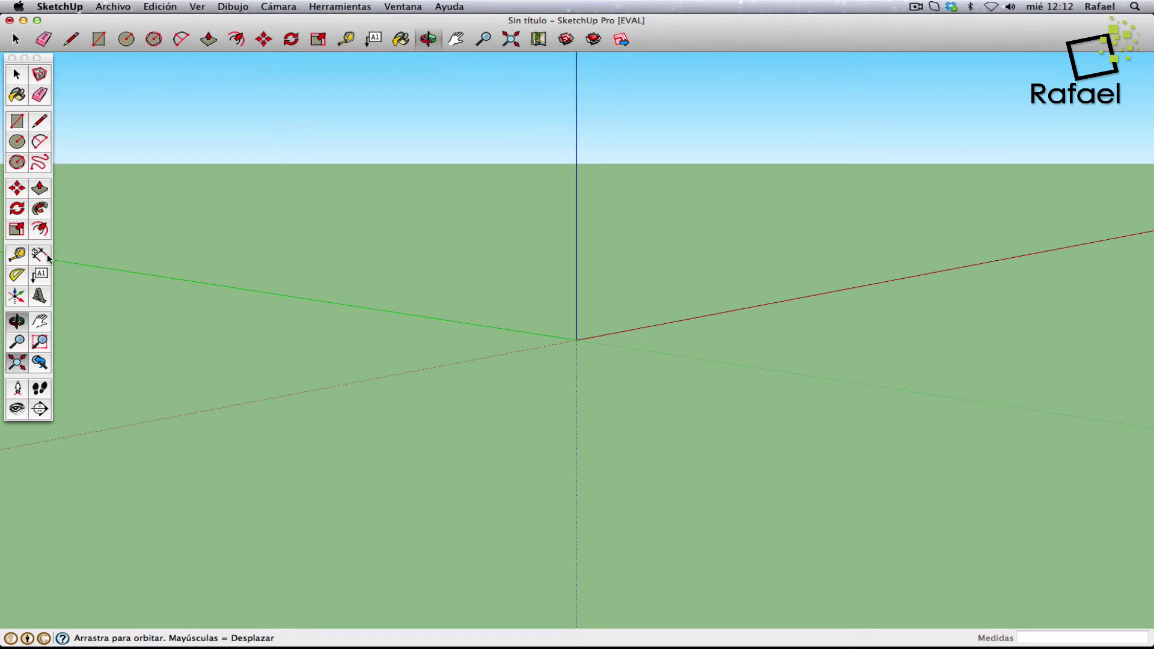
# - Pan and orbit to tilt the view down toward the ground near the origin
pyautogui.click(40, 327)
pyautogui.moveTo(433, 348); pyautogui.dragTo(260, 418)
pyautogui.click(17, 321)
pyautogui.moveTo(70, 309); pyautogui.dragTo(382, 420)
pyautogui.click(40, 321)
pyautogui.moveTo(533, 401); pyautogui.dragTo(421, 377)
# - Draw an open six-point zigzag of test lines on the ground
pyautogui.click(40, 122)
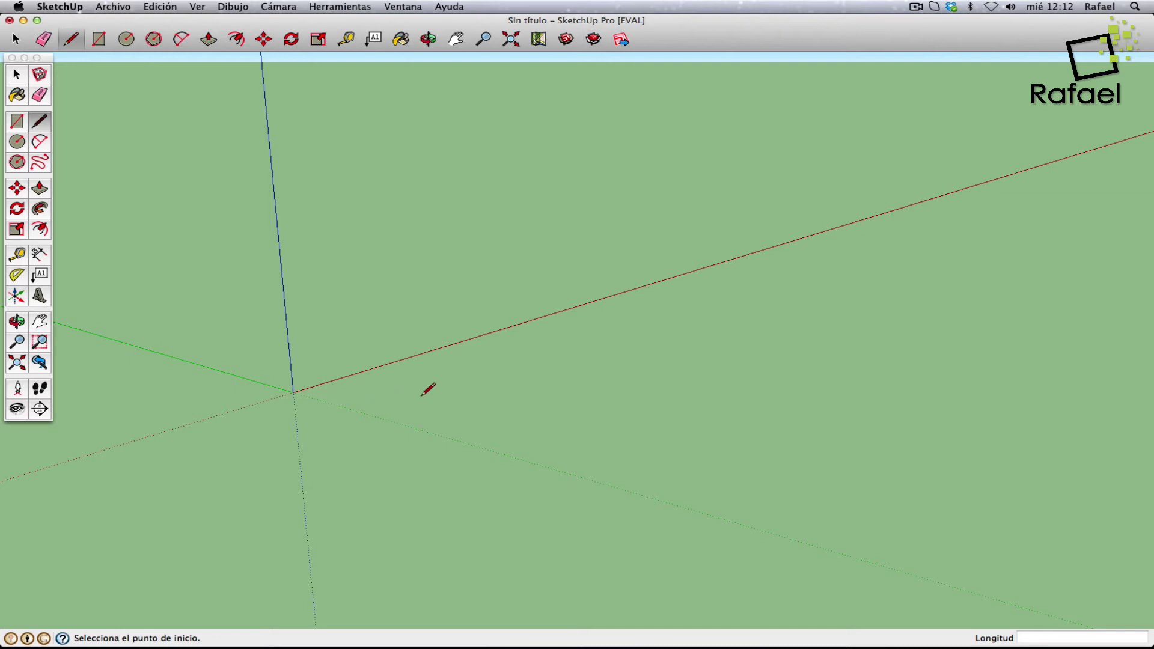
pyautogui.click(491, 410)
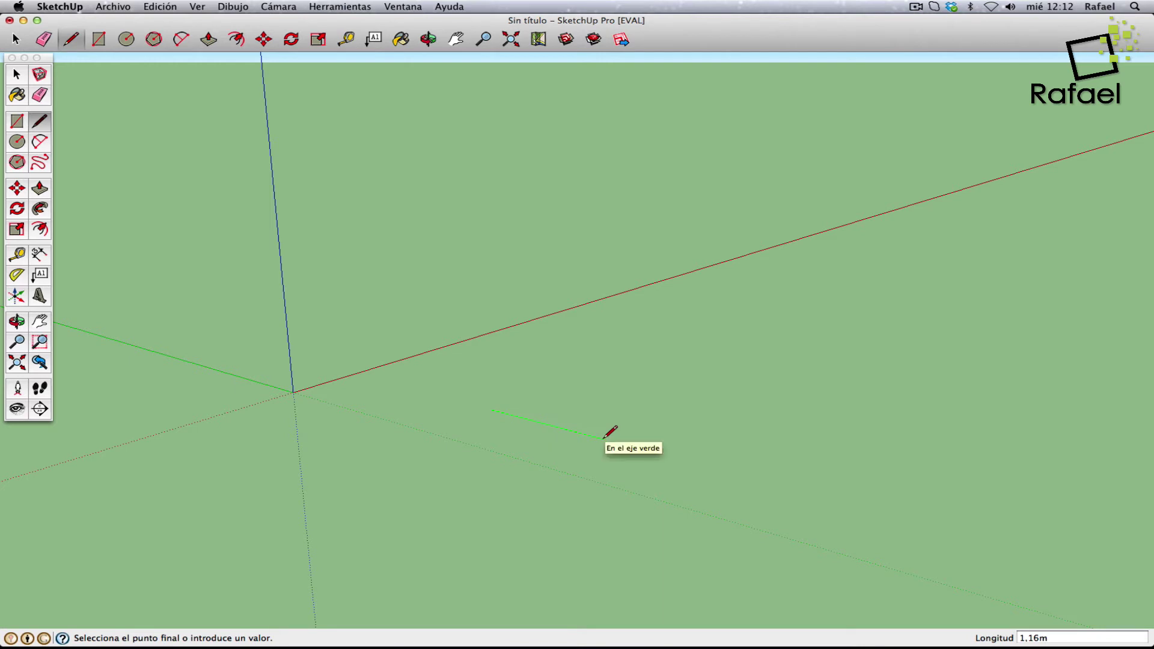
pyautogui.click(603, 438)
pyautogui.click(668, 407)
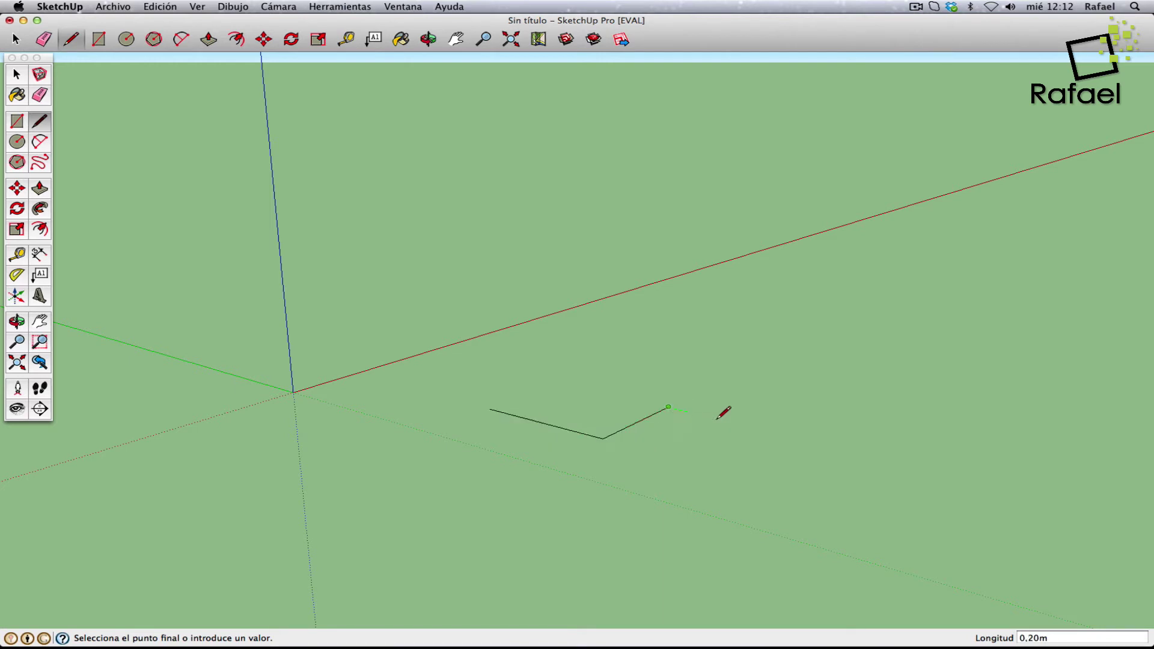
pyautogui.click(780, 433)
pyautogui.click(865, 380)
pyautogui.click(663, 342)
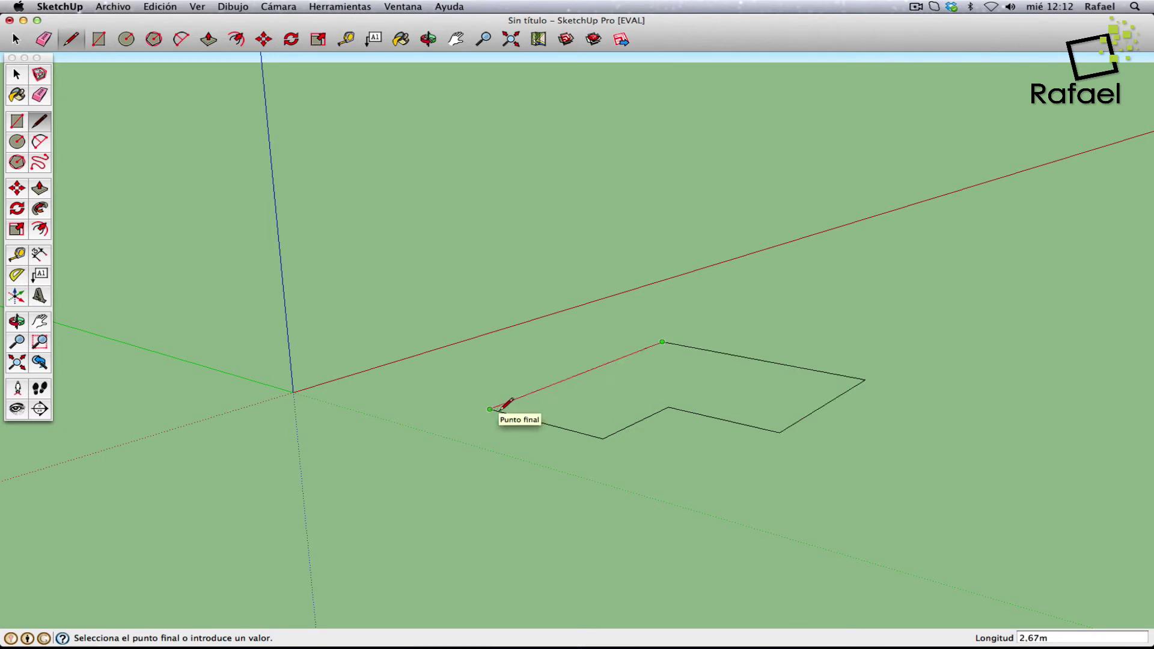
pyautogui.press('Escape')
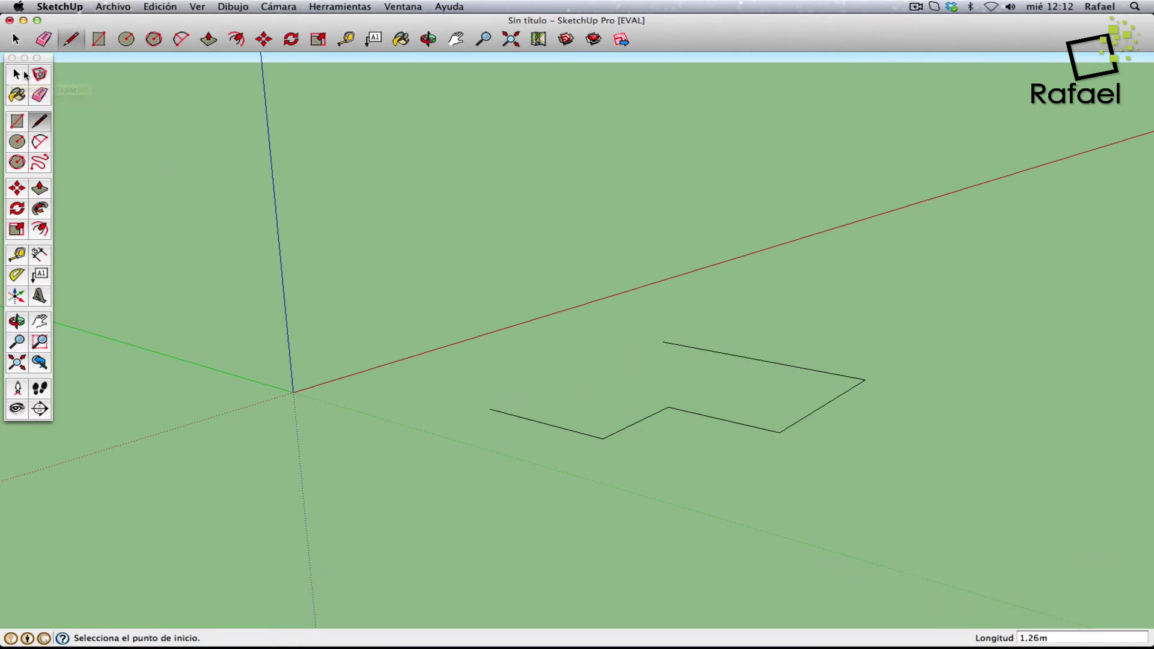
# - Erase the zigzag lines and switch the camera to parallel projection
pyautogui.click(17, 74)
pyautogui.moveTo(448, 244); pyautogui.dragTo(1028, 602)
pyautogui.press('Delete')
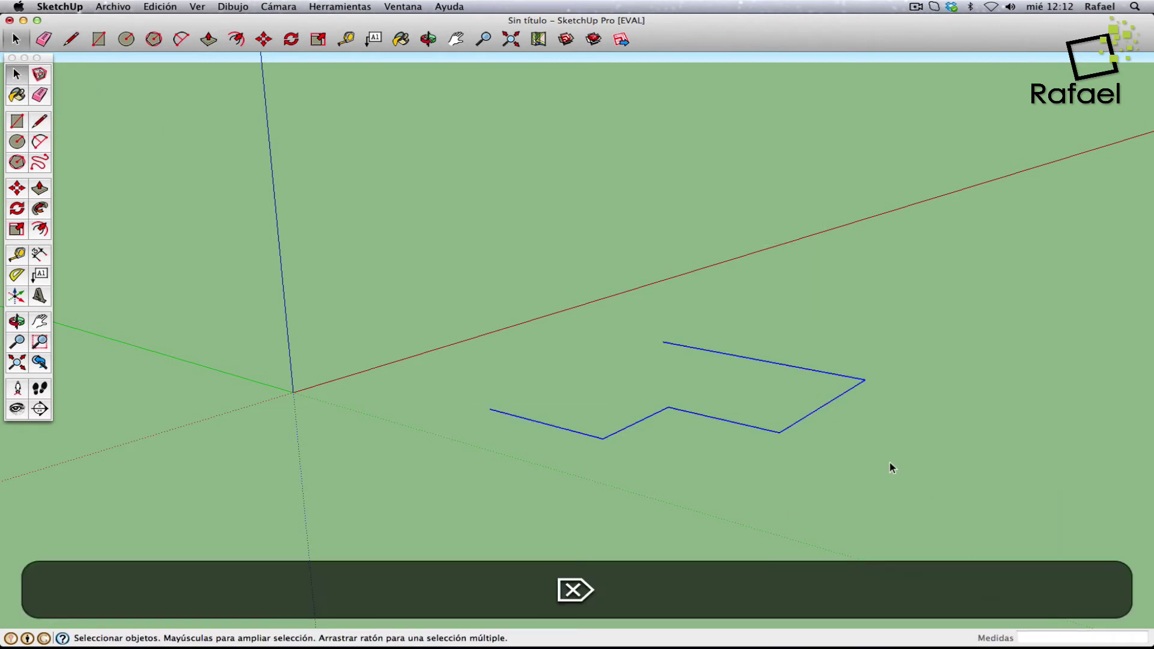
pyautogui.click(229, 8)
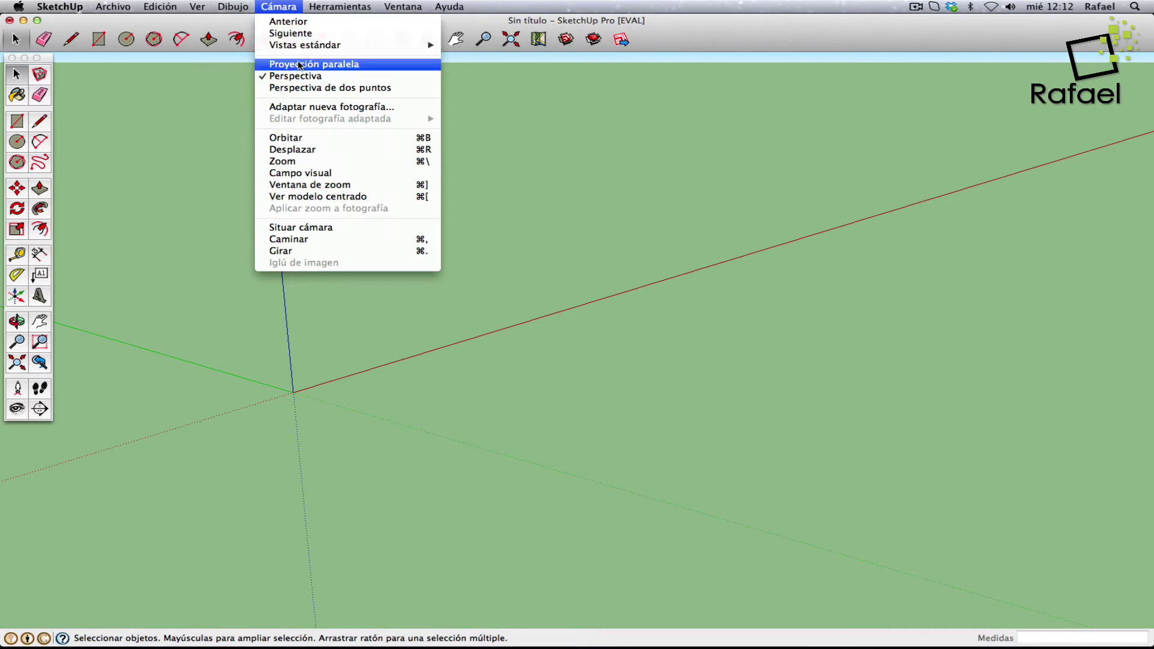
pyautogui.click(294, 64)
pyautogui.click(281, 7)
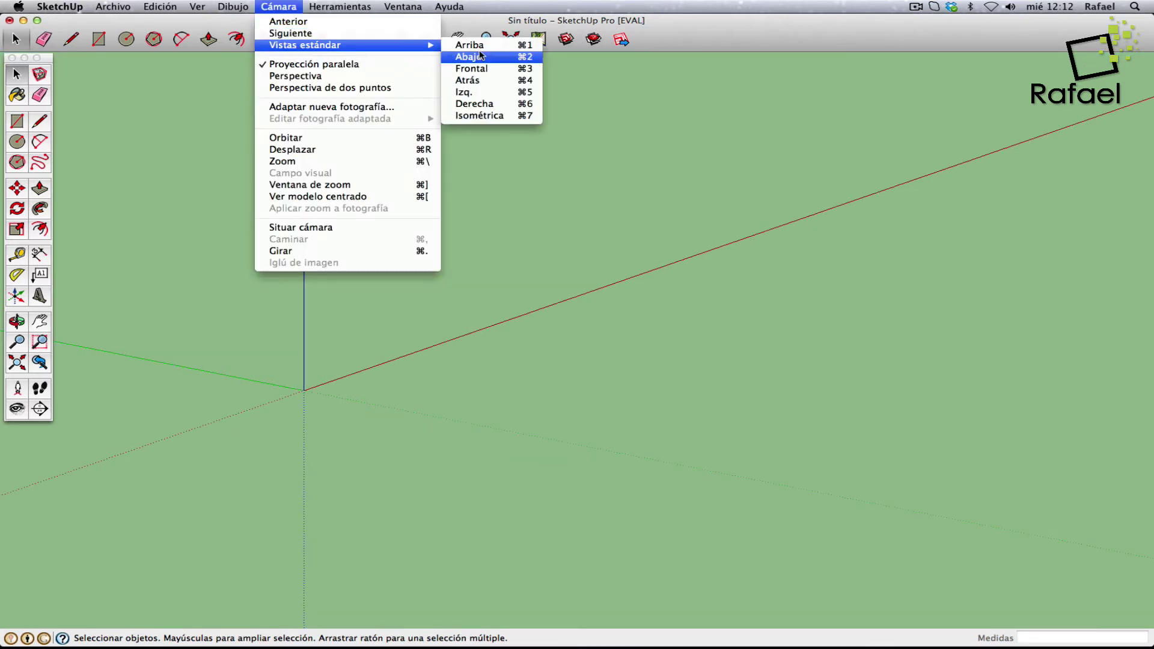
# - Switch to a flat standard view of the ground, pan the origin to the lower left, and ready the Line tool
pyautogui.click(480, 47)
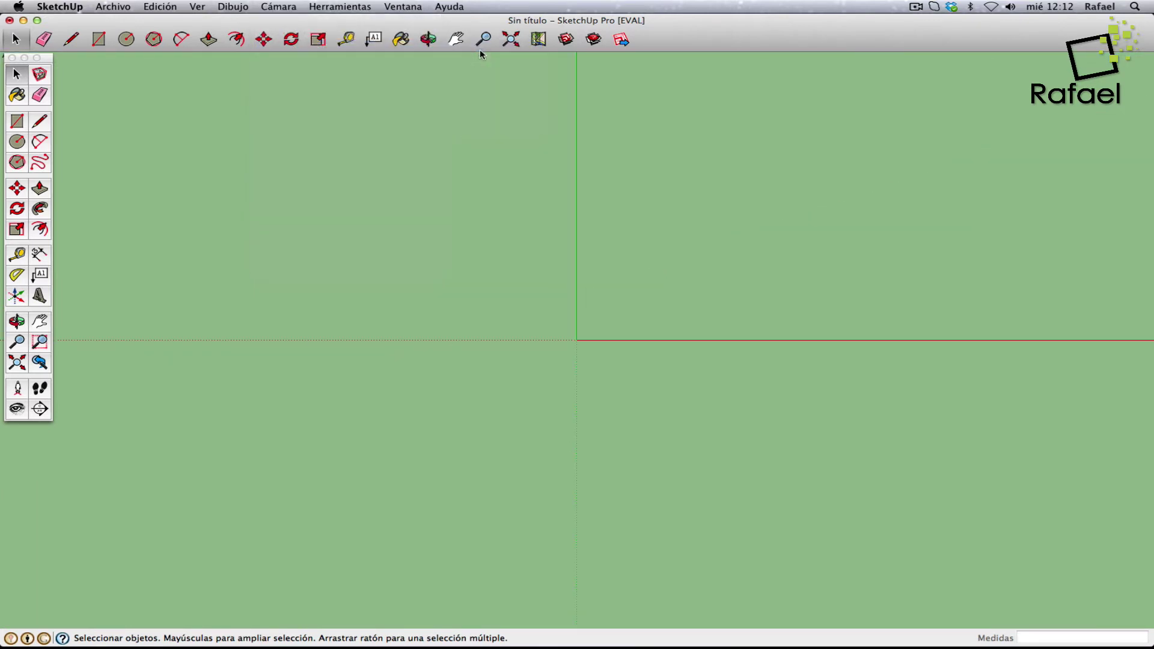
pyautogui.click(41, 323)
pyautogui.moveTo(652, 346); pyautogui.dragTo(330, 546)
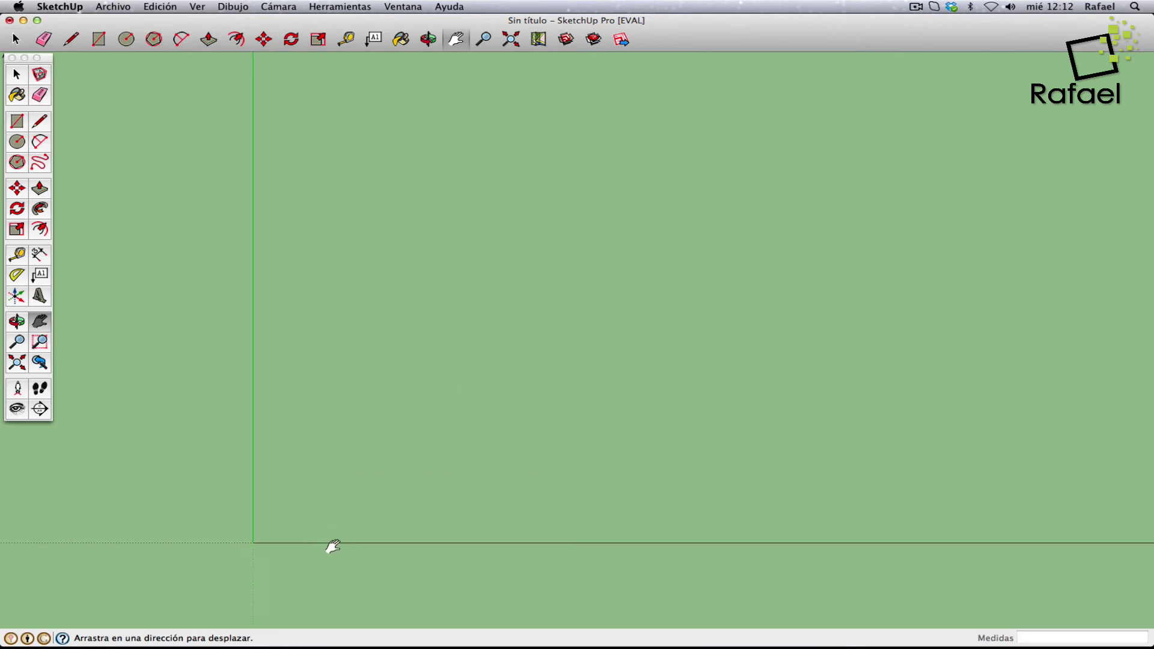
pyautogui.click(40, 122)
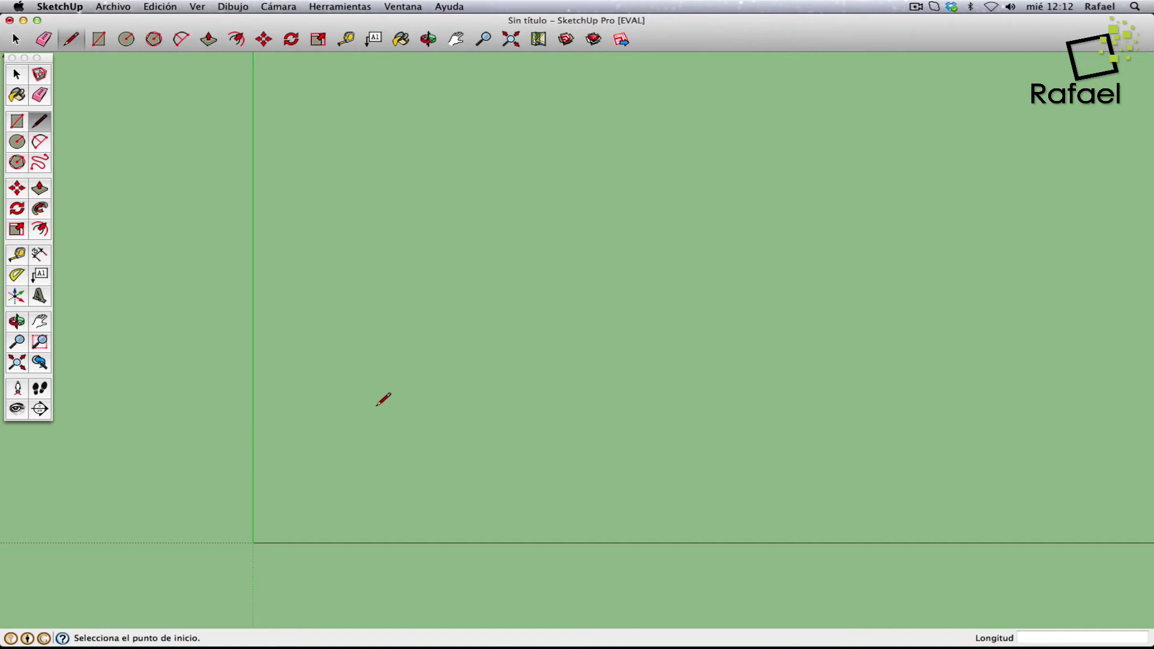
# - Draw a horizontal edge on the ground, then a diagonal edge rising from near its left end
pyautogui.click(374, 457)
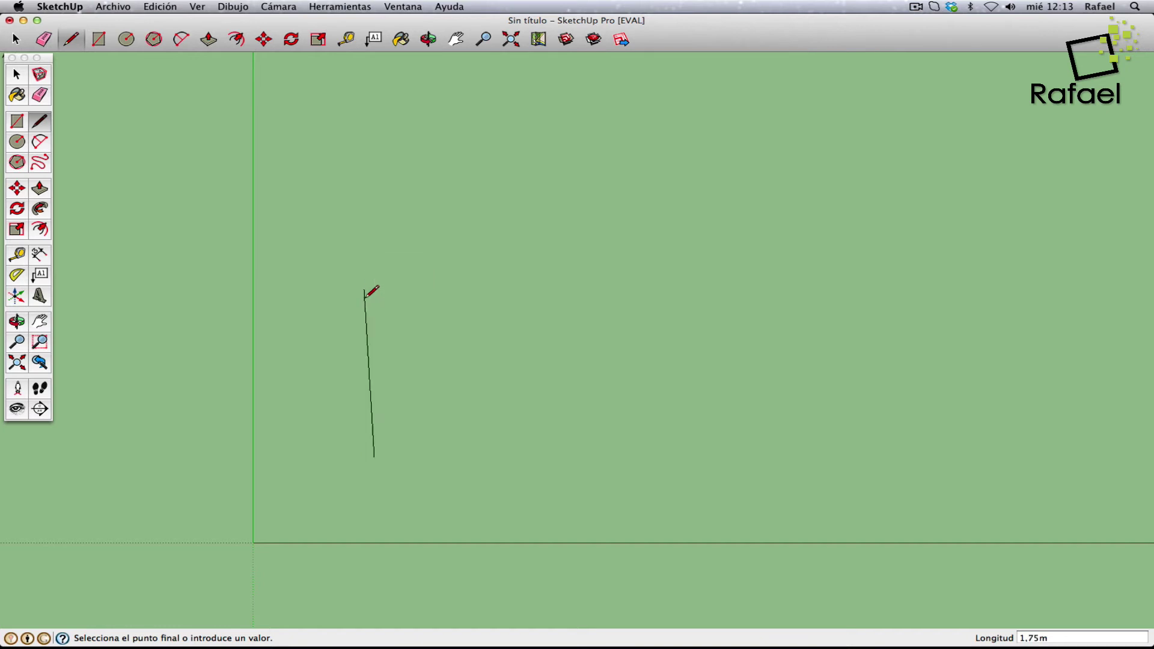
pyautogui.click(642, 457)
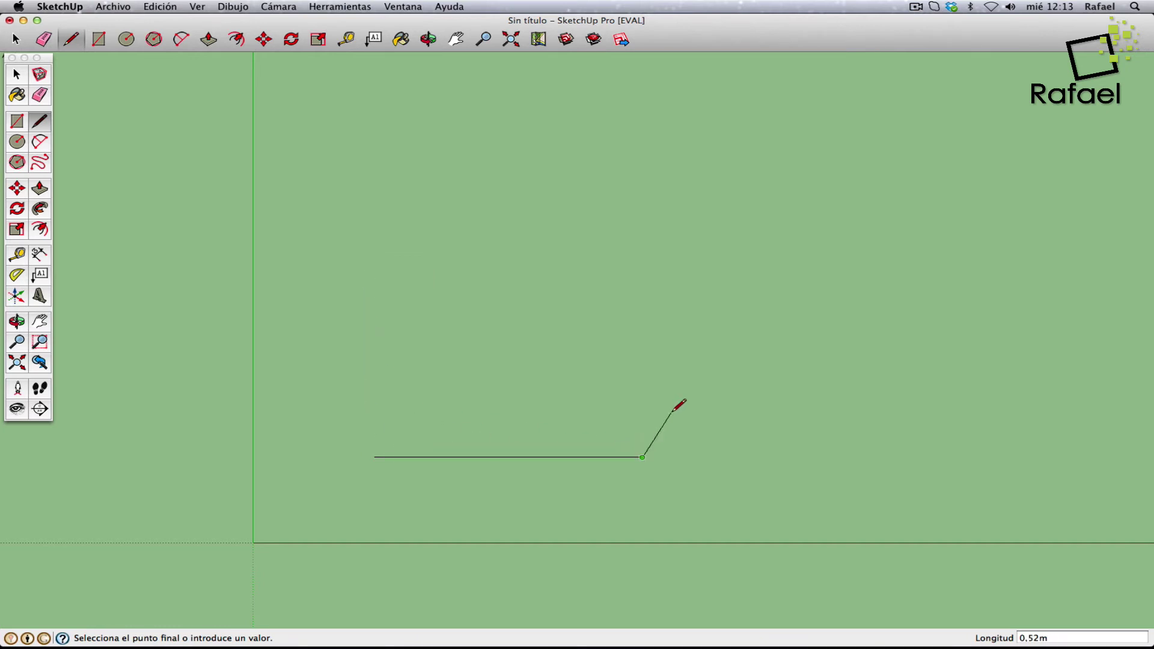
pyautogui.press('Escape')
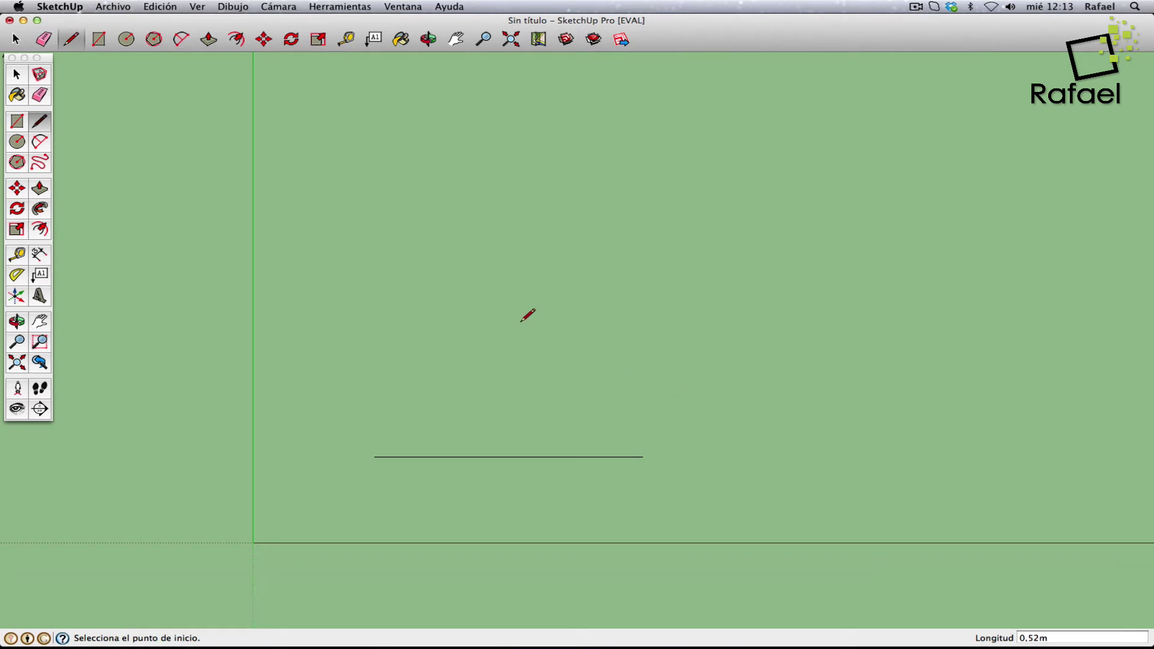
pyautogui.click(643, 458)
pyautogui.click(410, 457)
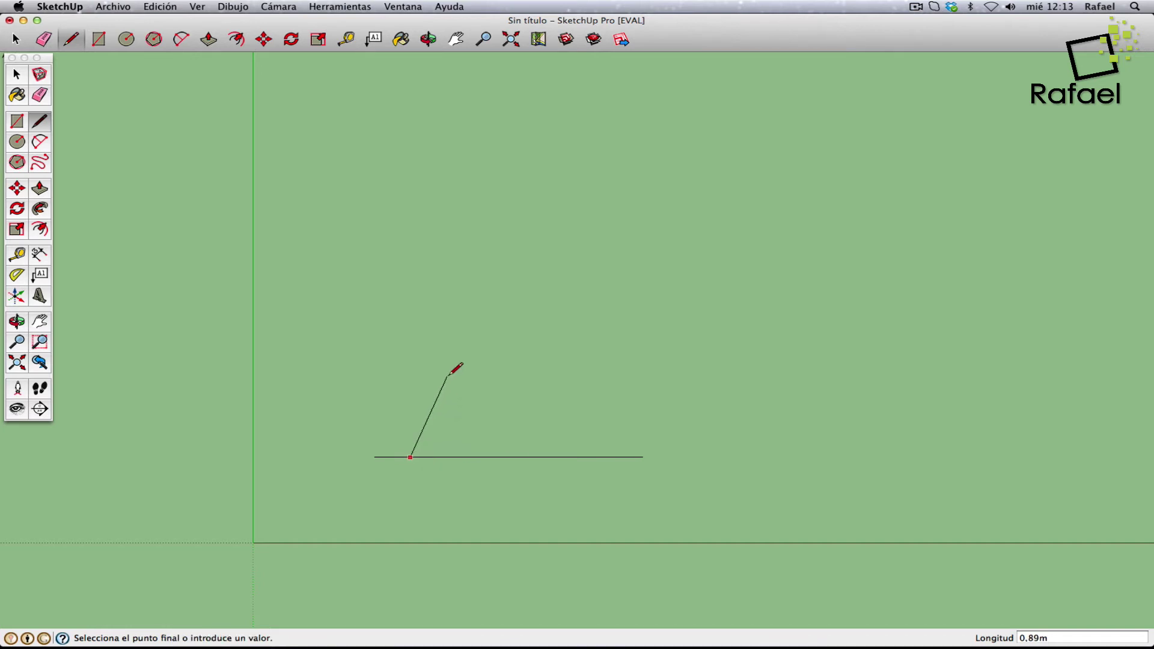
pyautogui.click(508, 324)
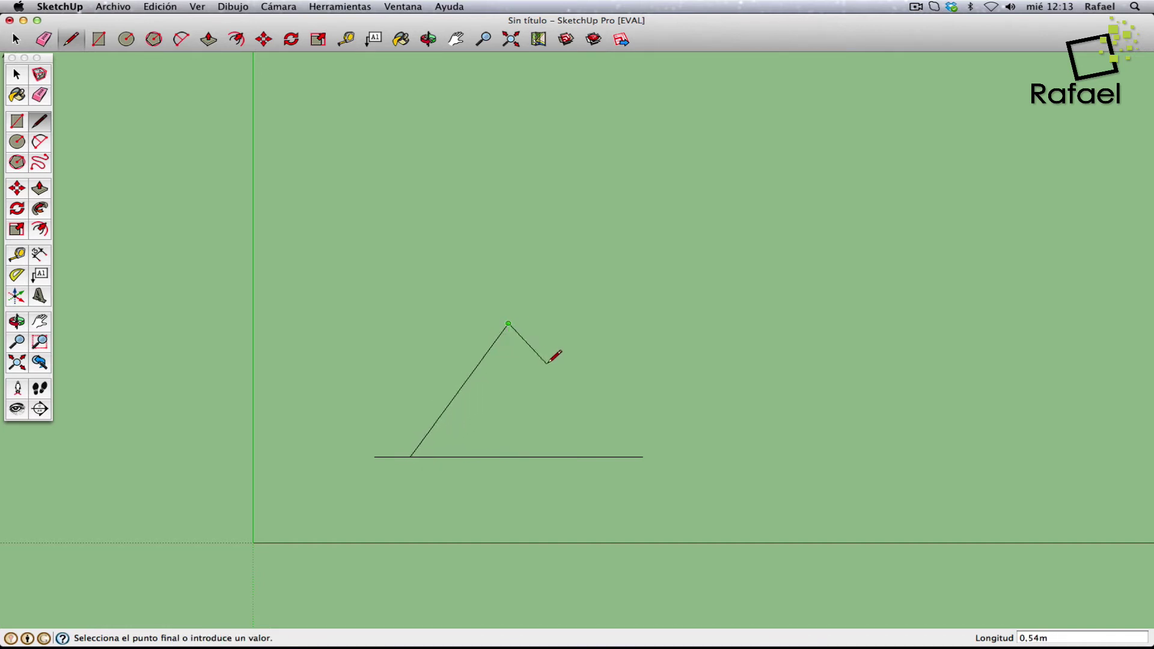
pyautogui.press('Escape')
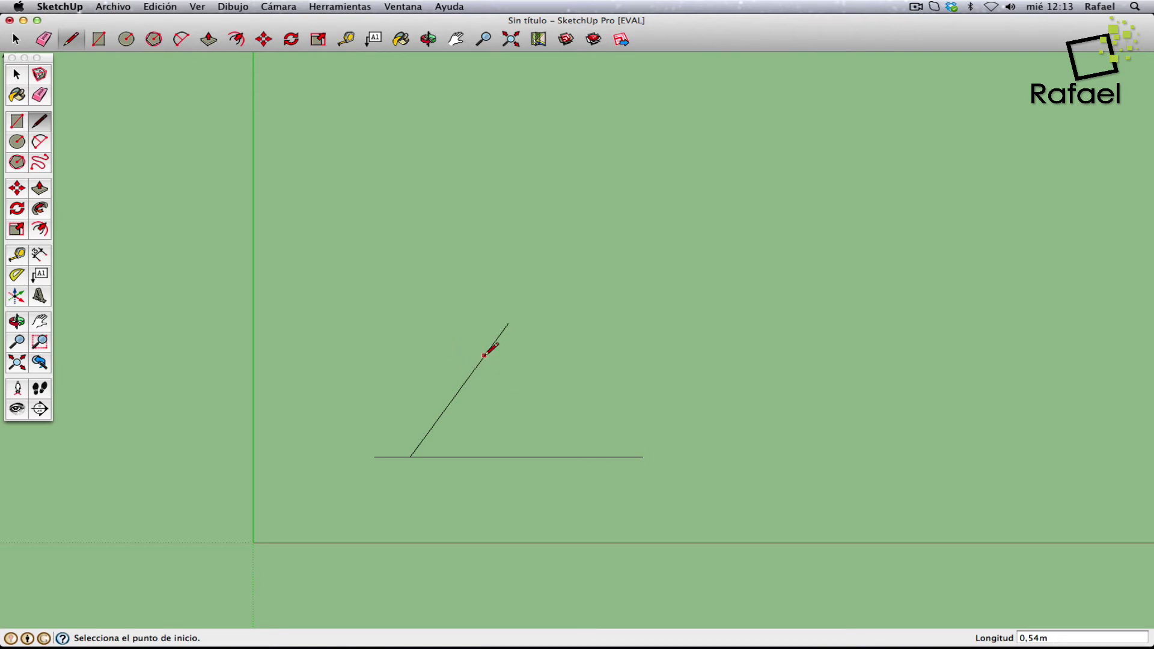
# - Draw a line from the diagonal to the upper left, then another line rising right from it
pyautogui.click(478, 363)
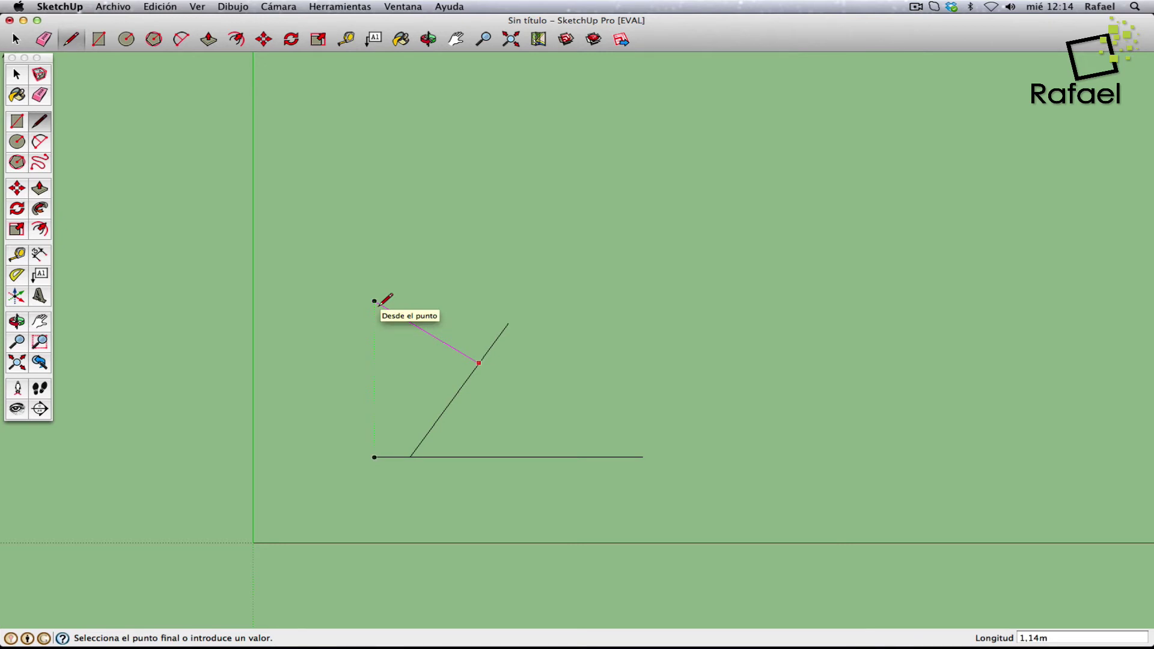
pyautogui.click(374, 301)
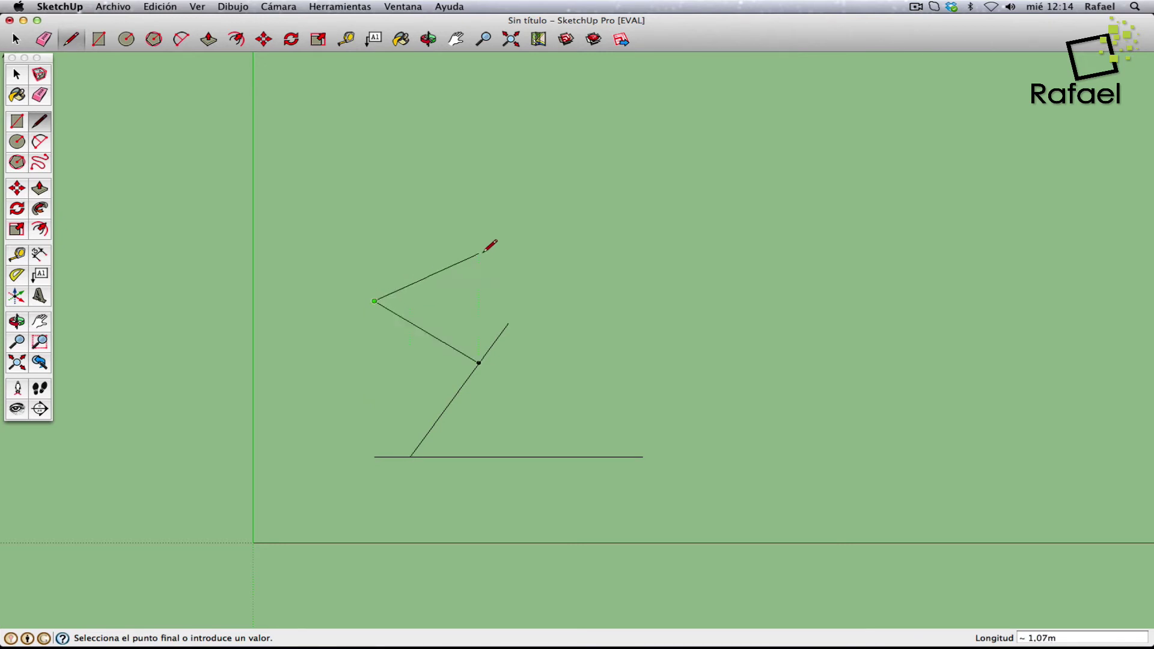
pyautogui.press('Escape')
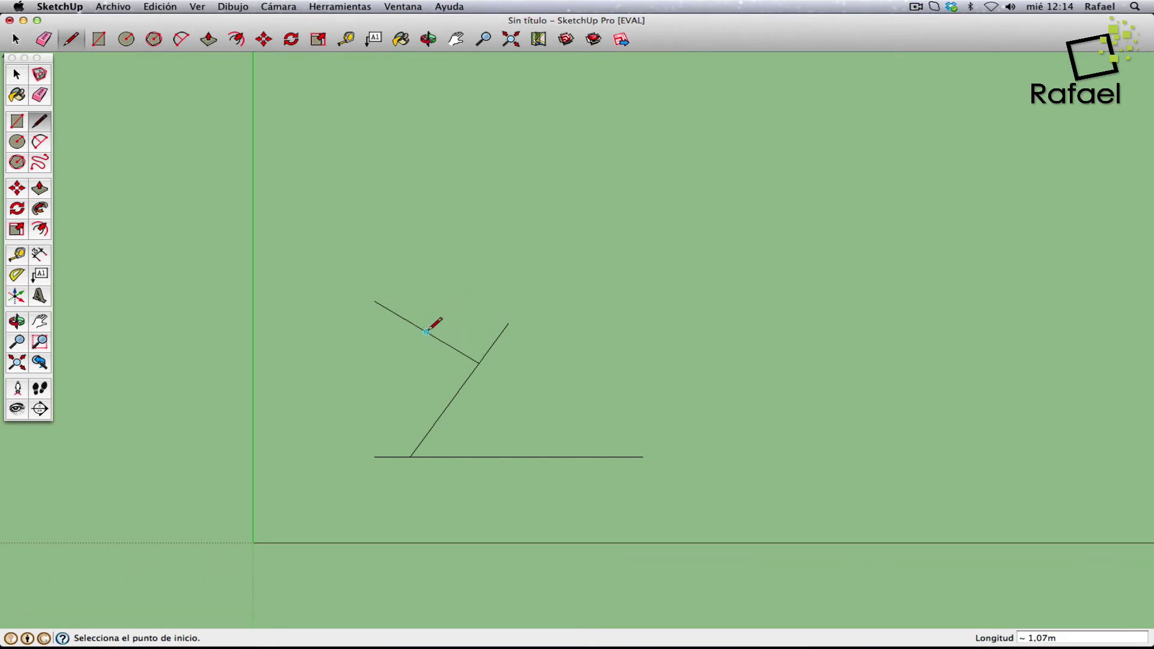
pyautogui.click(427, 332)
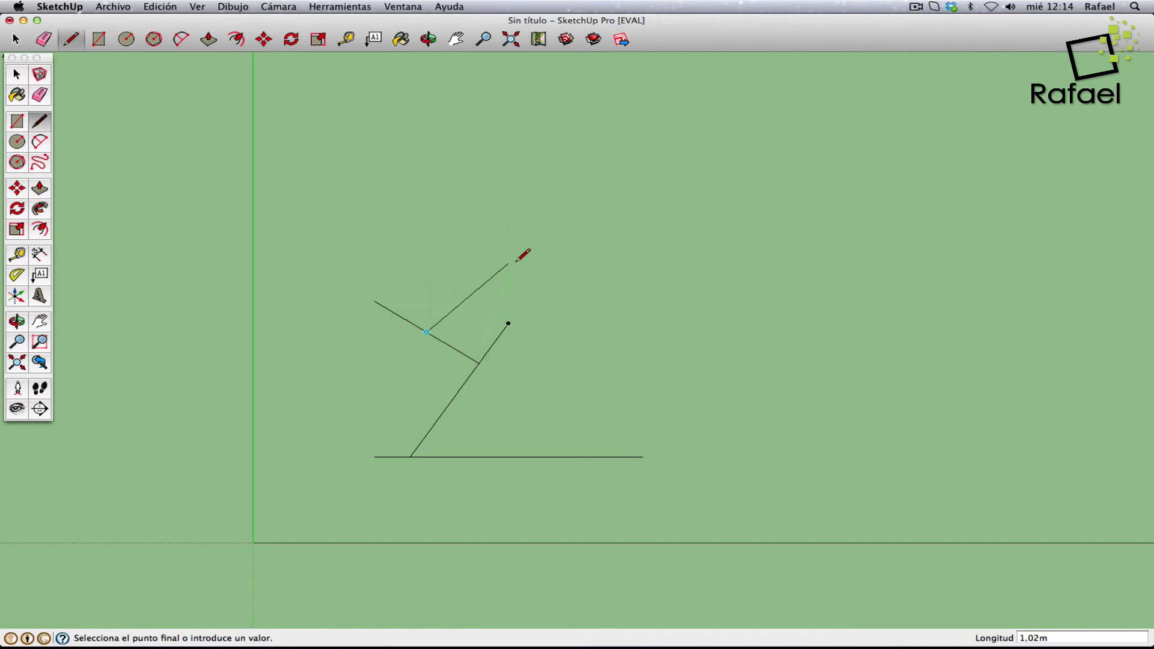
pyautogui.click(509, 221)
pyautogui.press('Escape')
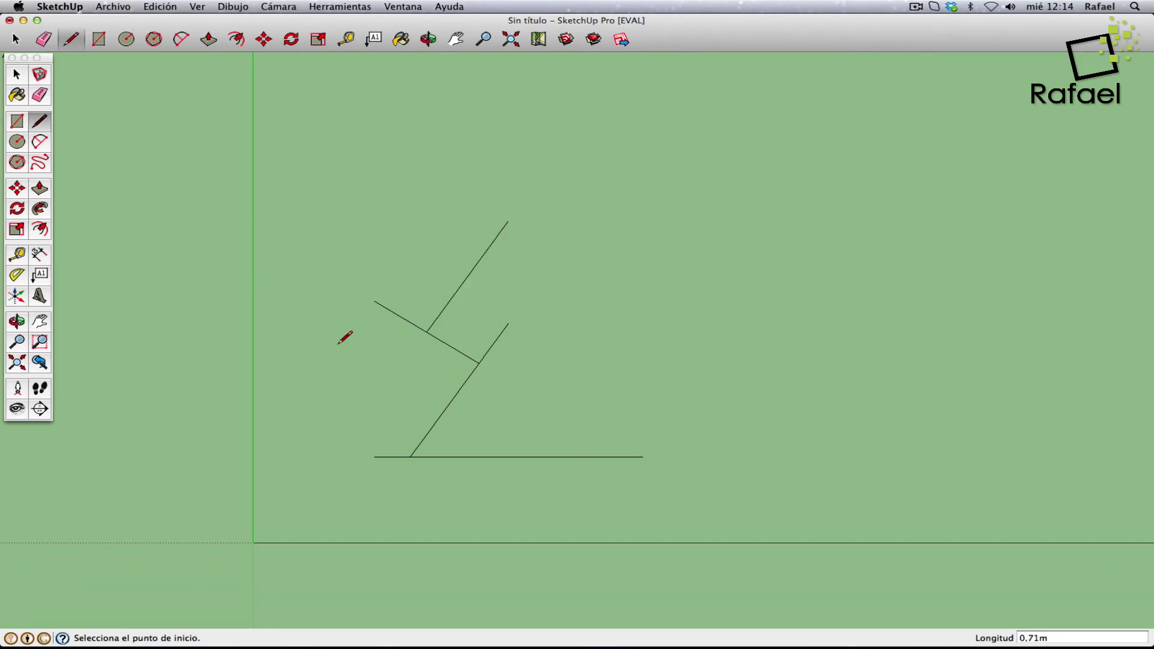
# - Add a line parallel to the diagonal edge and a line from its midpoint to the upper left
pyautogui.click(317, 336)
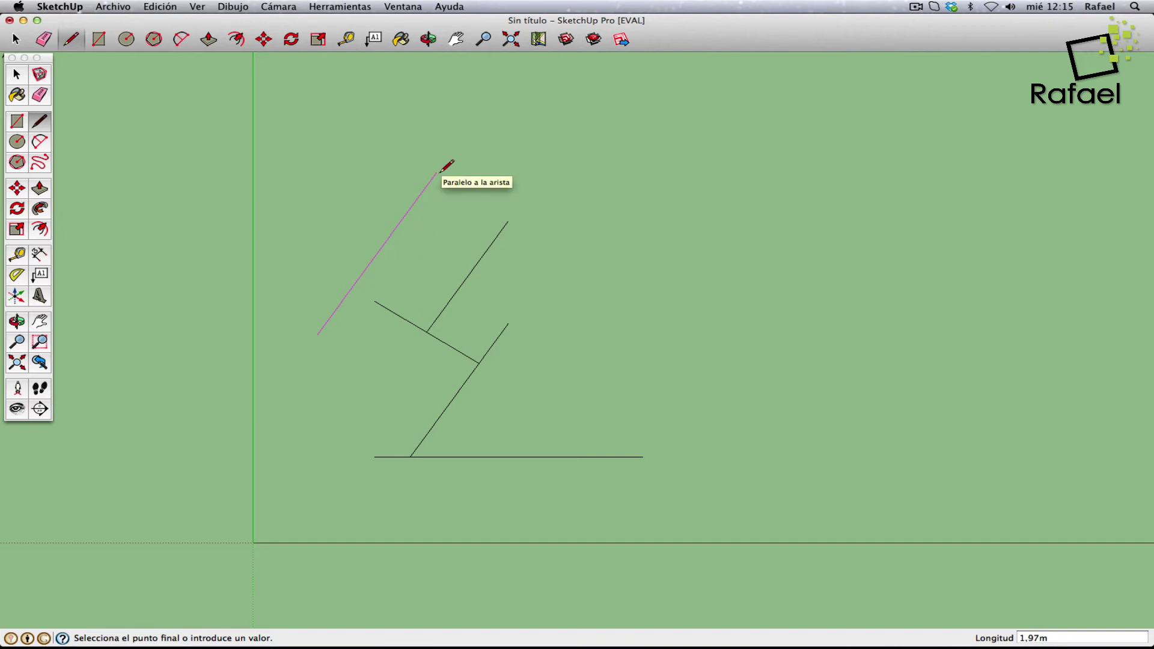
pyautogui.click(438, 172)
pyautogui.press('Escape')
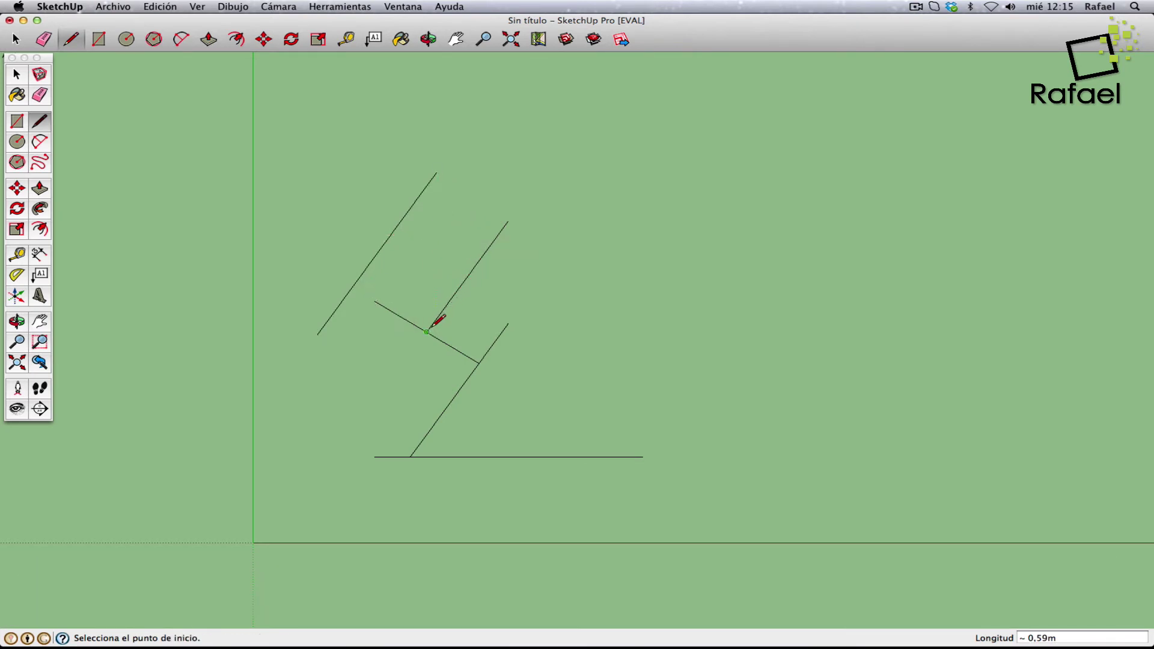
pyautogui.click(376, 253)
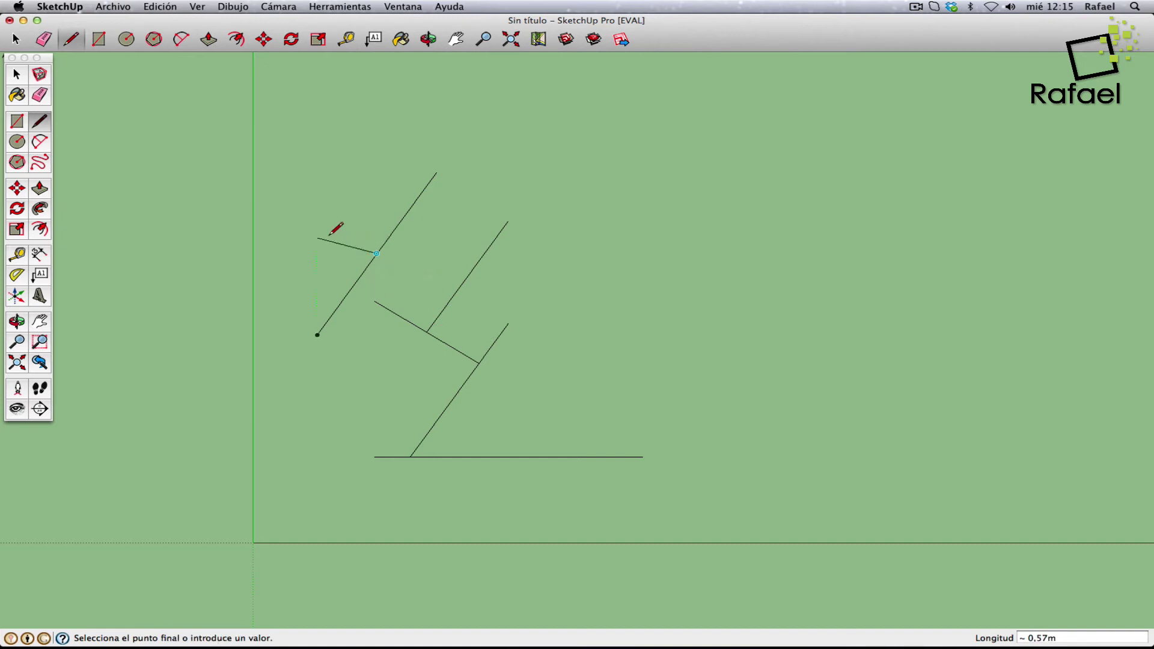
pyautogui.click(287, 200)
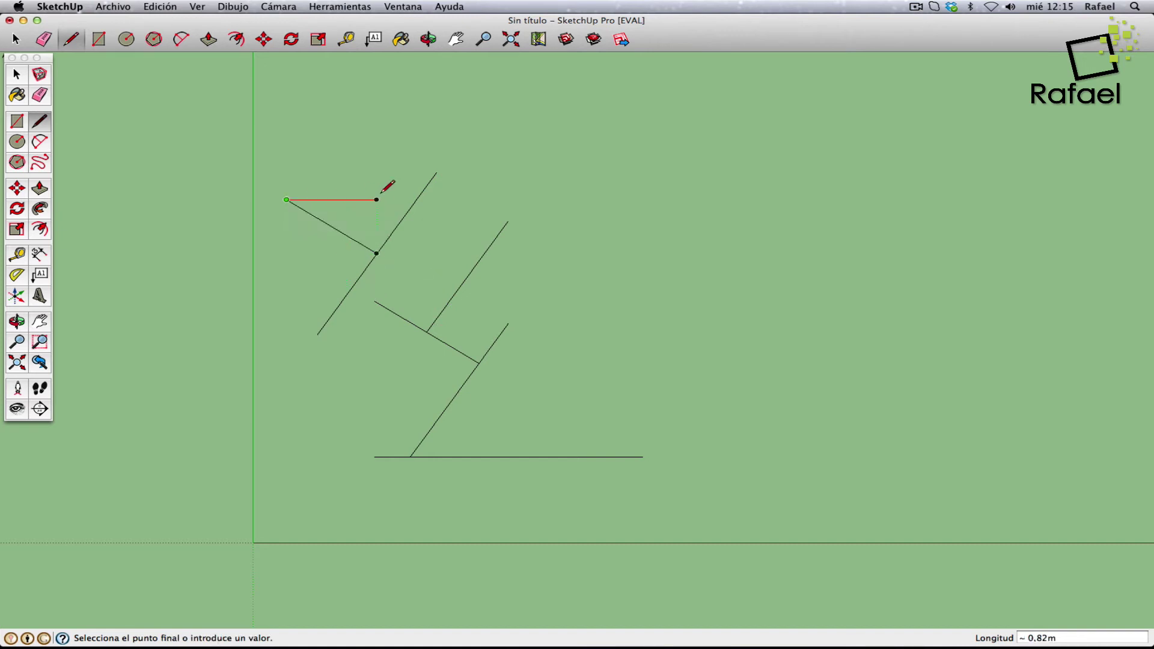
pyautogui.press('Escape')
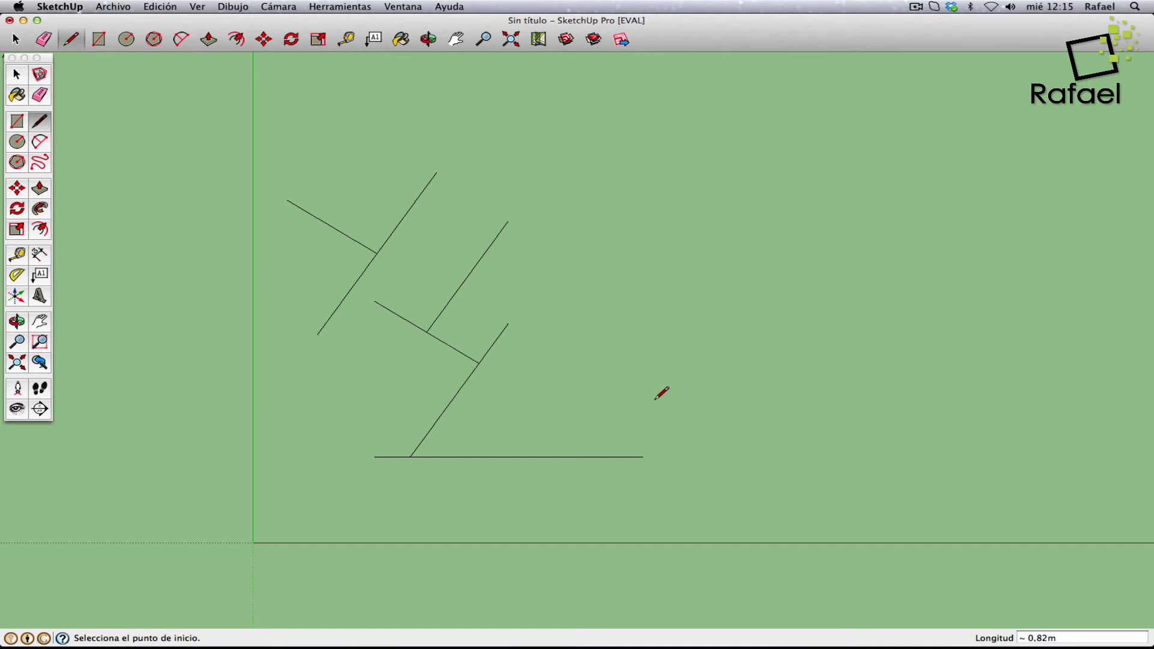
# - Window-select all the stepped test lines and delete them, leaving the ground empty
pyautogui.click(23, 78)
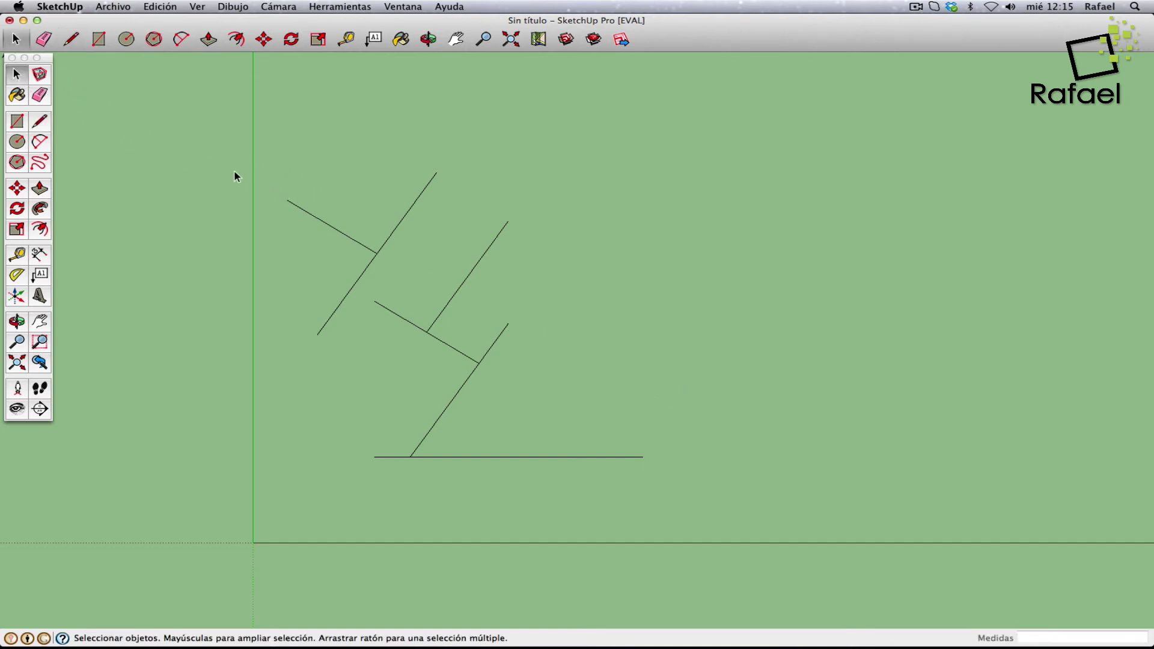
pyautogui.moveTo(263, 138); pyautogui.dragTo(741, 501)
pyautogui.press('Delete')
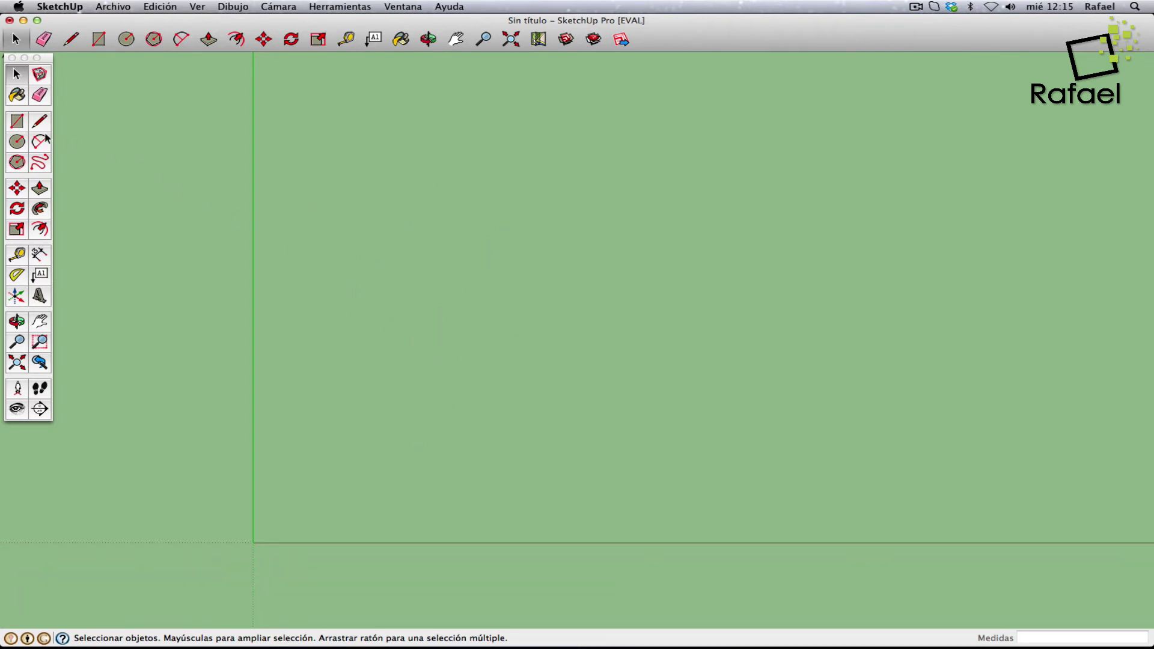
pyautogui.click(21, 126)
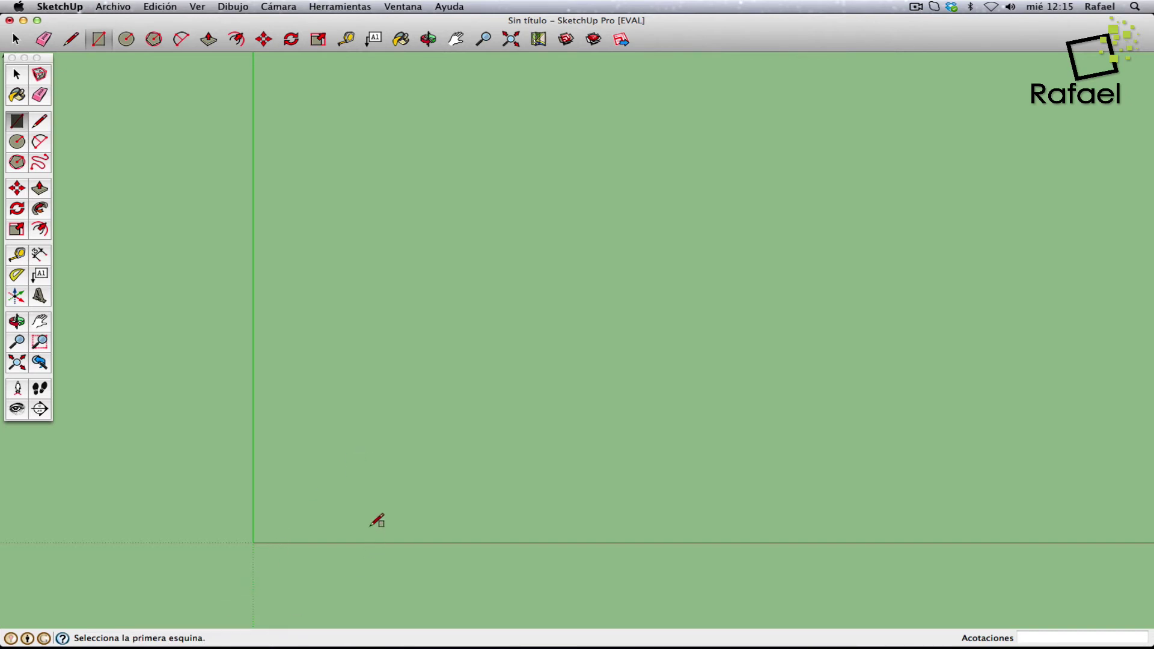
pyautogui.click(370, 497)
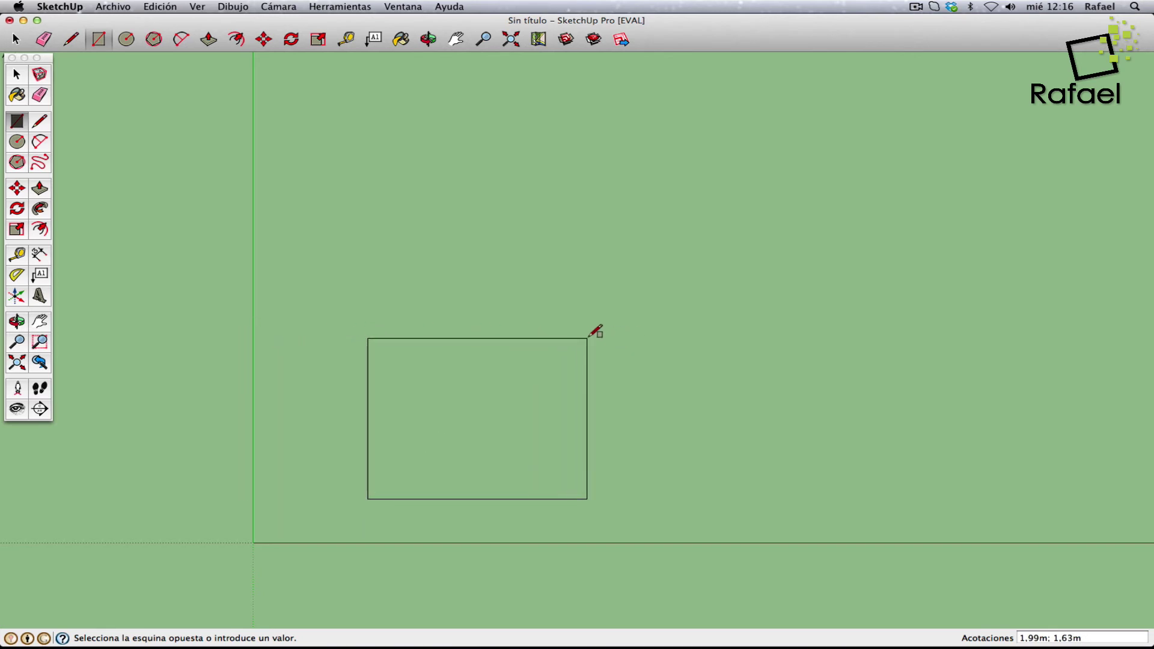
pyautogui.click(588, 337)
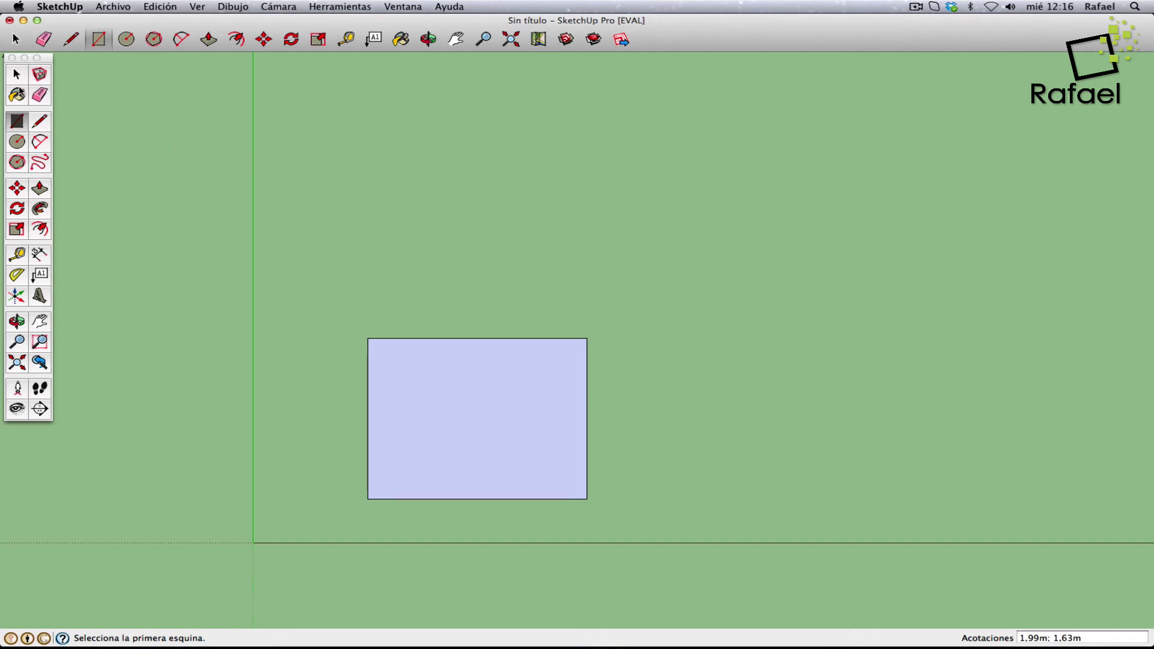
pyautogui.click(16, 74)
pyautogui.moveTo(279, 251)
pyautogui.mouseDown()
pyautogui.moveTo(639, 537)
pyautogui.moveTo(628, 517)
pyautogui.mouseUp()
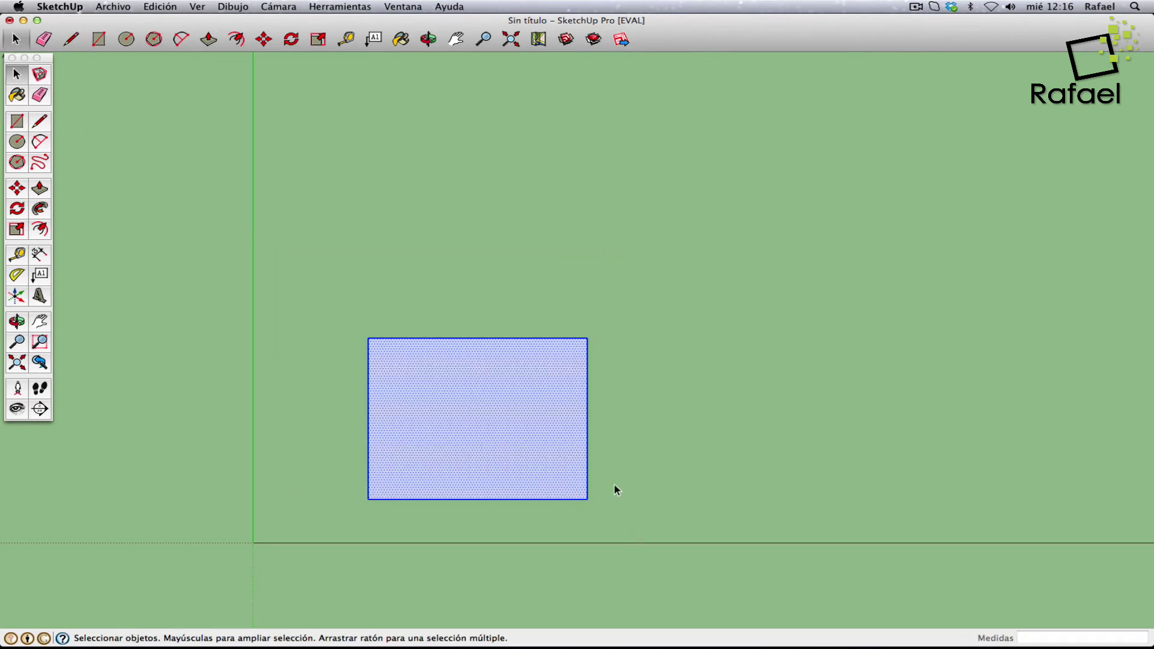
pyautogui.press('Delete')
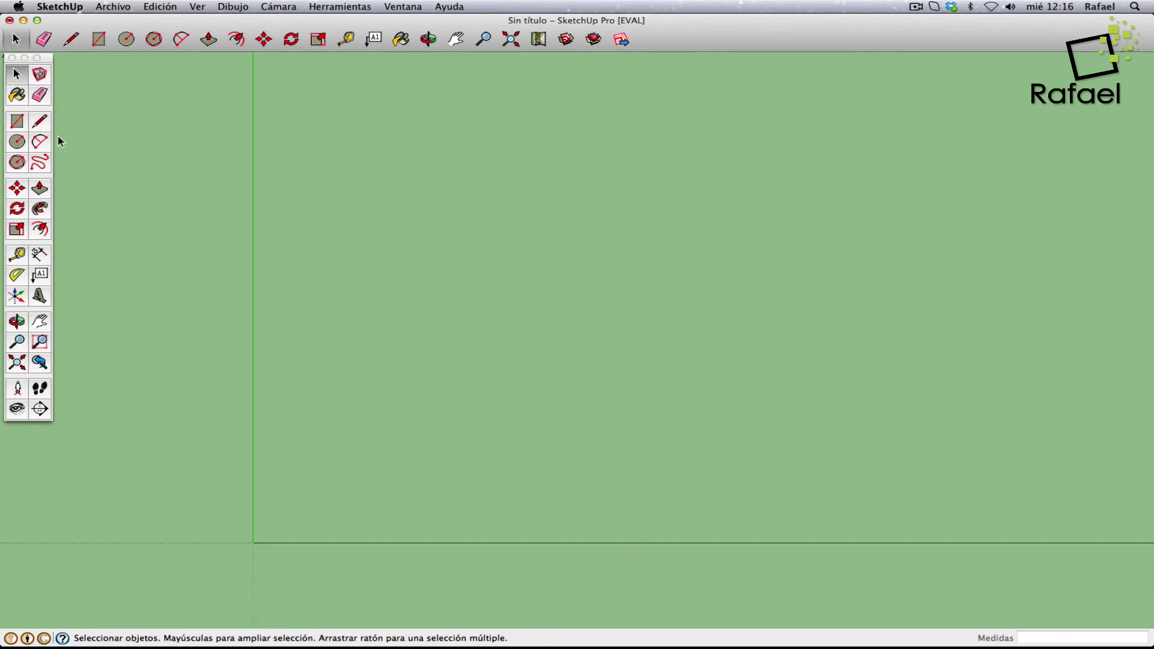
pyautogui.click(17, 143)
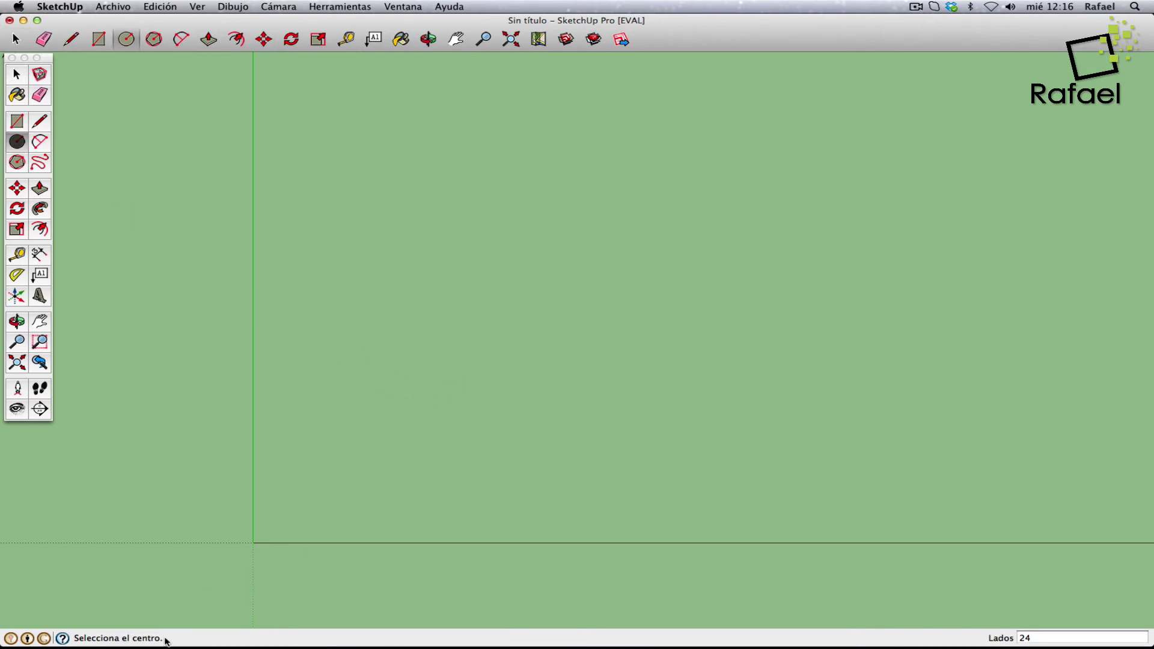
pyautogui.click(487, 378)
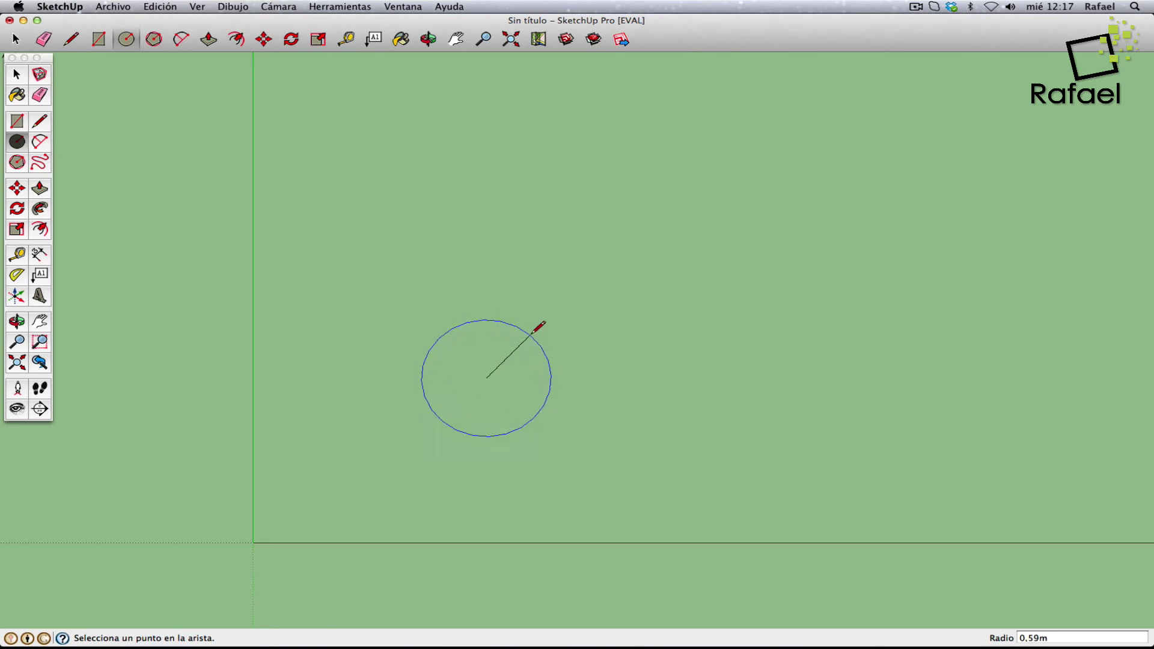
pyautogui.click(559, 378)
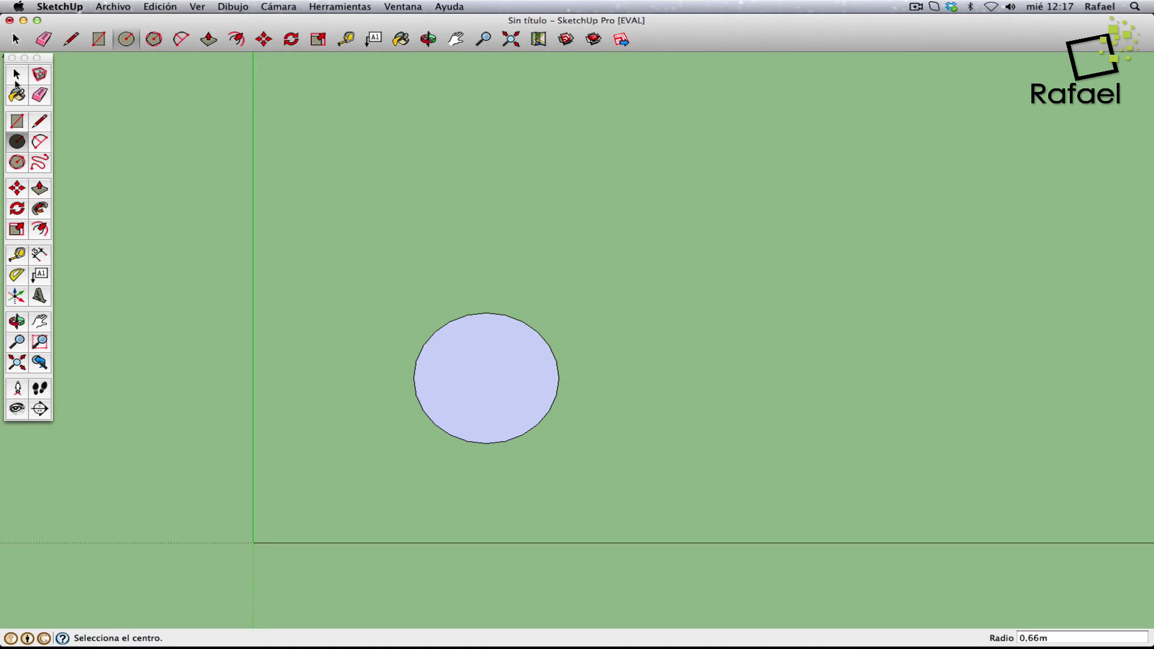
pyautogui.click(16, 77)
pyautogui.moveTo(296, 259); pyautogui.dragTo(592, 446)
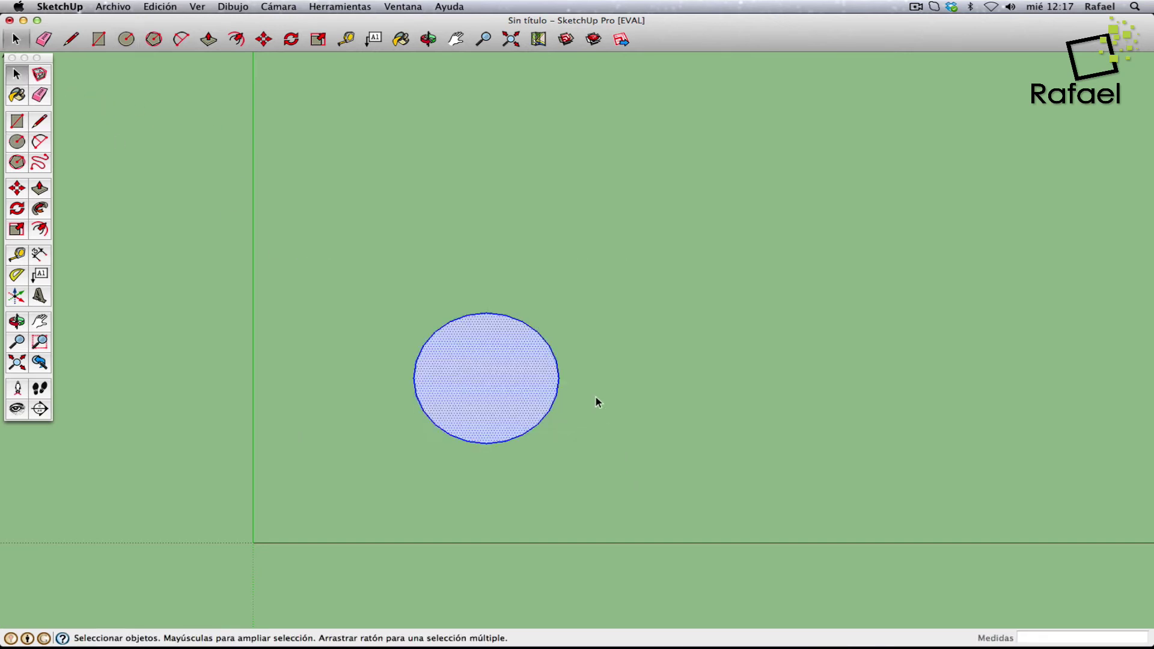
pyautogui.press('Delete')
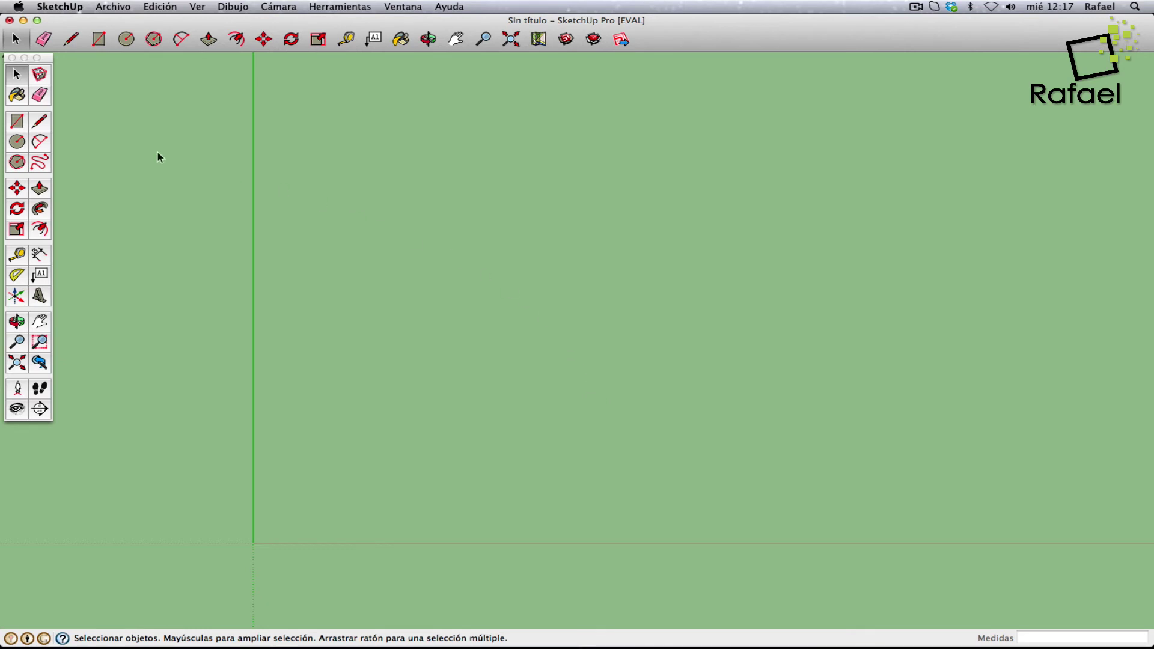
# - Draw a horizontal test line and undo it, then start a new line along the red axis
pyautogui.click(39, 121)
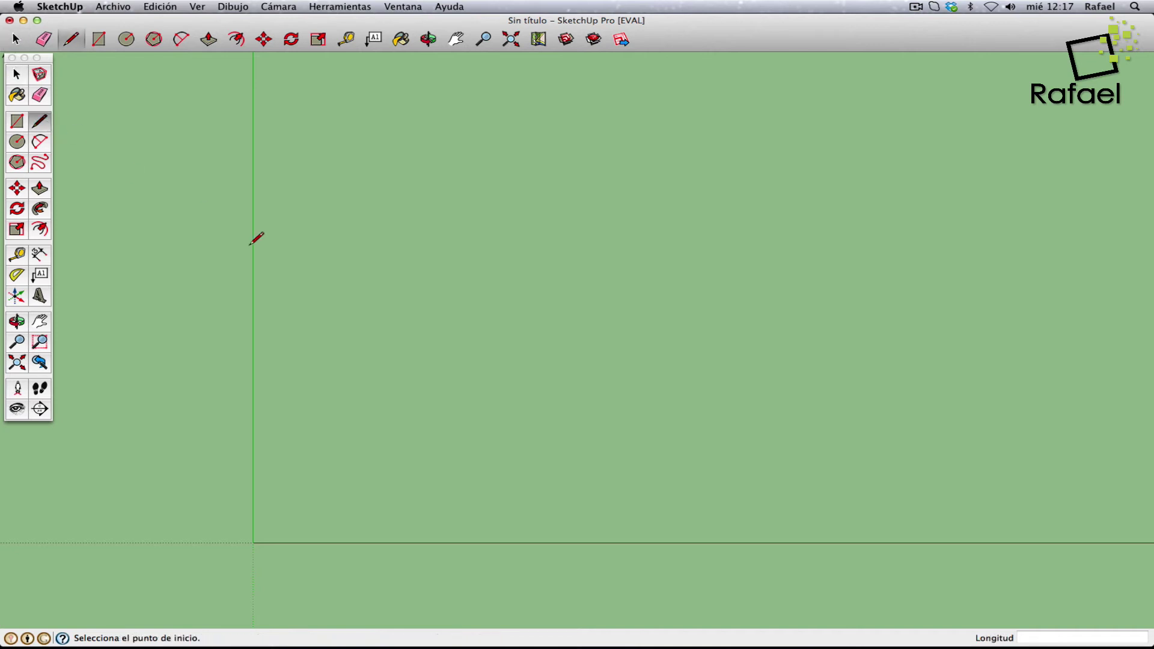
pyautogui.click(397, 408)
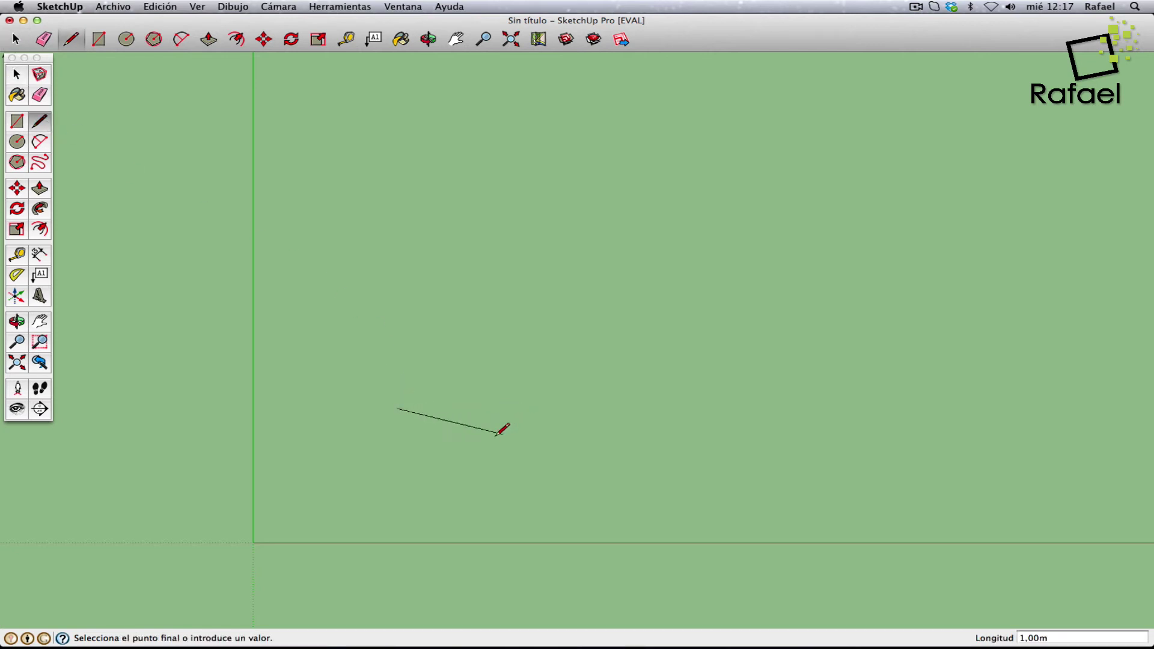
pyautogui.click(601, 408)
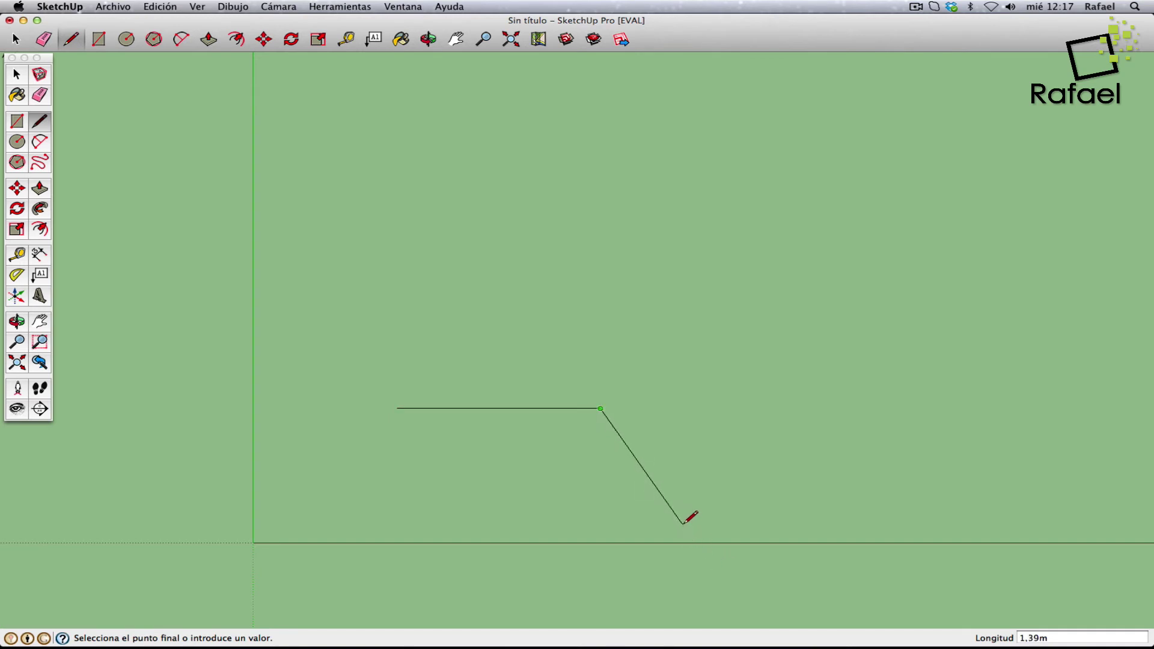
pyautogui.press('BackSpace')
pyautogui.press('Escape')
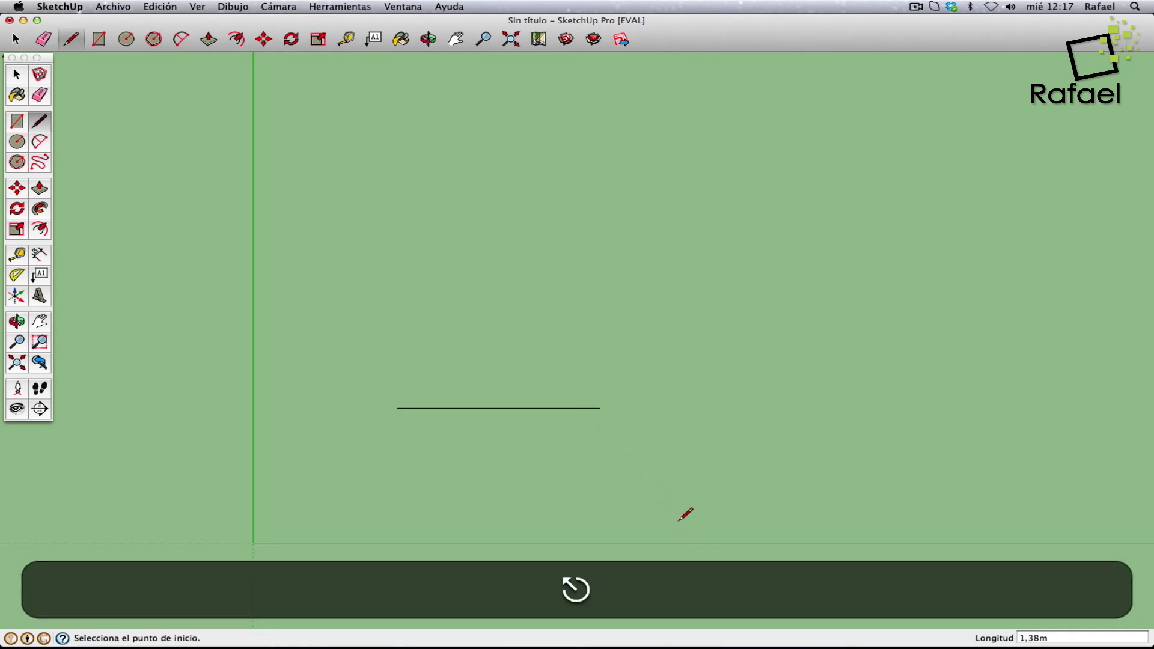
pyautogui.press('super+z')
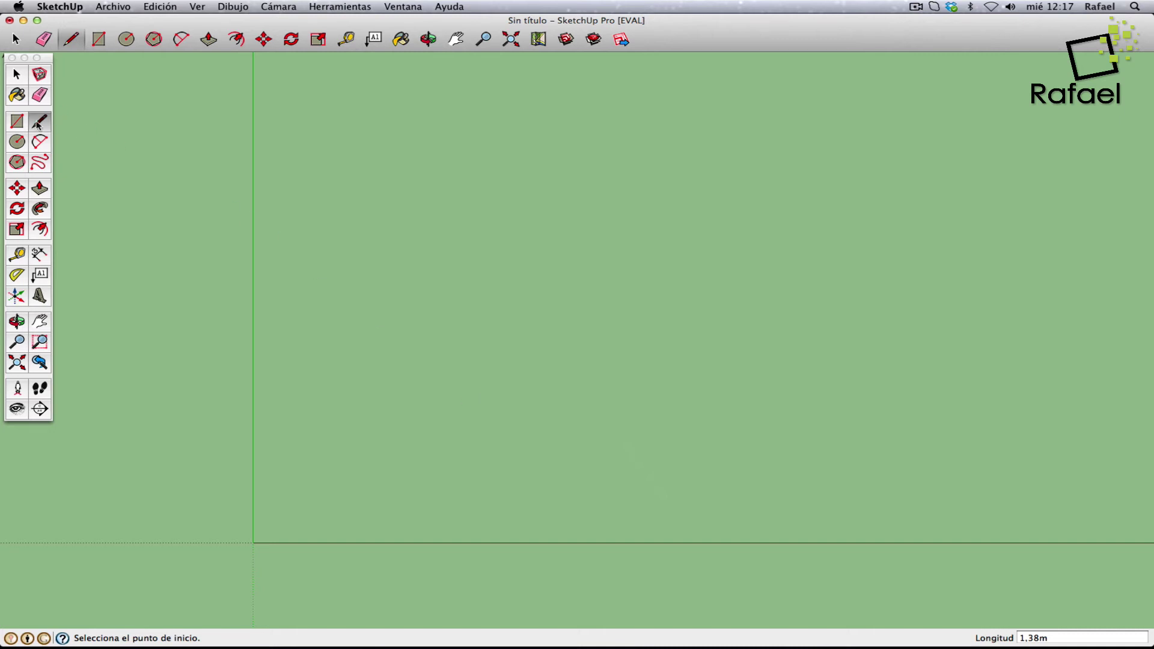
pyautogui.click(342, 428)
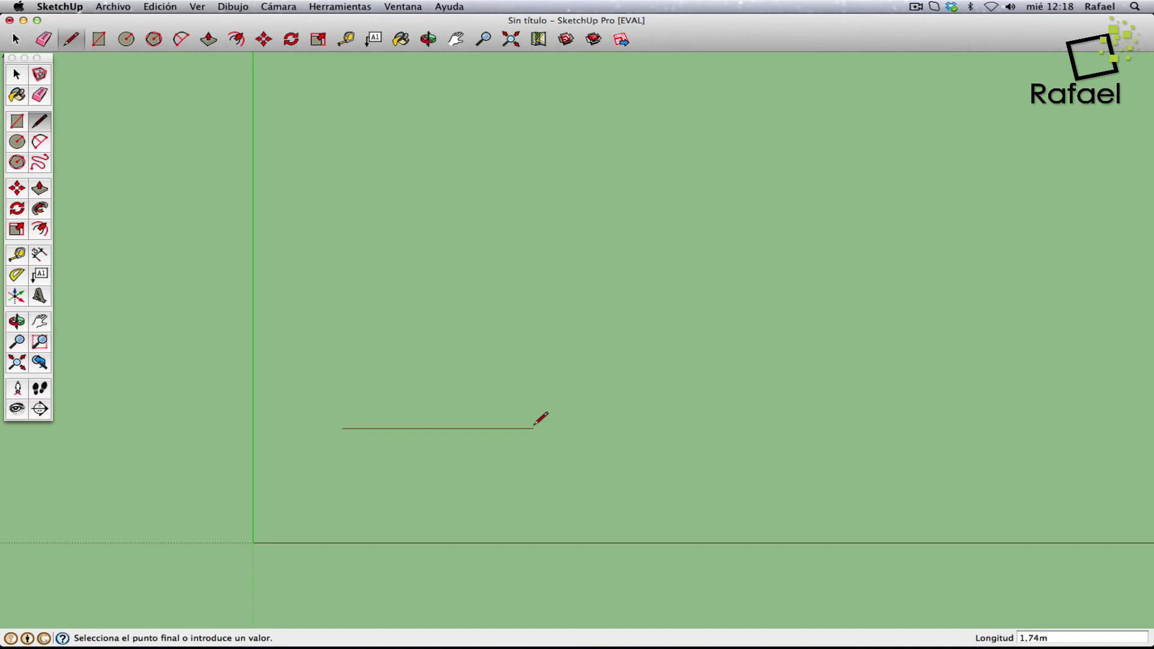
# - Draw three connected edges of 1m, 2m and 20cm, then end the line
pyautogui.write('1')
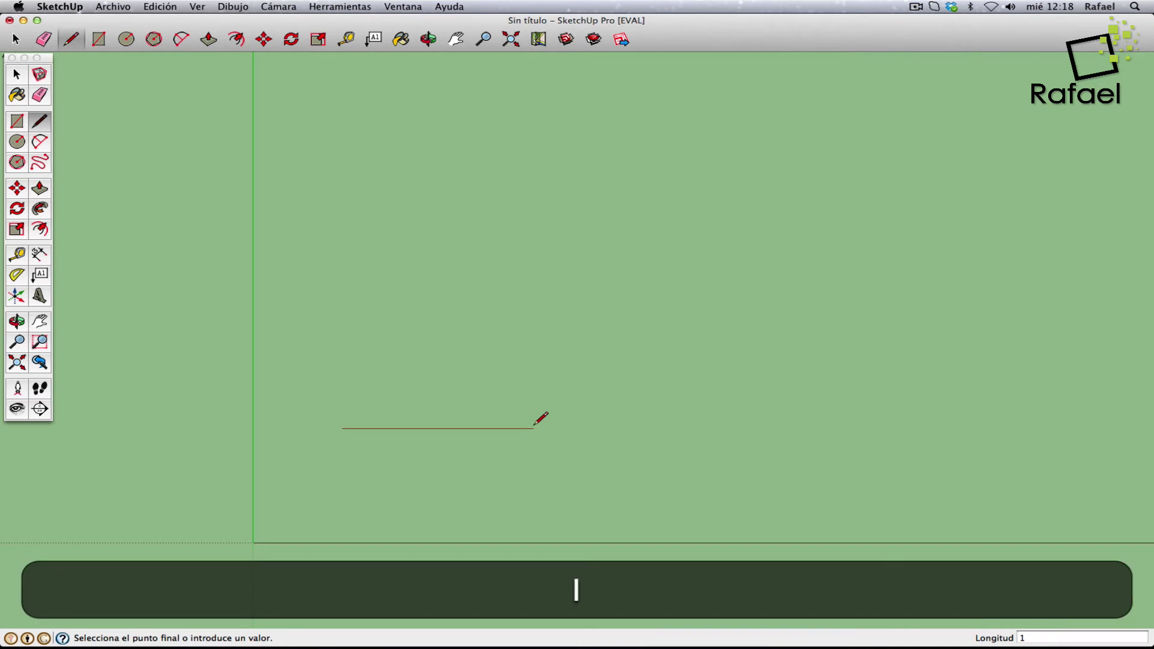
pyautogui.write('m')
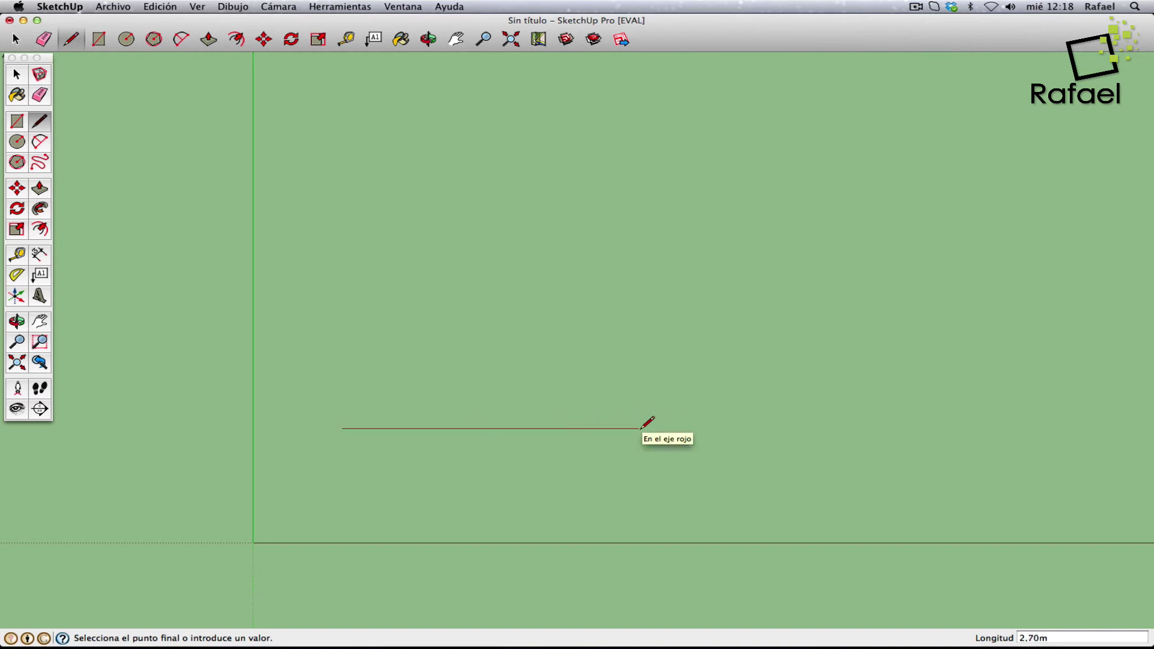
pyautogui.write('1')
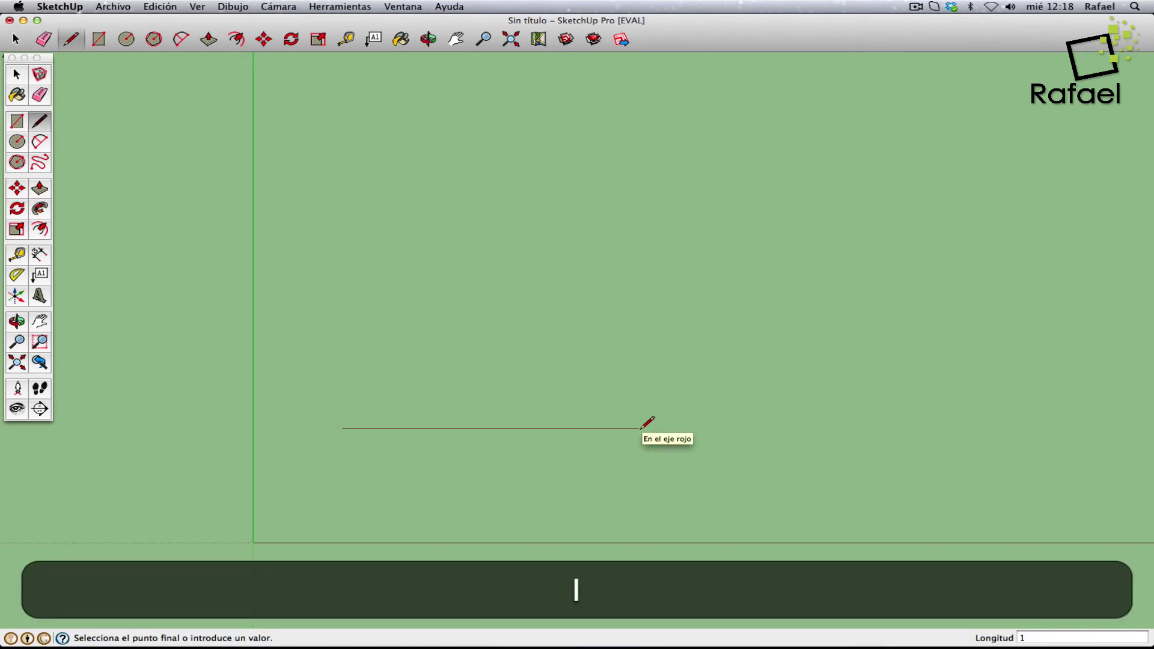
pyautogui.write('m')
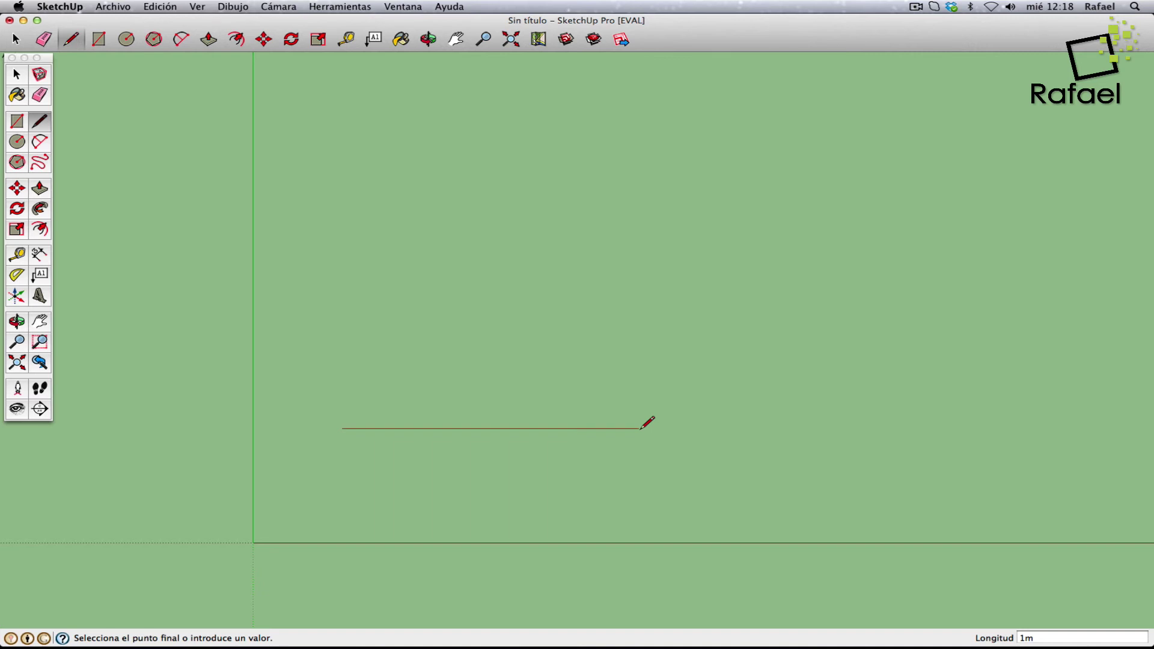
pyautogui.press('Return')
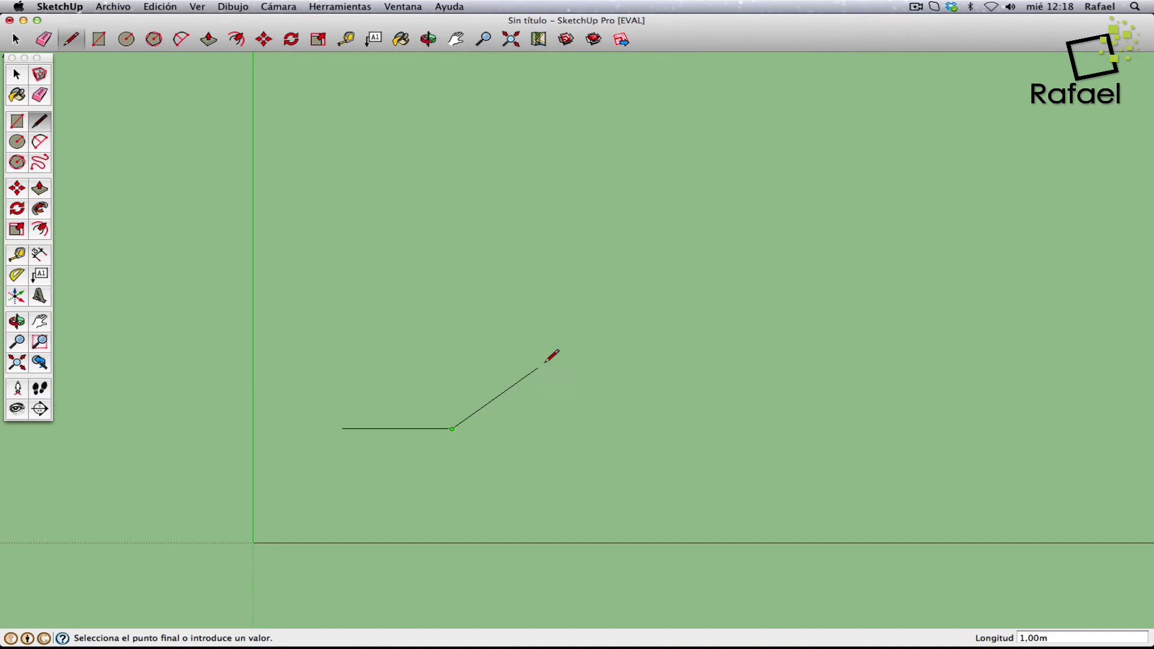
pyautogui.write('2m')
pyautogui.press('Return')
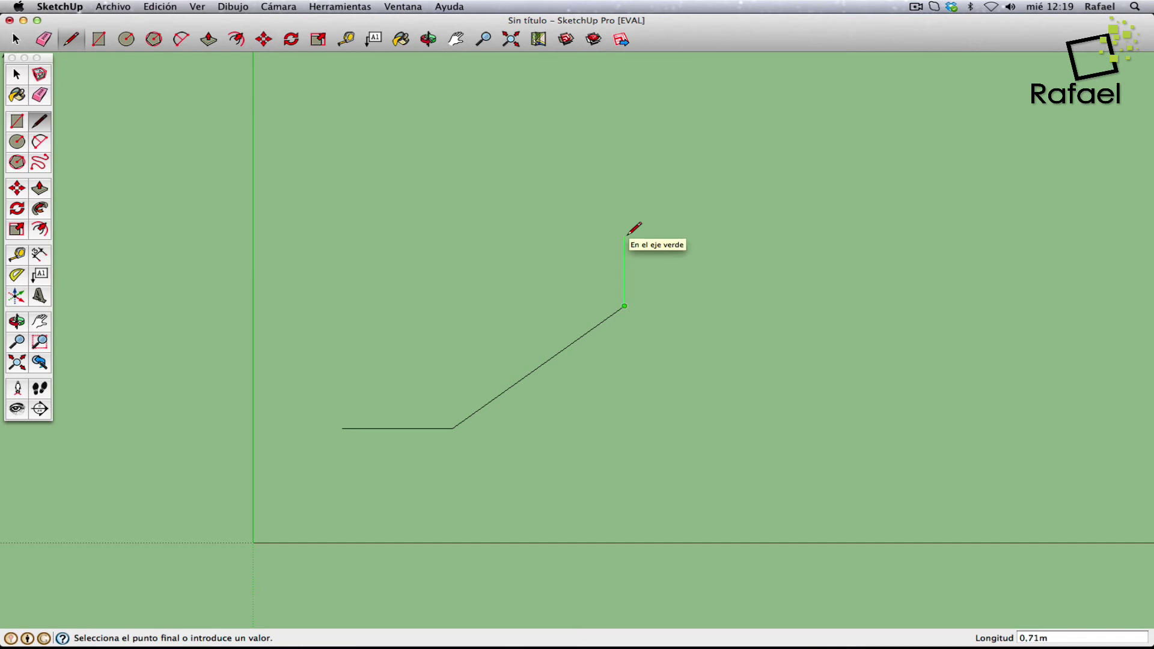
pyautogui.write('2')
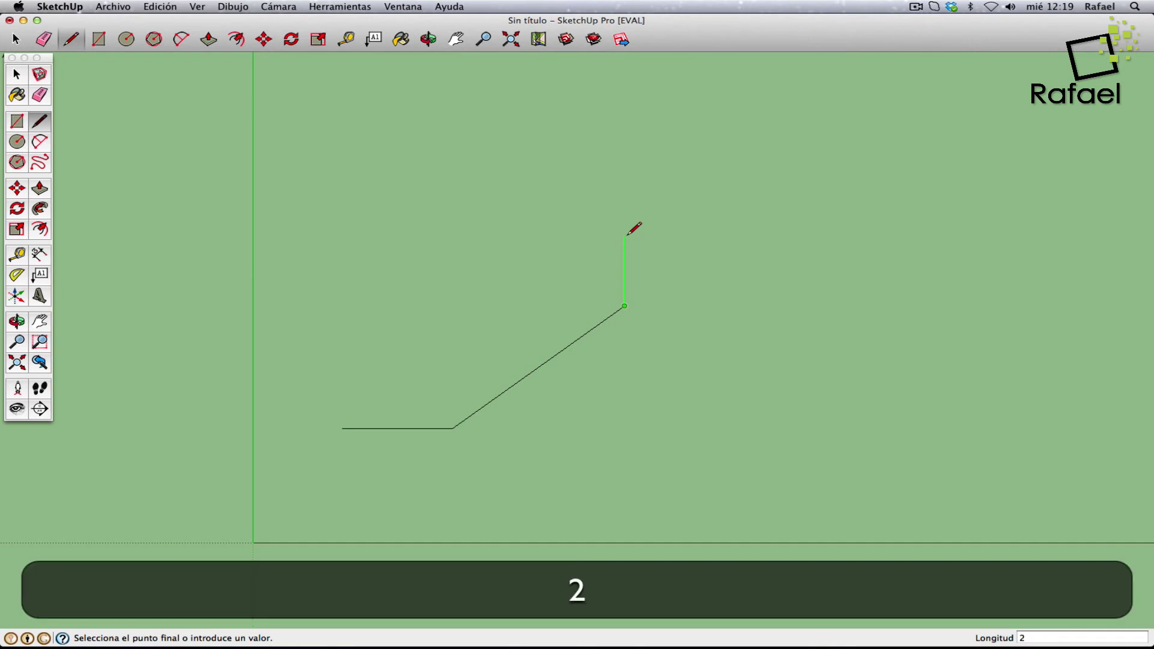
pyautogui.write('0cm')
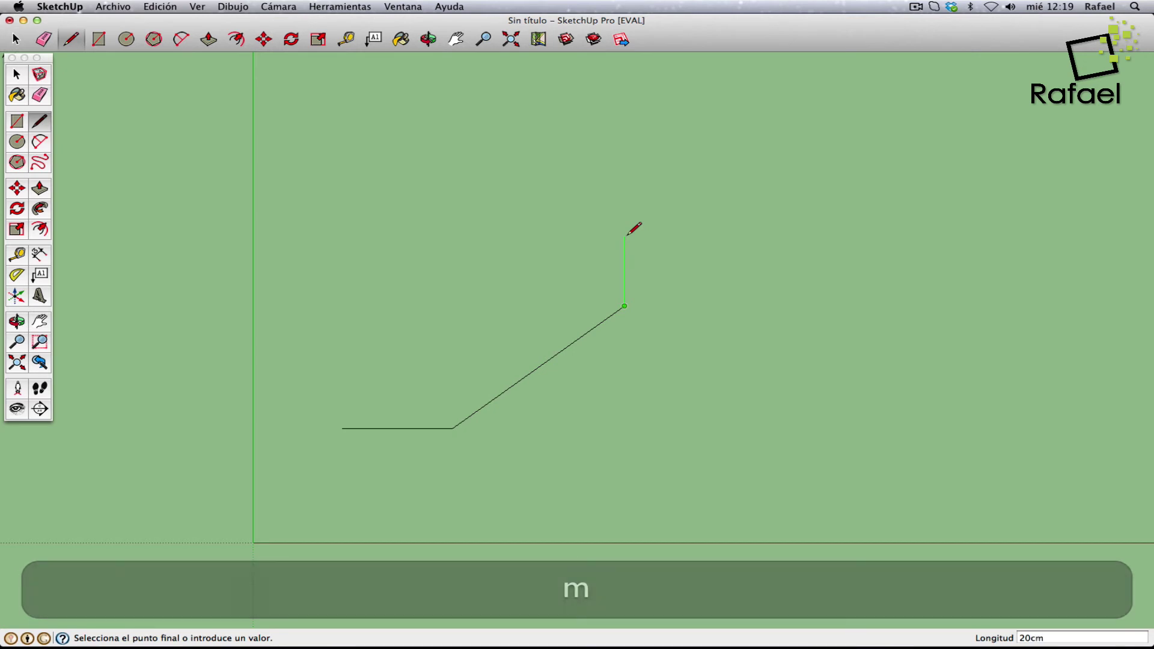
pyautogui.press('Return')
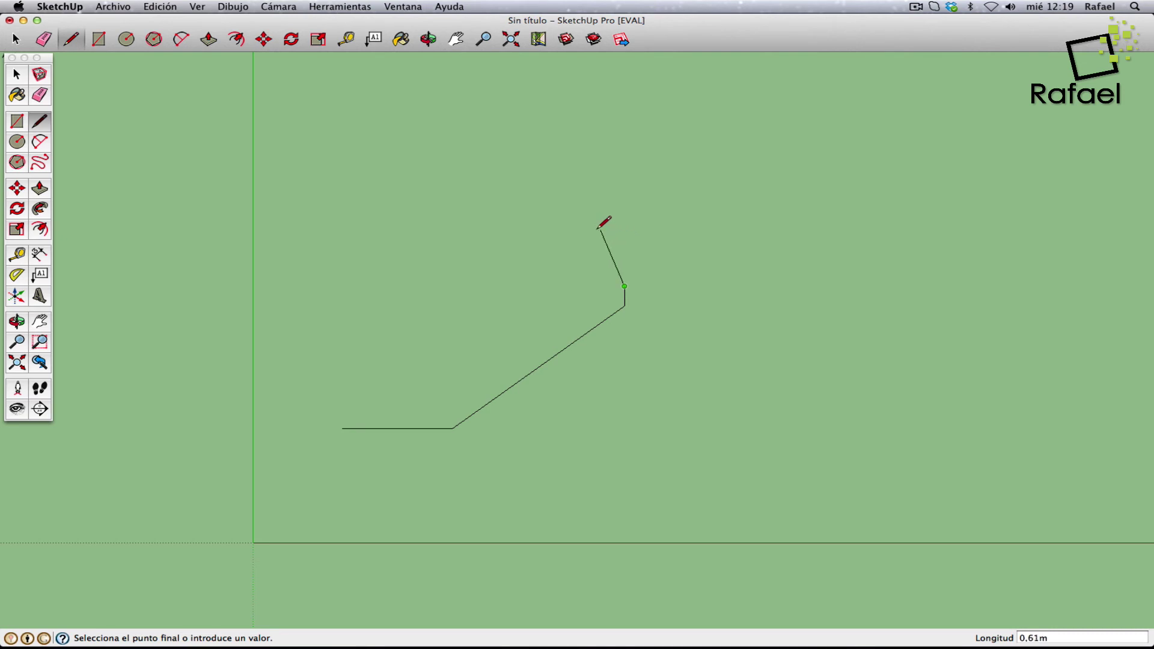
pyautogui.press('Escape')
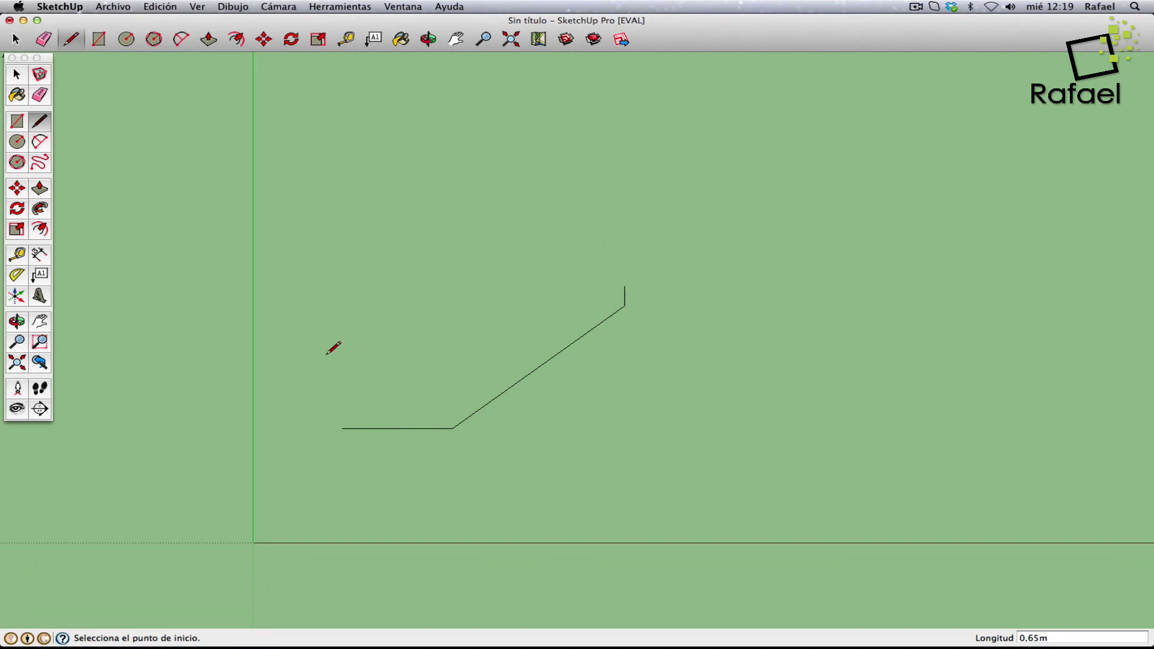
pyautogui.click(19, 259)
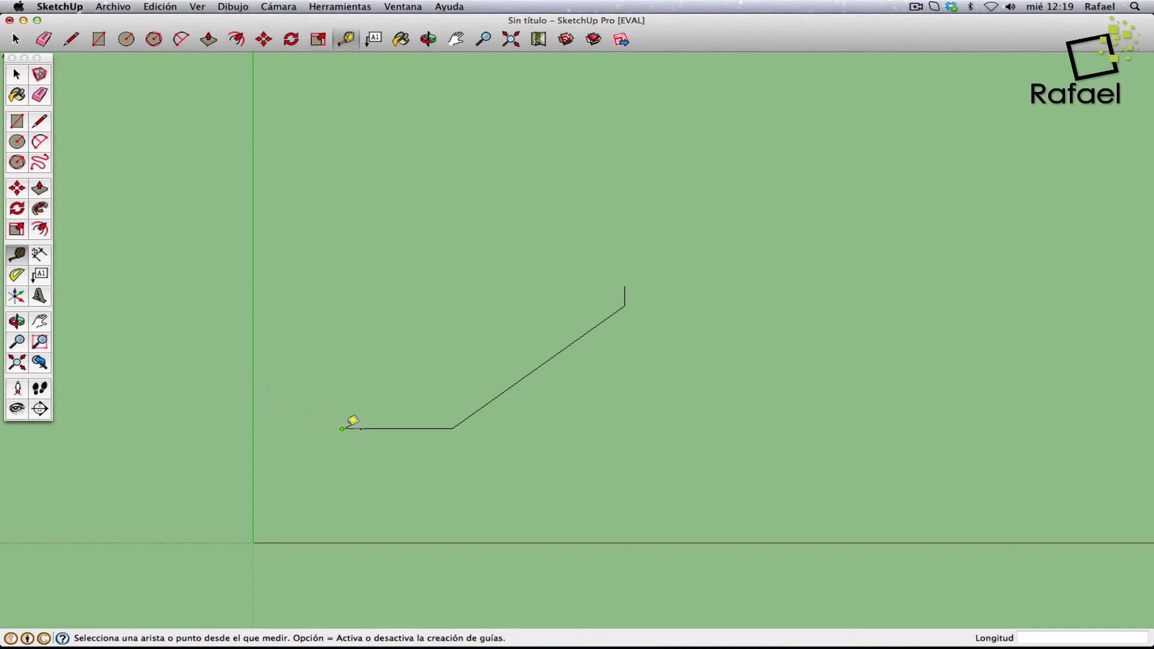
pyautogui.click(342, 429)
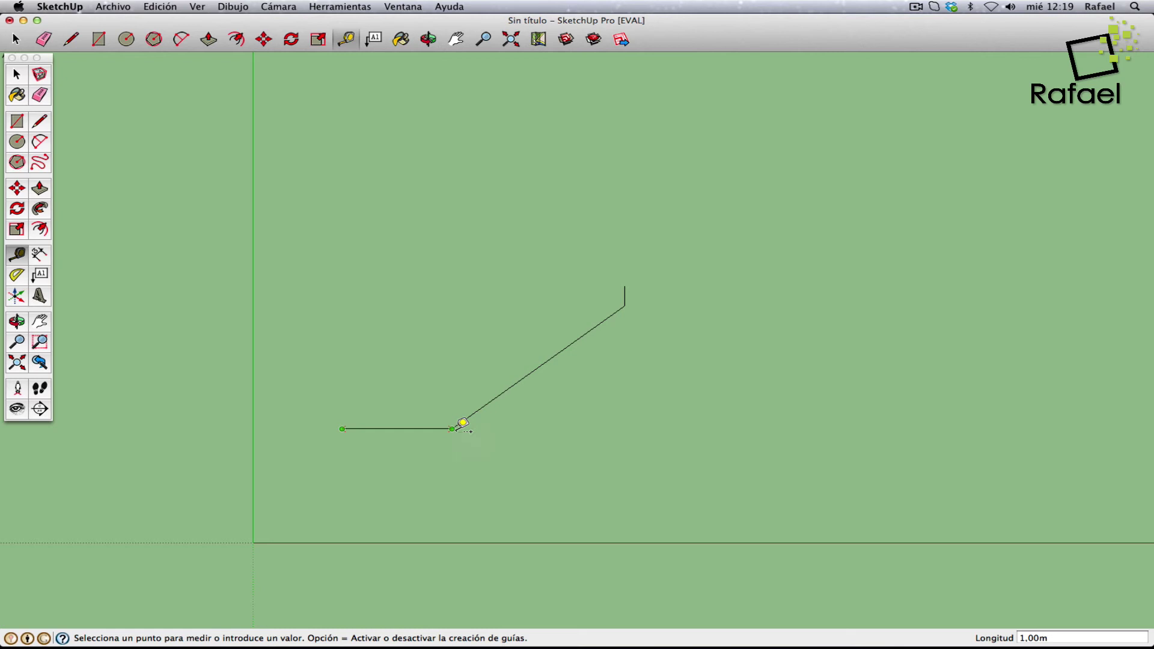
pyautogui.click(456, 428)
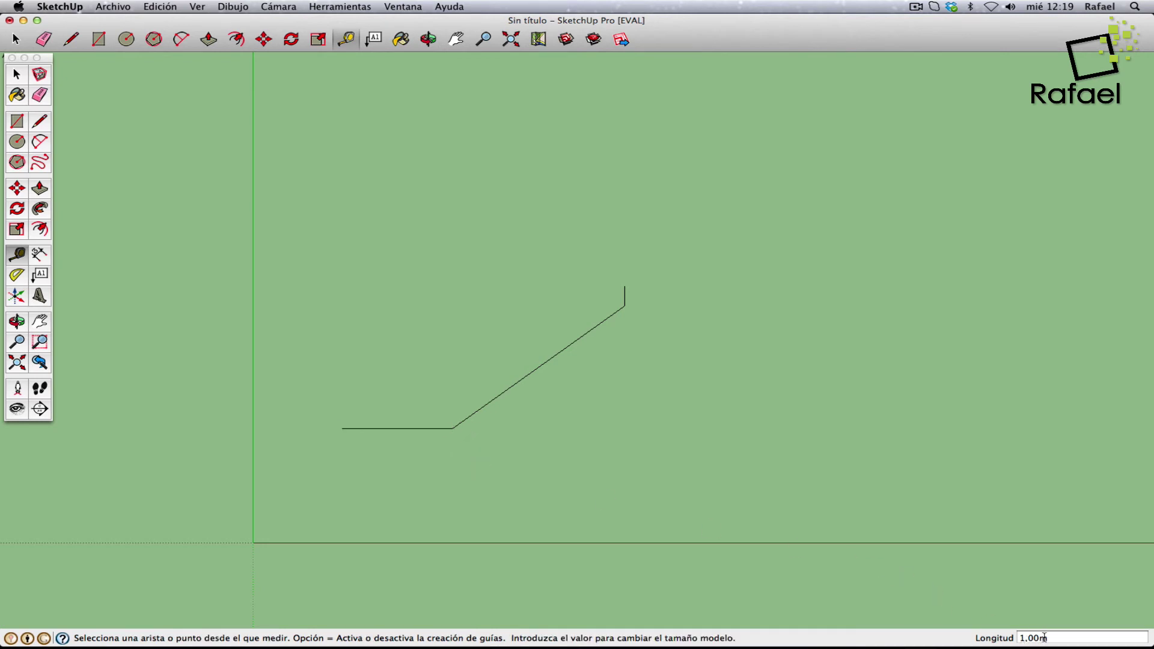
pyautogui.click(452, 428)
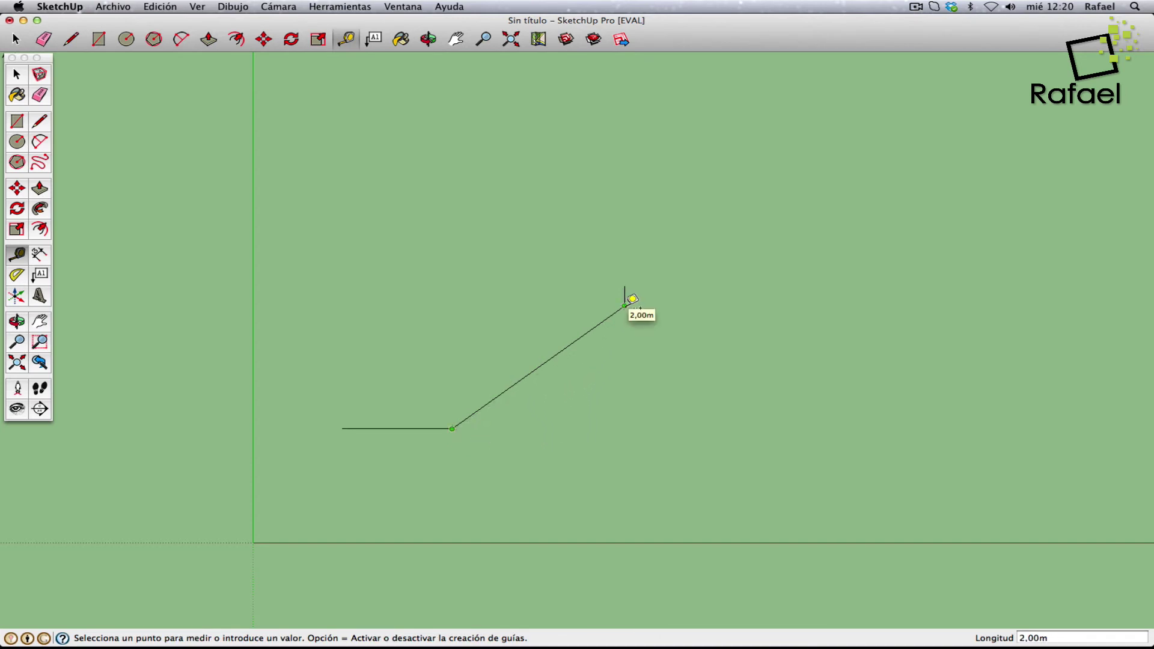
pyautogui.click(632, 299)
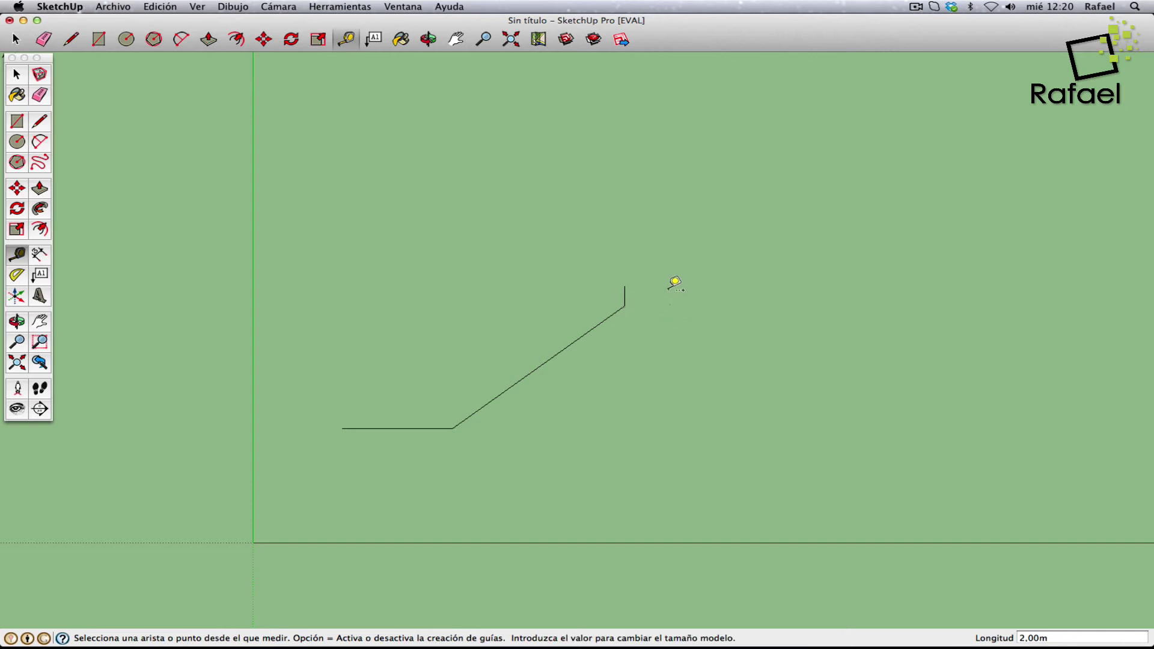
pyautogui.click(631, 301)
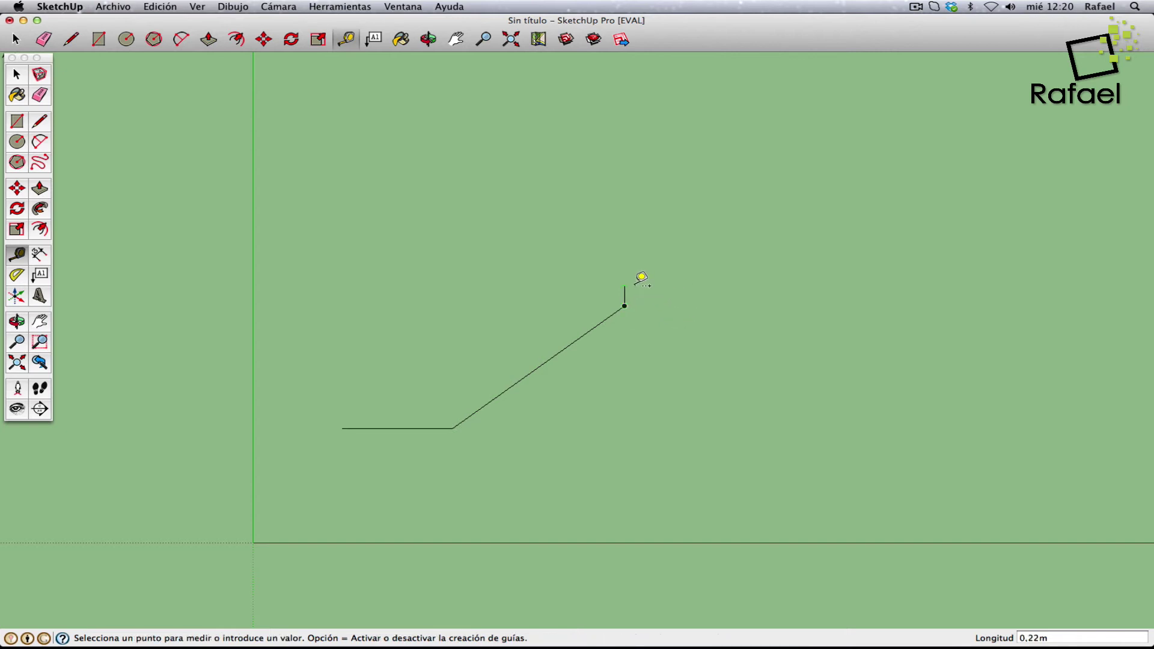
pyautogui.click(631, 279)
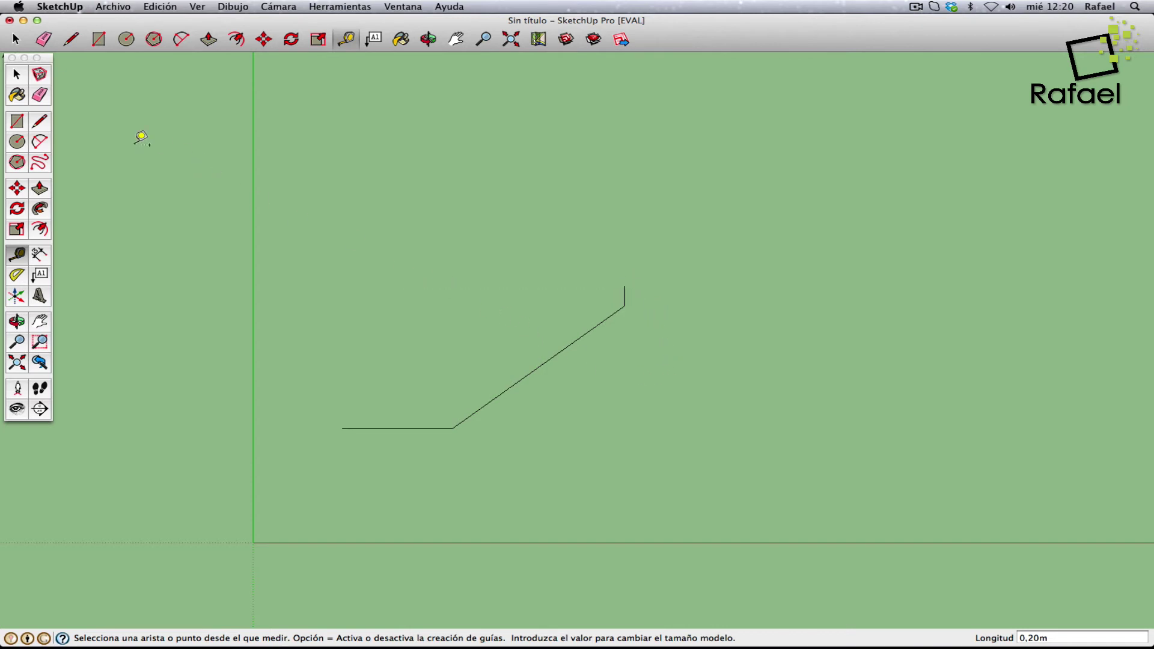
pyautogui.click(16, 74)
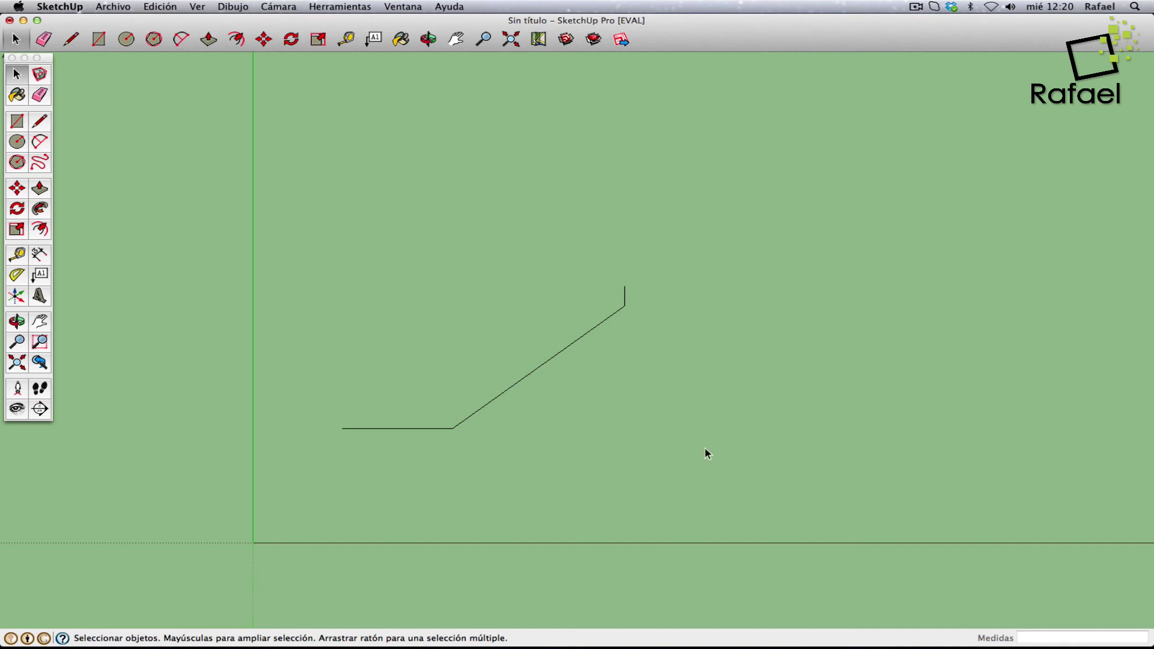
# - Erase the drawn lines and draw a 1m by 2m rectangle
pyautogui.moveTo(299, 237); pyautogui.dragTo(778, 495)
pyautogui.press('Delete')
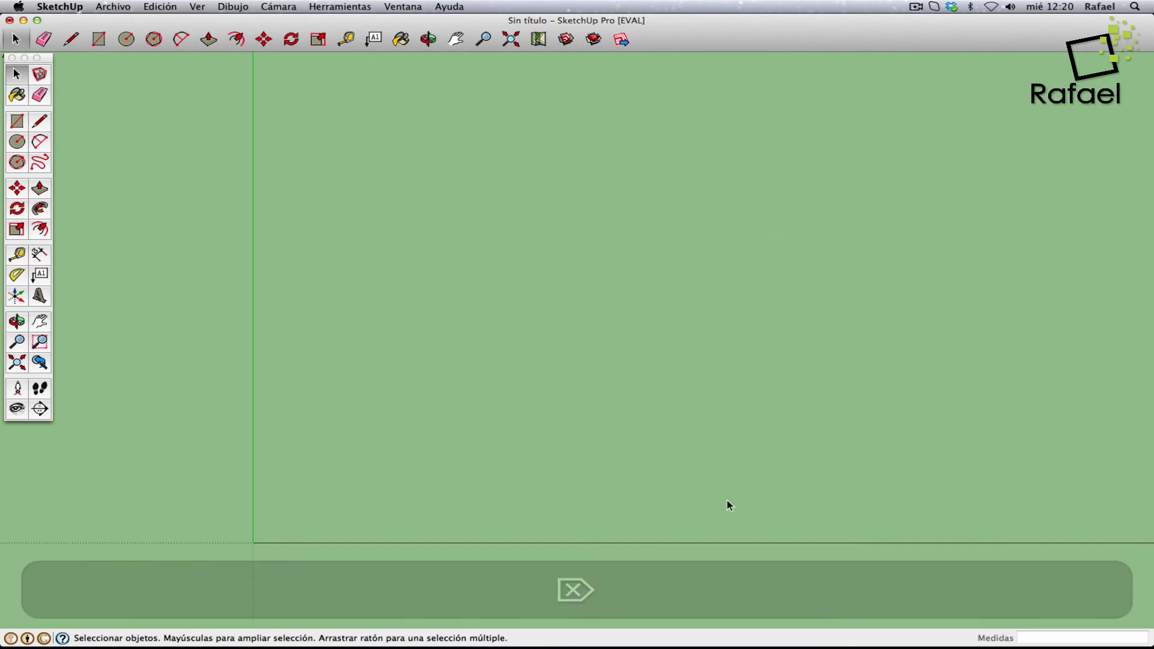
pyautogui.click(17, 124)
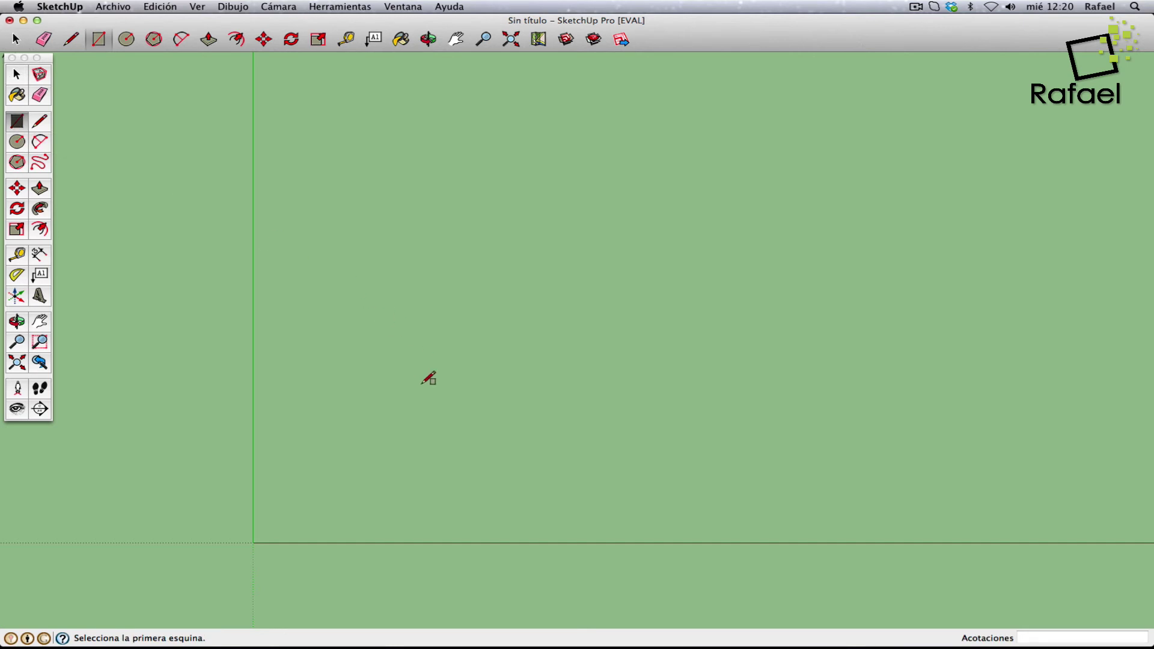
pyautogui.click(426, 413)
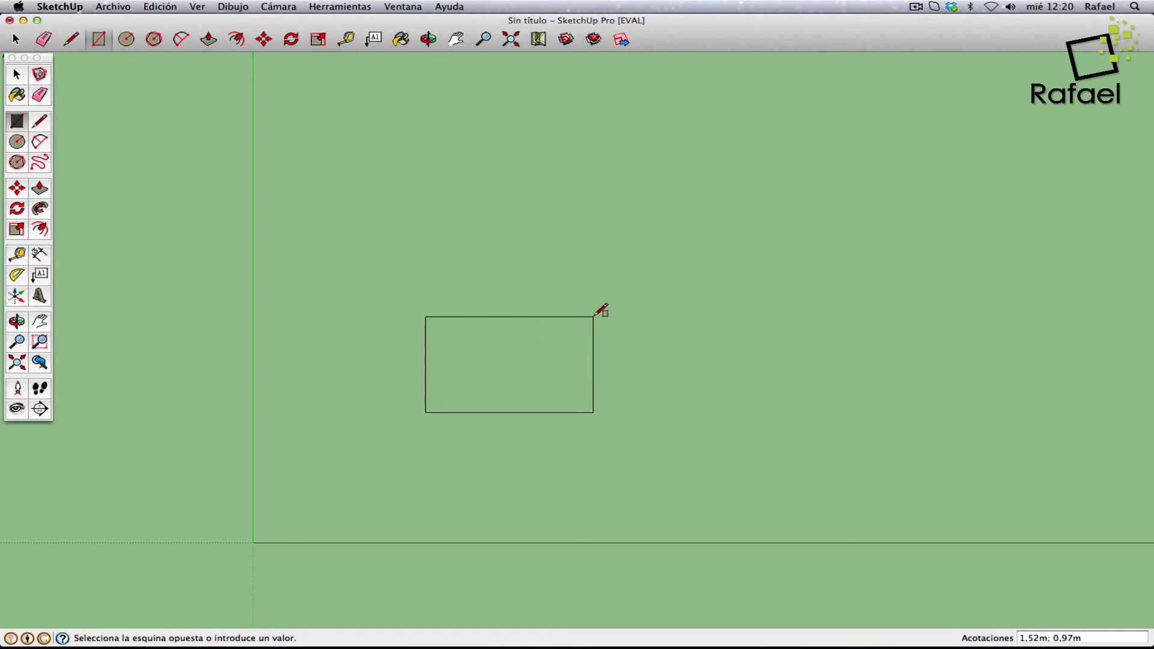
pyautogui.write('1m;')
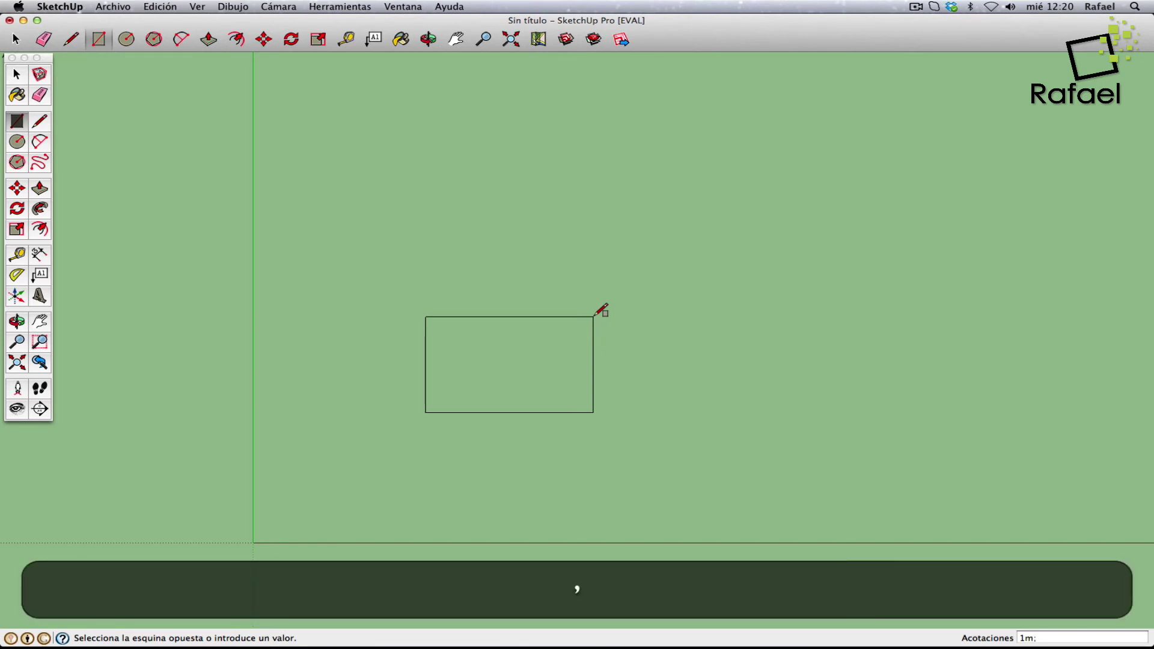
pyautogui.write('2')
pyautogui.write('m')
pyautogui.press('Return')
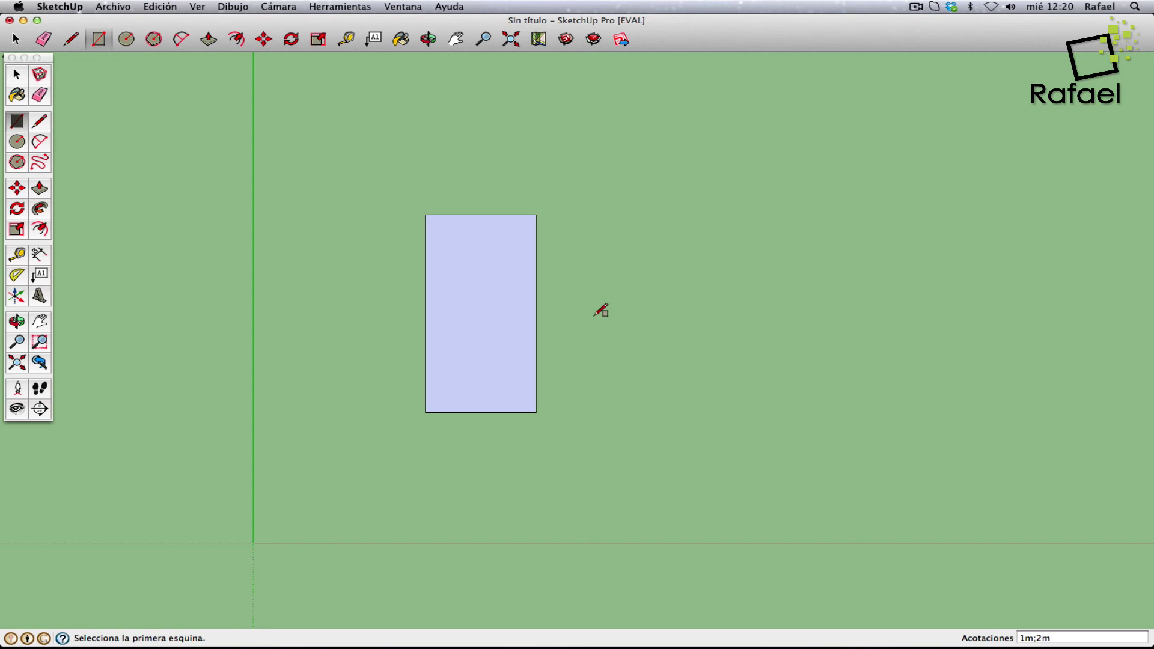
# - Select the rectangle and delete it
pyautogui.click(16, 74)
pyautogui.moveTo(360, 162); pyautogui.dragTo(640, 475)
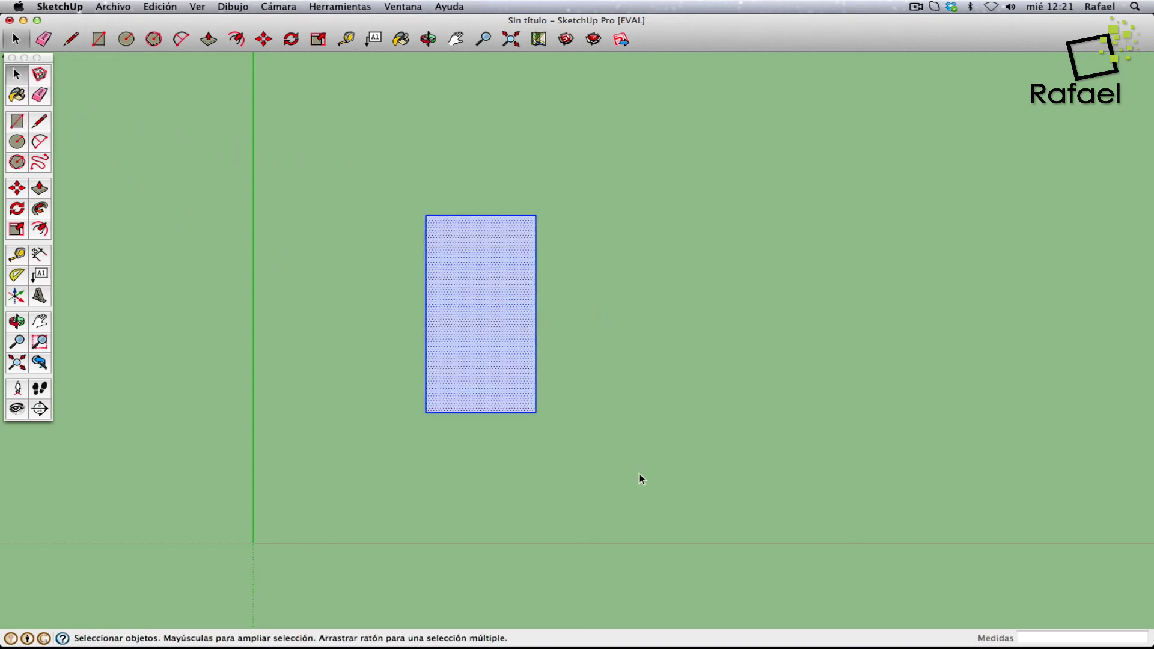
pyautogui.press('Delete')
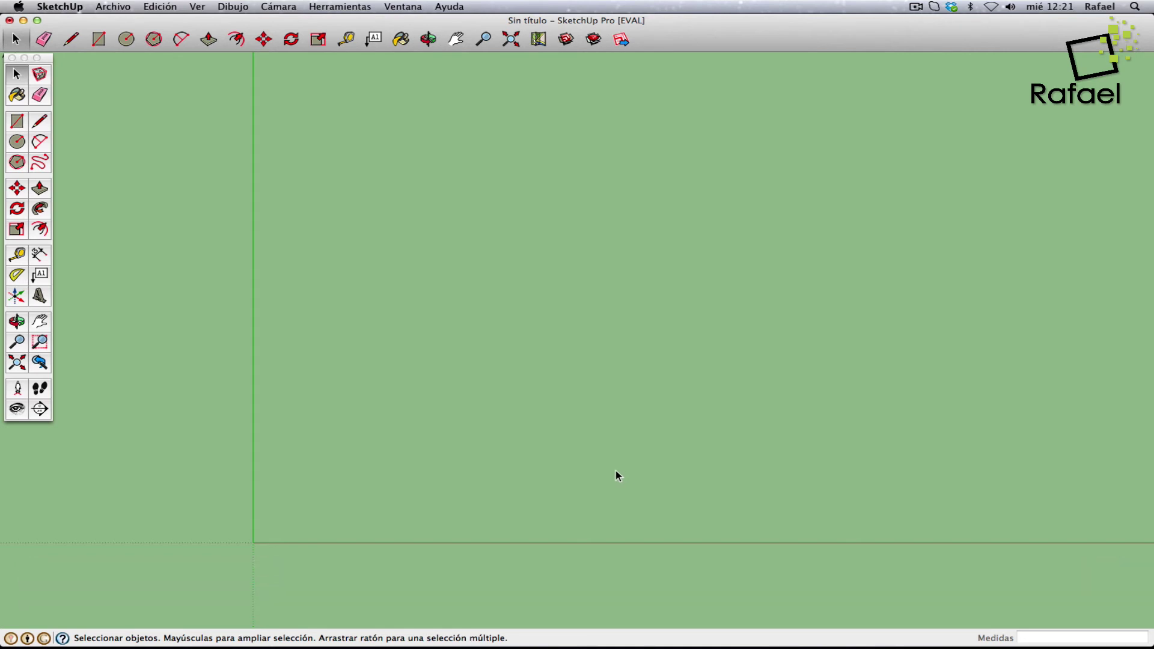
# - Draw a circle with a 34cm radius
pyautogui.click(17, 141)
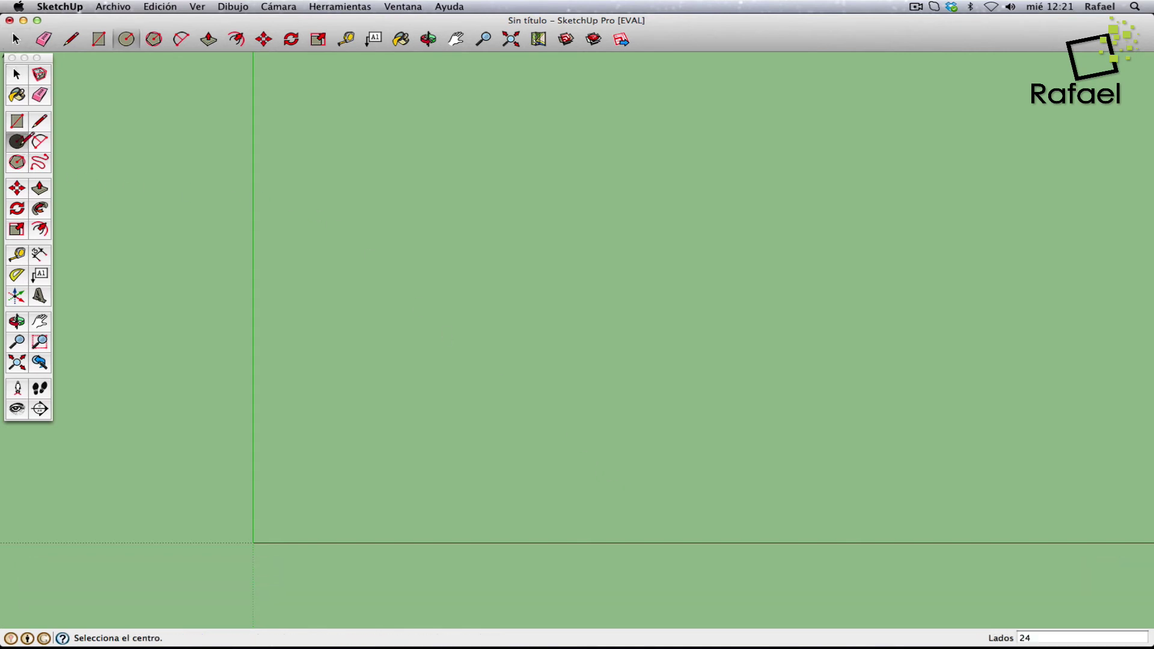
pyautogui.click(583, 365)
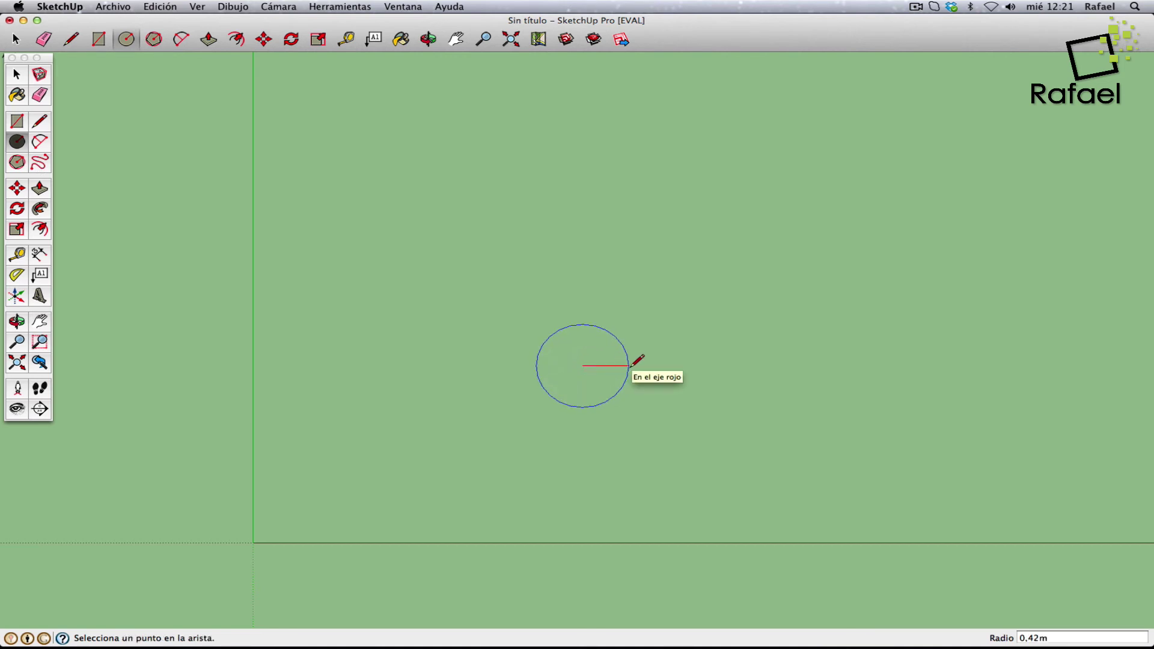
pyautogui.write('34')
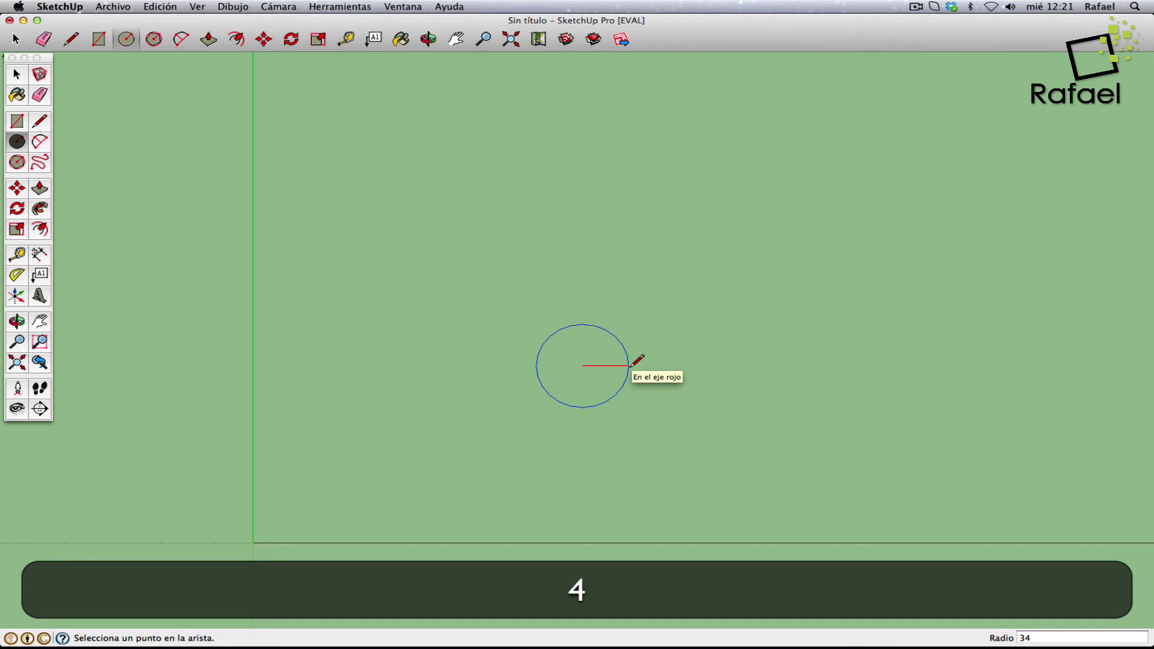
pyautogui.write('cm')
pyautogui.press('Return')
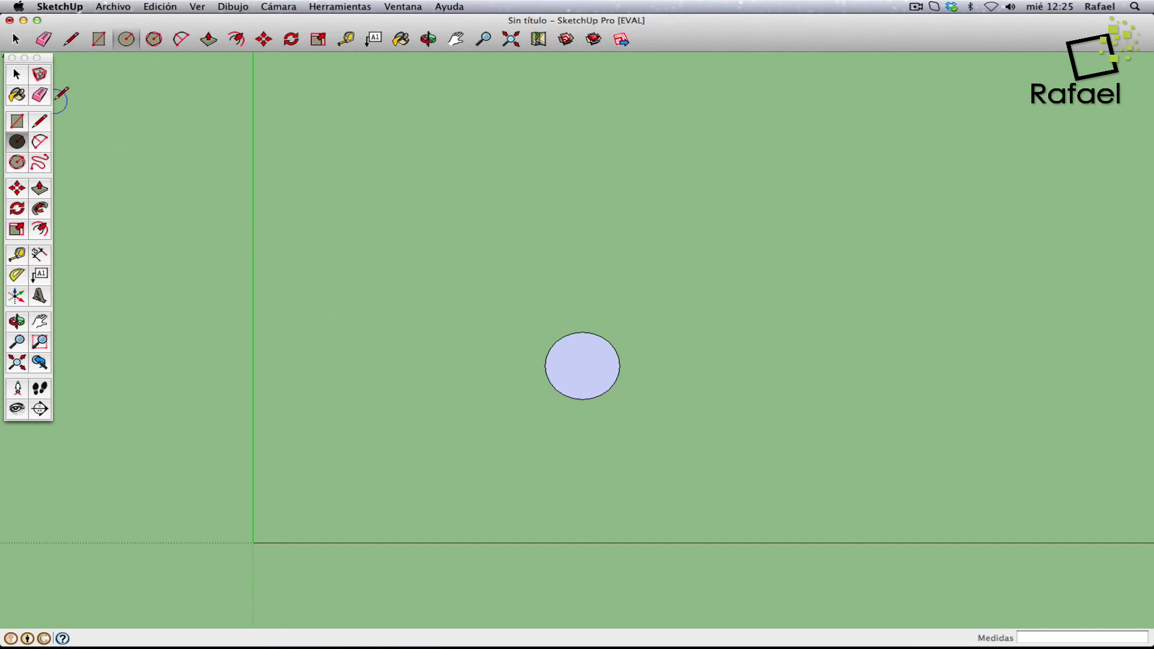
# - Select the circle and delete it
pyautogui.click(17, 74)
pyautogui.moveTo(508, 303); pyautogui.dragTo(663, 433)
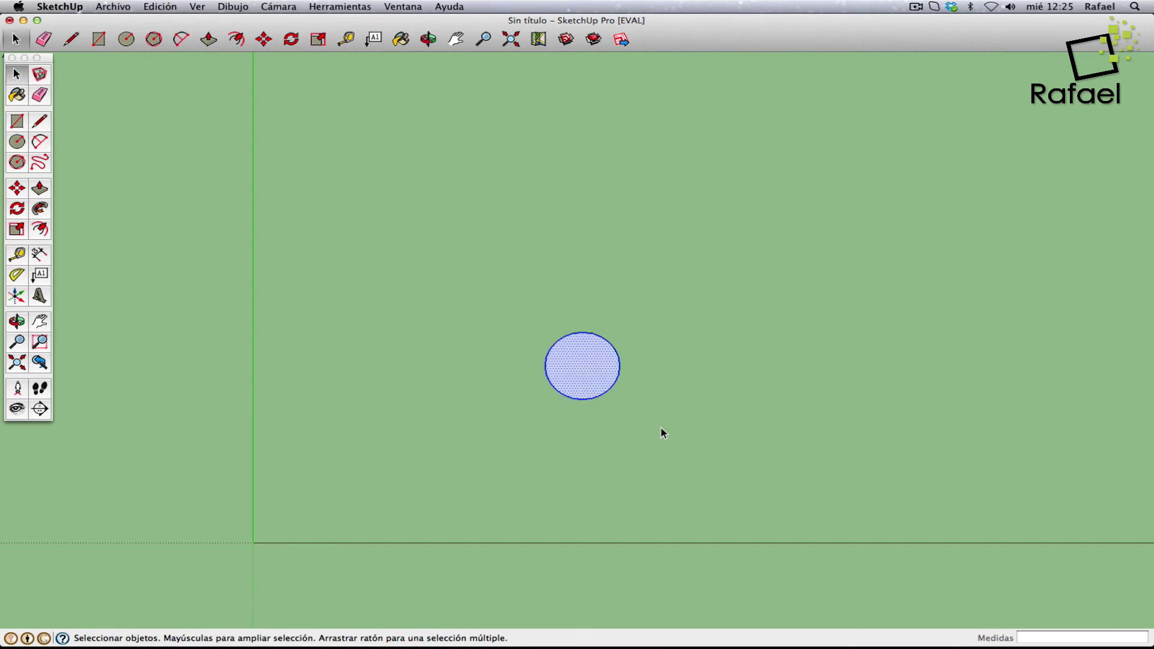
pyautogui.press('Delete')
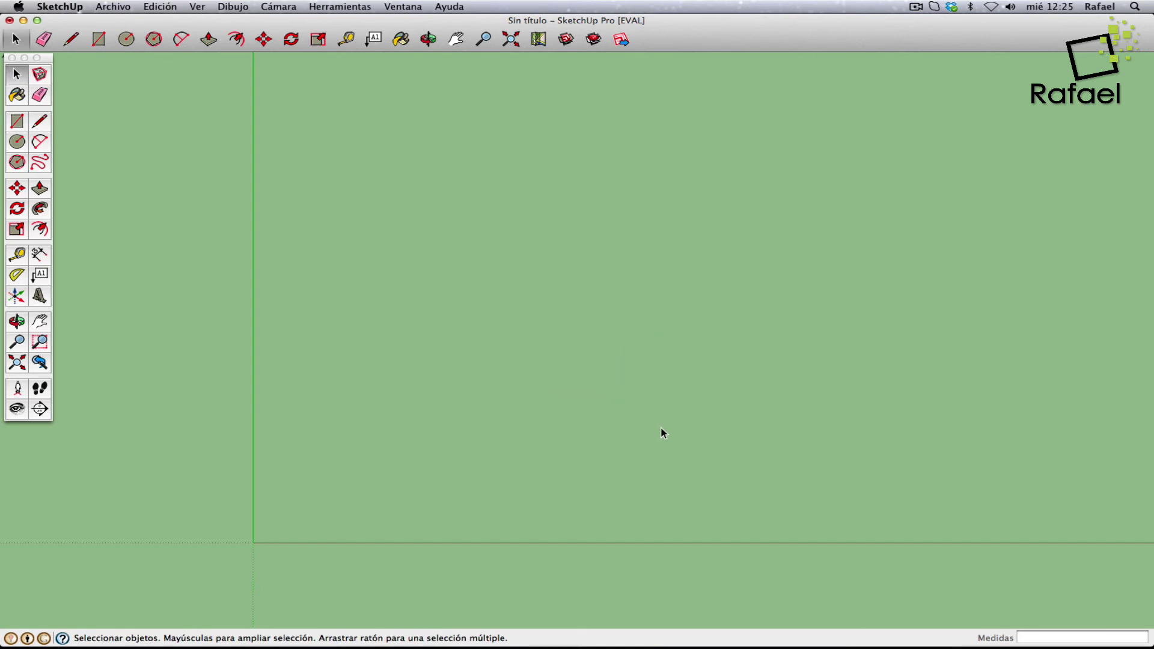
pyautogui.click(41, 122)
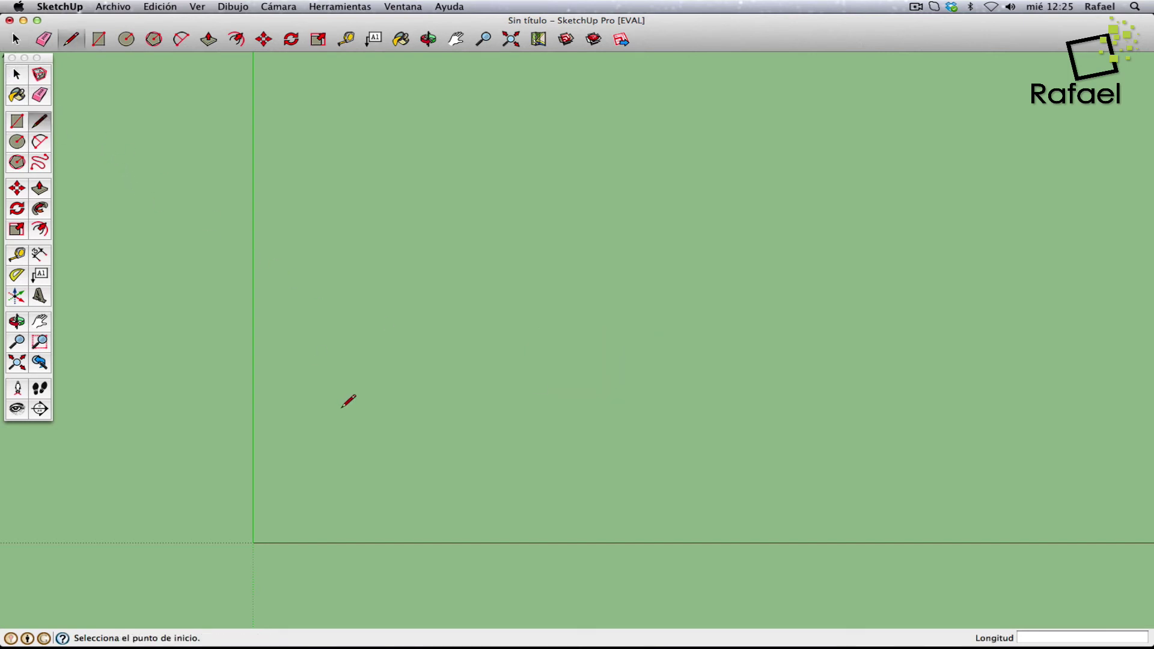
pyautogui.click(379, 424)
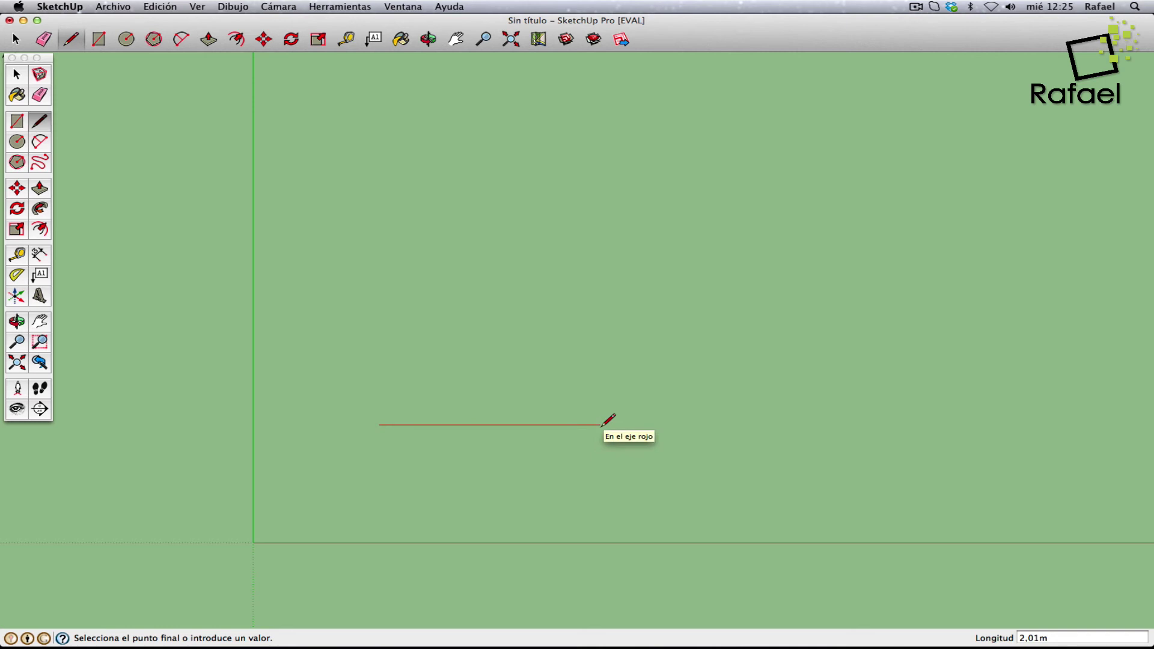
pyautogui.press('Escape')
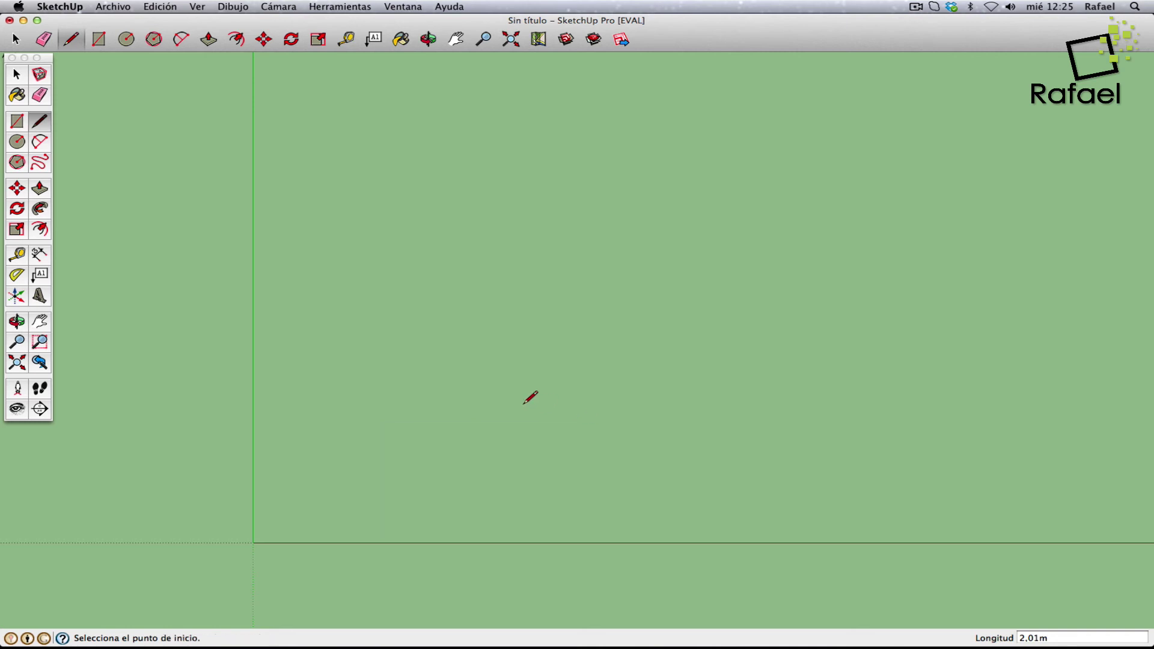
# - Place a protractor guide line at 15° from the red axis
pyautogui.click(17, 276)
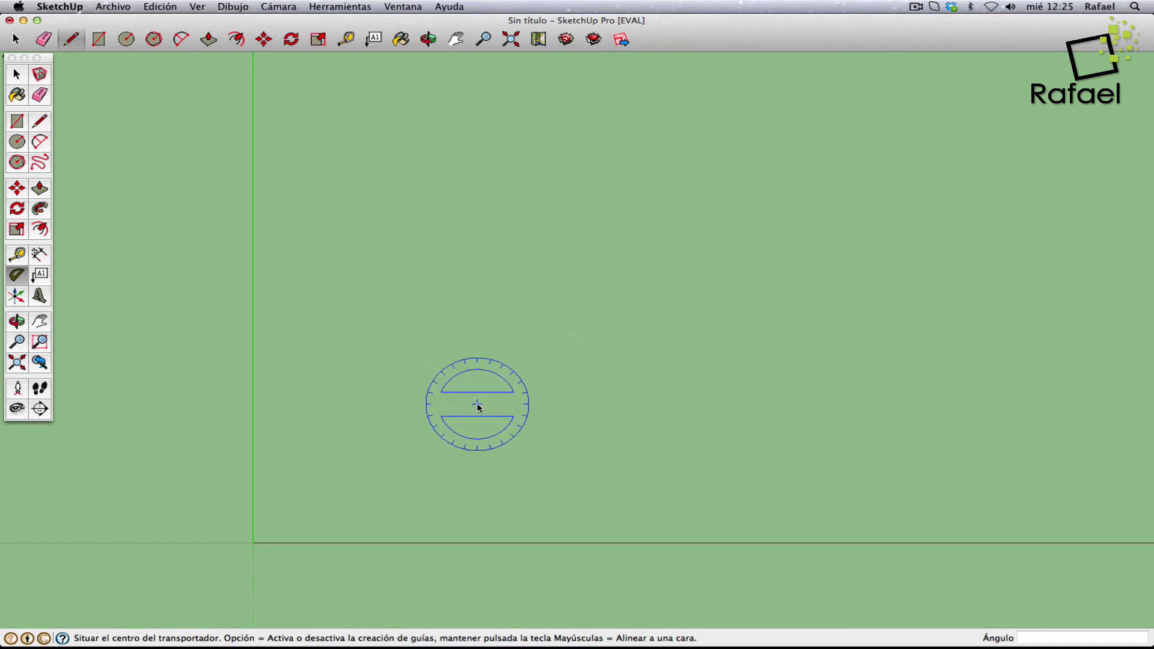
pyautogui.click(477, 405)
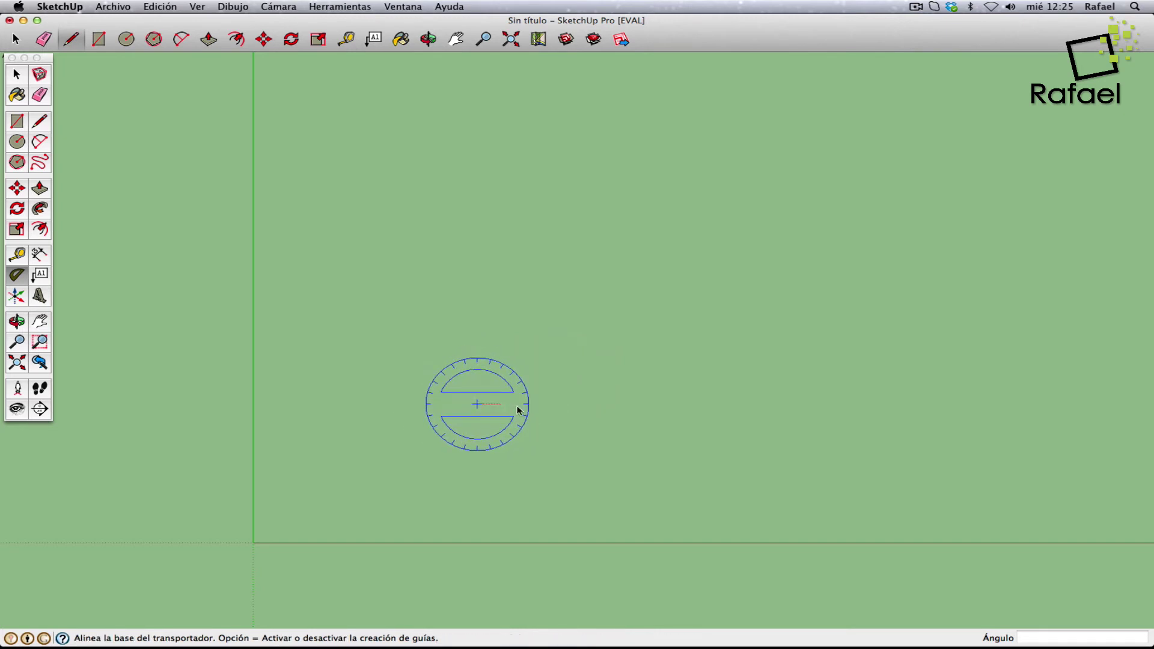
pyautogui.click(805, 409)
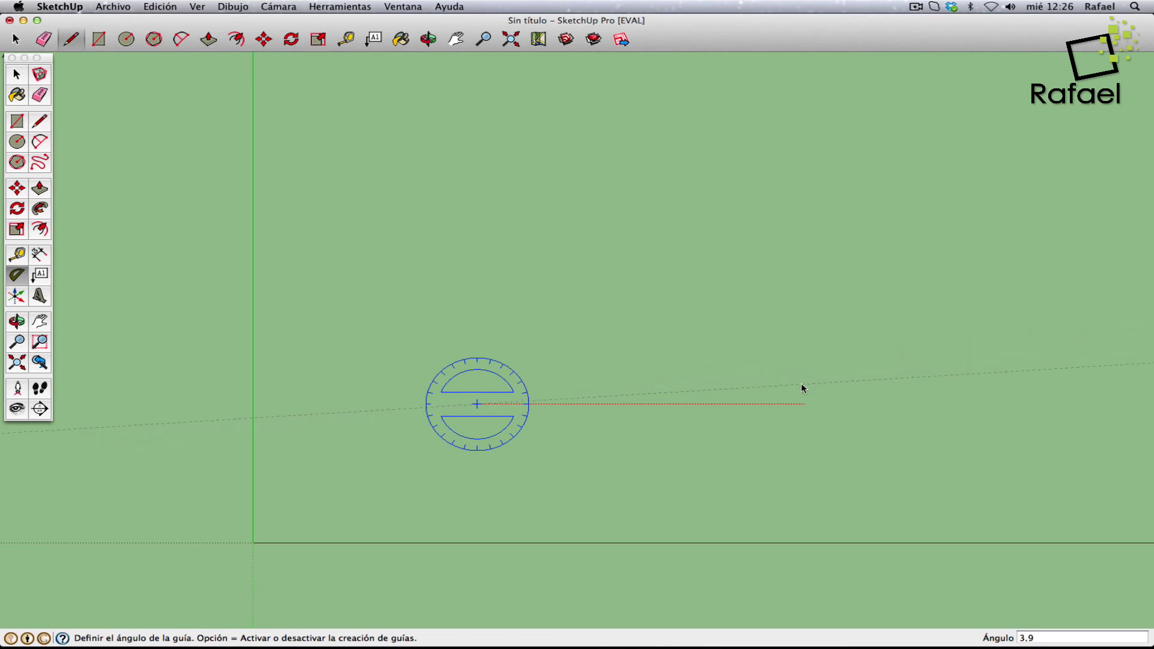
pyautogui.write('15')
pyautogui.press('Return')
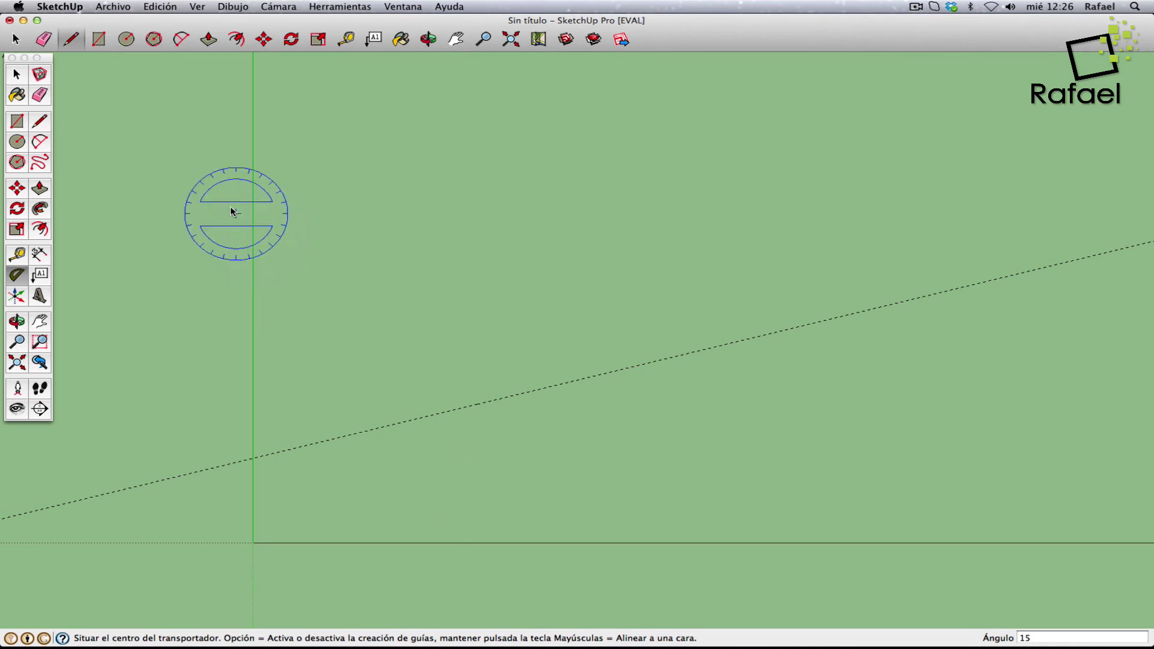
# - Draw a single 3m edge starting on the 15° guide
pyautogui.click(40, 123)
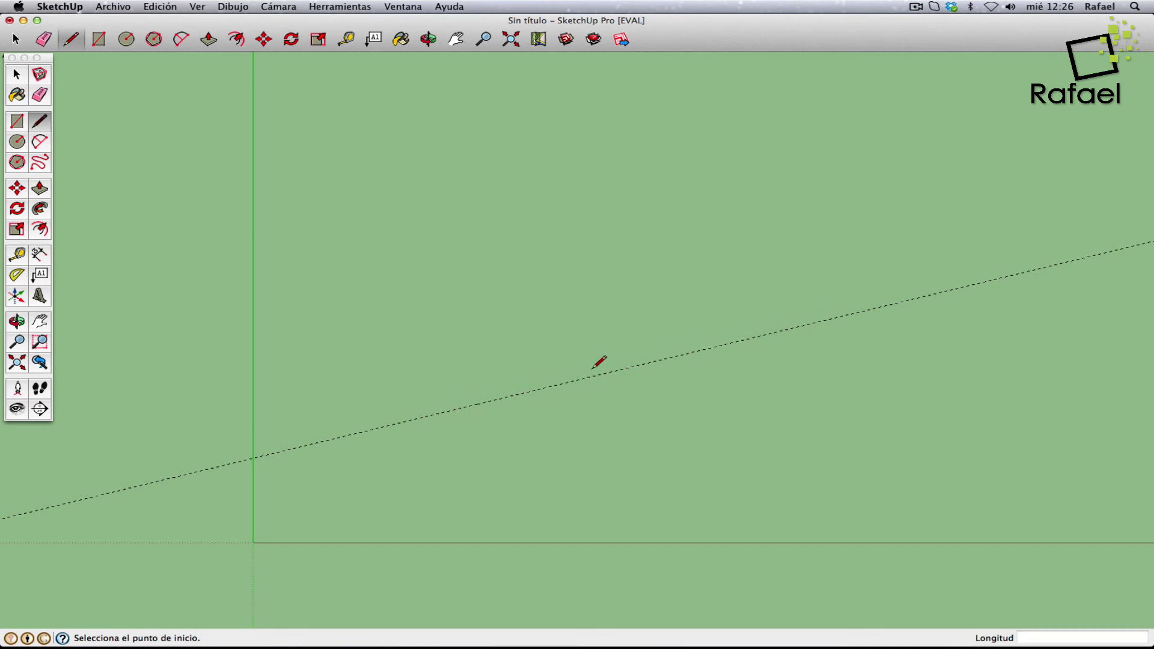
pyautogui.click(424, 416)
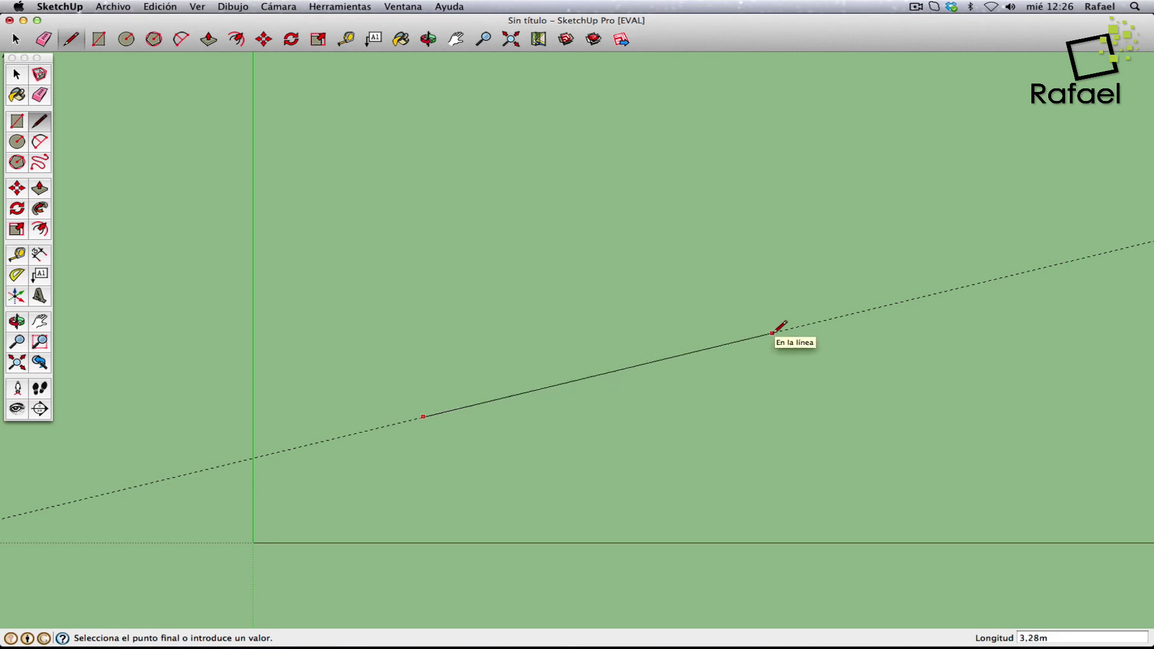
pyautogui.write('3m')
pyautogui.press('Return')
pyautogui.press('Escape')
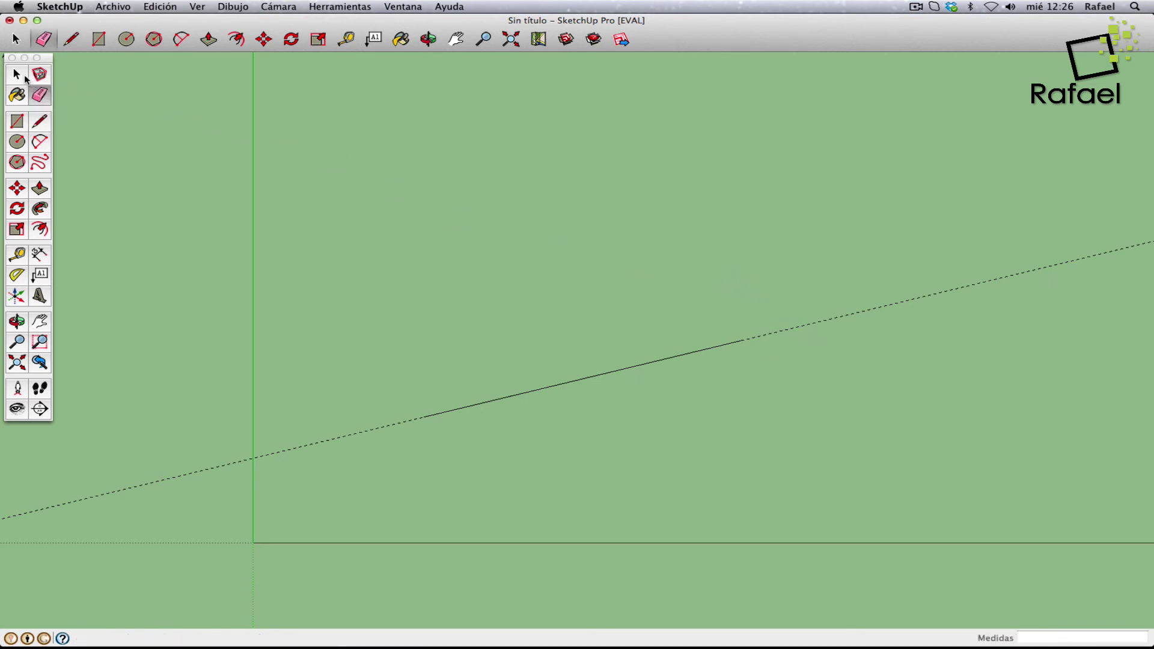
pyautogui.click(17, 74)
# - Delete the 15° guide, then try and cancel a protractor guide at the line's end
pyautogui.click(833, 321)
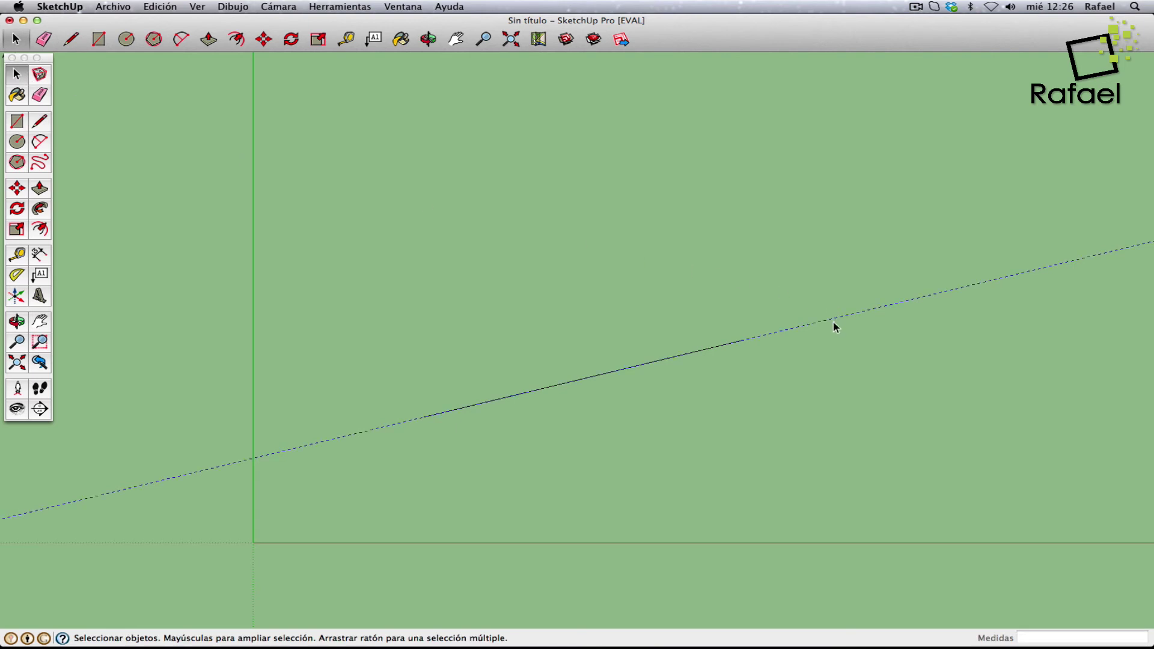
pyautogui.press('Delete')
pyautogui.click(18, 276)
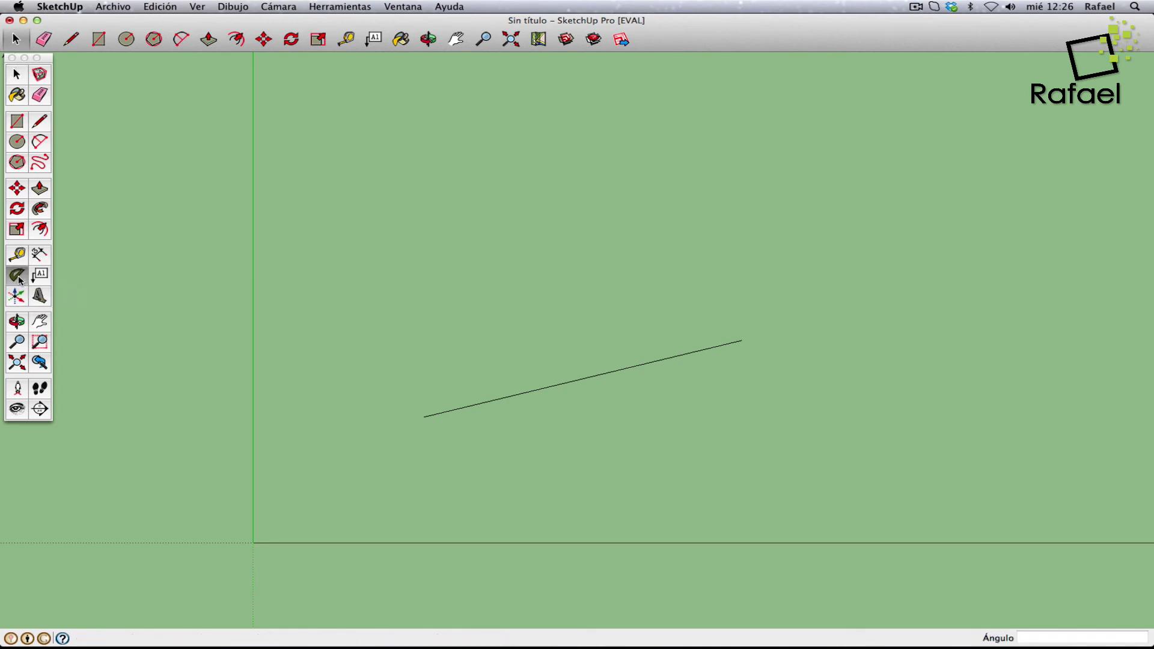
pyautogui.click(424, 418)
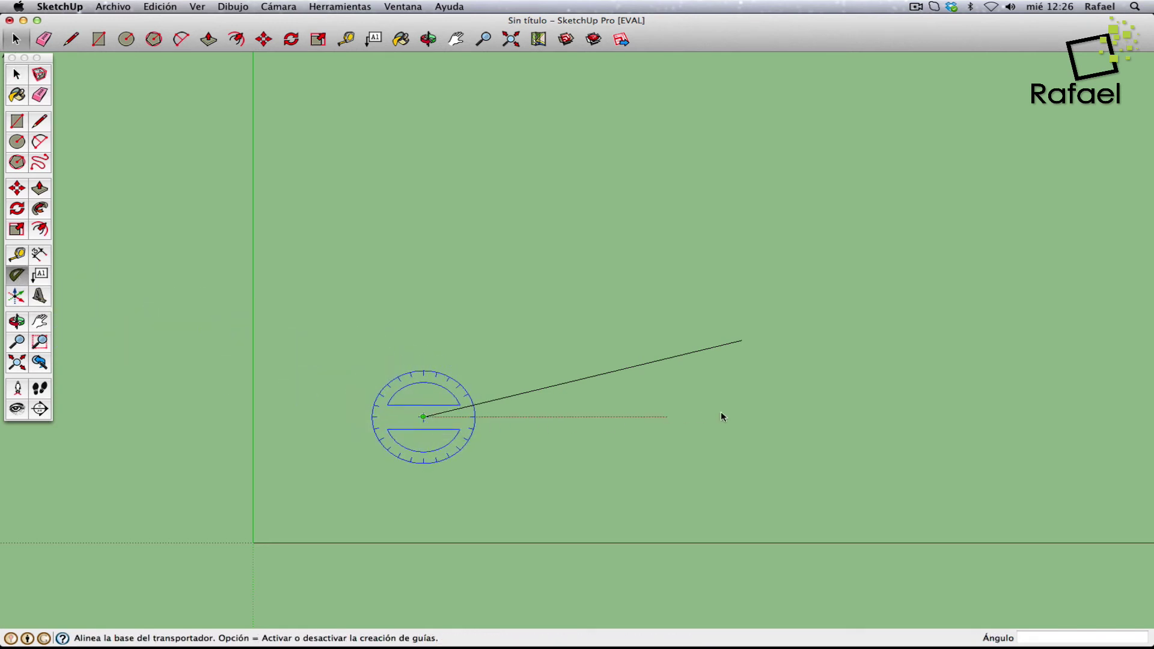
pyautogui.click(828, 414)
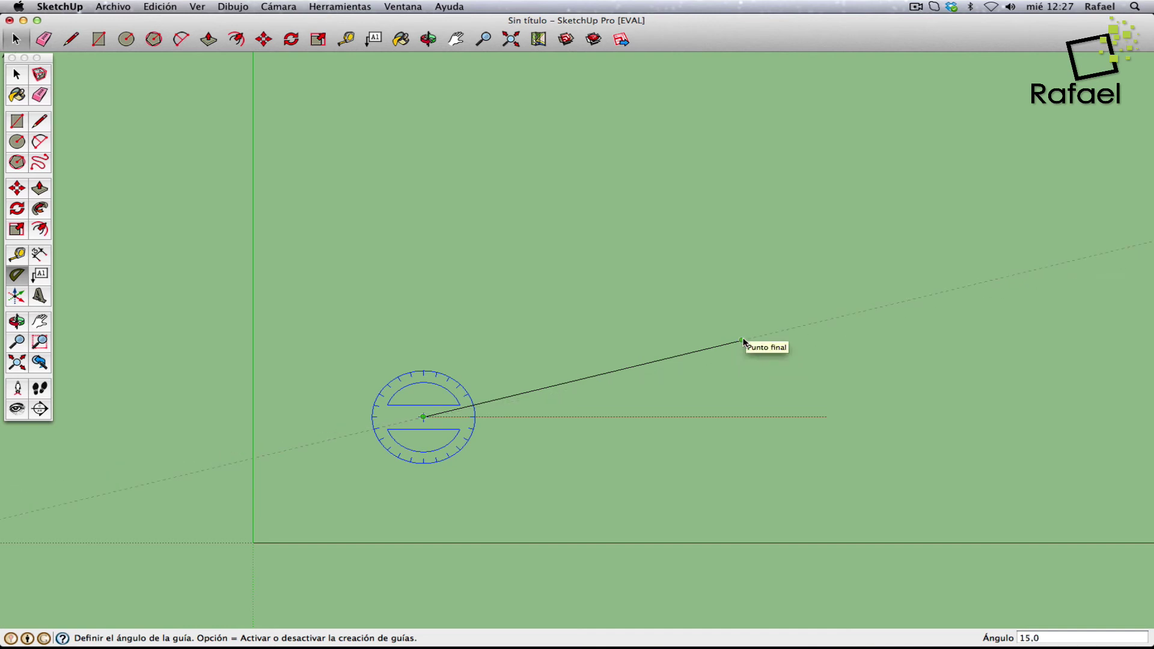
pyautogui.press('Escape')
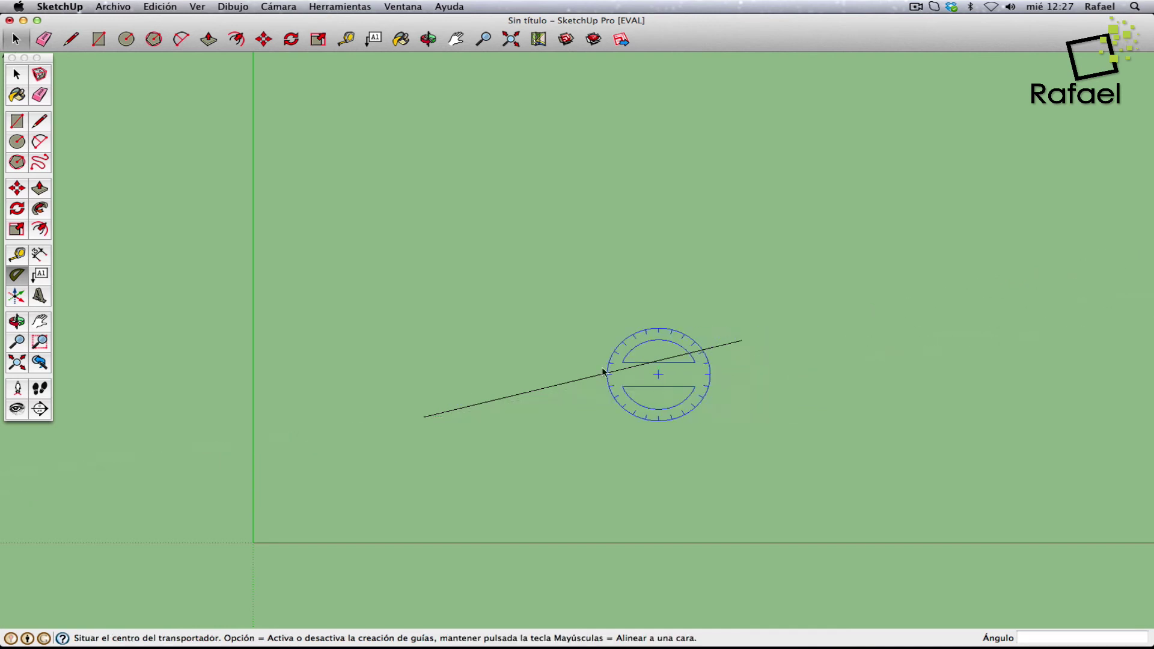
pyautogui.click(16, 74)
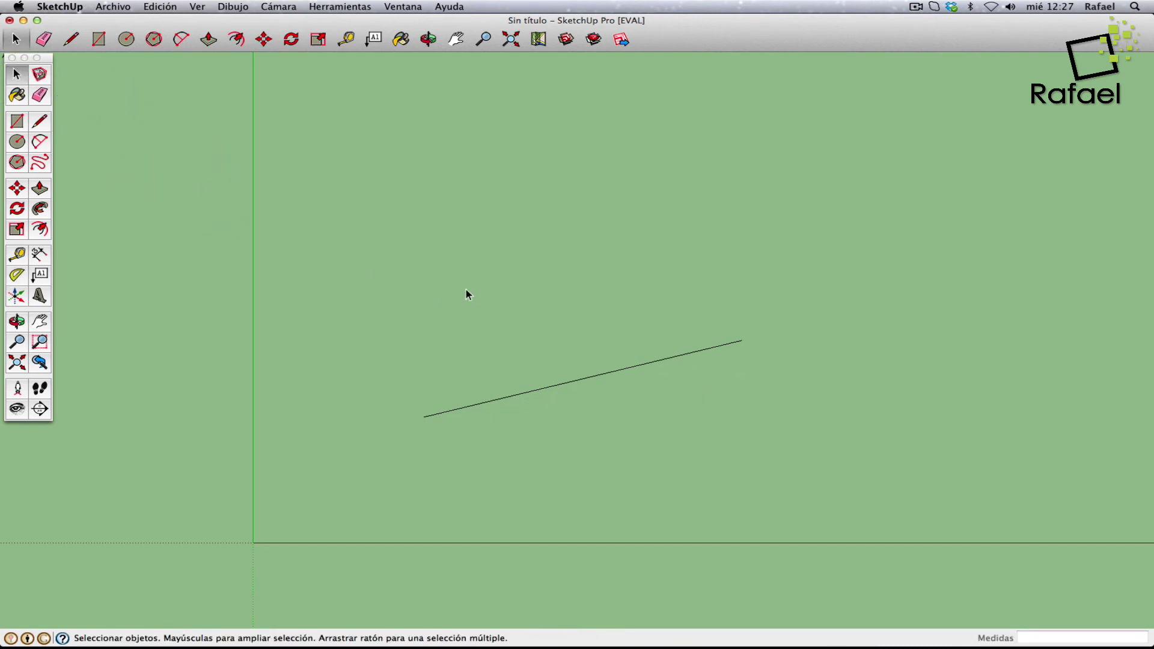
# - Window-select the 3m line and delete it
pyautogui.moveTo(374, 255); pyautogui.dragTo(806, 490)
pyautogui.press('Delete')
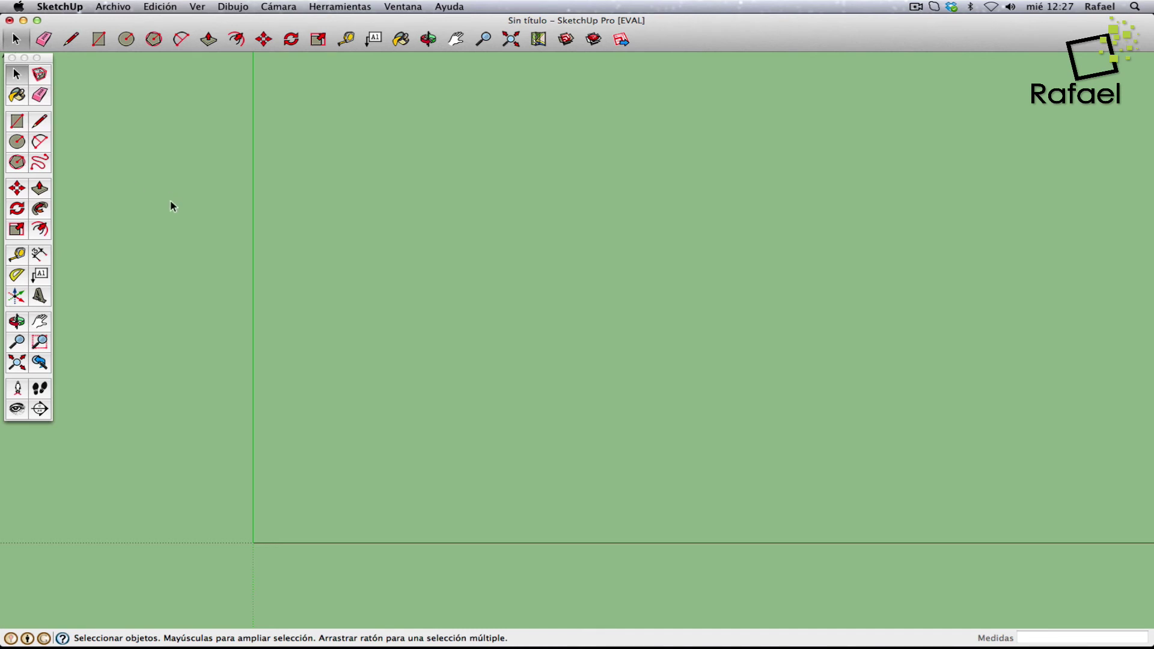
pyautogui.click(16, 141)
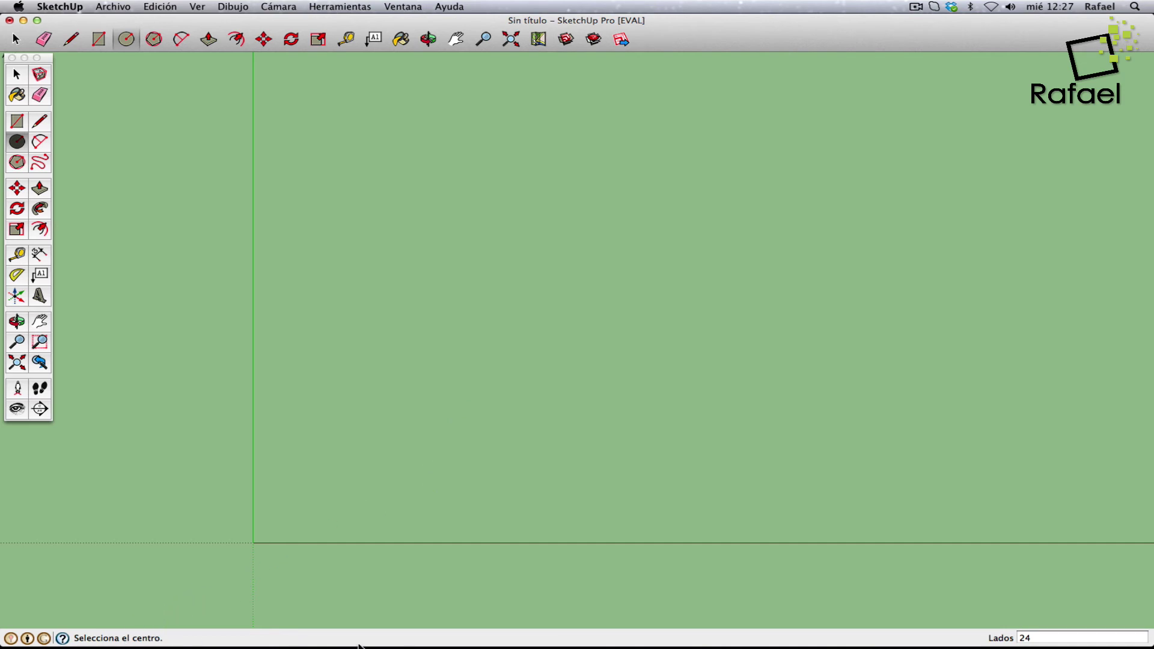
# - Draw a circle of radius 0.34 m left of the canvas centre
pyautogui.doubleClick(1035, 642)
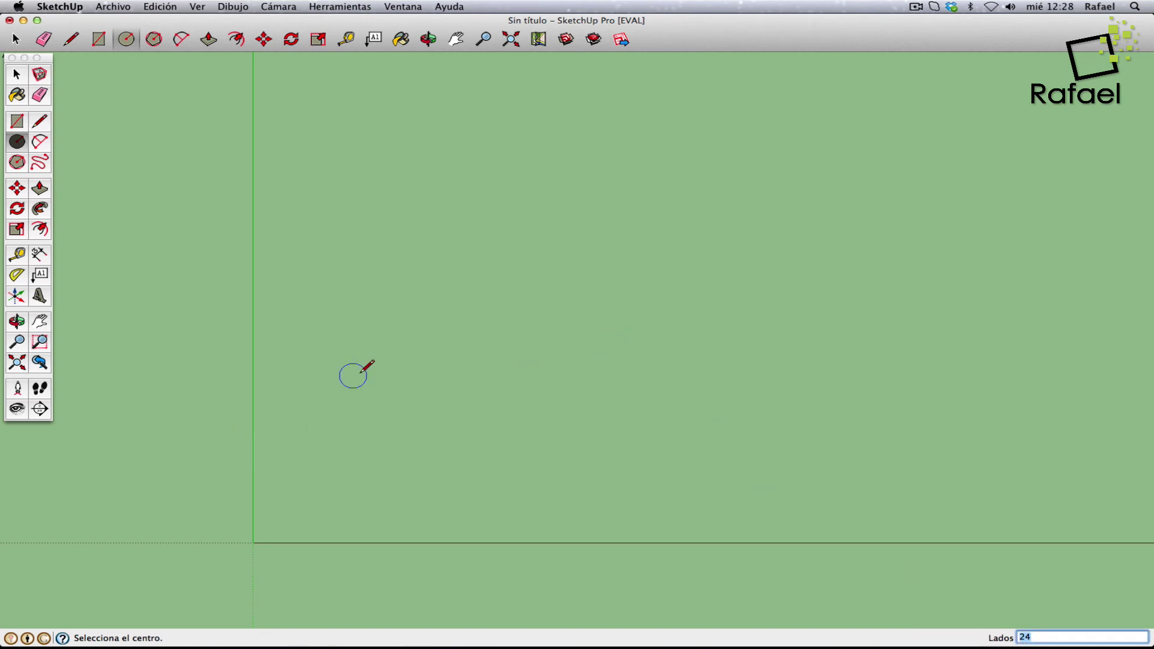
pyautogui.click(415, 349)
pyautogui.click(452, 348)
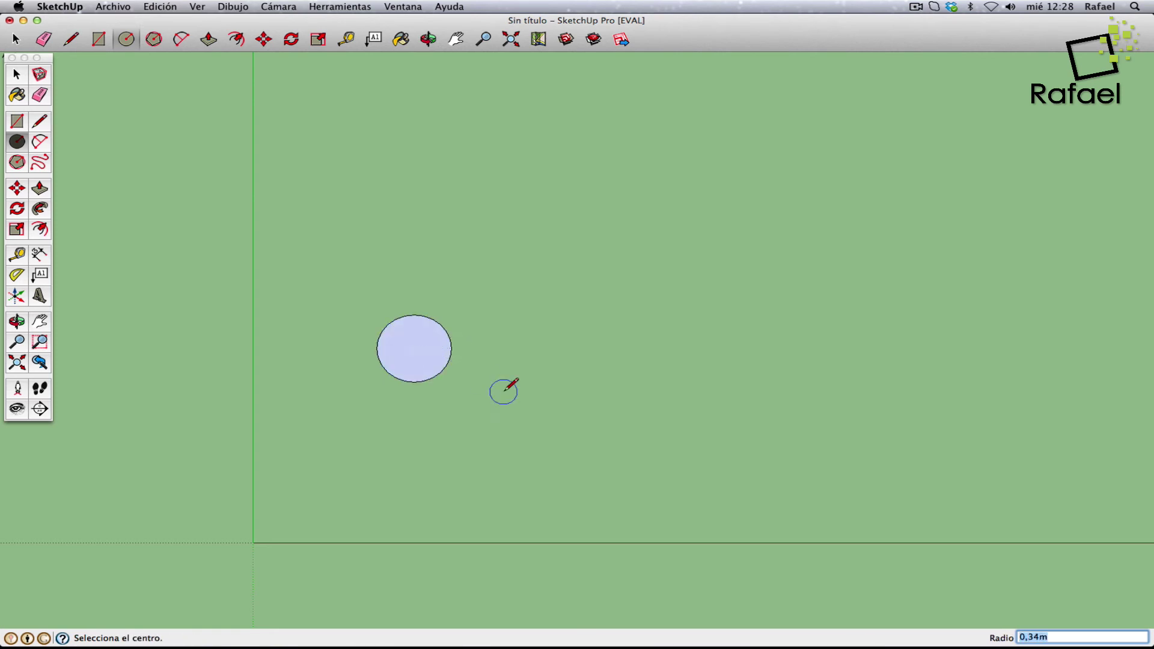
# - Draw a 4-sided diamond of radius 0.41 m right of the circle
pyautogui.click(17, 143)
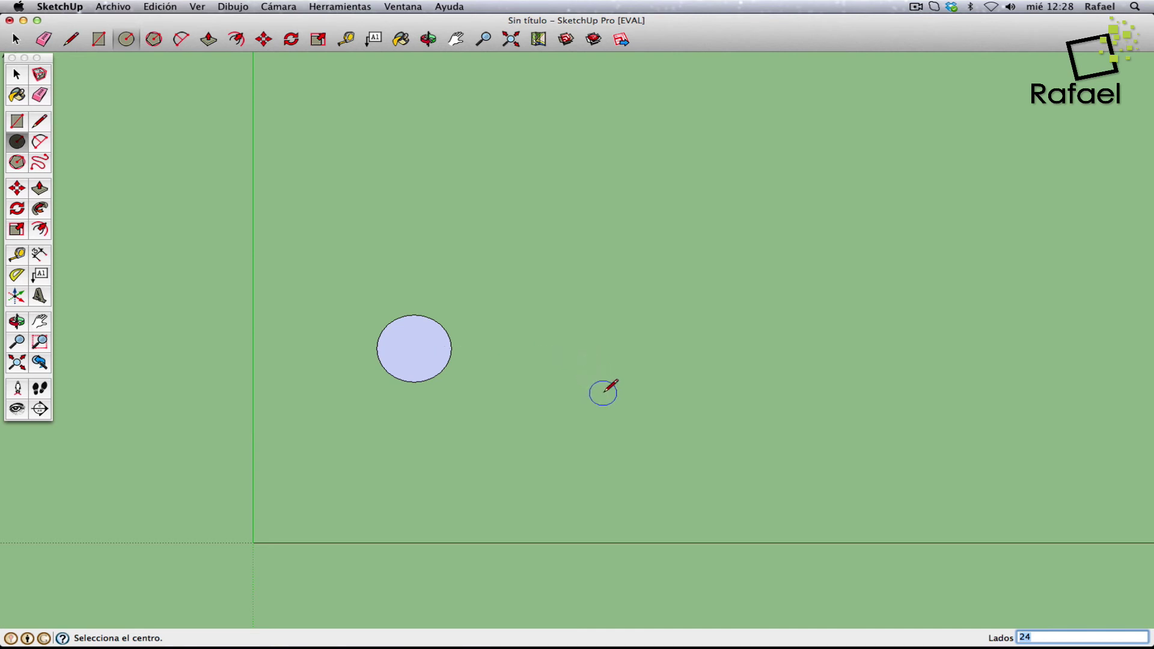
pyautogui.write('4')
pyautogui.press('Return')
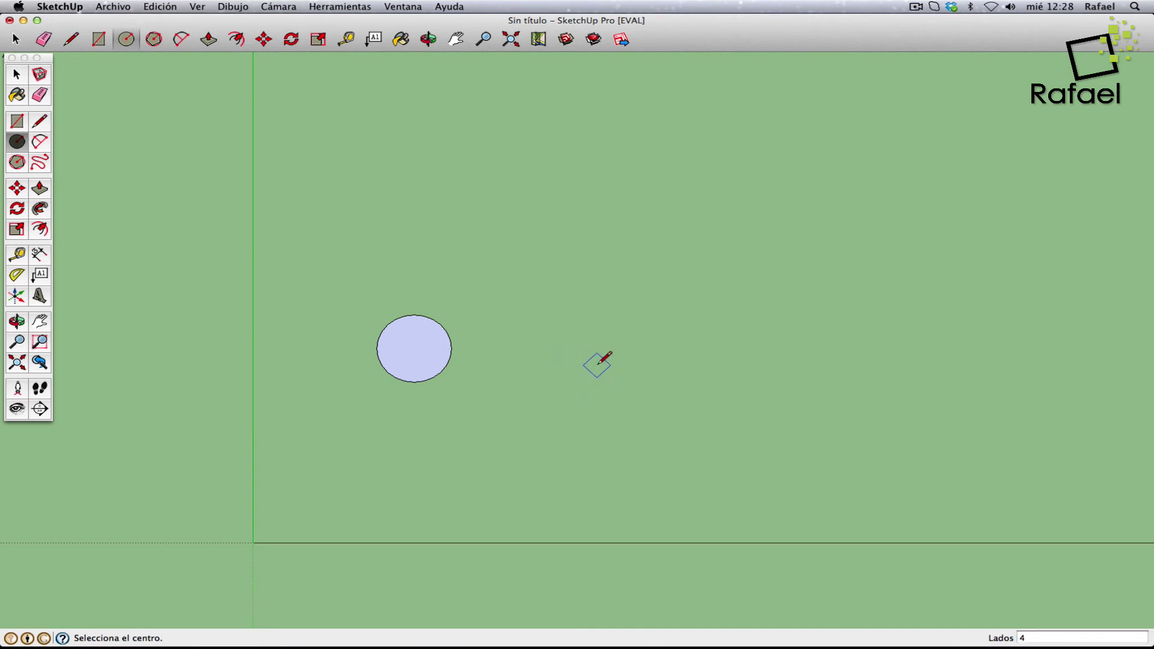
pyautogui.click(584, 348)
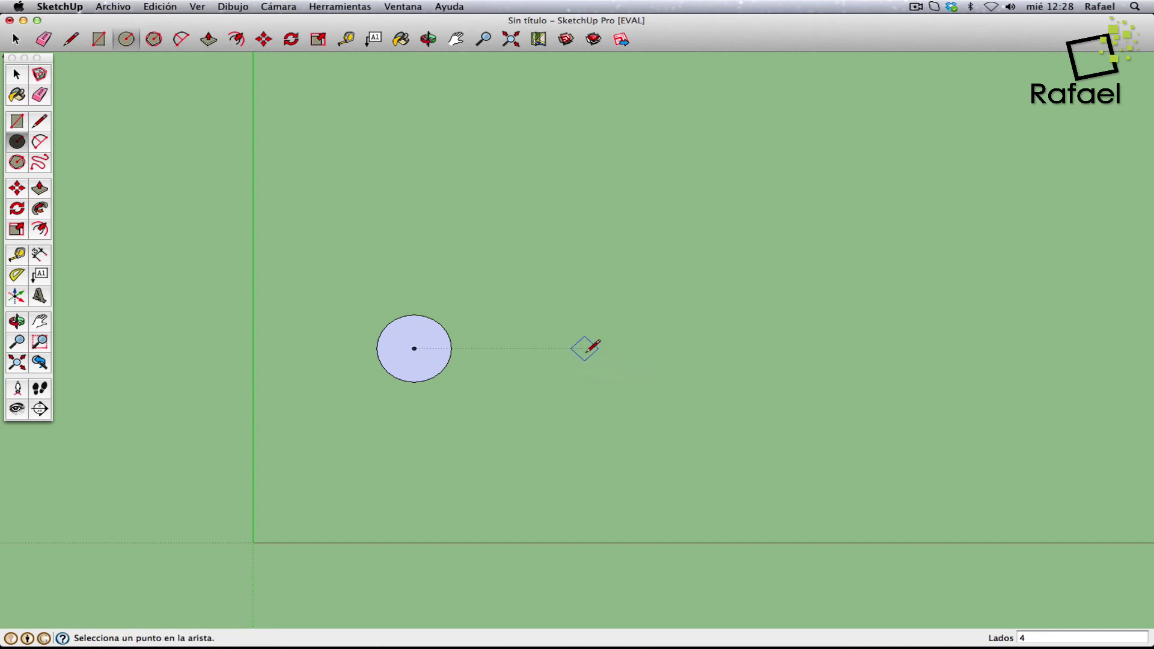
pyautogui.click(629, 349)
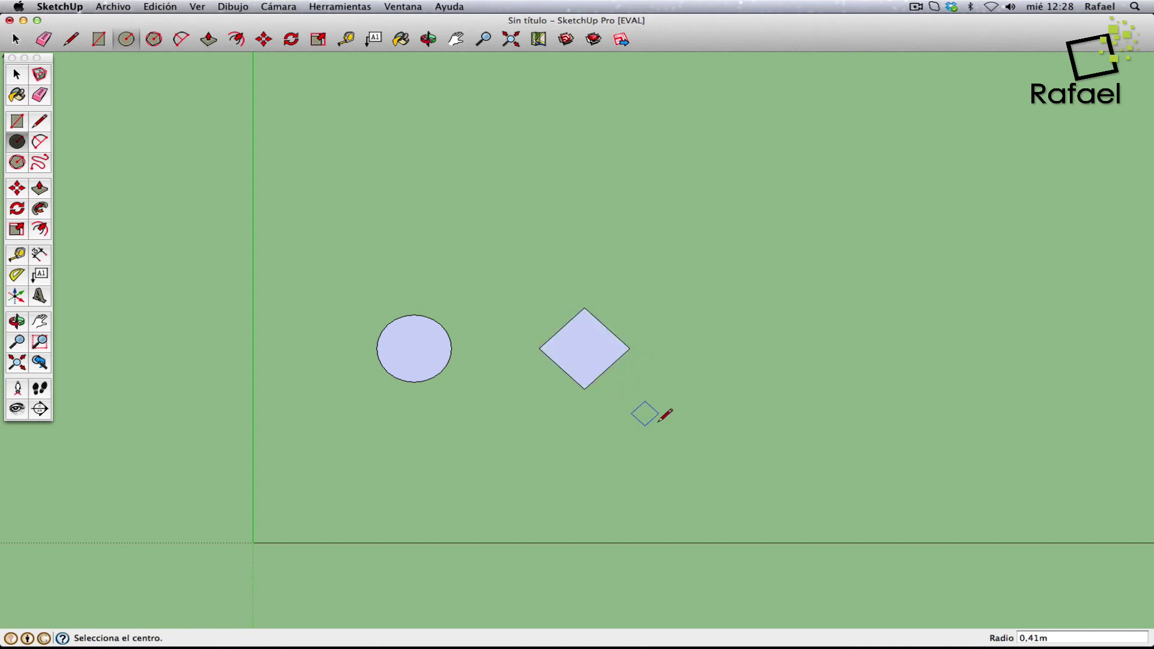
# - Draw a 3-sided triangle of radius 0.36 m, then place a new circle's centre above the shapes
pyautogui.click(17, 142)
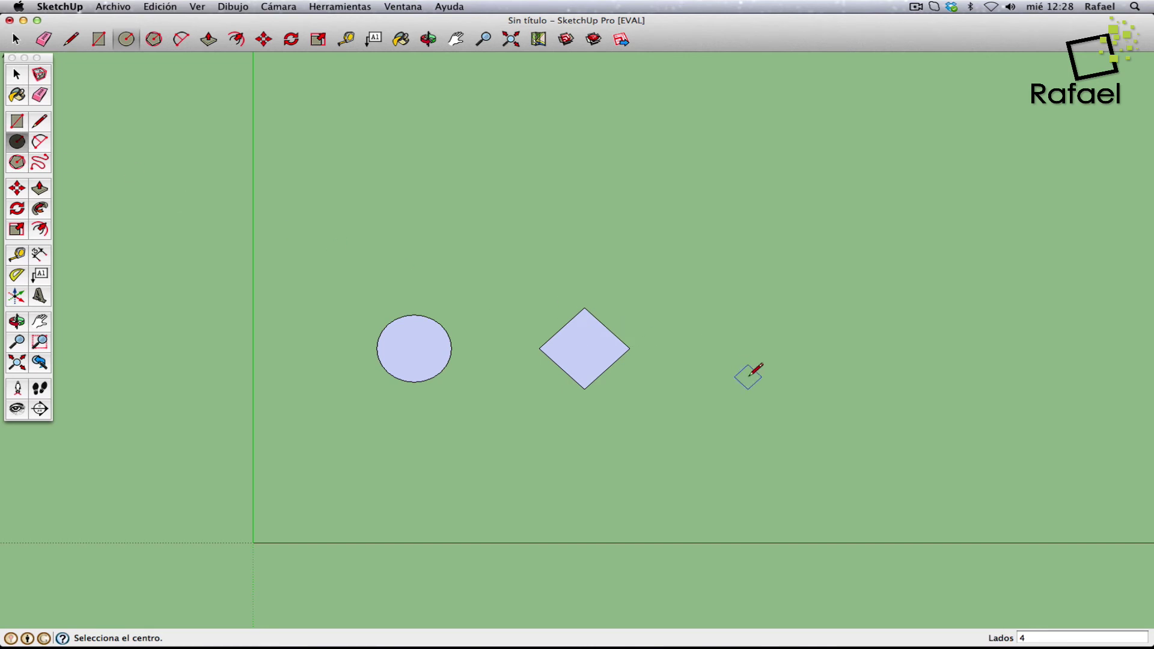
pyautogui.write('3')
pyautogui.press('Return')
pyautogui.click(710, 348)
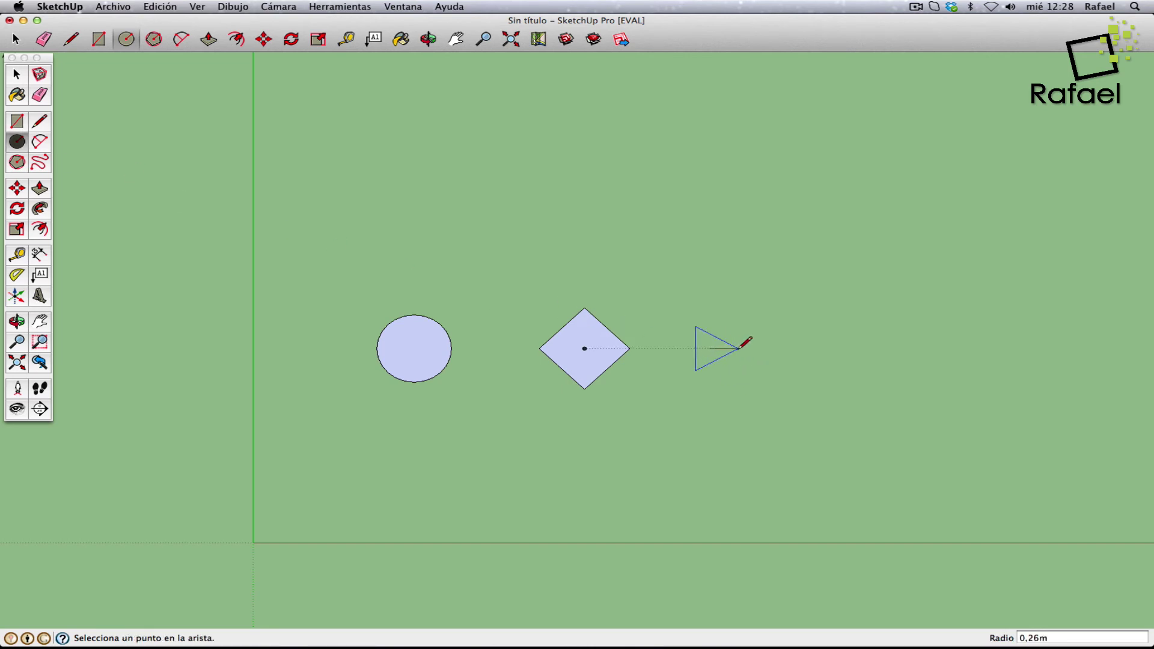
pyautogui.click(749, 349)
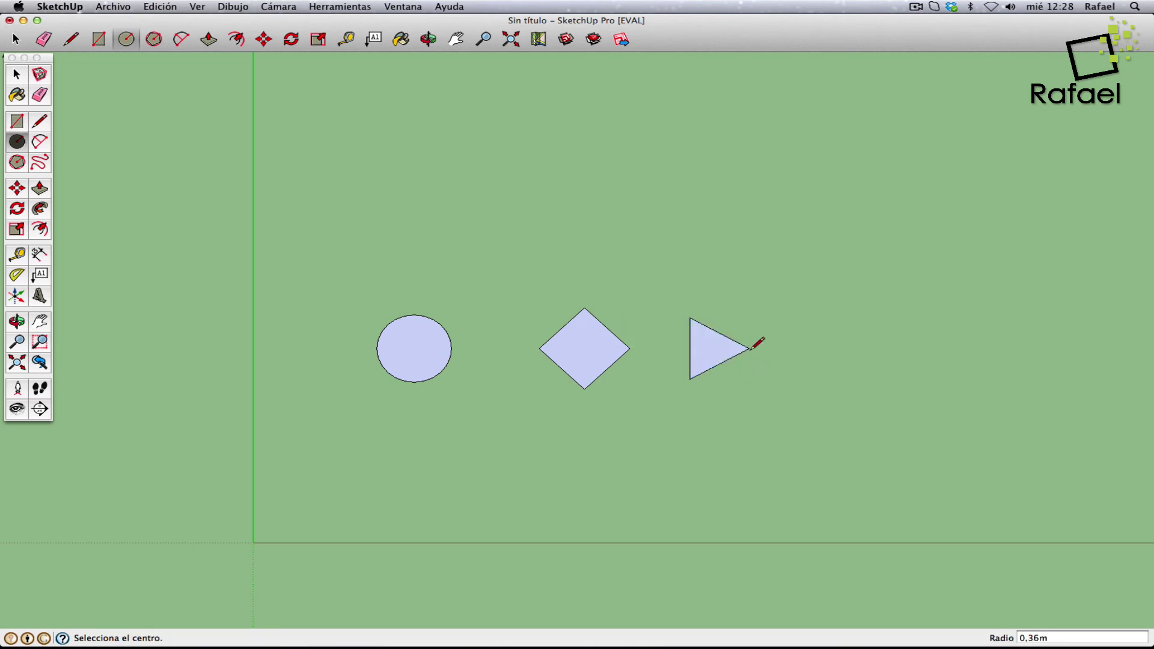
pyautogui.click(16, 141)
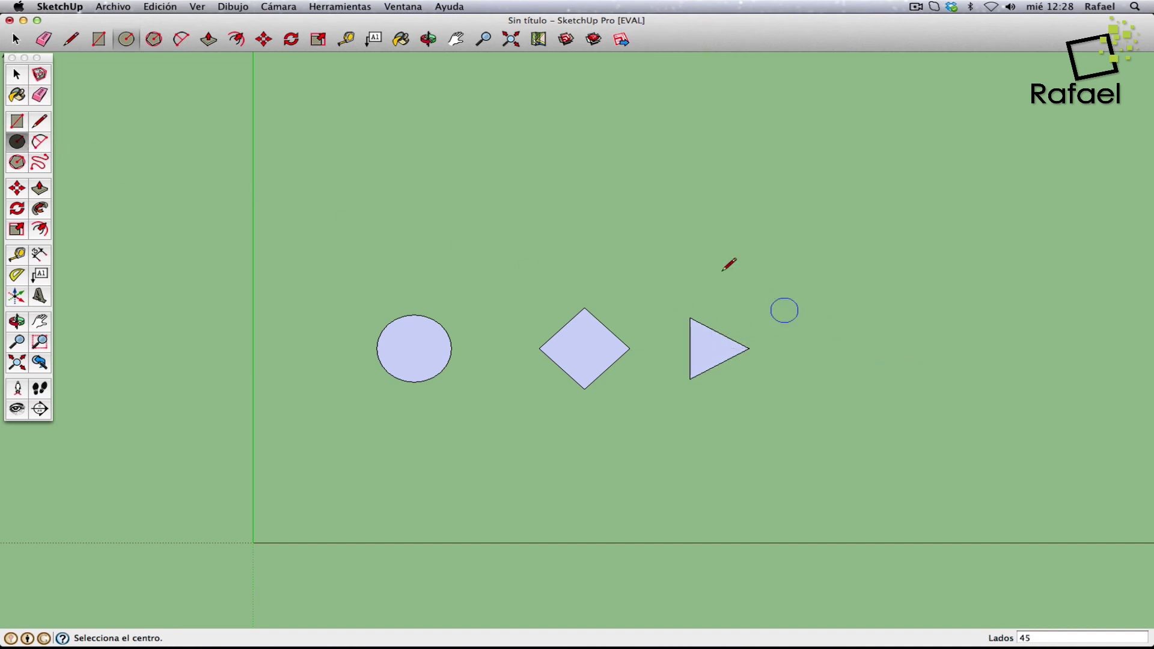
pyautogui.click(531, 229)
# - Complete the 0.48m circle, then draw a six-sided 0.51m hexagon below the triangle
pyautogui.click(584, 229)
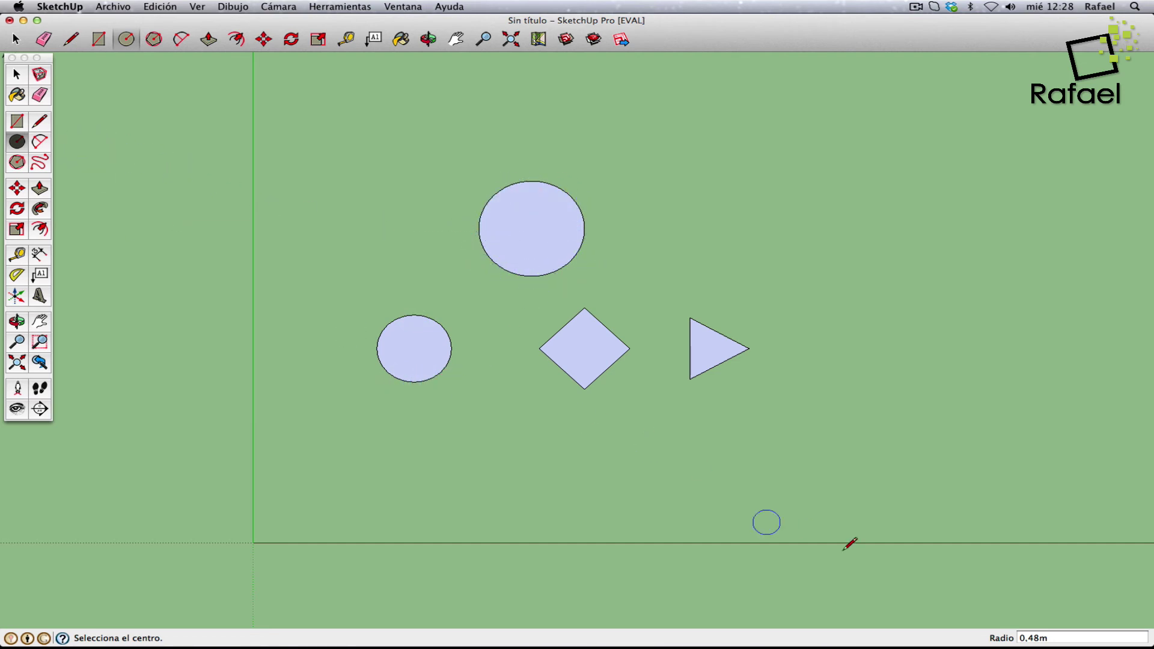
pyautogui.click(17, 142)
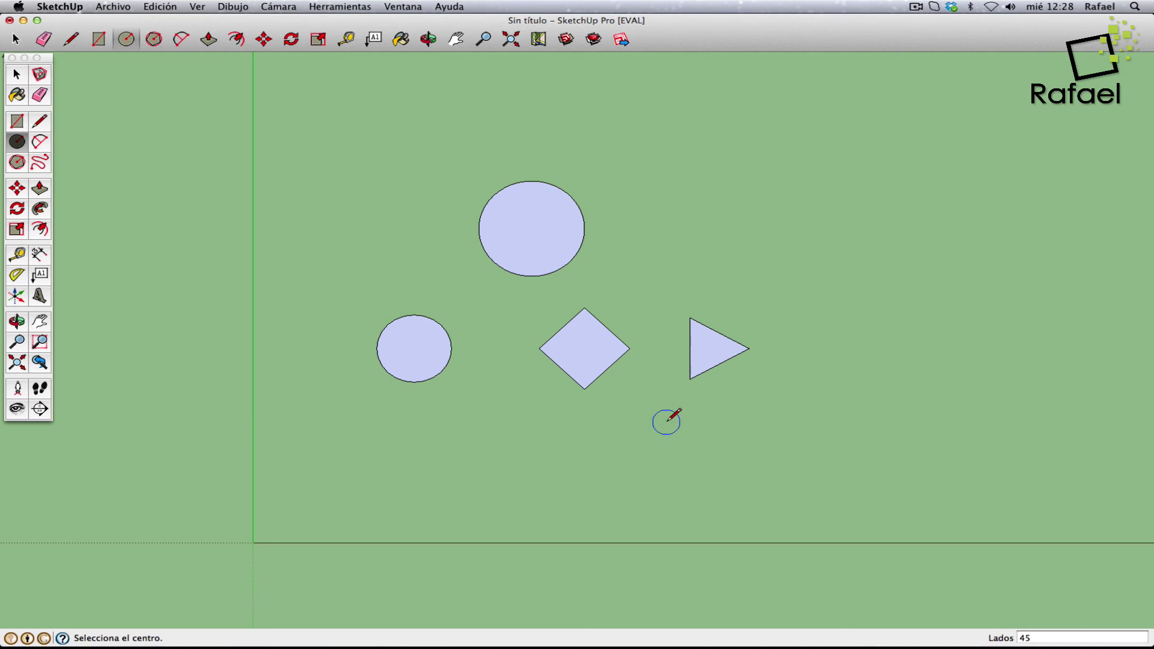
pyautogui.write('6')
pyautogui.press('Return')
pyautogui.click(693, 444)
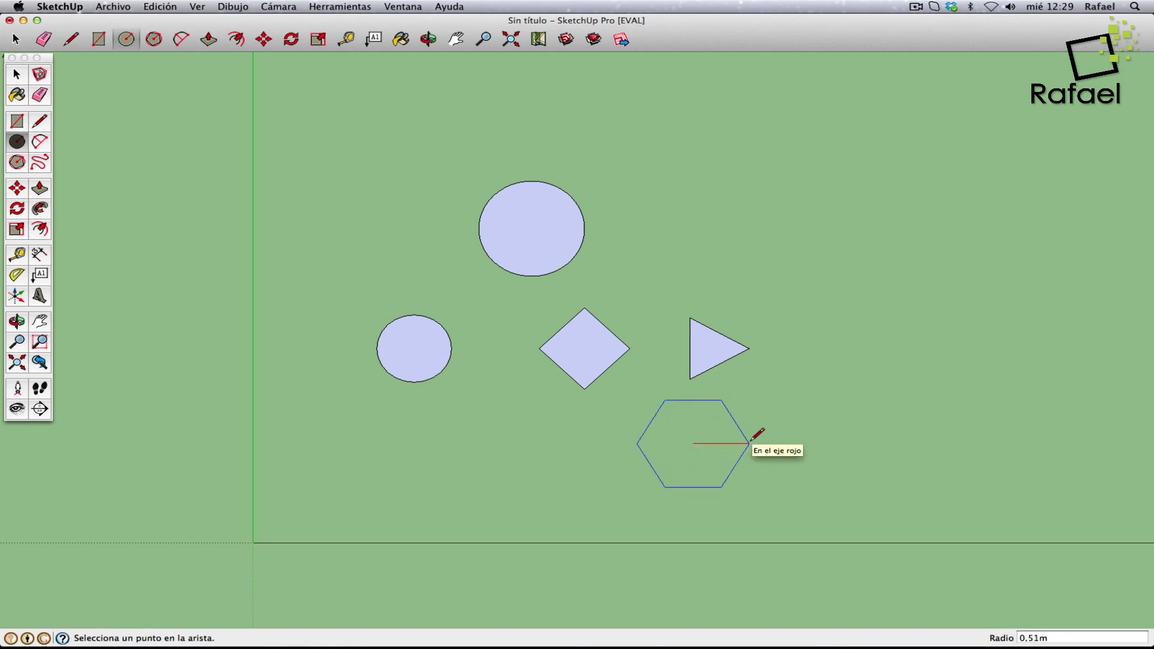
pyautogui.click(749, 443)
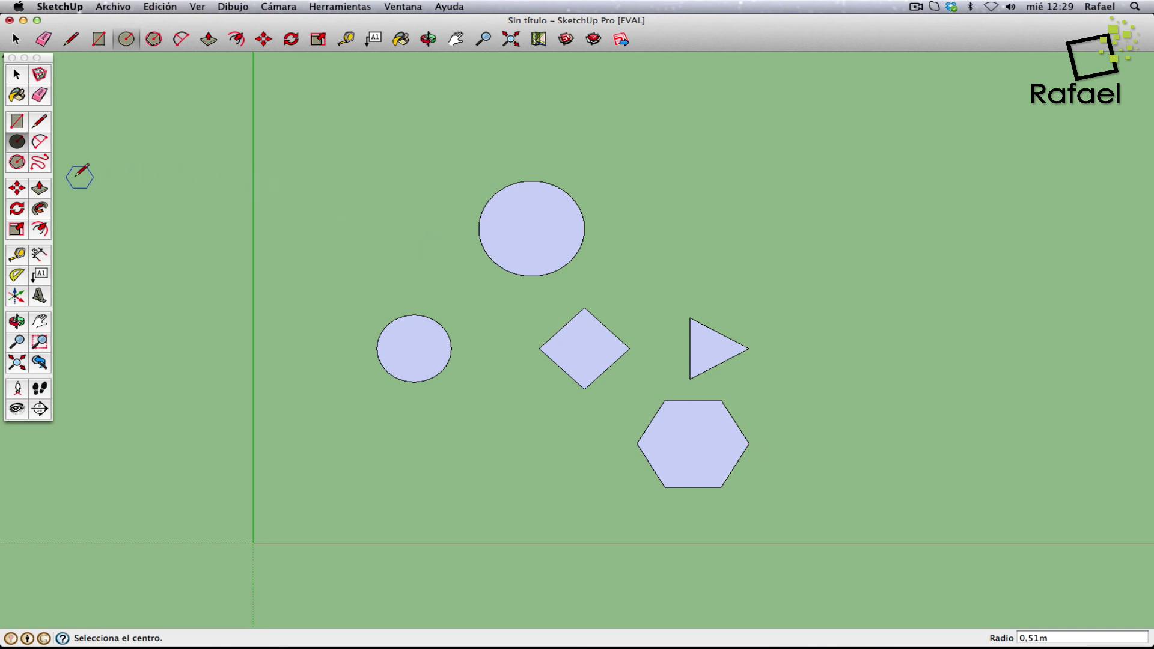
# - Draw a small hexagon of 0.30m radius on the right
pyautogui.click(18, 162)
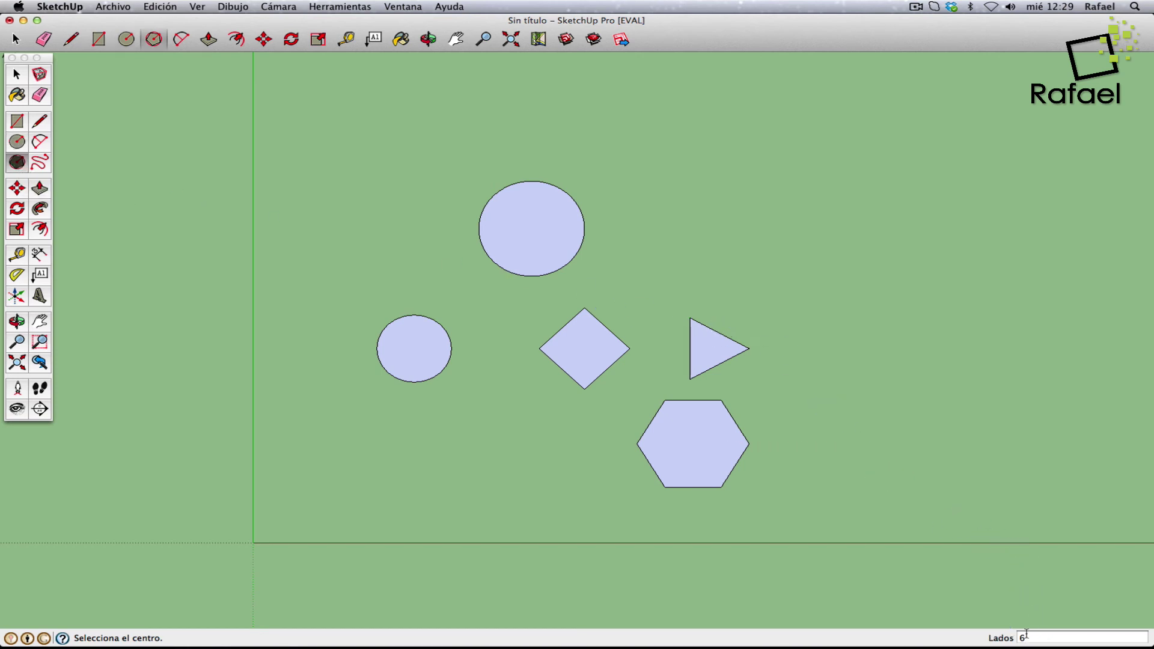
pyautogui.click(805, 265)
pyautogui.click(838, 265)
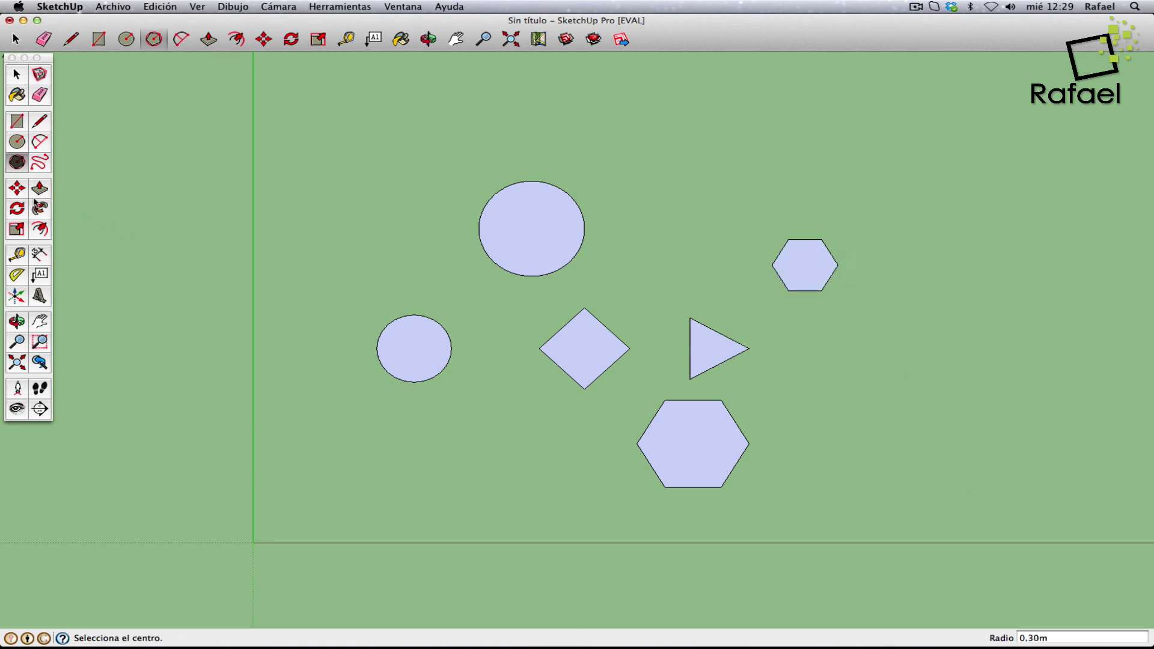
# - Set 45 sides and draw a 0.41m circle right of the triangle
pyautogui.click(17, 161)
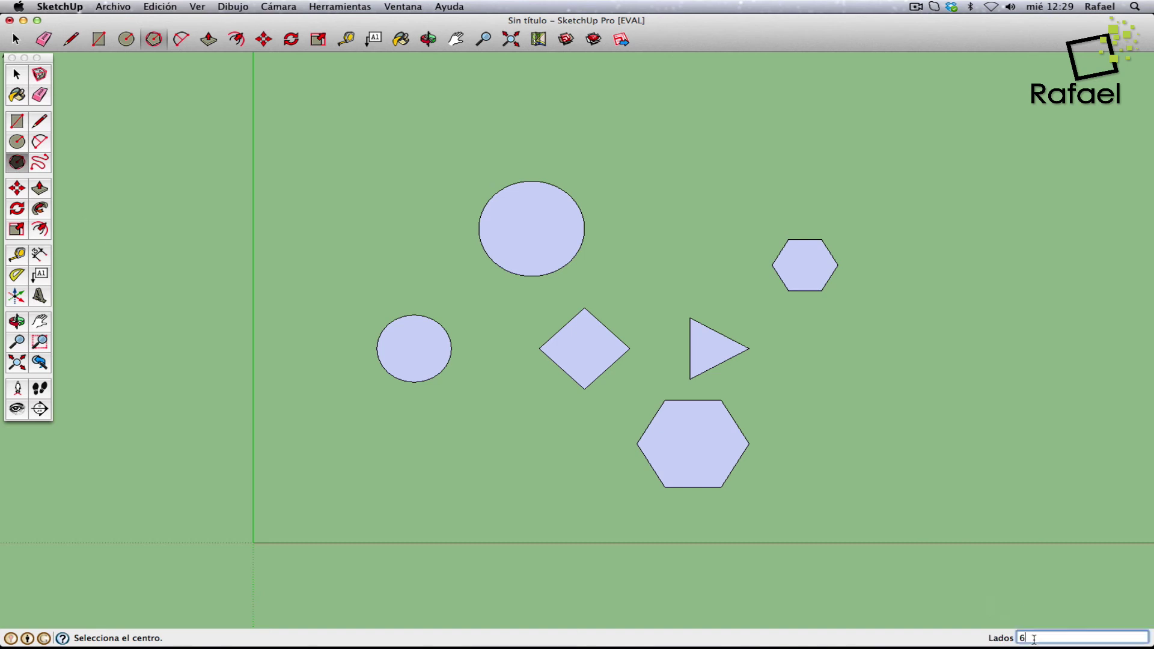
pyautogui.write('45')
pyautogui.press('Return')
pyautogui.click(886, 390)
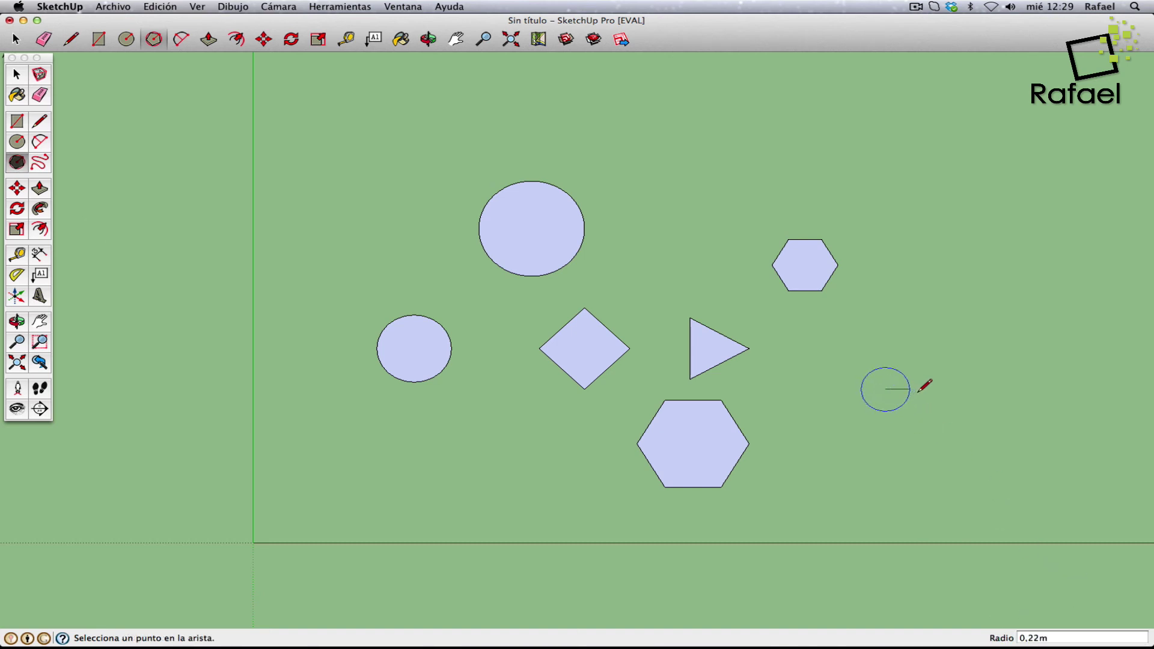
pyautogui.click(931, 385)
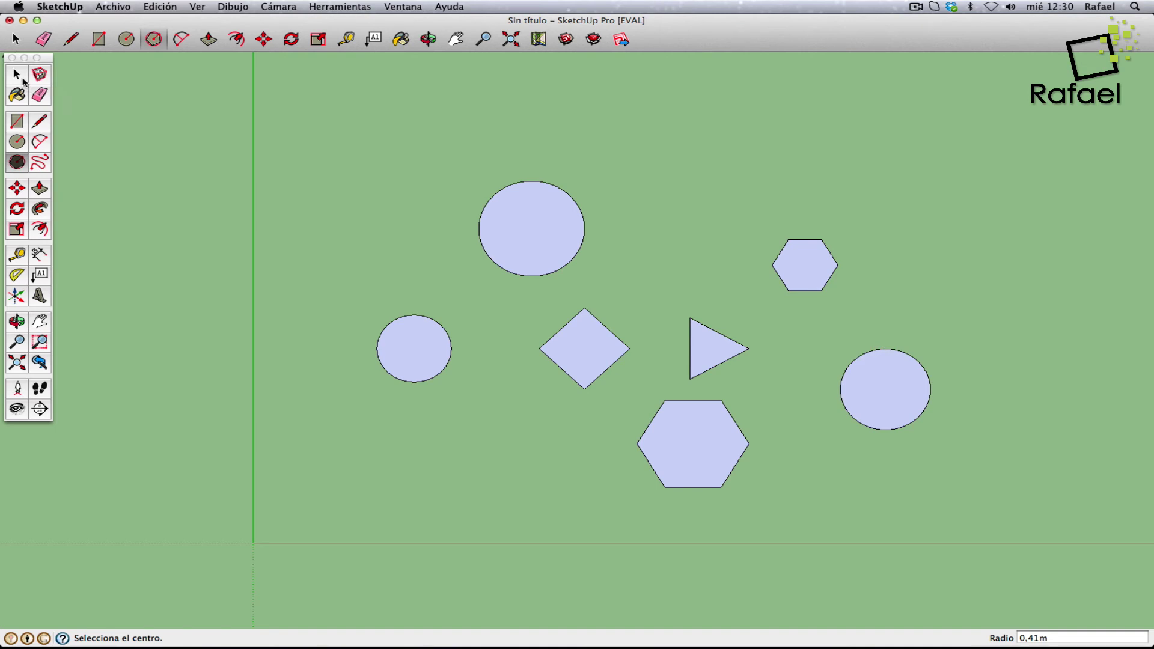
# - Window-select all seven shapes and delete them
pyautogui.click(23, 79)
pyautogui.moveTo(319, 149)
pyautogui.mouseDown()
pyautogui.moveTo(917, 508)
pyautogui.moveTo(942, 494)
pyautogui.mouseUp()
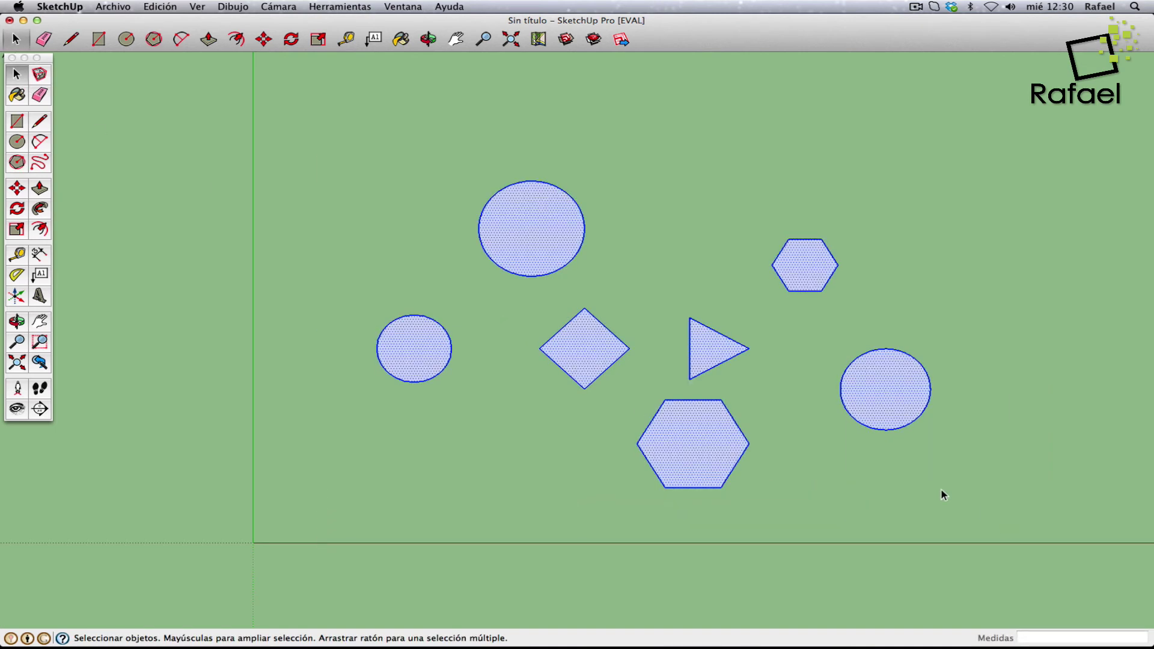
pyautogui.press('Delete')
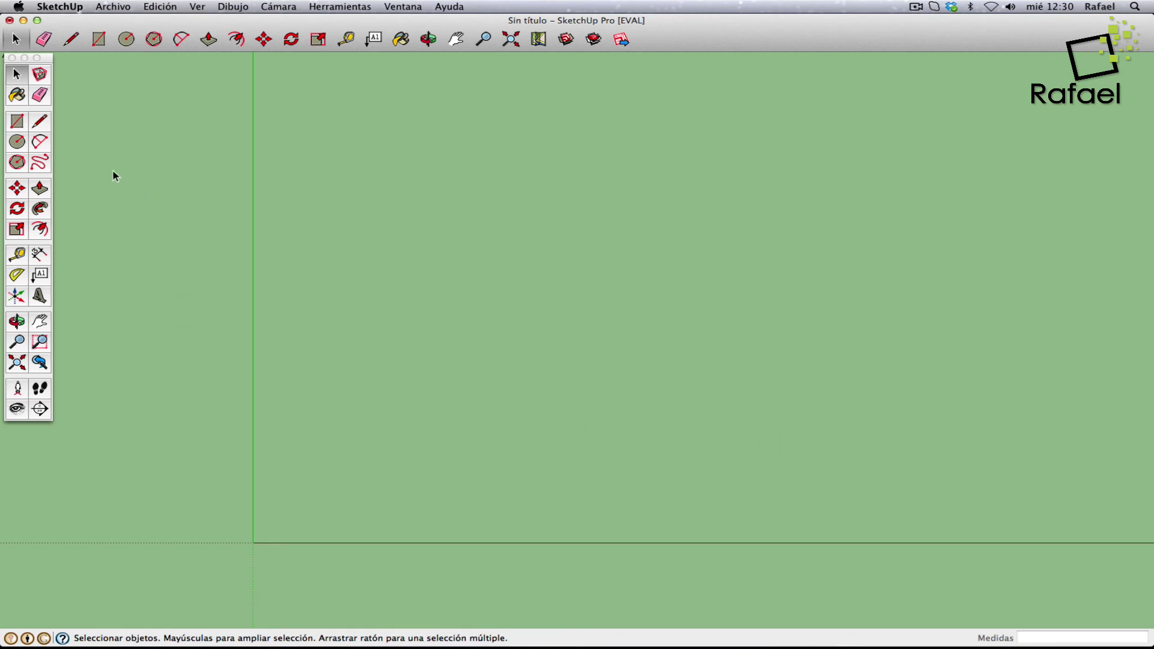
# - Draw a semicircular arc between two points on the canvas
pyautogui.click(39, 142)
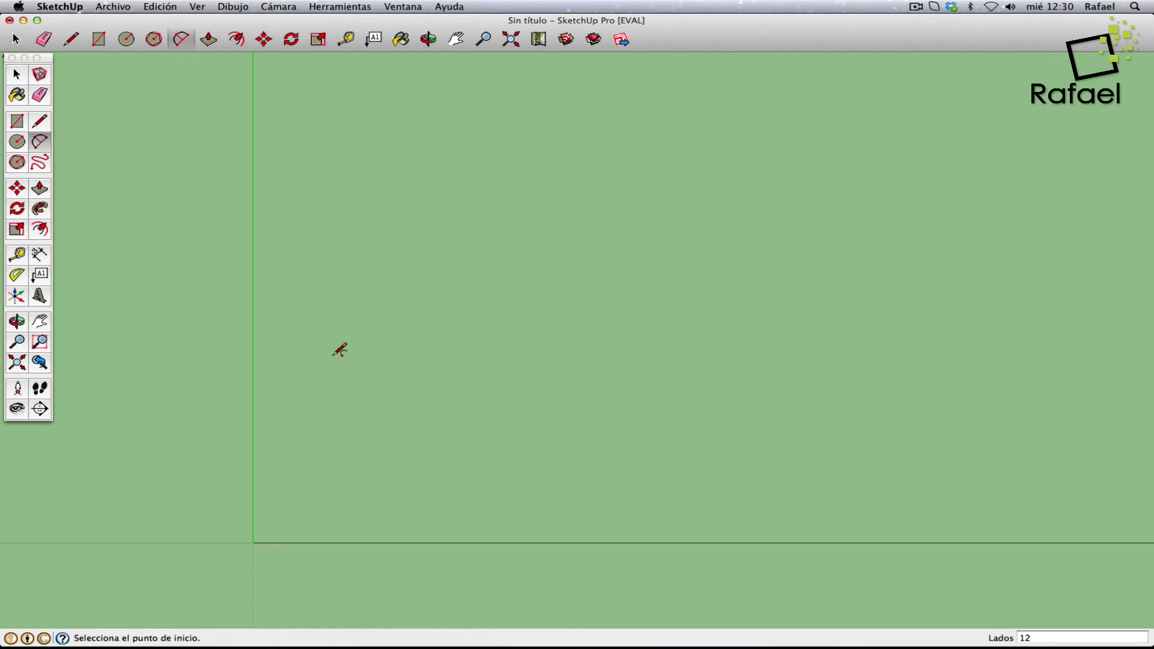
pyautogui.click(373, 388)
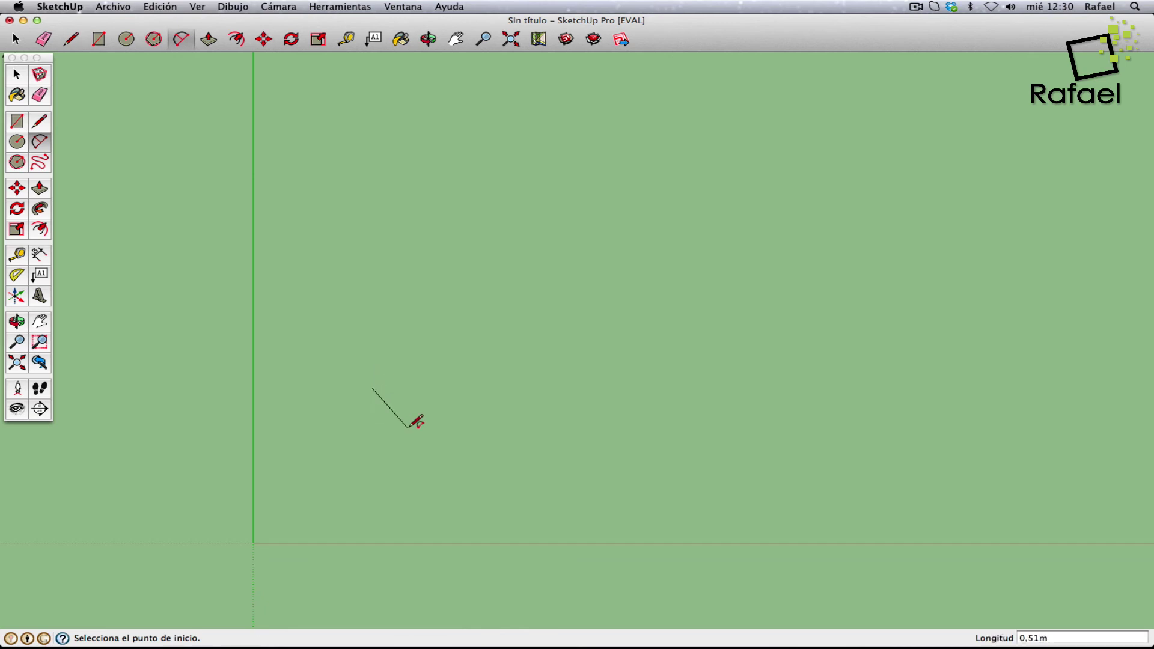
pyautogui.click(566, 387)
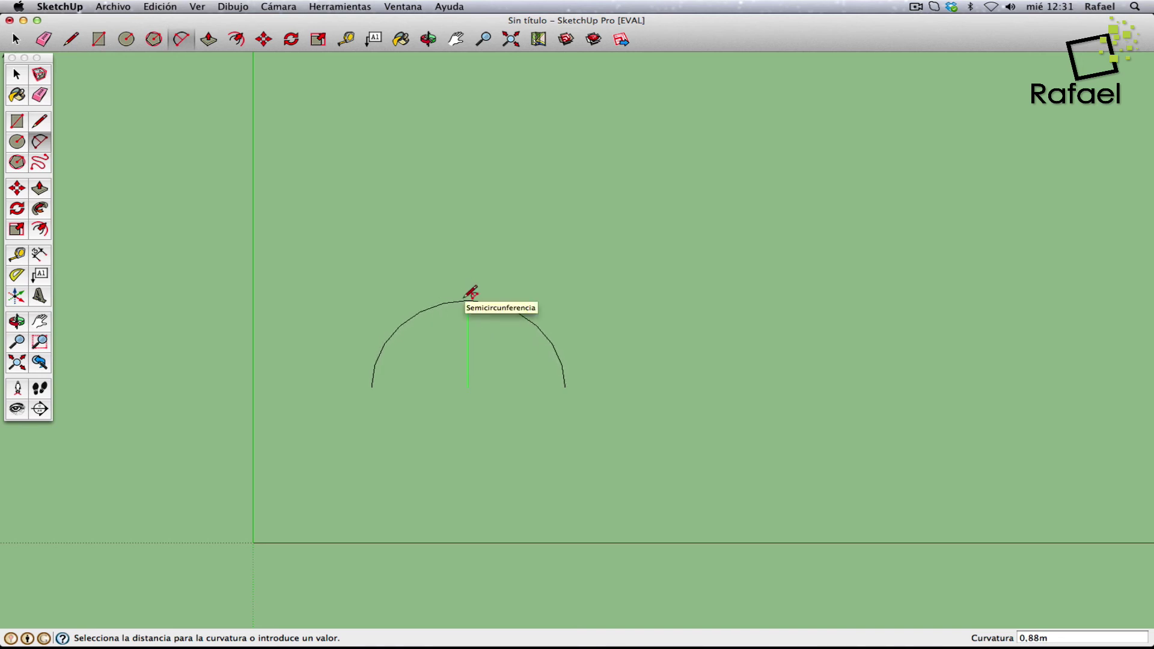
pyautogui.click(471, 293)
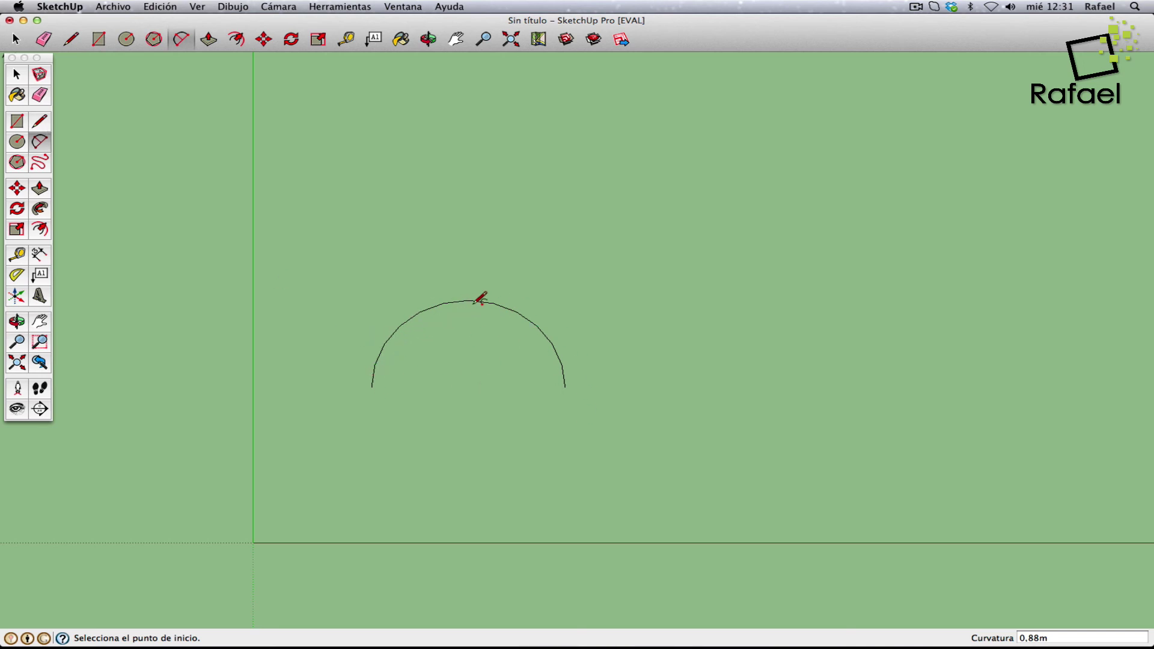
# - Draw a shallower arc with a 0.38m bulge to the right, and start a line at its left end
pyautogui.click(622, 389)
pyautogui.click(797, 390)
pyautogui.click(709, 352)
pyautogui.click(40, 121)
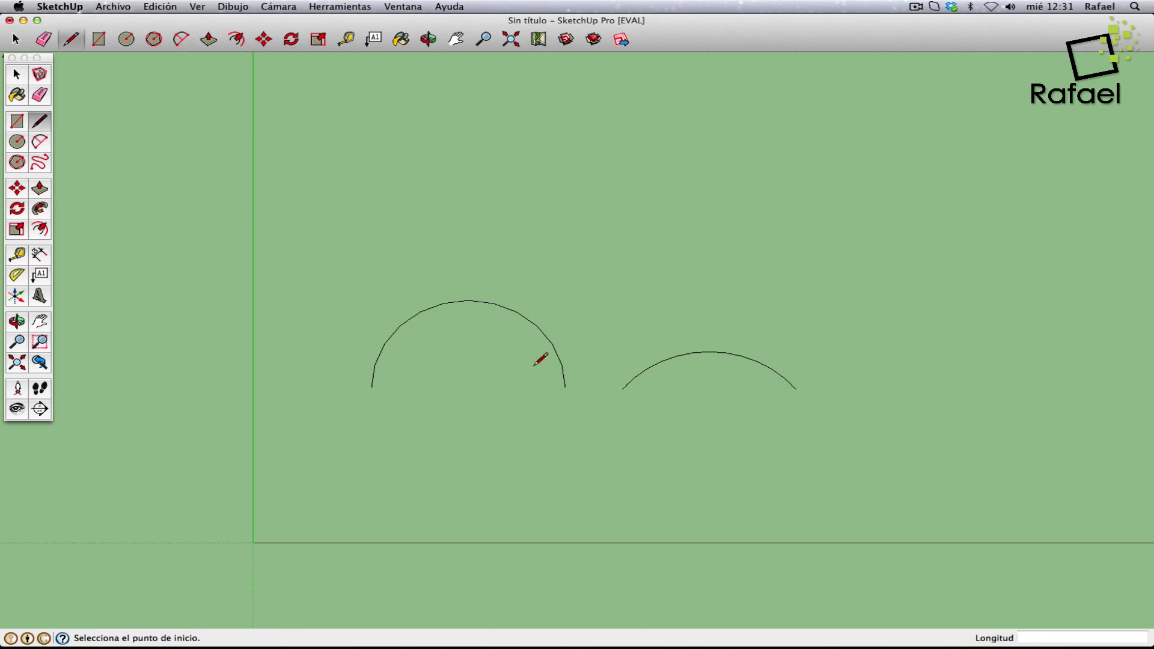
pyautogui.click(623, 389)
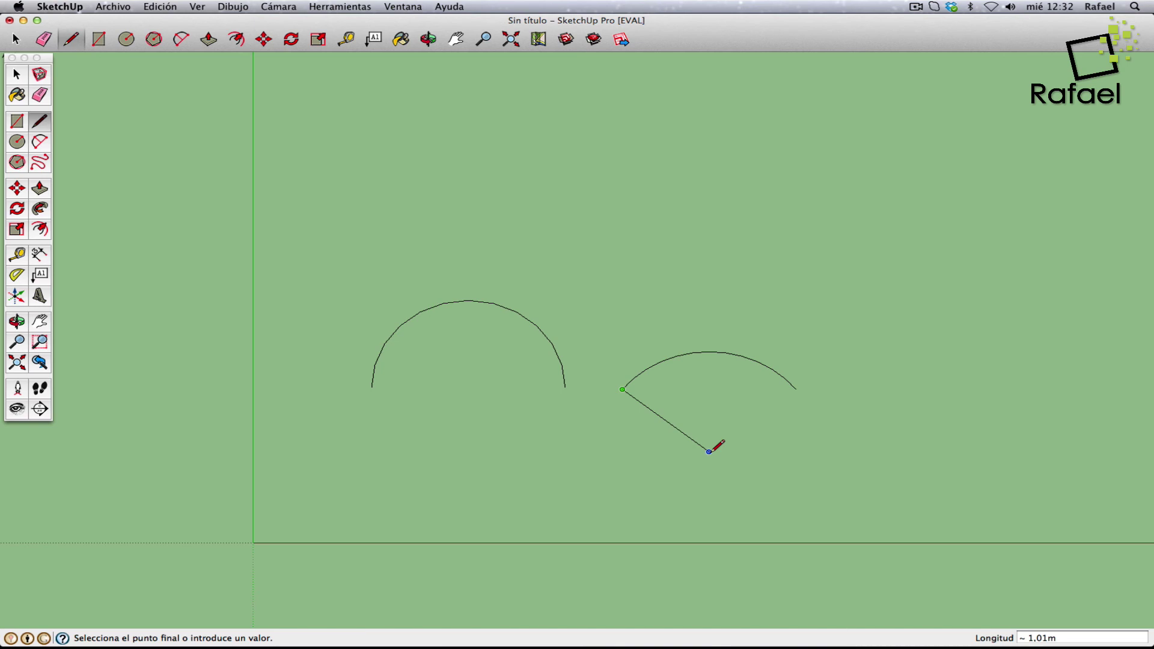
# - Close the second arc into a fan shape with a chord, and close the semicircle into a half-disc
pyautogui.click(710, 451)
pyautogui.click(796, 389)
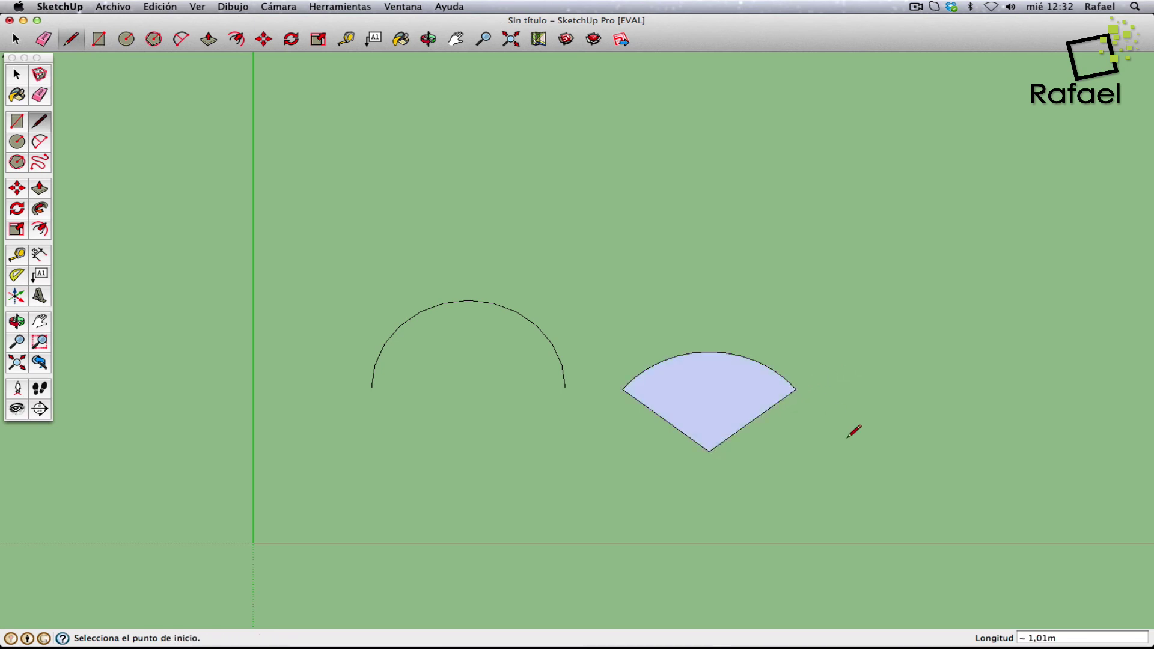
pyautogui.click(622, 390)
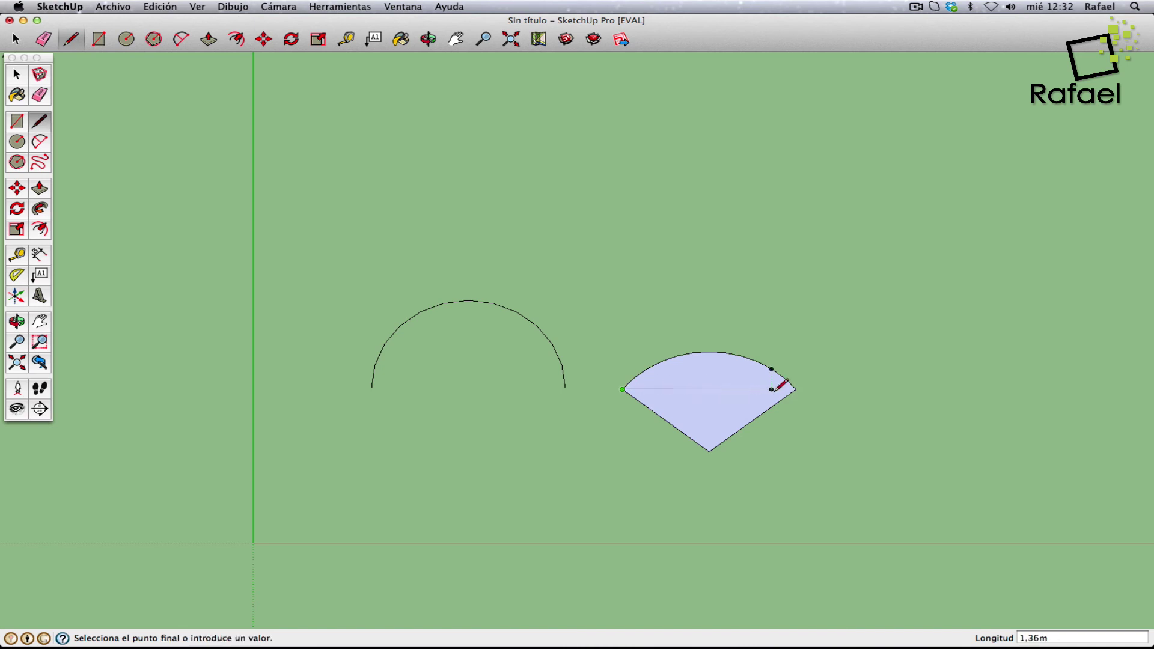
pyautogui.click(796, 389)
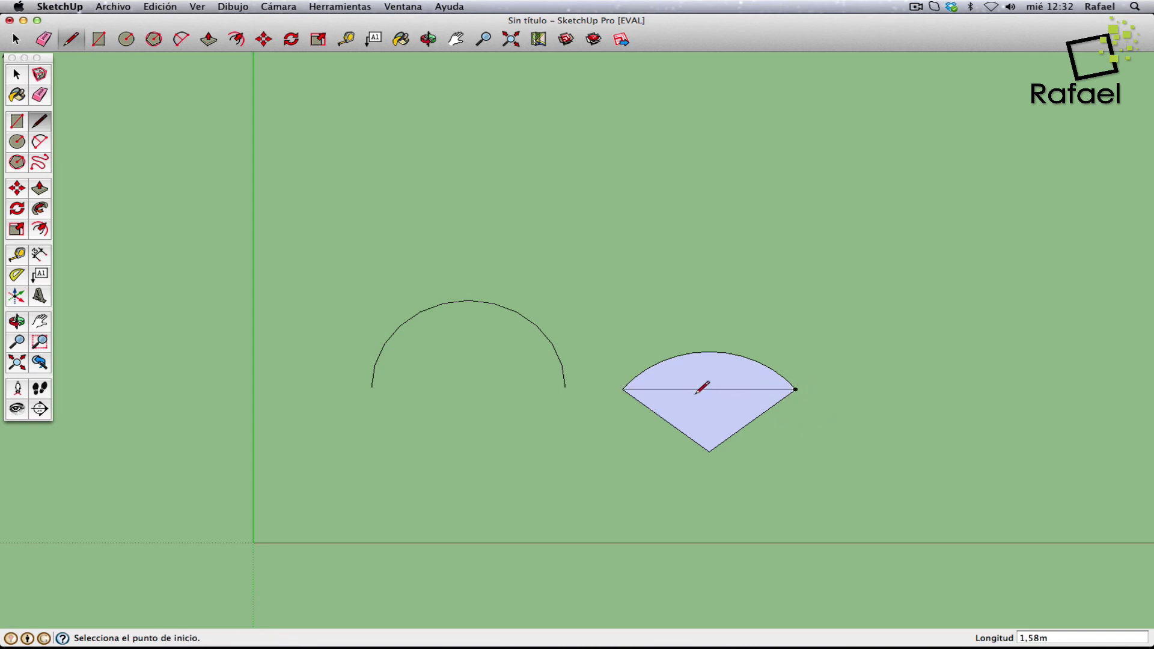
pyautogui.click(372, 388)
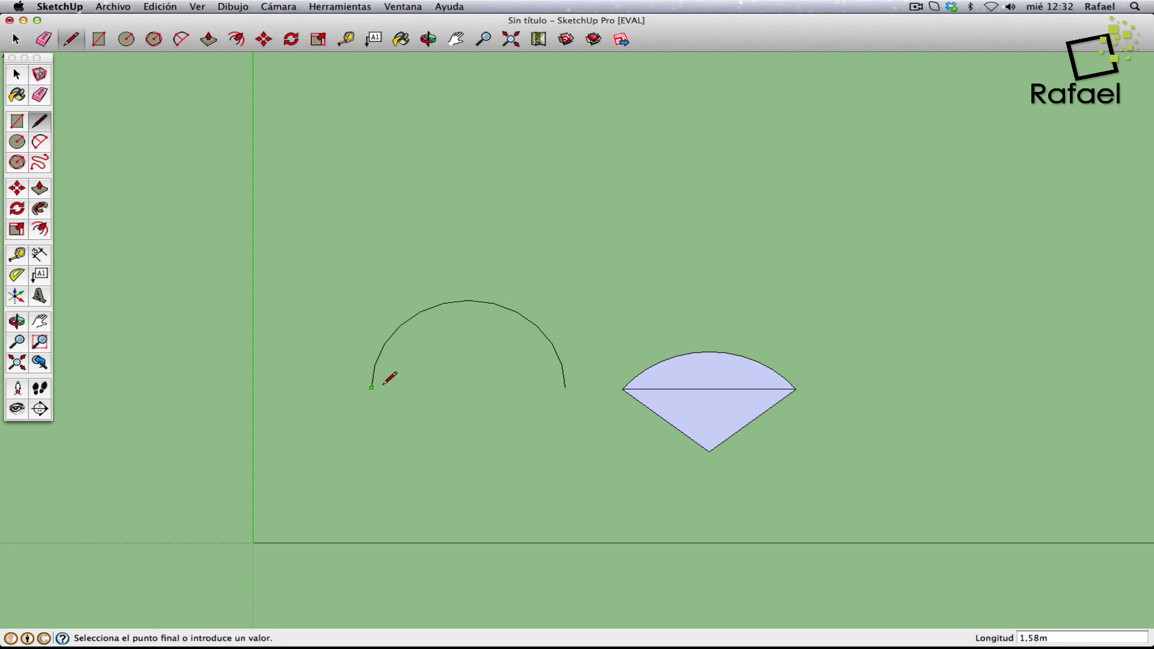
pyautogui.click(565, 388)
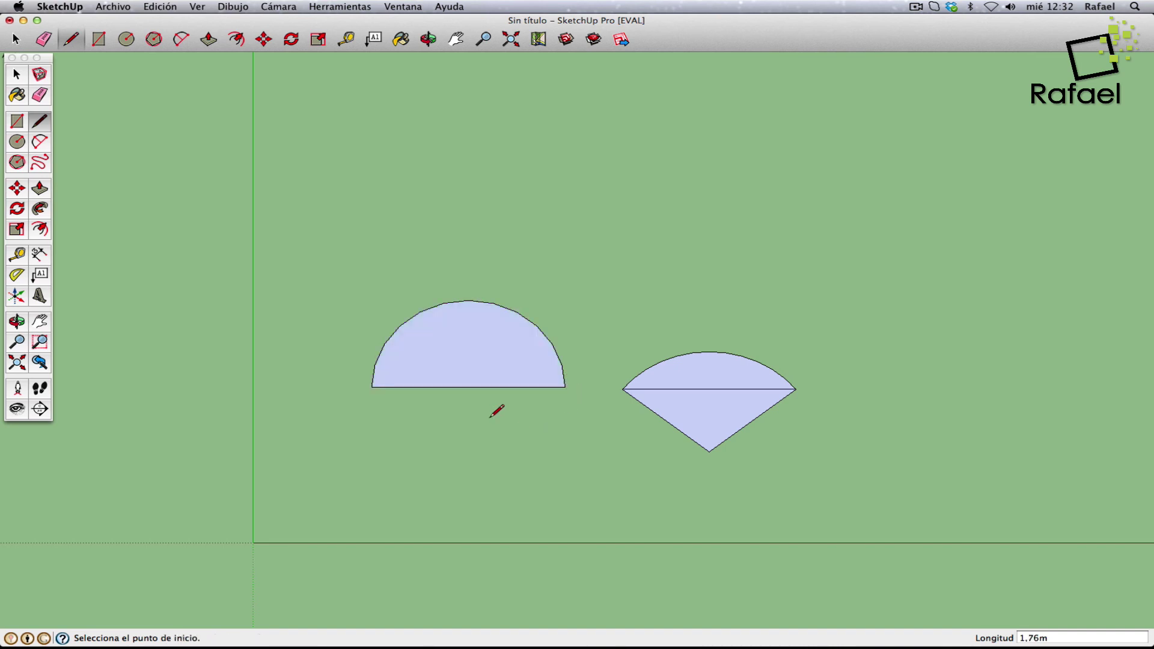
# - Add vertical lines from each base midpoint up to the arc tops, then window-select both shapes
pyautogui.click(468, 388)
pyautogui.click(468, 301)
pyautogui.click(710, 389)
pyautogui.click(710, 352)
pyautogui.click(16, 74)
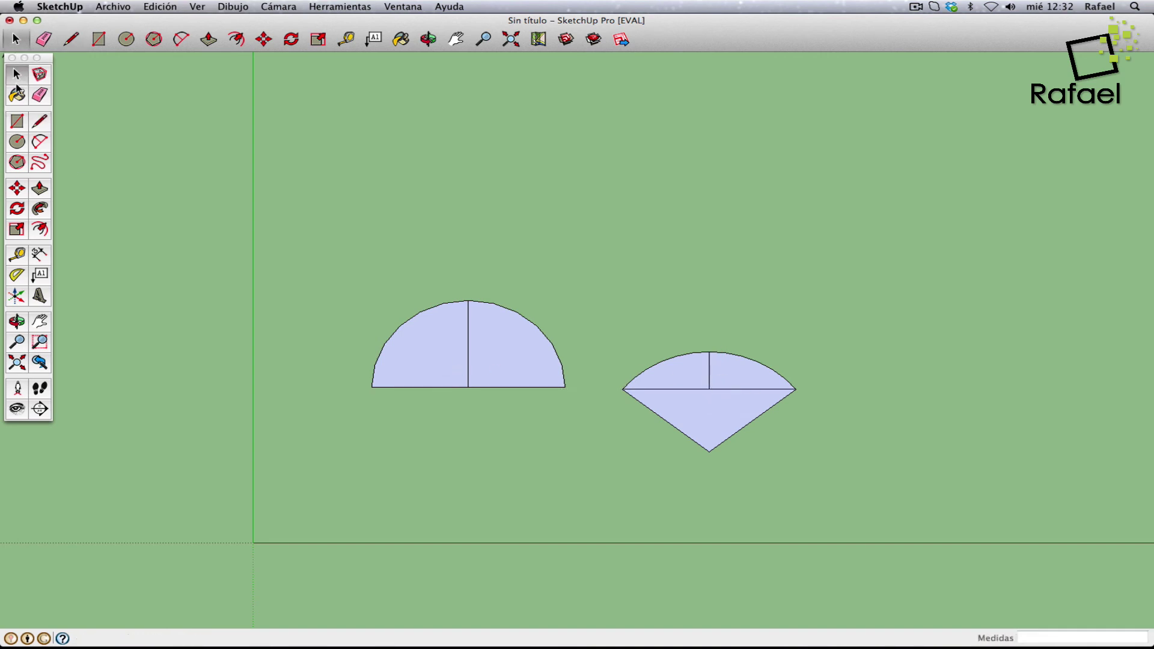
pyautogui.moveTo(217, 191); pyautogui.dragTo(803, 471)
# - Delete both shapes and draw two separate slanted lines
pyautogui.press('Delete')
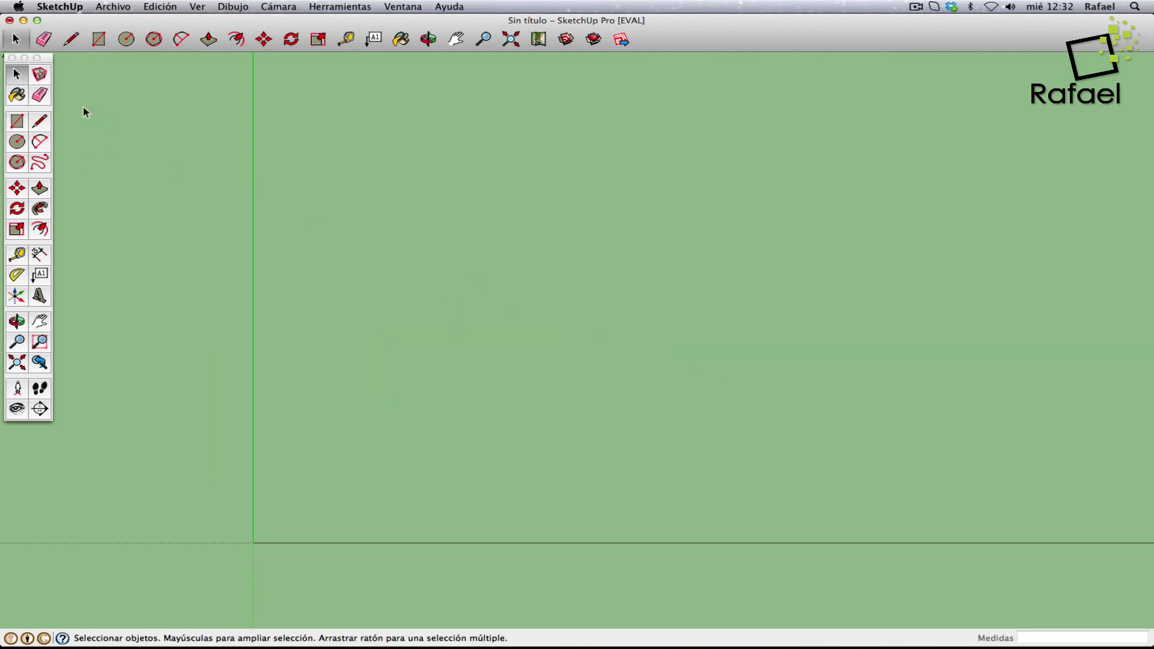
pyautogui.click(39, 121)
pyautogui.click(377, 252)
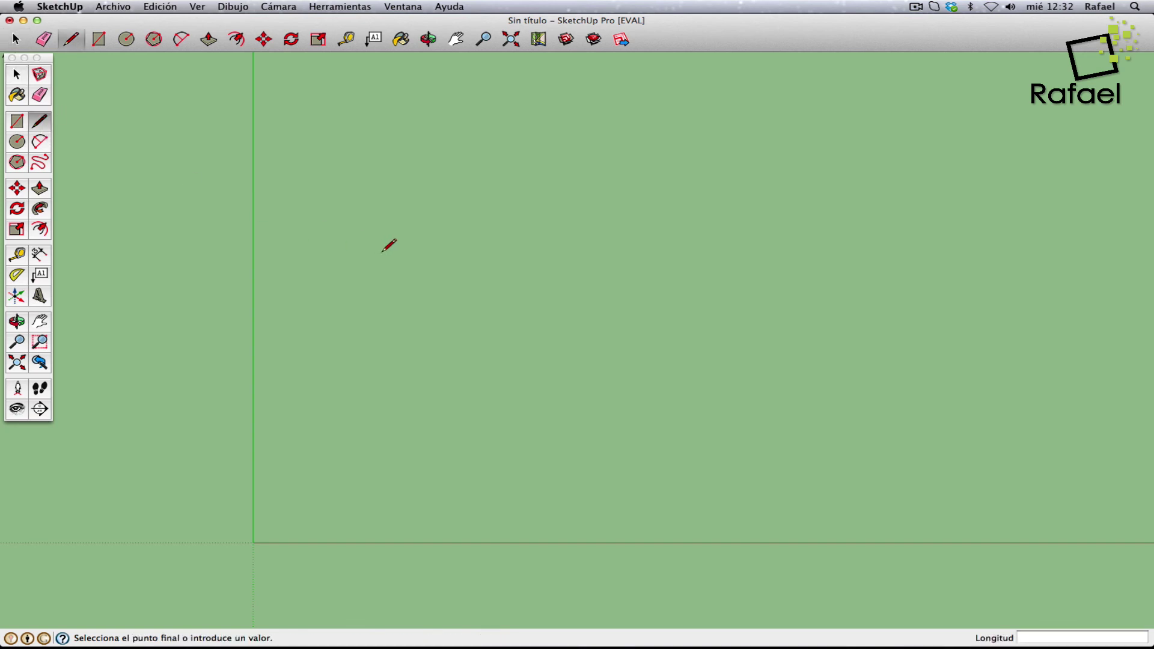
pyautogui.click(547, 373)
pyautogui.press('Escape')
pyautogui.click(684, 419)
pyautogui.click(740, 339)
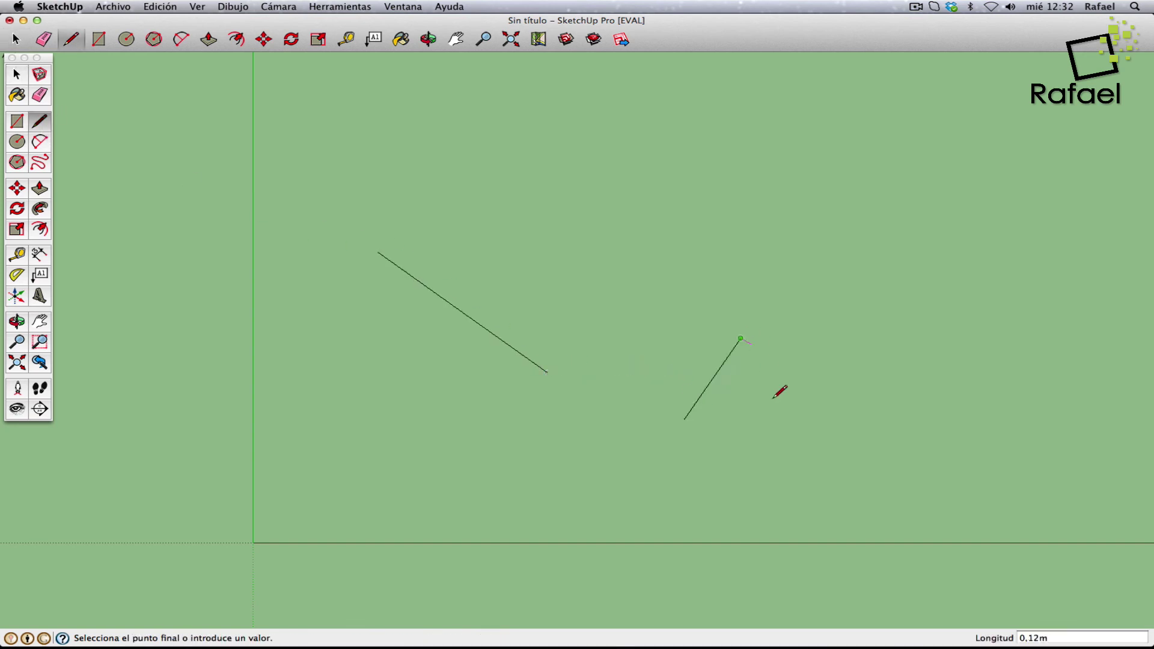
pyautogui.press('Escape')
# - Draw a horizontal line near the bottom and another near the top
pyautogui.click(580, 498)
pyautogui.click(727, 498)
pyautogui.press('Escape')
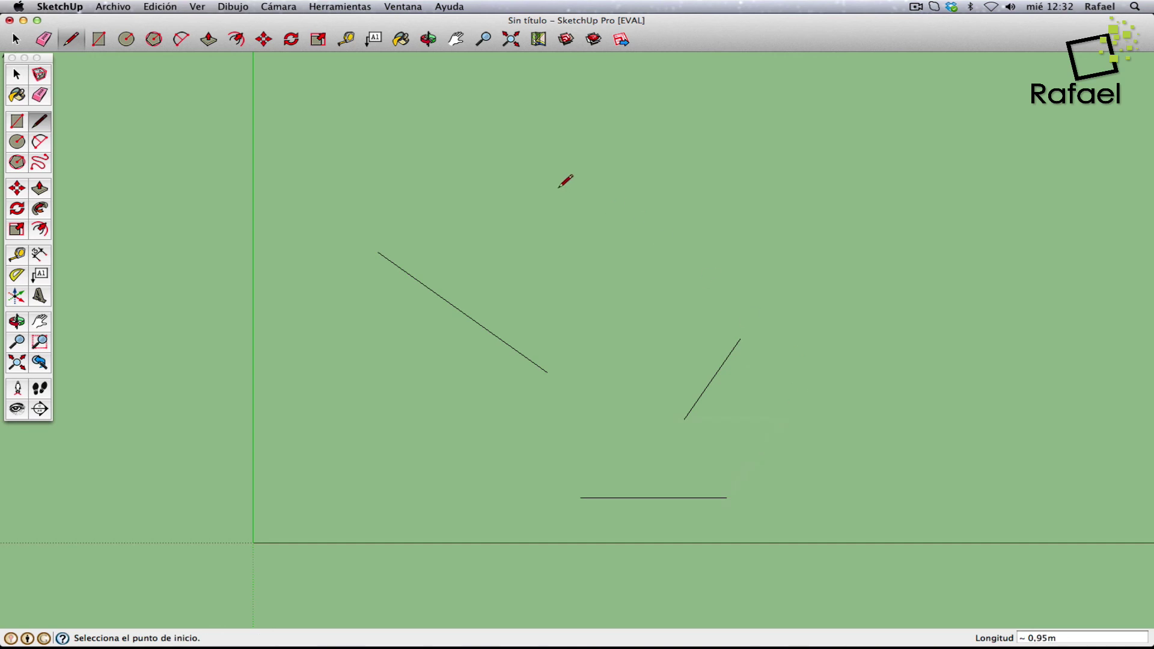
pyautogui.click(558, 188)
pyautogui.click(669, 181)
pyautogui.press('Escape')
# - Turn the first slanted line into a semicircle and the top line into an arc
pyautogui.click(40, 141)
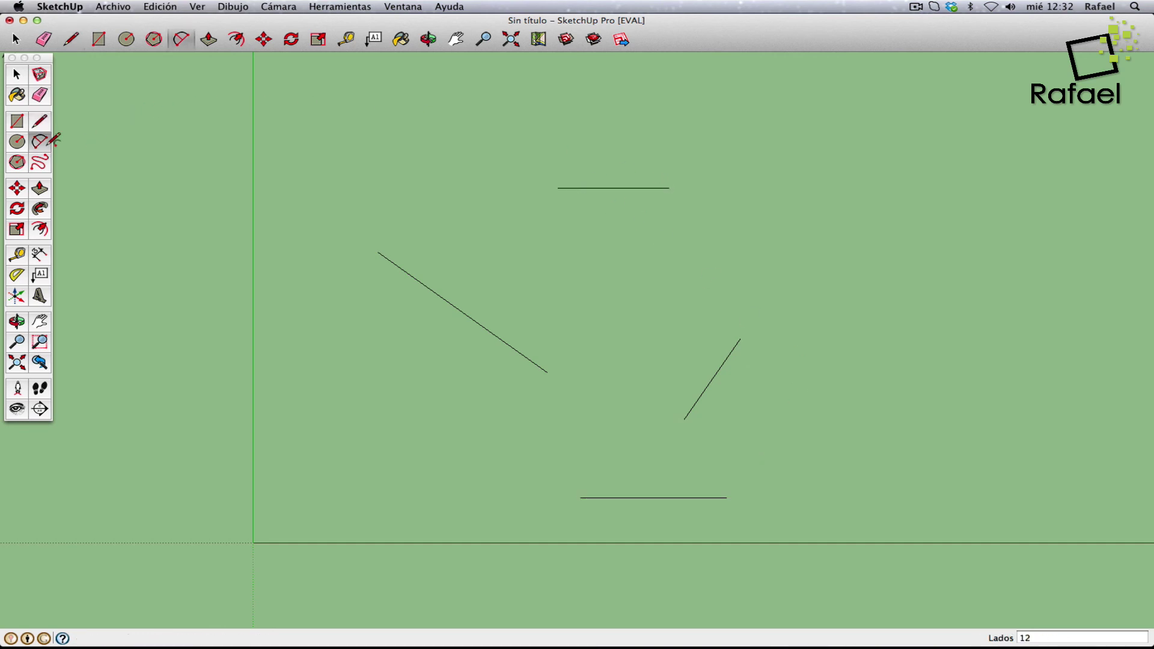
pyautogui.click(378, 252)
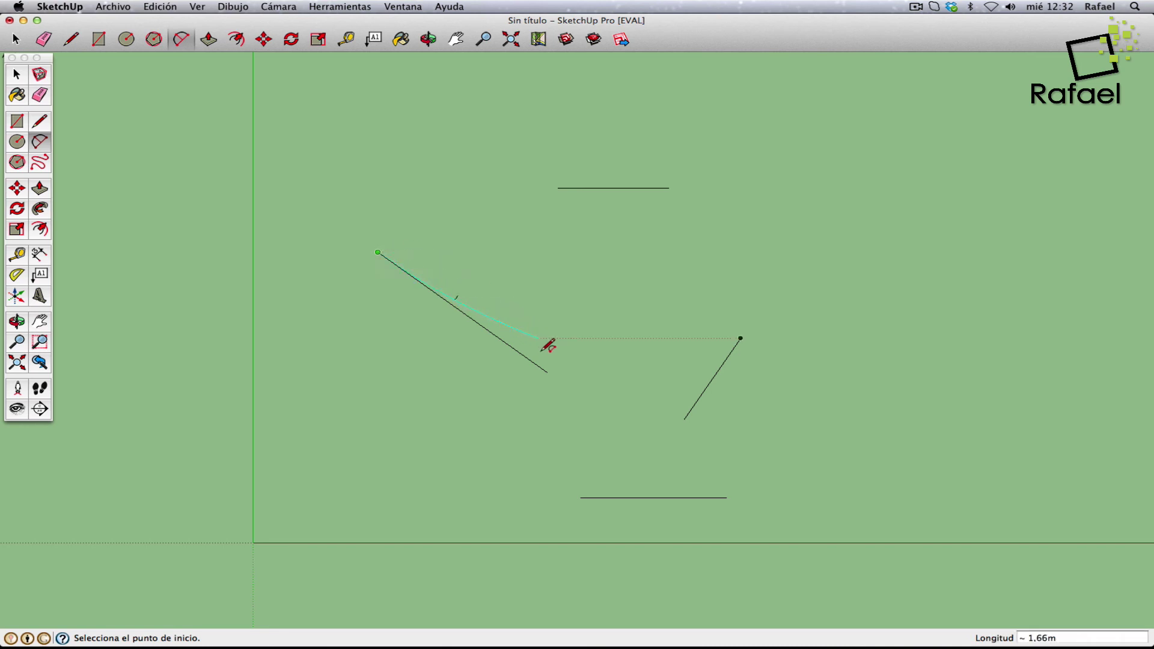
pyautogui.click(547, 373)
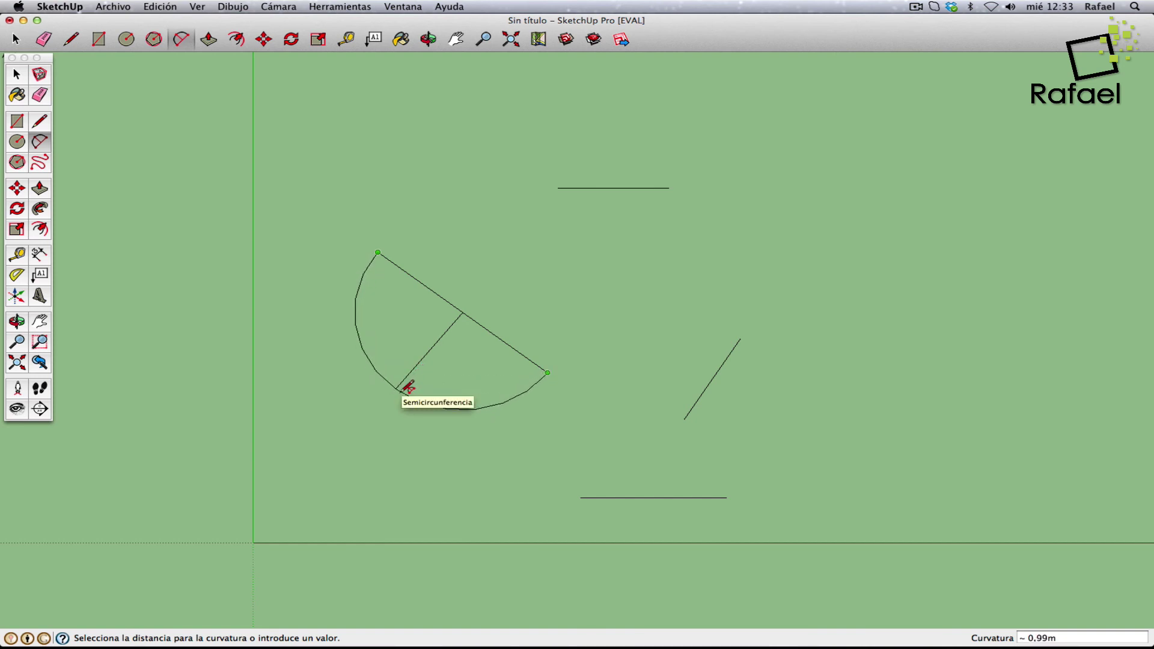
pyautogui.click(407, 389)
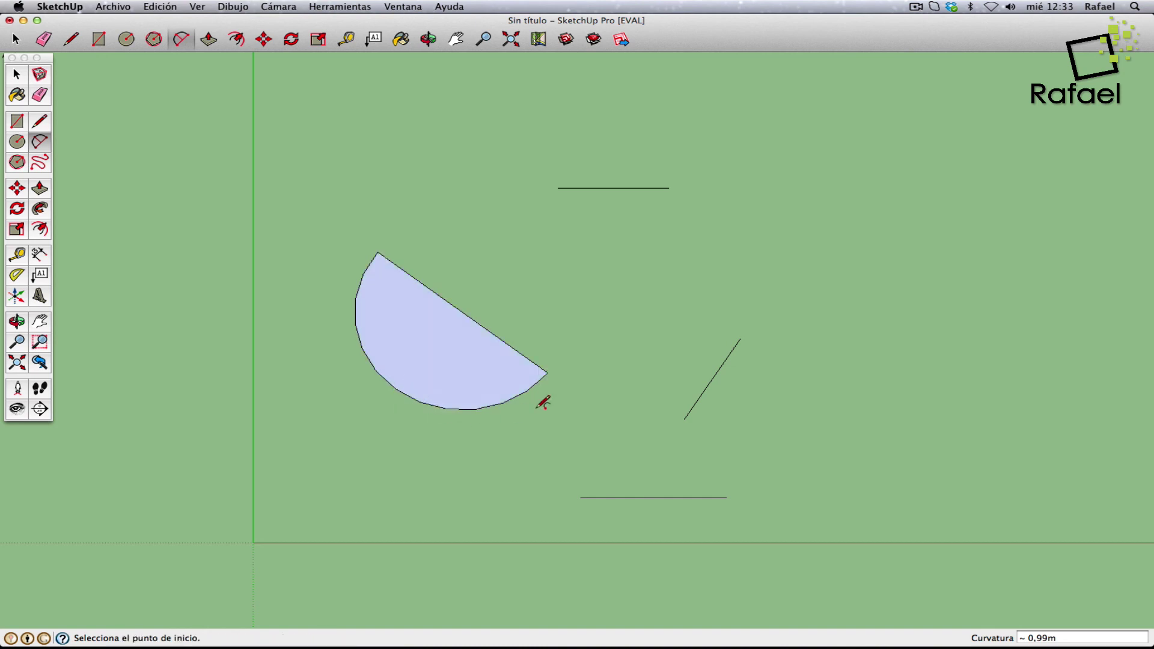
pyautogui.click(558, 188)
pyautogui.click(668, 188)
pyautogui.click(615, 154)
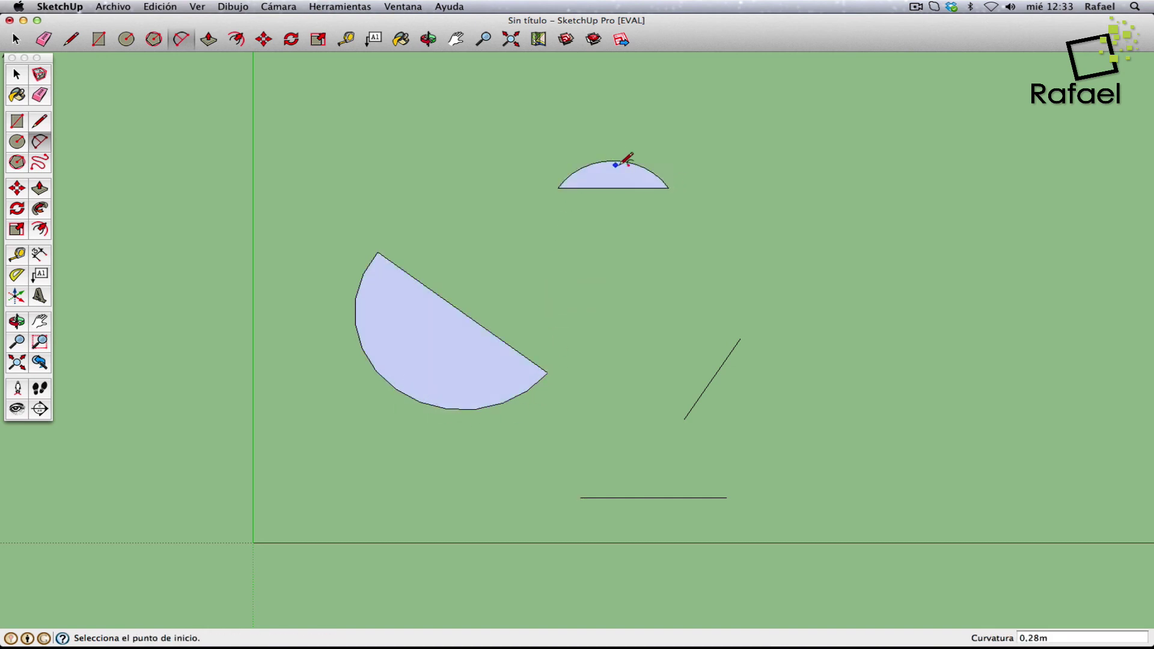
# - Make a semicircle on the second slanted line and a 0.25m arc on the bottom line, then box-select all four
pyautogui.click(741, 339)
pyautogui.click(684, 420)
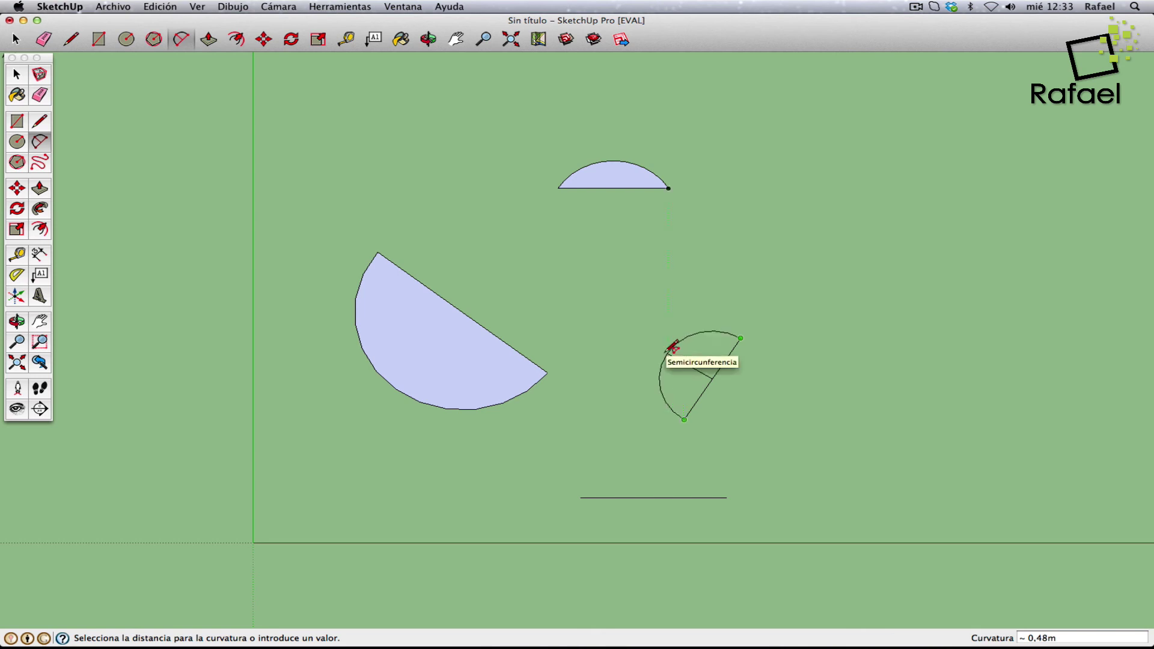
pyautogui.click(672, 346)
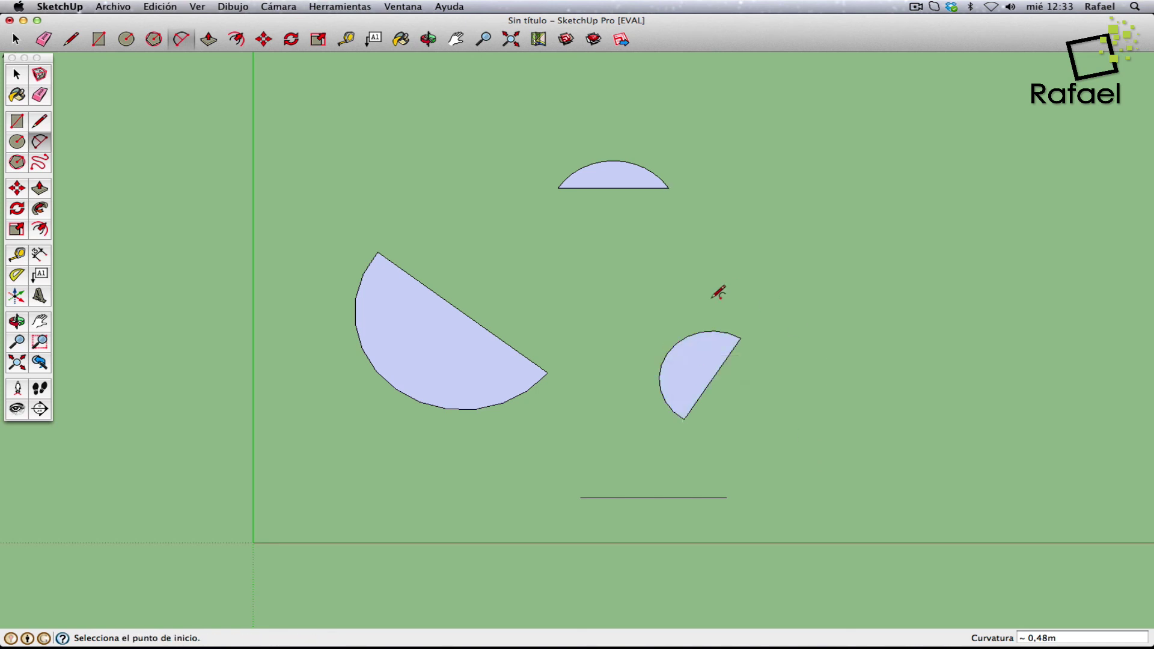
pyautogui.click(581, 498)
pyautogui.click(727, 498)
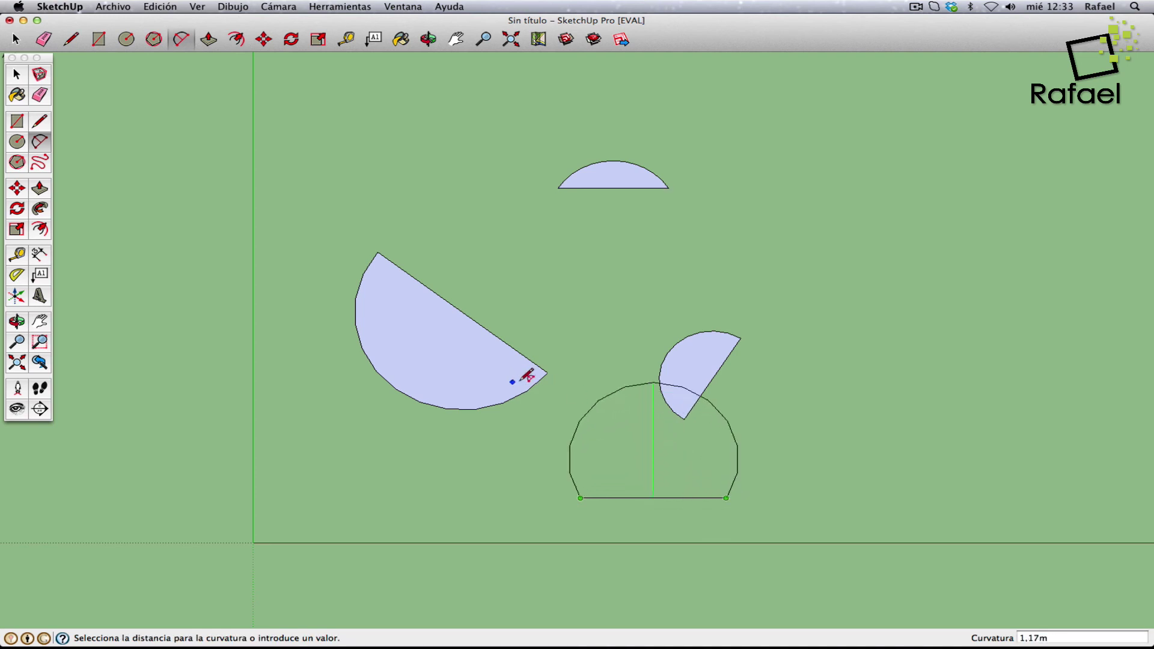
pyautogui.click(655, 473)
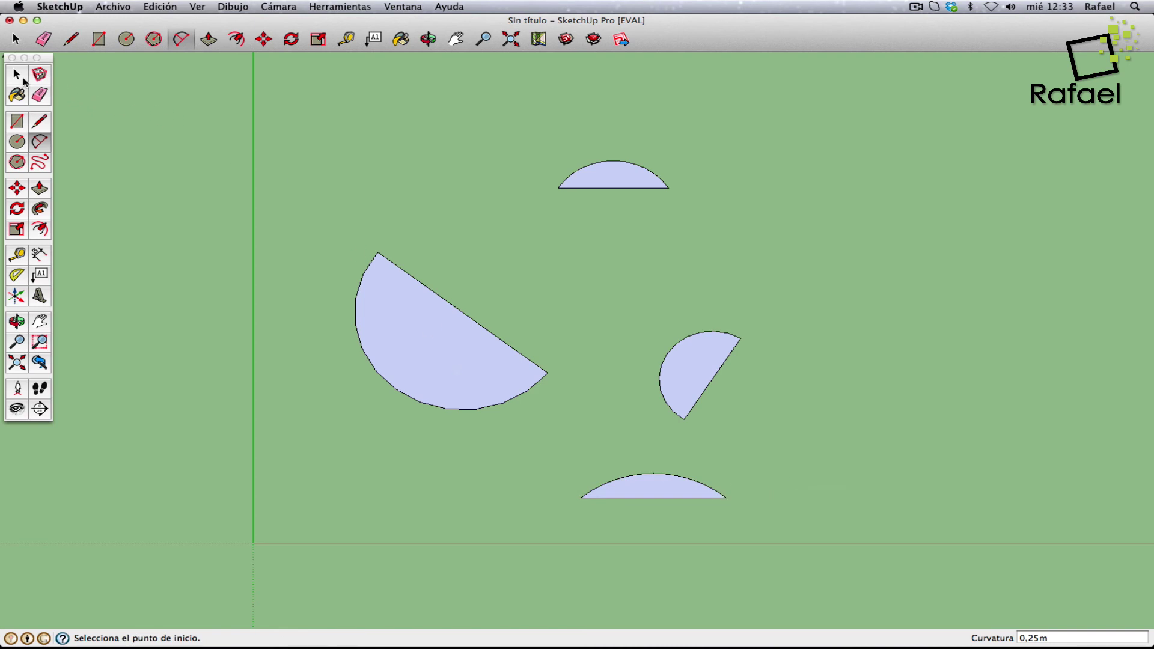
pyautogui.click(18, 76)
pyautogui.moveTo(305, 130); pyautogui.dragTo(866, 534)
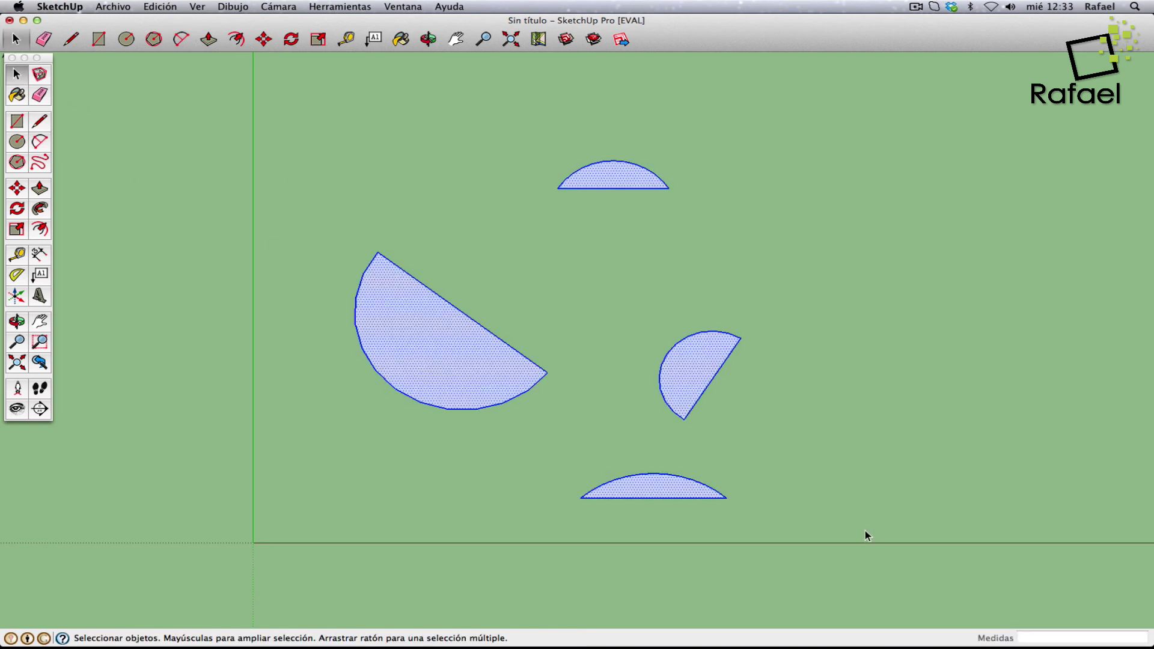
# - Delete the four arc shapes and sketch a long freehand scribble
pyautogui.press('Delete')
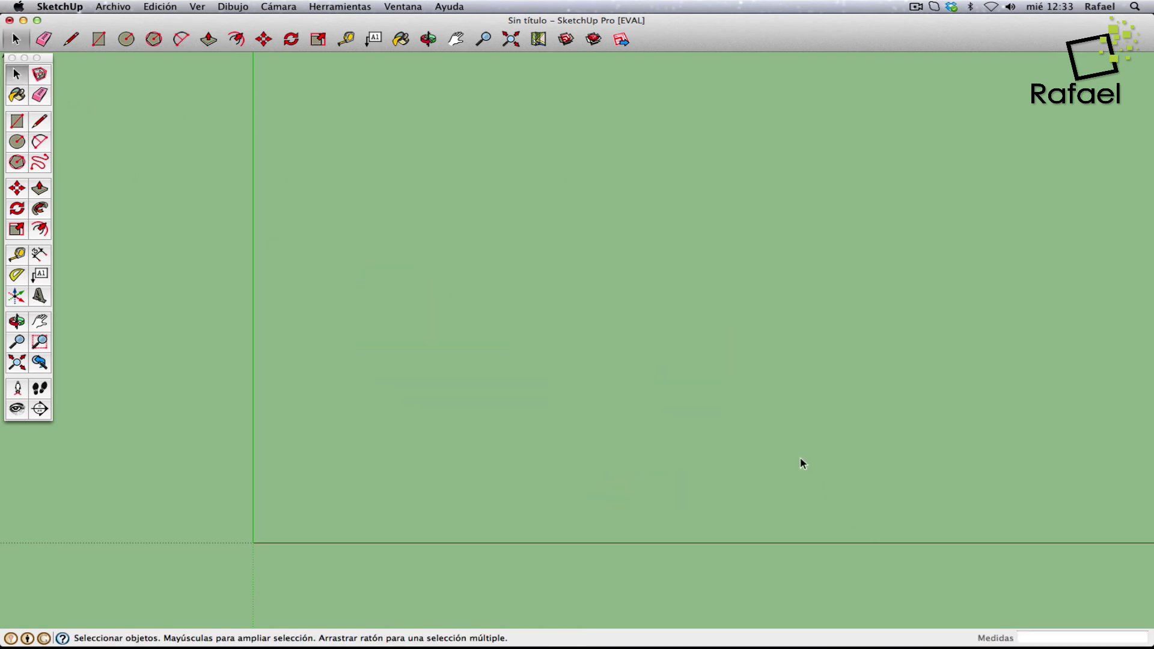
pyautogui.click(39, 163)
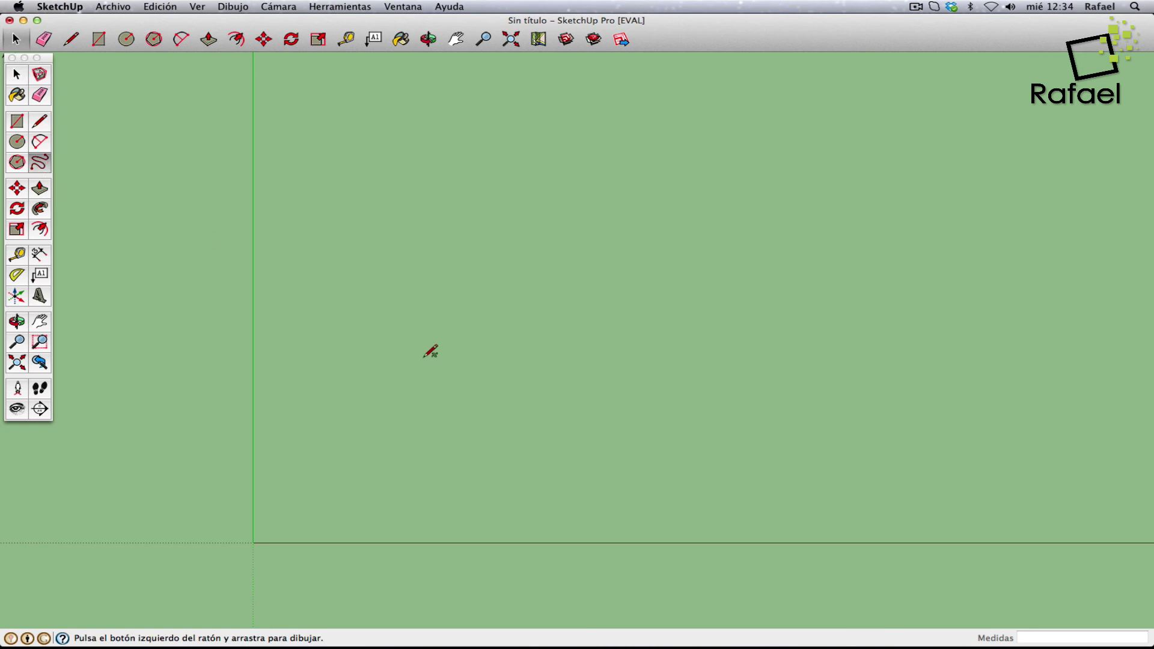
pyautogui.moveTo(334, 443)
pyautogui.mouseDown()
pyautogui.moveTo(483, 265)
pyautogui.moveTo(626, 319)
pyautogui.moveTo(420, 253)
pyautogui.moveTo(304, 370)
pyautogui.moveTo(475, 480)
pyautogui.moveTo(544, 483)
pyautogui.mouseUp()
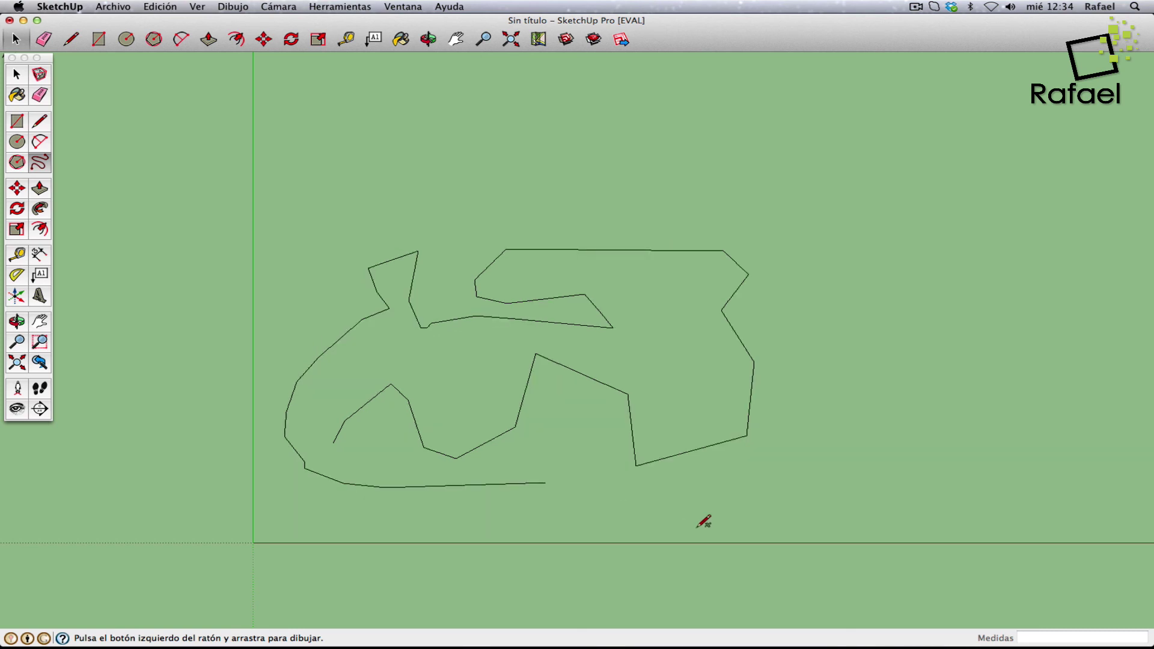
# - Box-select the freehand scribble and delete it
pyautogui.click(16, 74)
pyautogui.moveTo(186, 139); pyautogui.dragTo(827, 515)
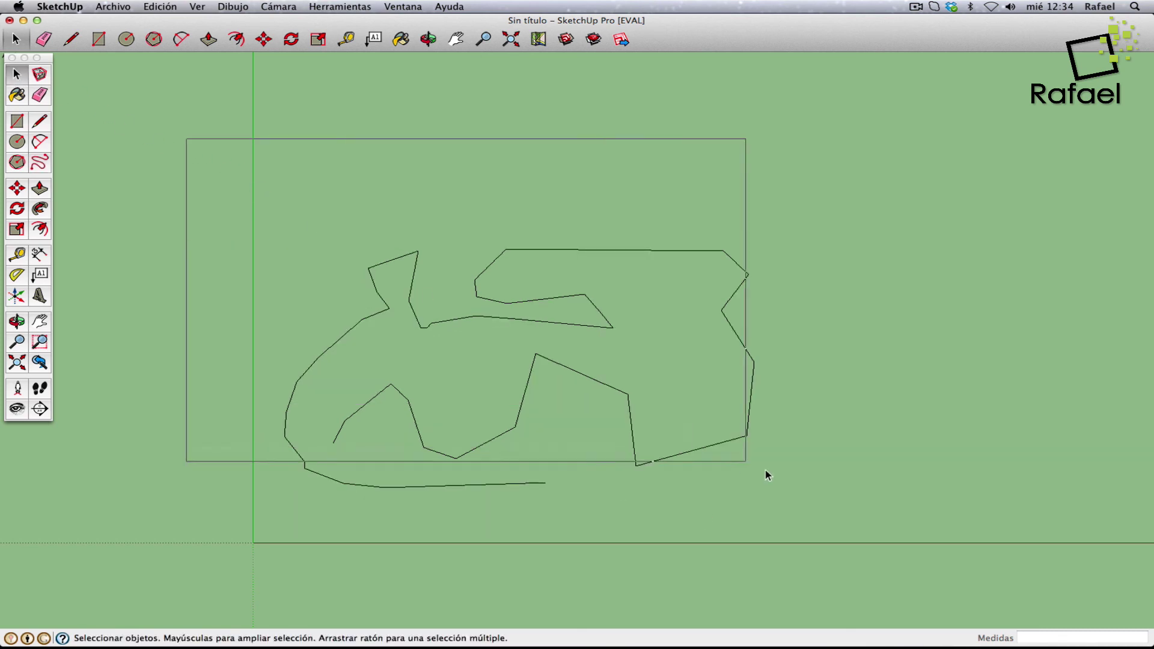
pyautogui.press('Delete')
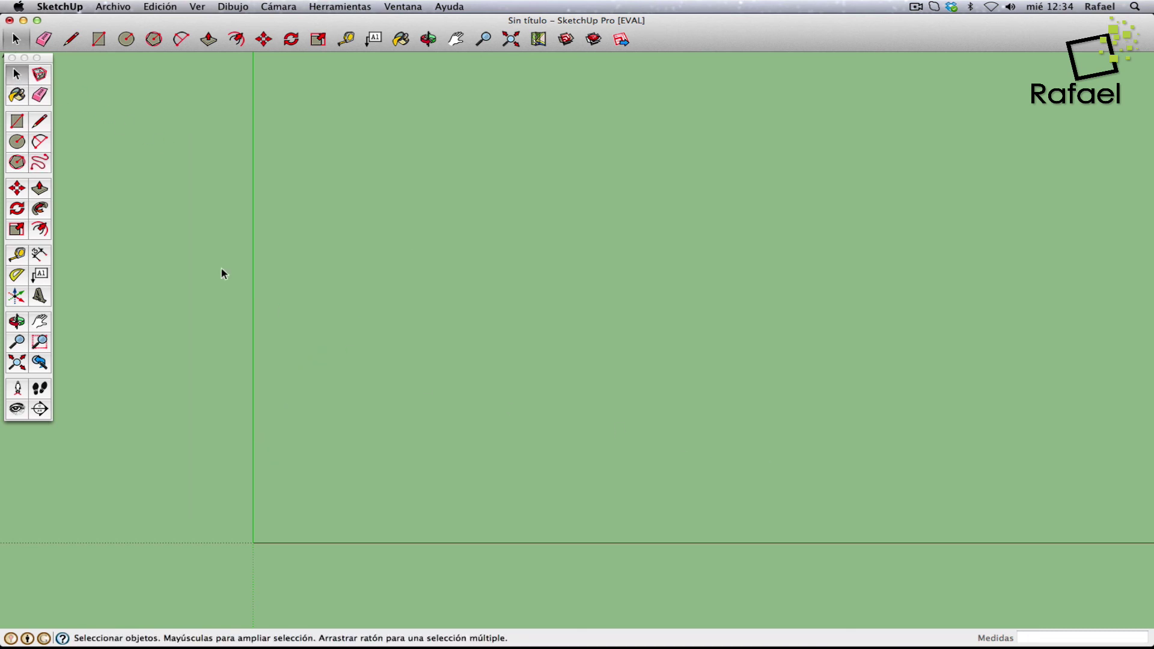
pyautogui.click(42, 123)
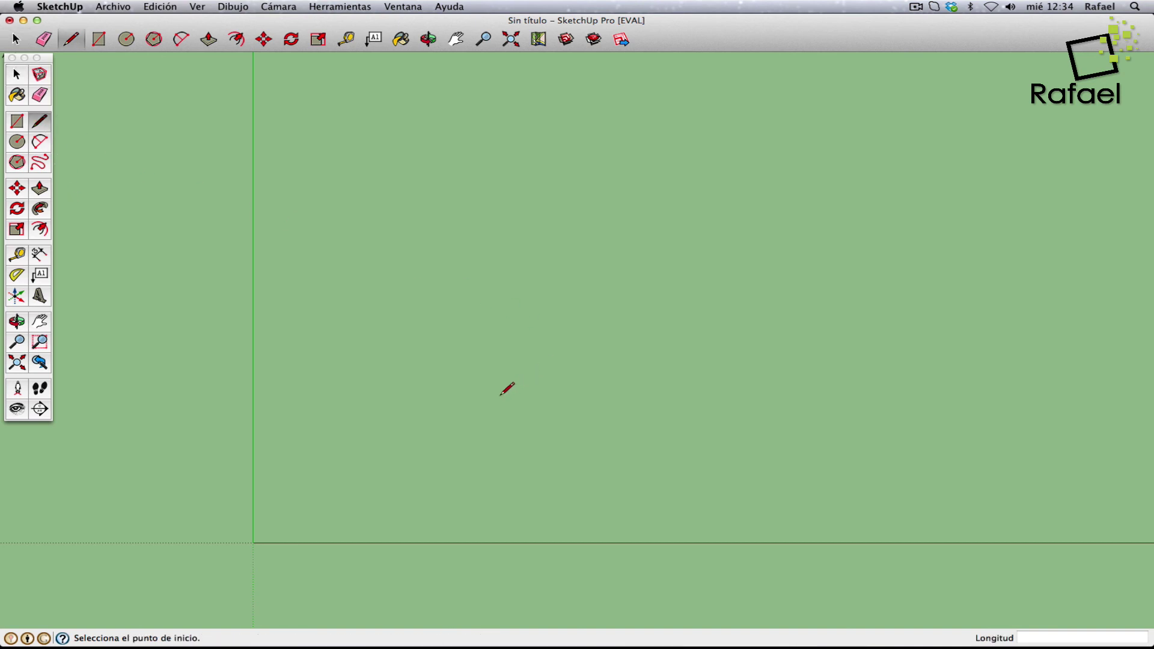
pyautogui.click(412, 420)
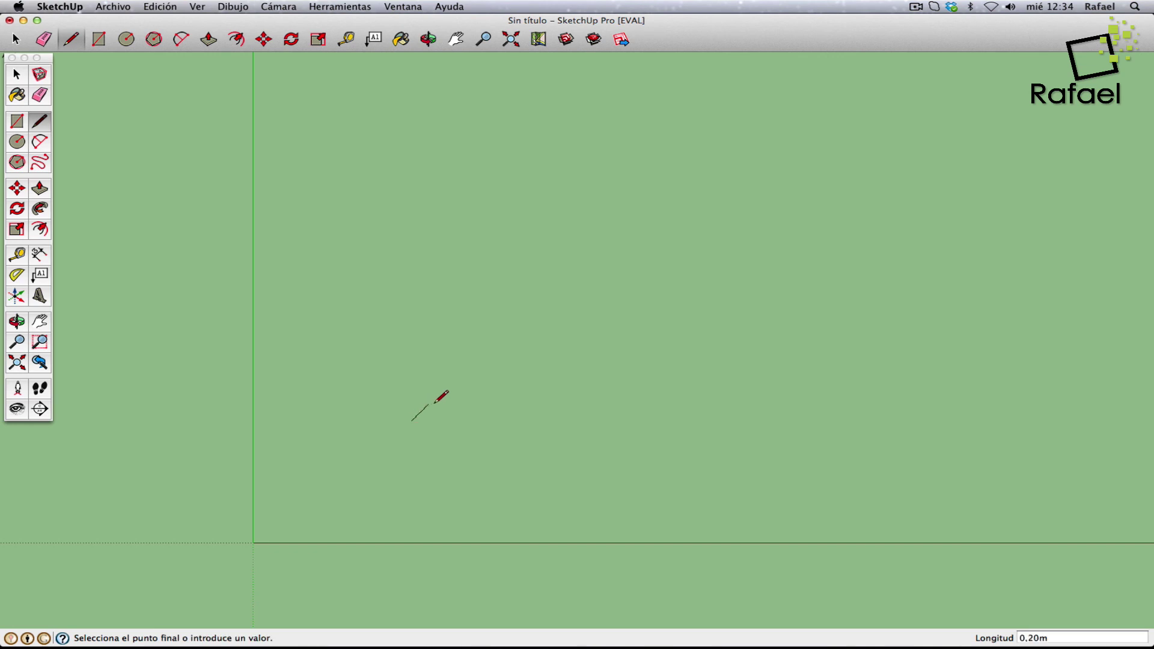
pyautogui.doubleClick(536, 466)
pyautogui.press('super+z')
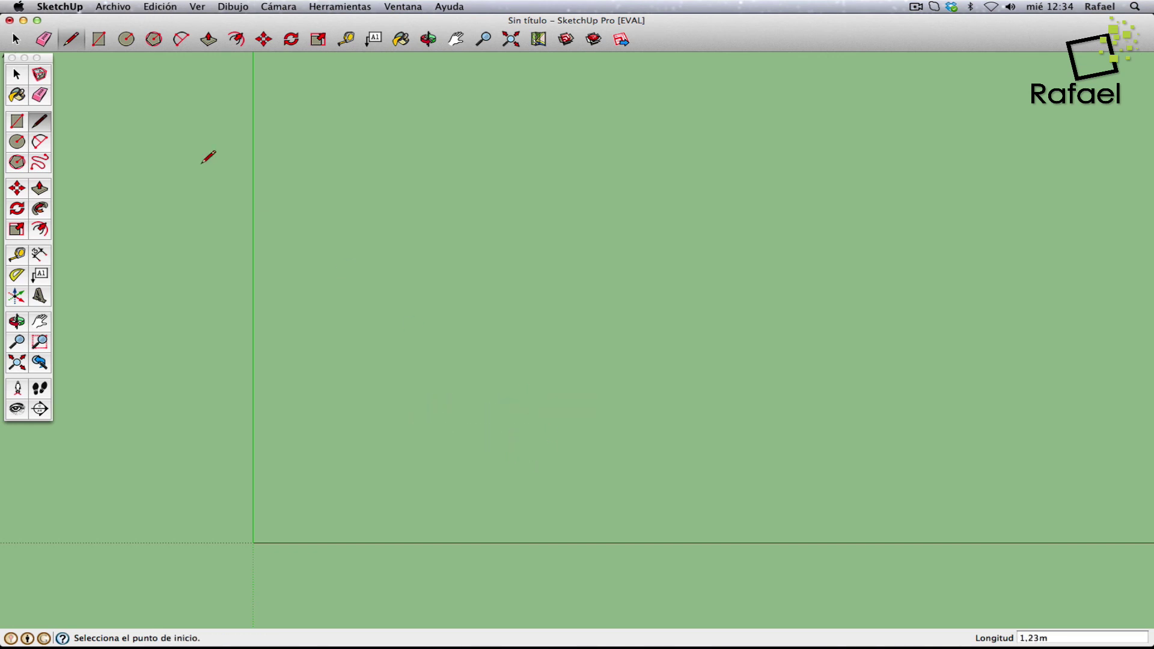
pyautogui.click(44, 161)
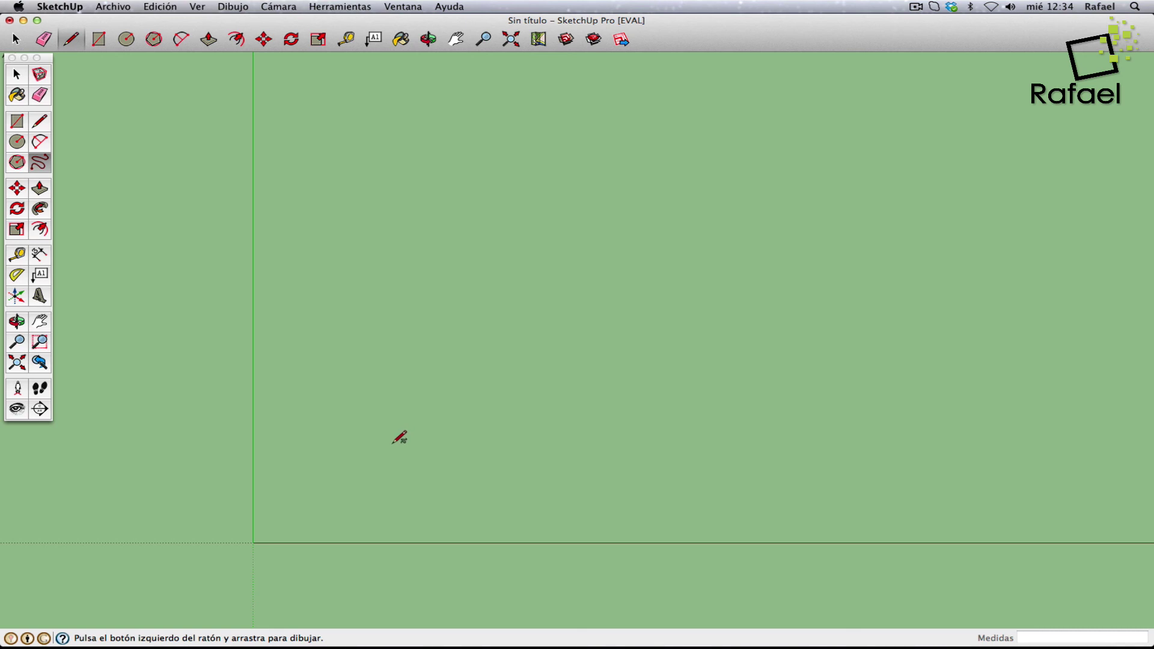
pyautogui.moveTo(396, 439)
pyautogui.mouseDown()
pyautogui.moveTo(558, 455)
pyautogui.moveTo(606, 415)
pyautogui.moveTo(576, 397)
pyautogui.moveTo(405, 391)
pyautogui.moveTo(369, 450)
pyautogui.moveTo(410, 474)
pyautogui.moveTo(392, 446)
pyautogui.mouseUp()
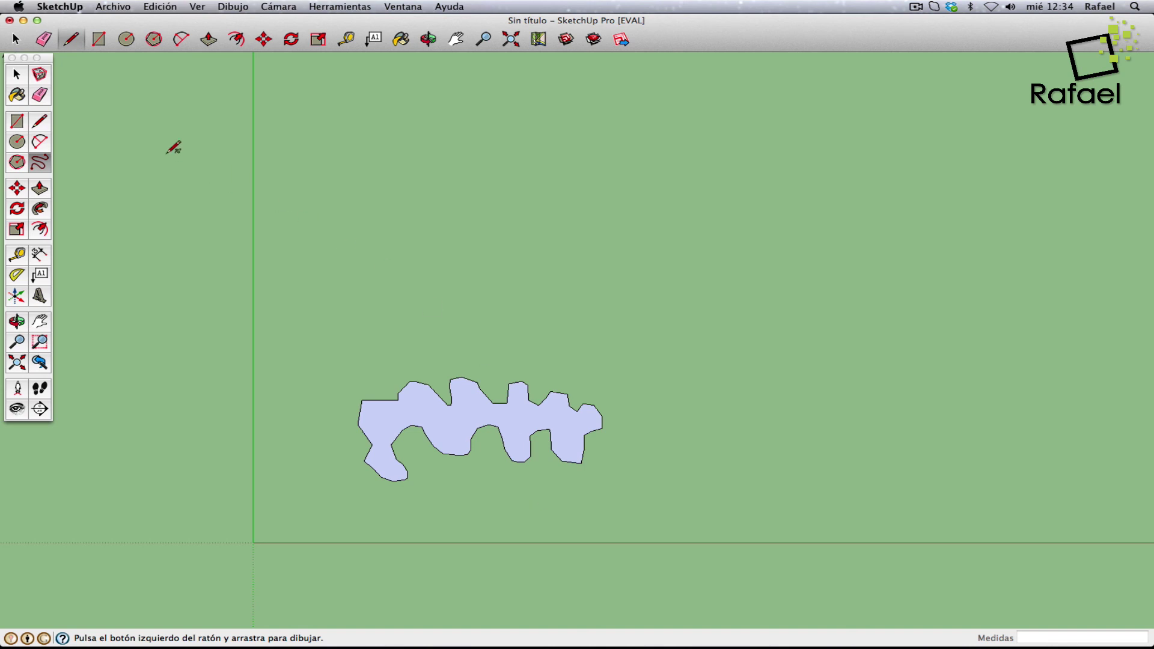
pyautogui.click(16, 74)
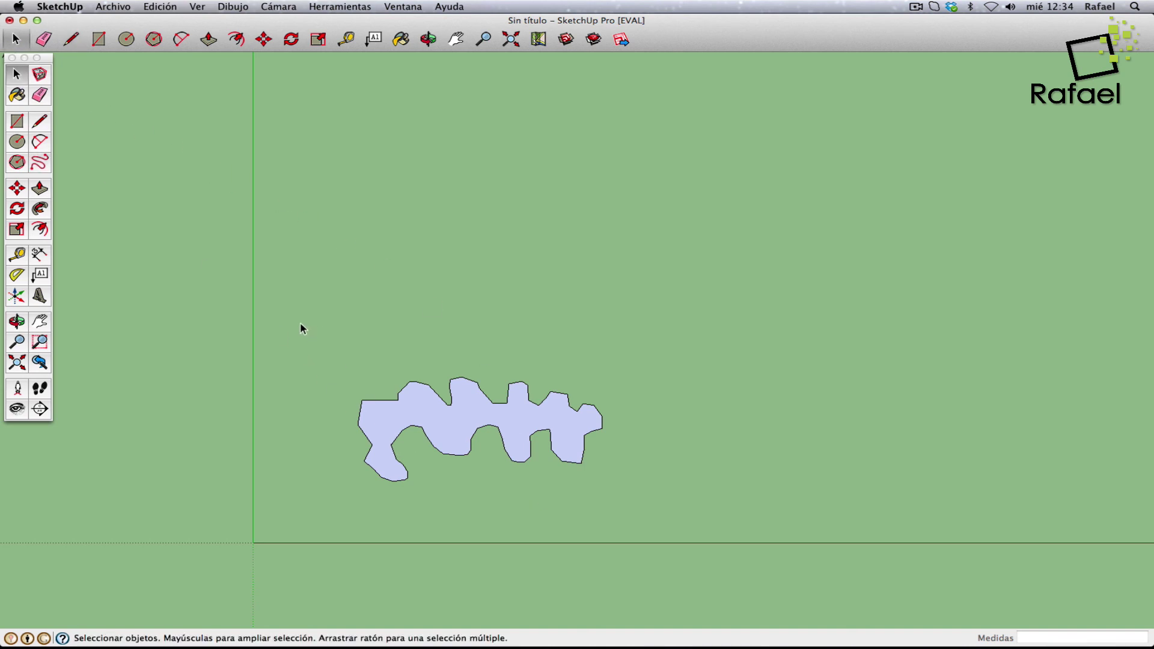
pyautogui.moveTo(300, 323); pyautogui.dragTo(652, 523)
pyautogui.press('Delete')
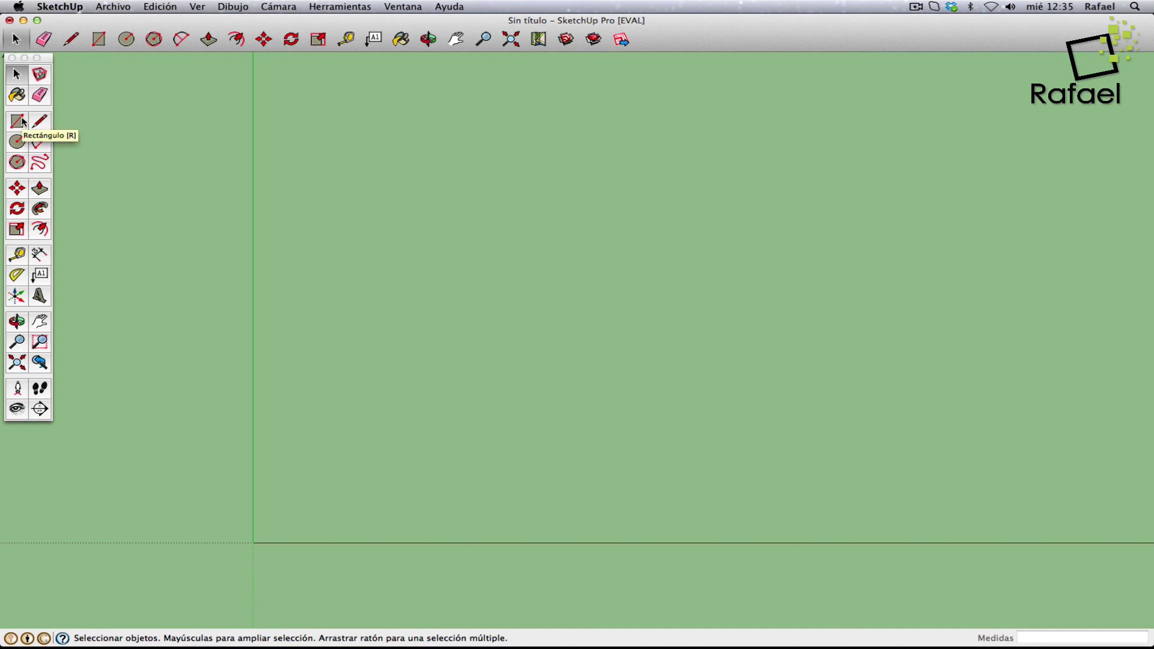
# - Draw a rectangle topped by a triangular roof rising to an apex
pyautogui.click(23, 122)
pyautogui.click(412, 352)
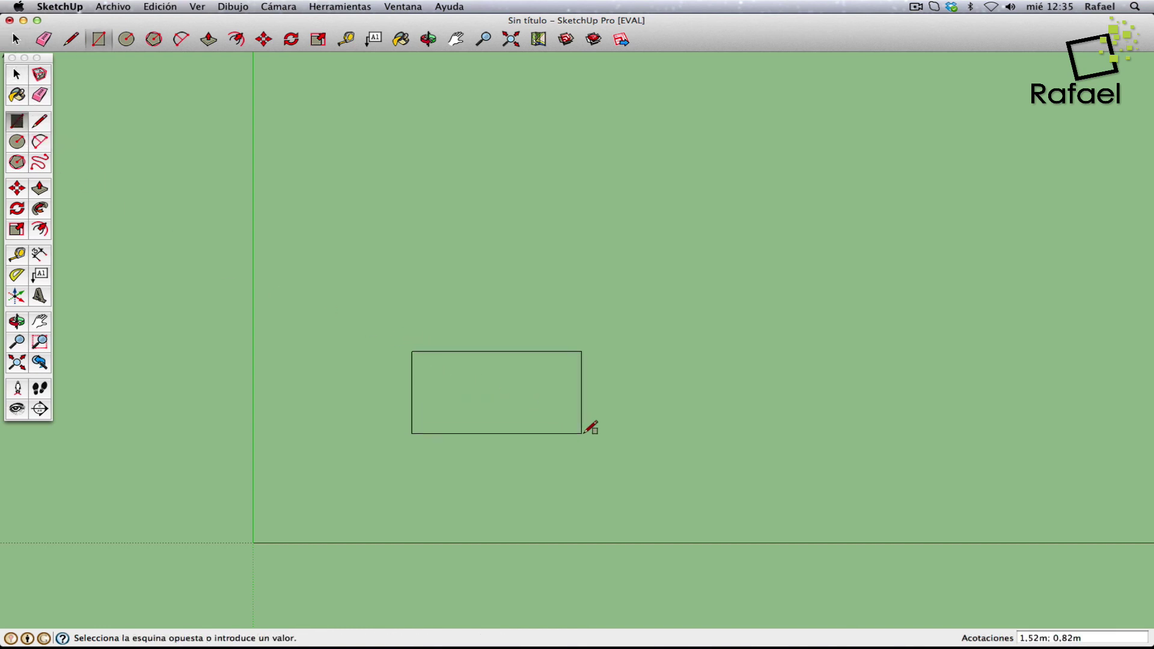
pyautogui.click(585, 435)
pyautogui.click(41, 126)
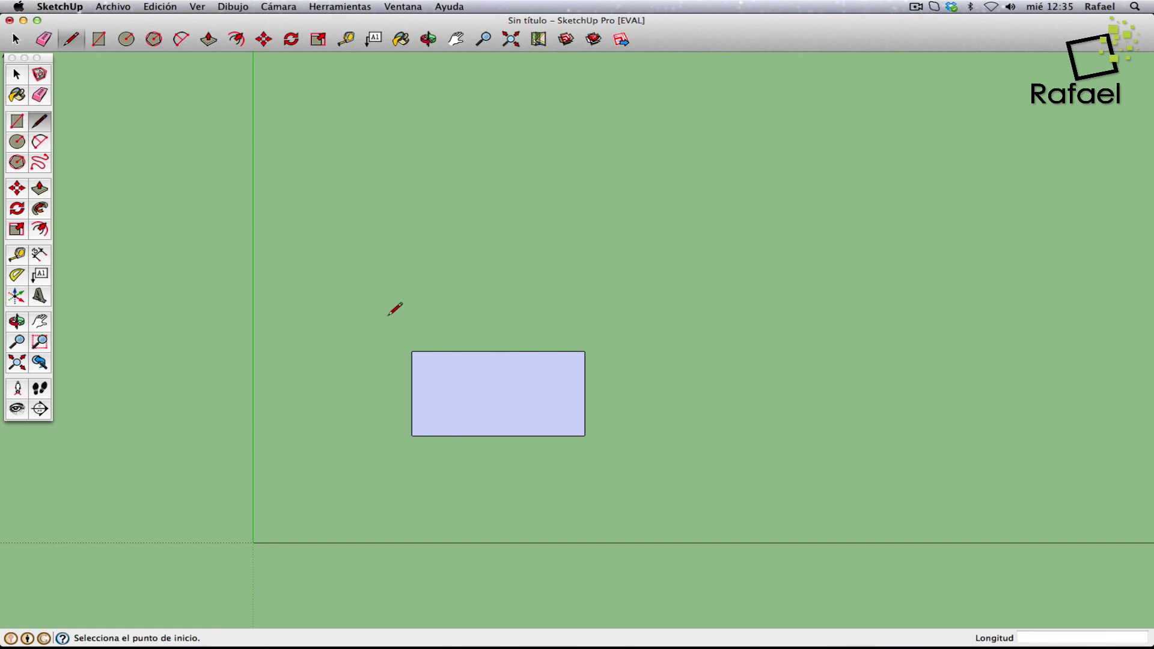
pyautogui.click(413, 352)
pyautogui.click(498, 285)
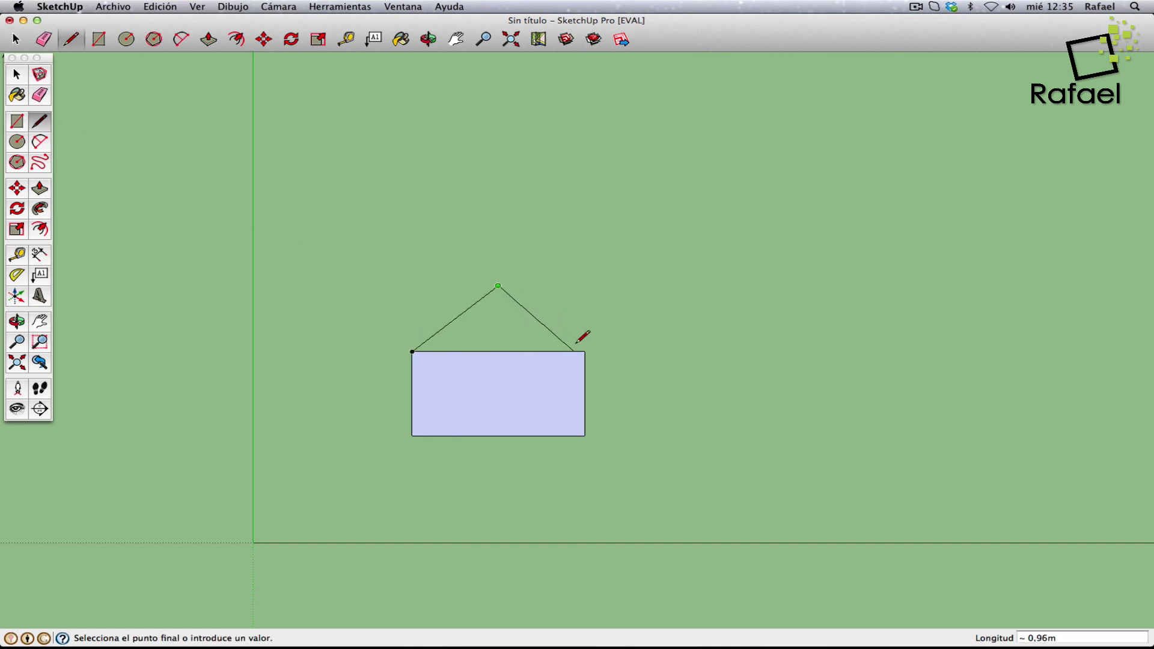
pyautogui.click(585, 352)
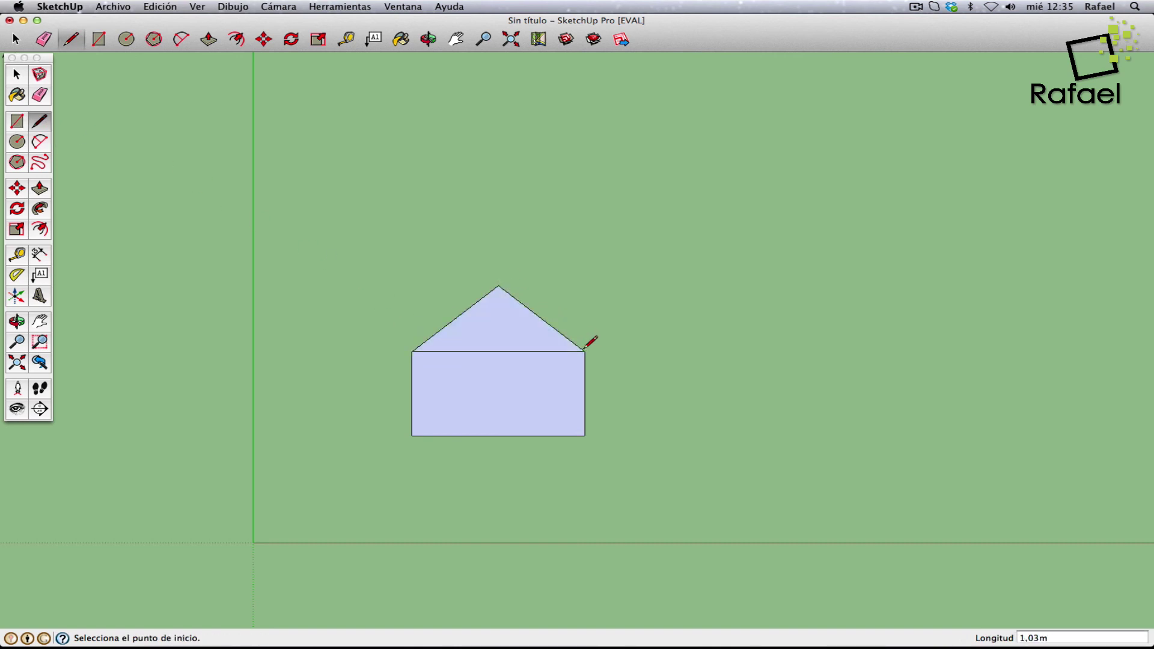
# - Add a 0,85m bulging arc from the roof apex to the rectangle's bottom-right corner
pyautogui.click(38, 143)
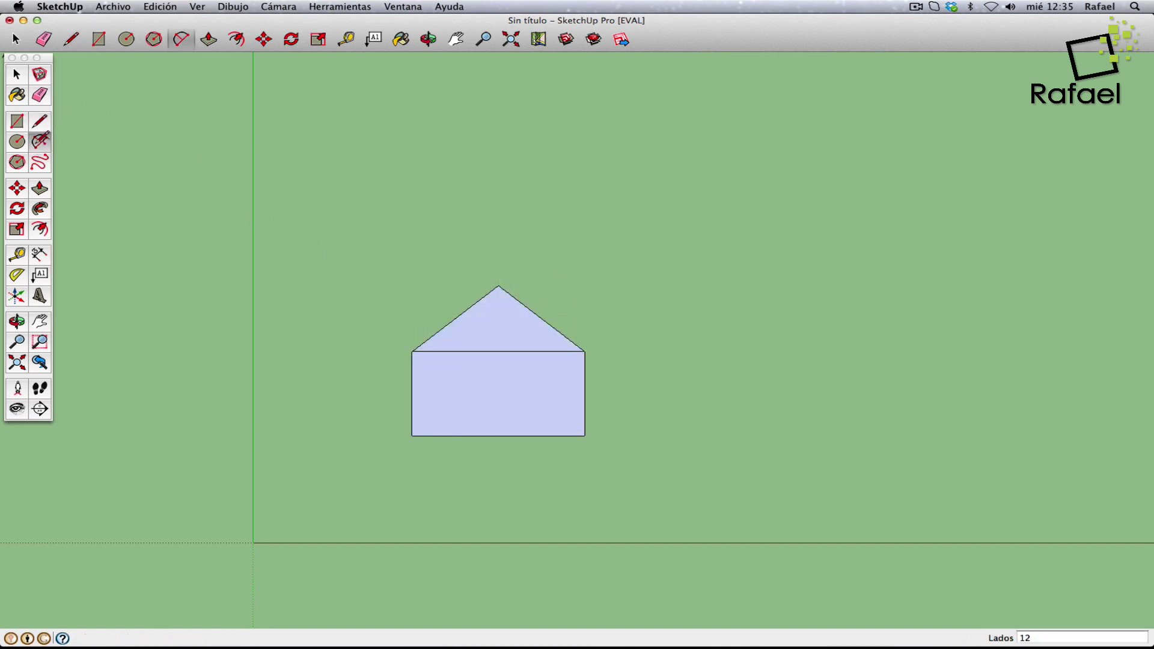
pyautogui.click(498, 286)
pyautogui.click(584, 435)
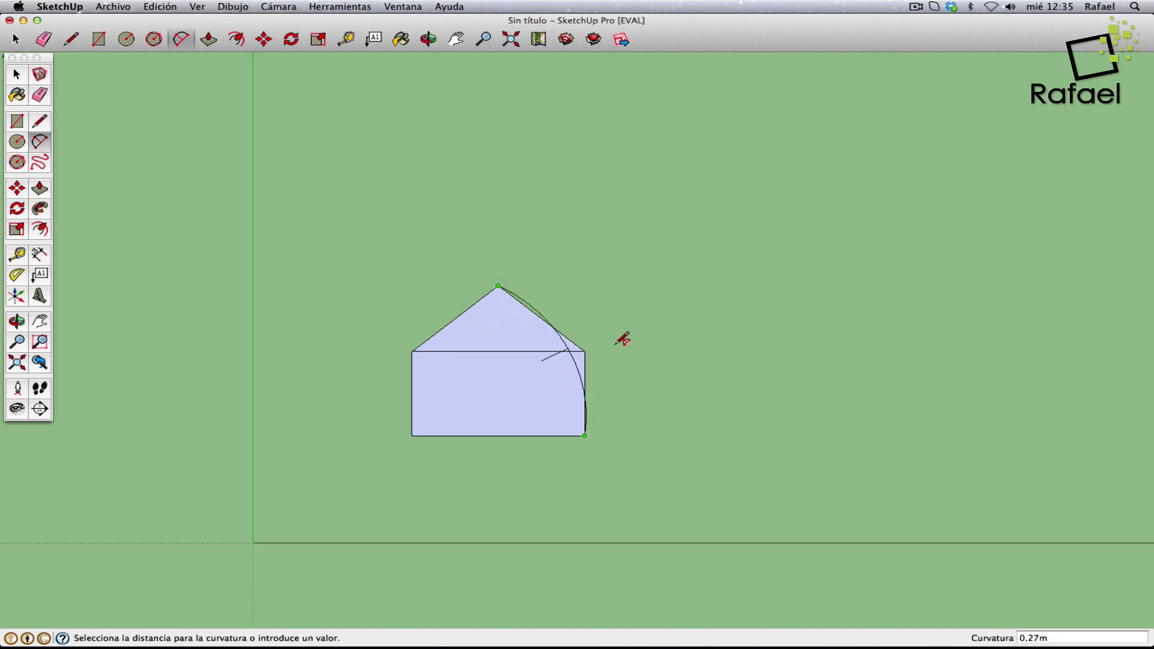
pyautogui.click(628, 317)
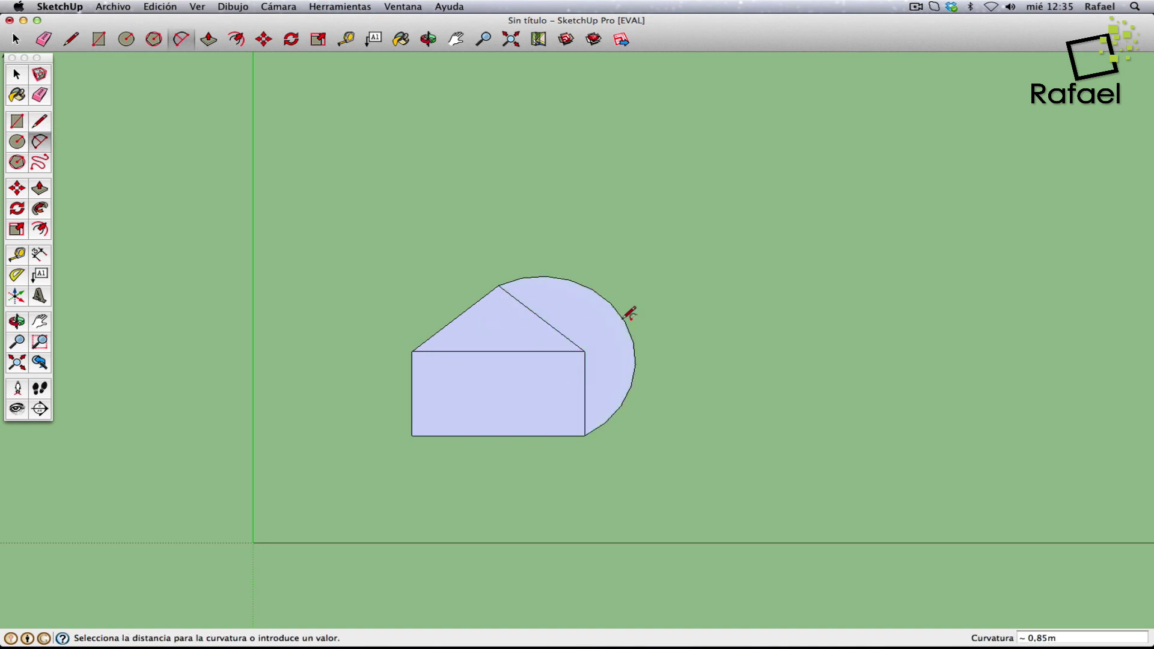
# - Sketch a jagged freehand crack and an angled inner cut across the rectangle's right side
pyautogui.click(39, 163)
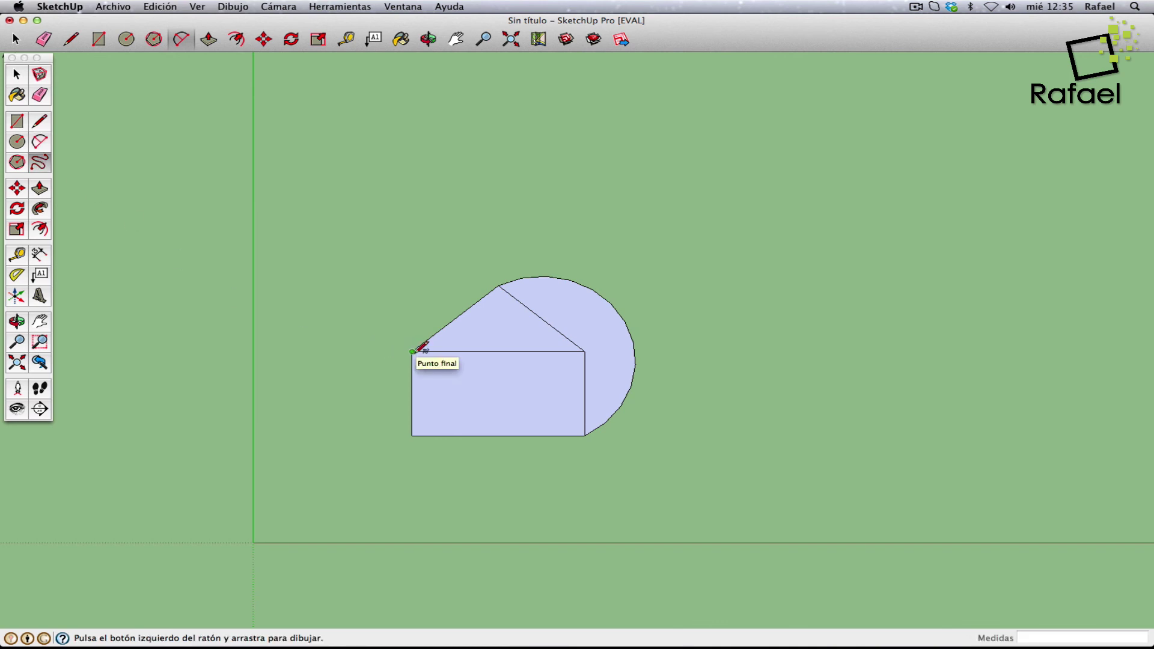
pyautogui.moveTo(412, 372)
pyautogui.mouseDown()
pyautogui.moveTo(443, 378)
pyautogui.moveTo(497, 436)
pyautogui.mouseUp()
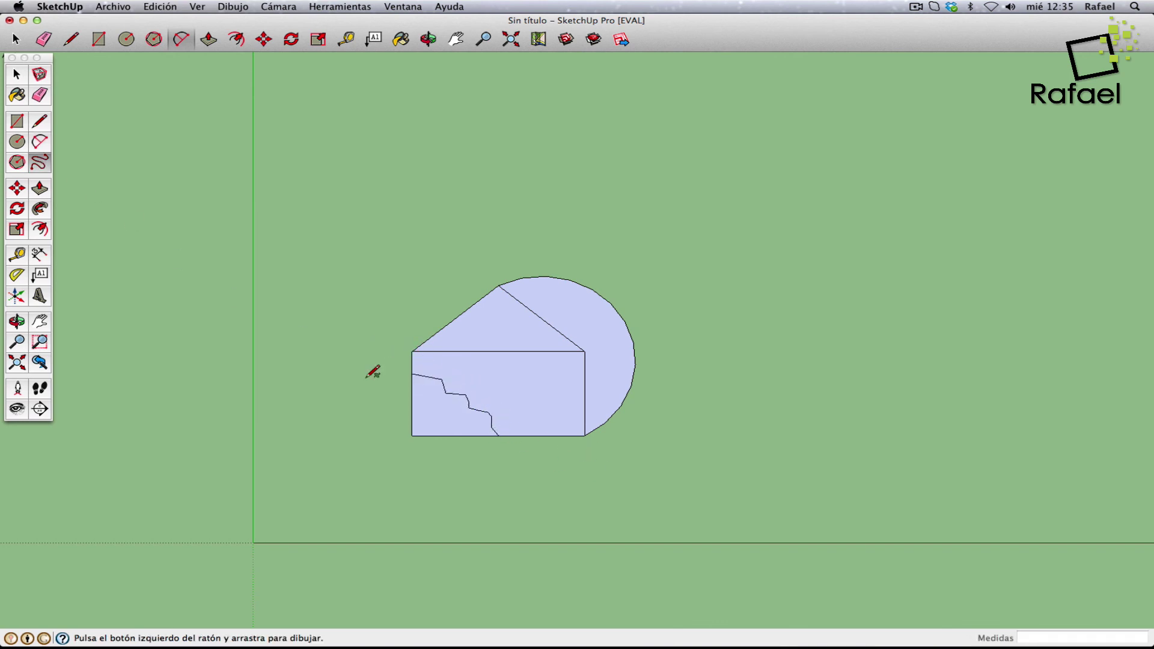
pyautogui.click(39, 122)
pyautogui.click(516, 352)
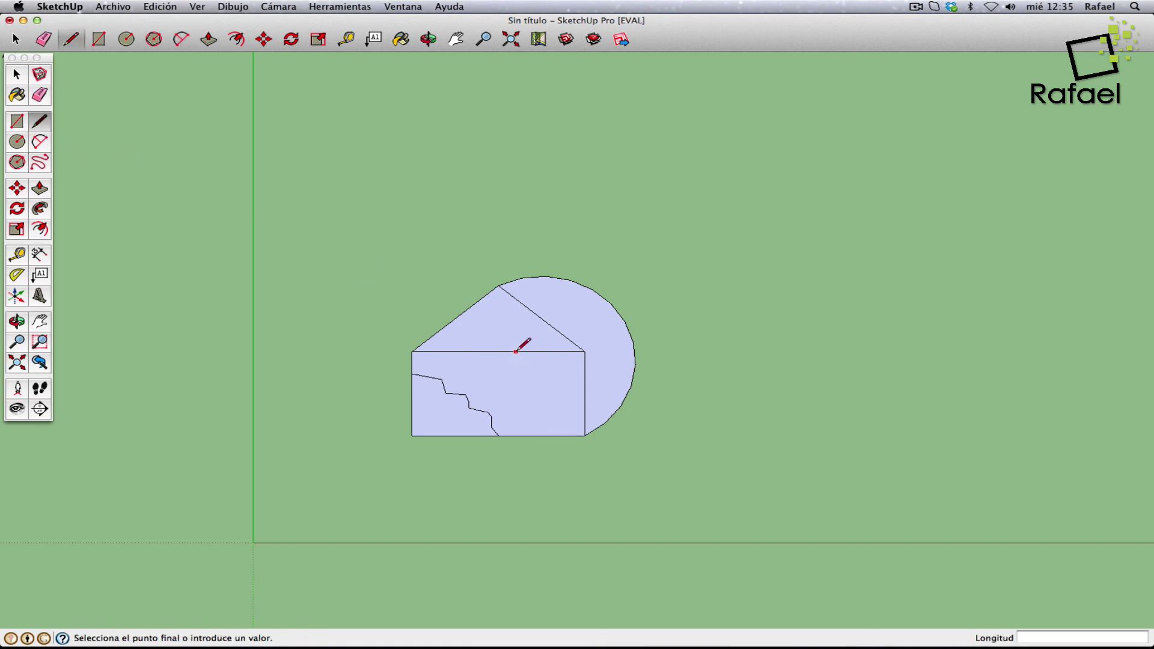
pyautogui.click(534, 385)
pyautogui.click(584, 386)
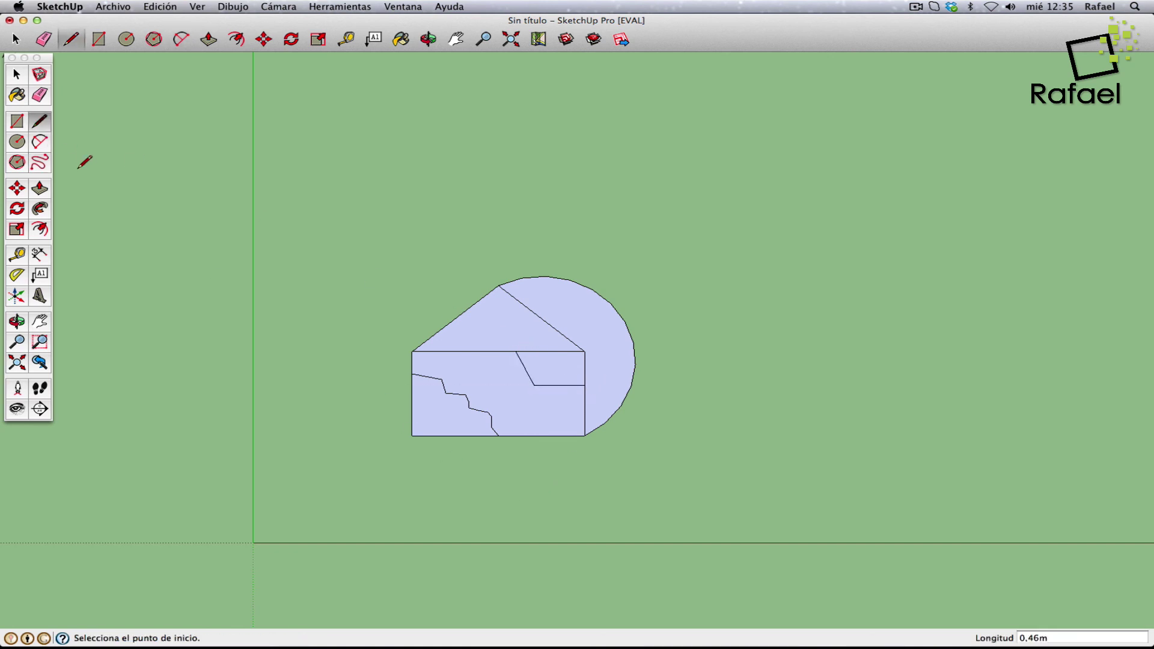
# - Draw a small hexagon inside the round bulge
pyautogui.click(19, 143)
pyautogui.click(585, 323)
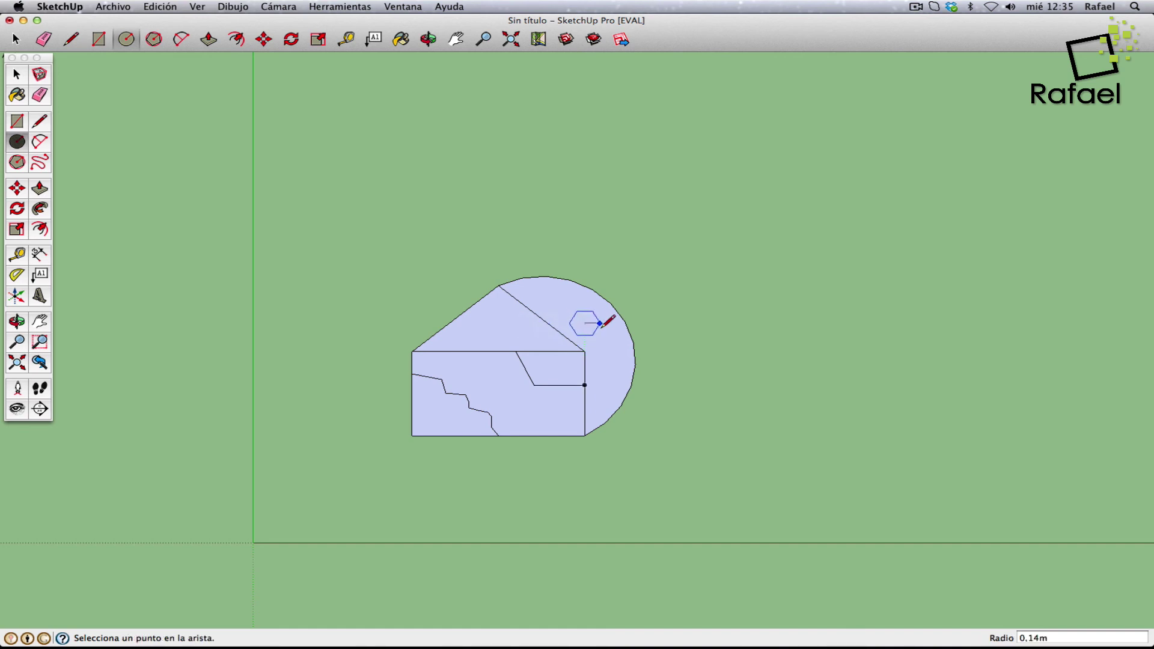
pyautogui.click(601, 324)
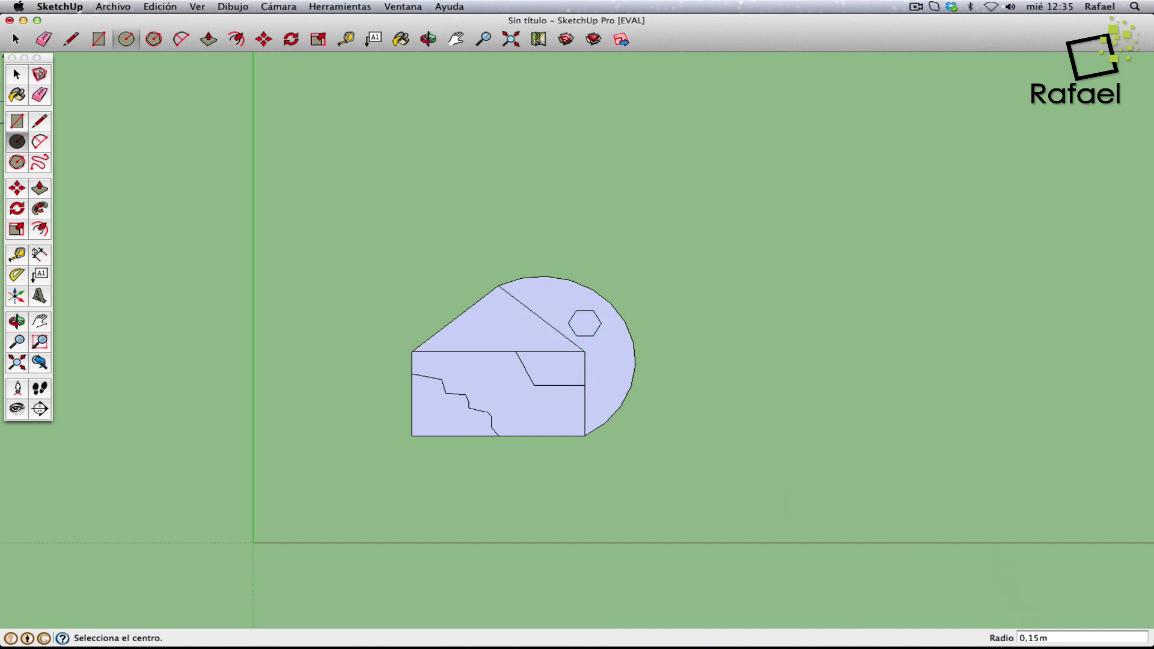
# - Set the circle to 24 sides and draw a 0.15m circle beside the hexagon
pyautogui.click(26, 146)
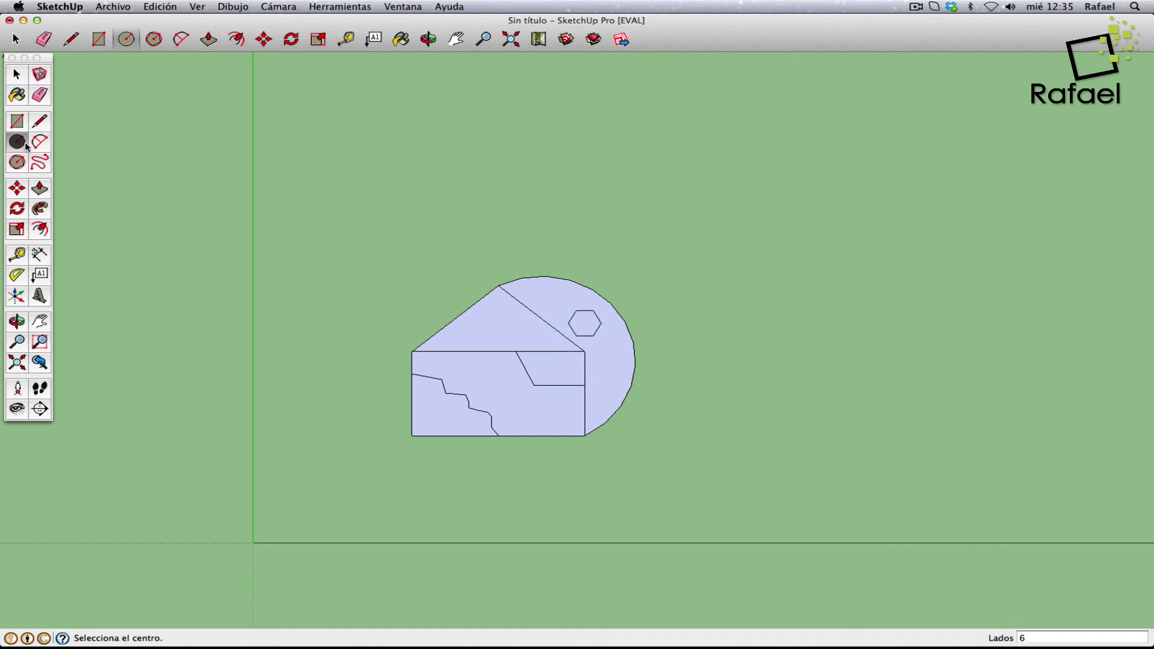
pyautogui.click(1029, 640)
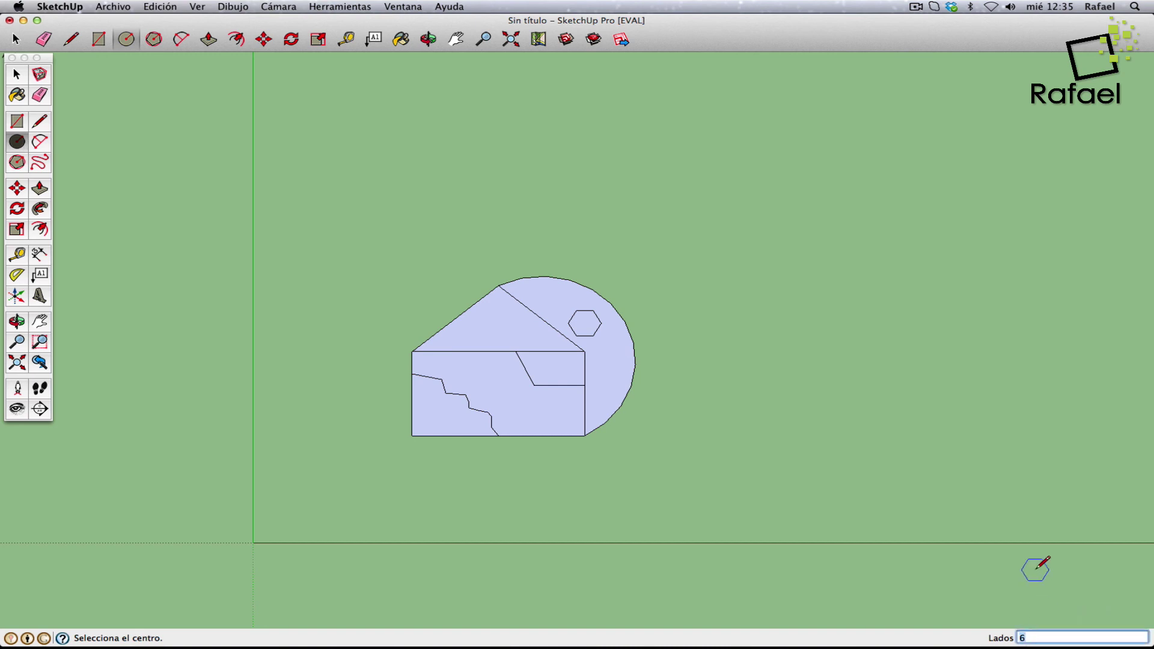
pyautogui.press('Return')
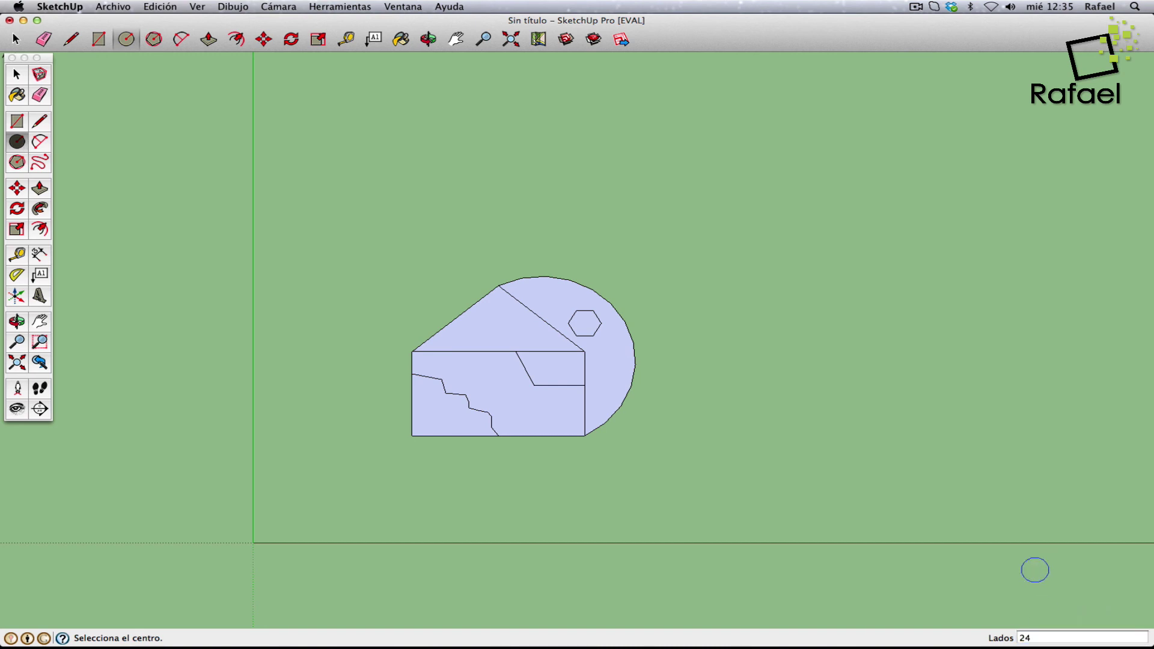
pyautogui.click(499, 324)
pyautogui.click(516, 324)
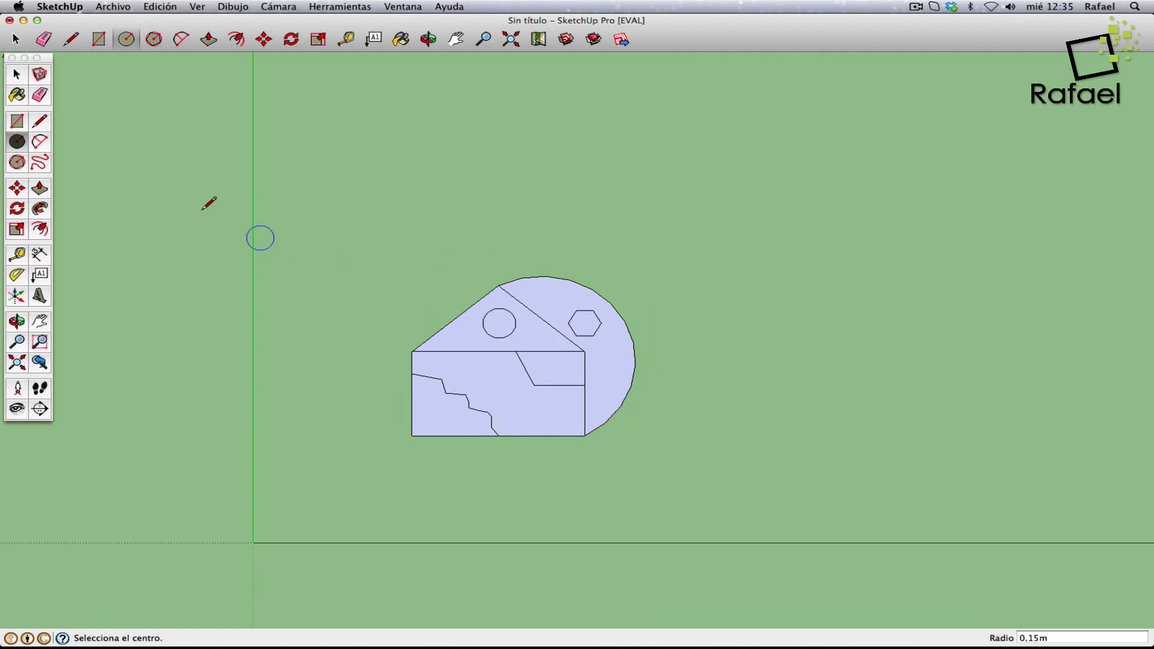
pyautogui.click(17, 75)
# - Delete the whole gabled drawing and draw a 1m by 10cm tabletop rectangle
pyautogui.moveTo(323, 215); pyautogui.dragTo(740, 466)
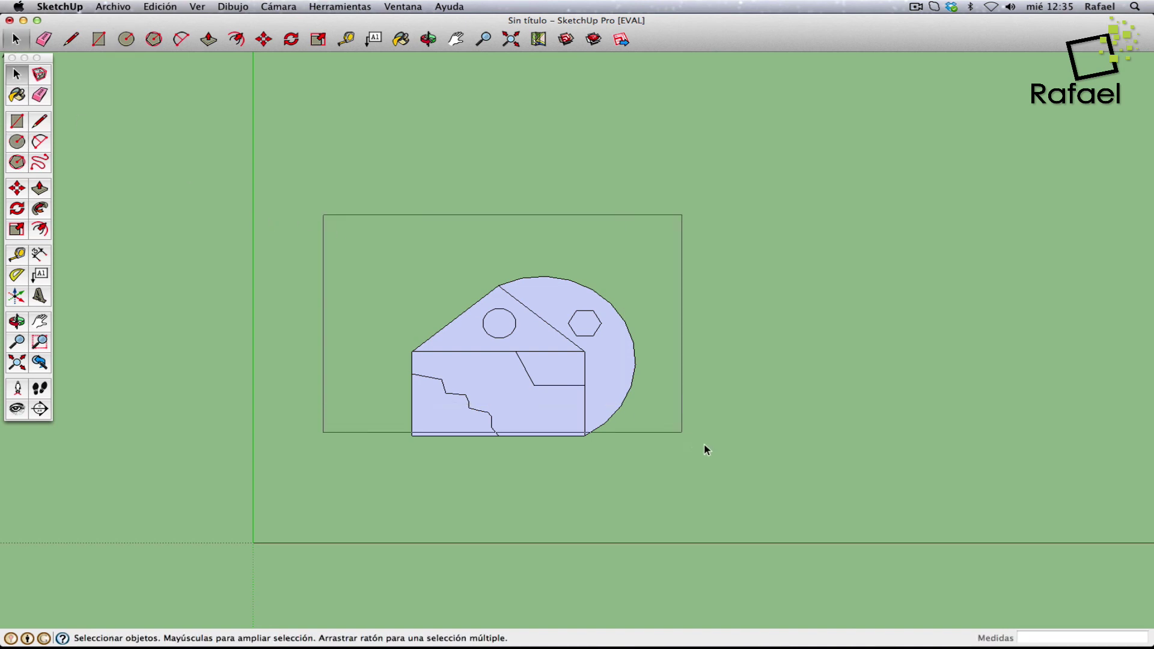
pyautogui.press('Delete')
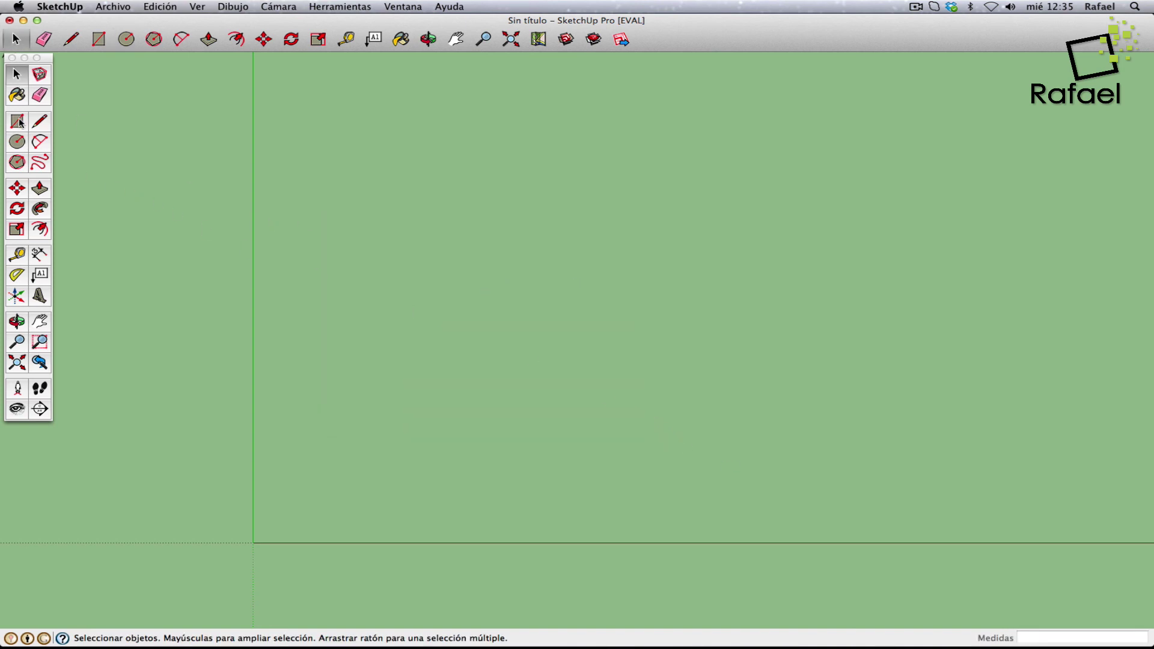
pyautogui.click(17, 121)
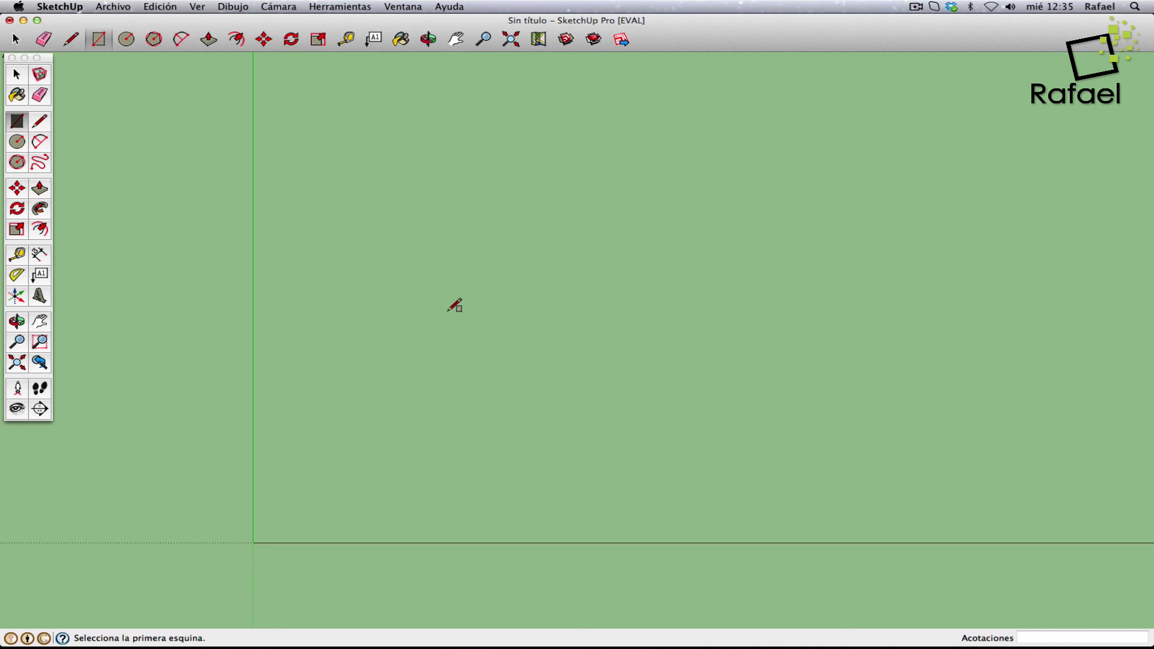
pyautogui.click(444, 309)
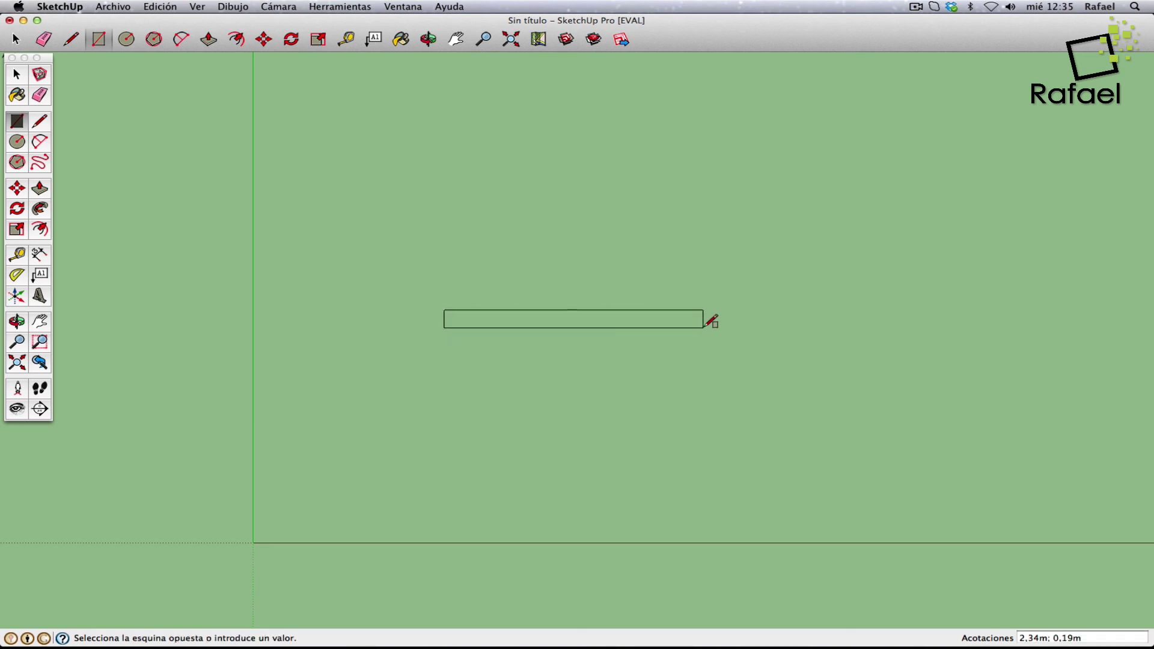
pyautogui.write('1m;10cm')
pyautogui.press('Return')
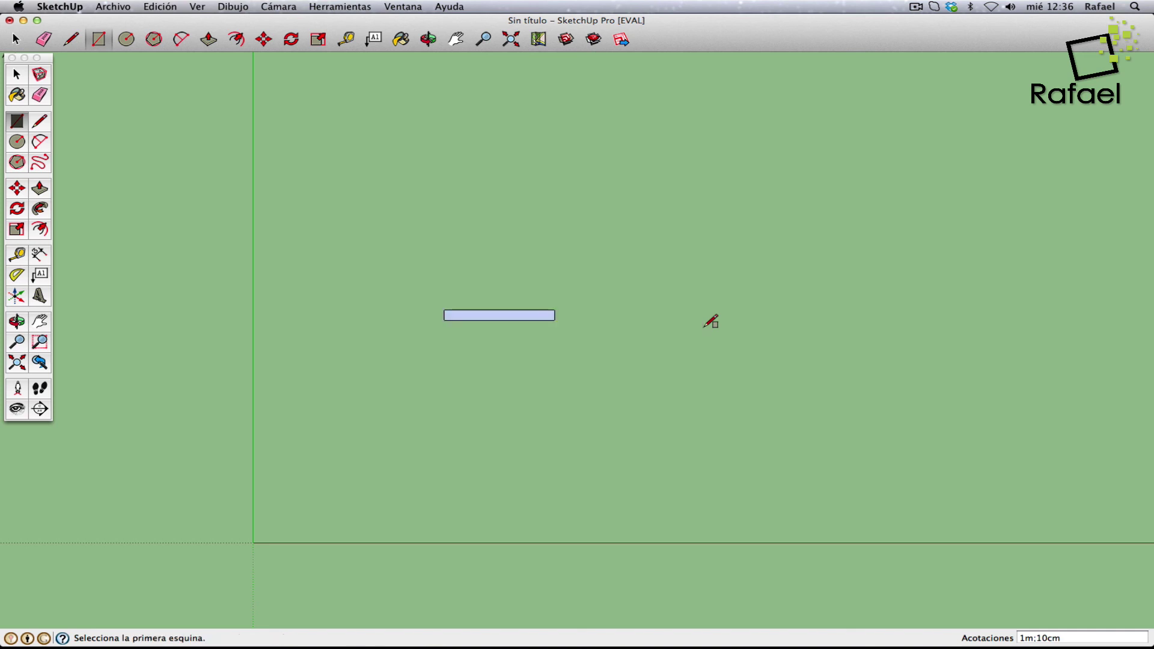
# - Zoom in and draw a 5cm by 50cm leg below the tabletop's left end
pyautogui.scroll(5, 511, 280)
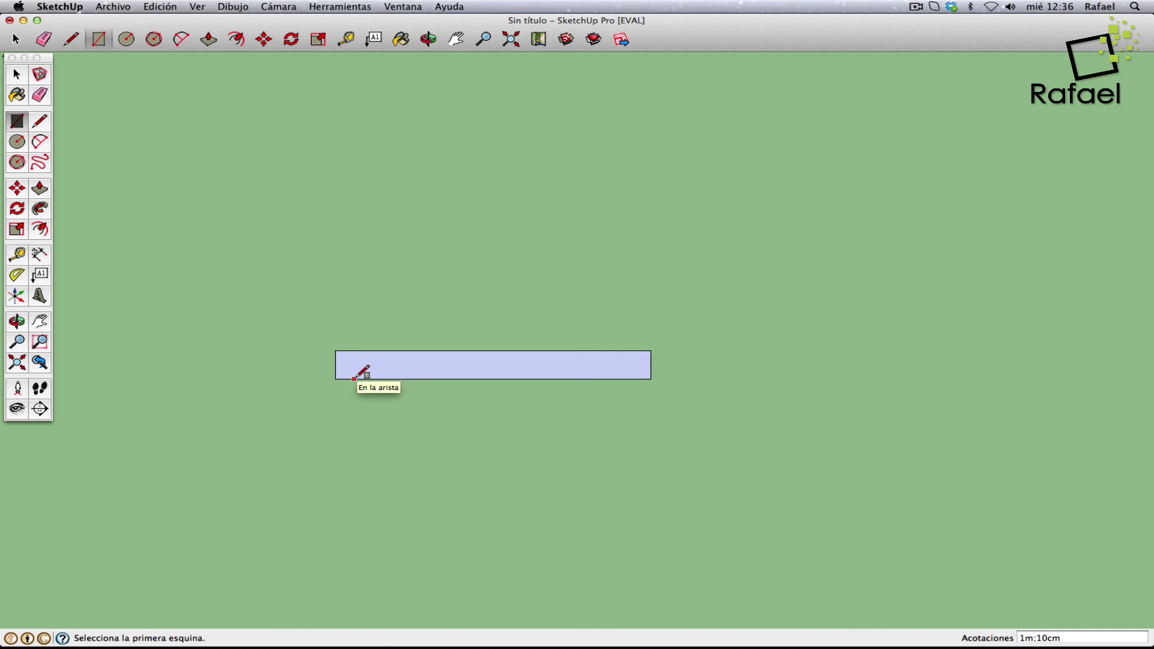
pyautogui.click(353, 379)
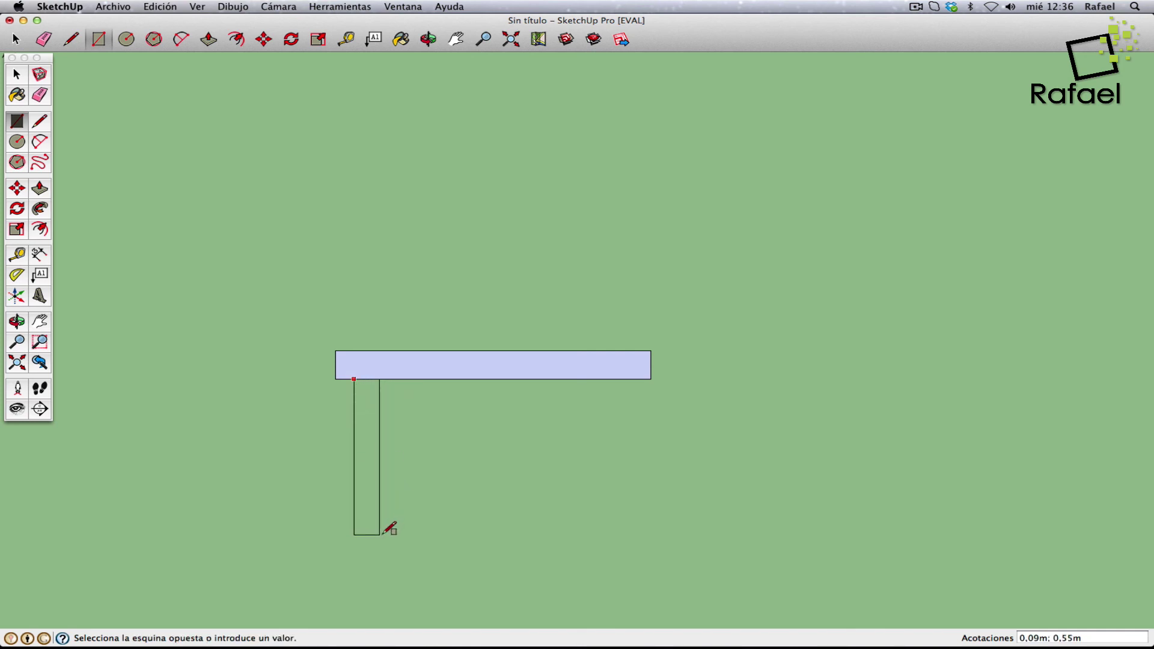
pyautogui.write('5c')
pyautogui.write('m;')
pyautogui.write('50c')
pyautogui.write('m')
pyautogui.press('Return')
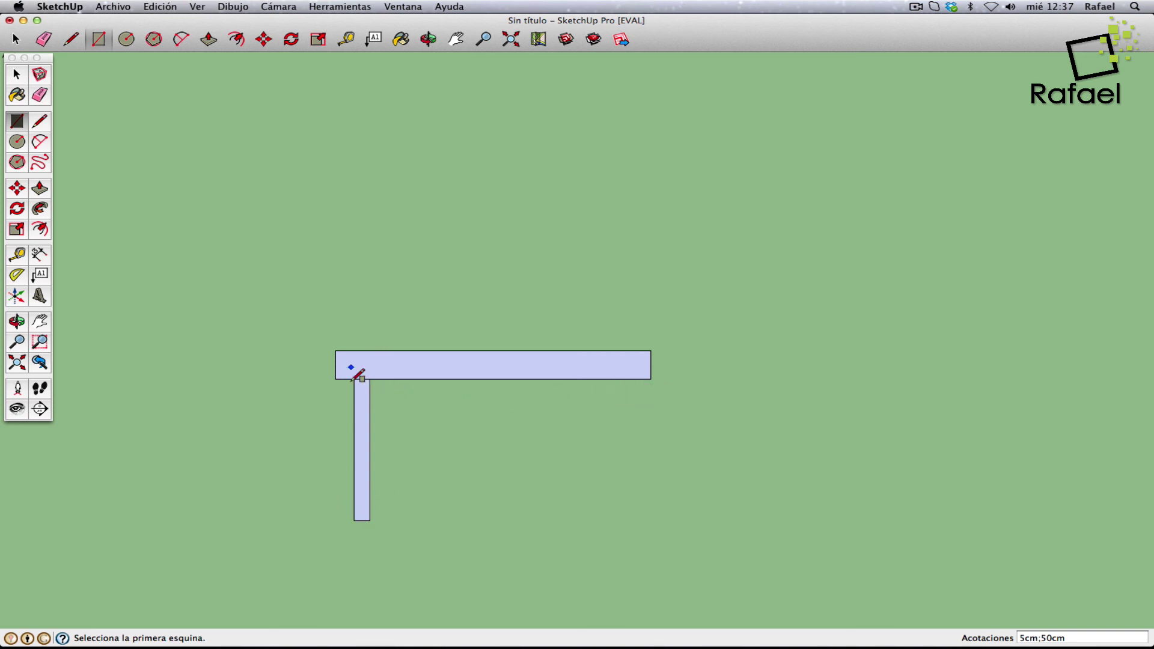
# - Draw a 5cm by 50cm leg below the tabletop's right end, then zoom out
pyautogui.click(621, 379)
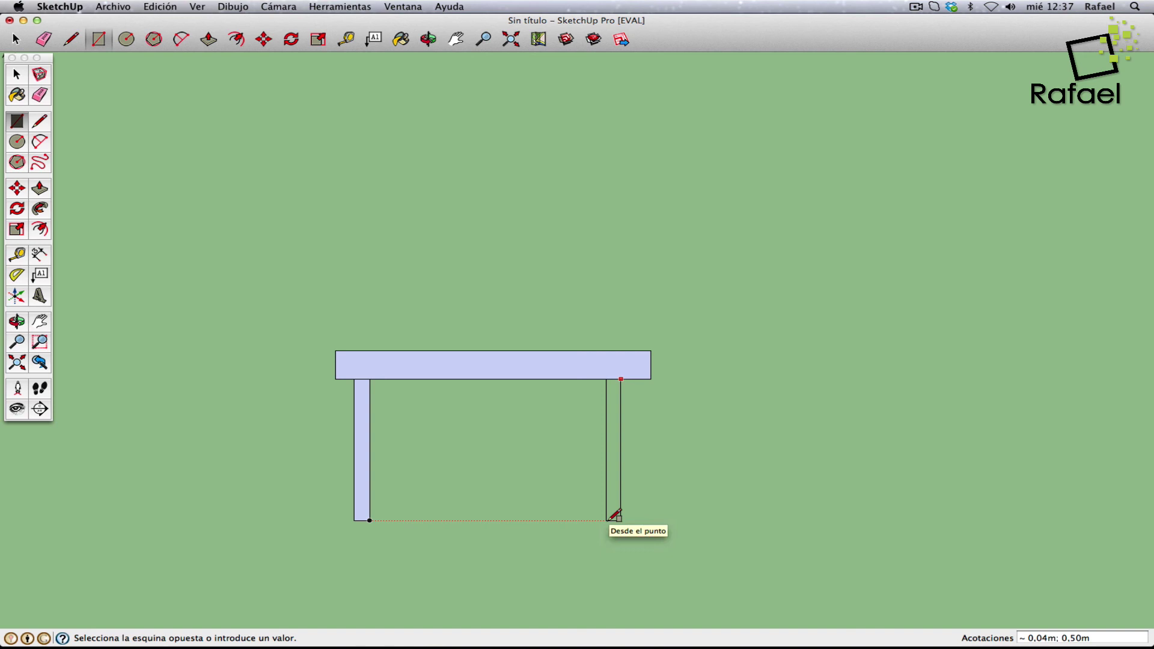
pyautogui.write('5')
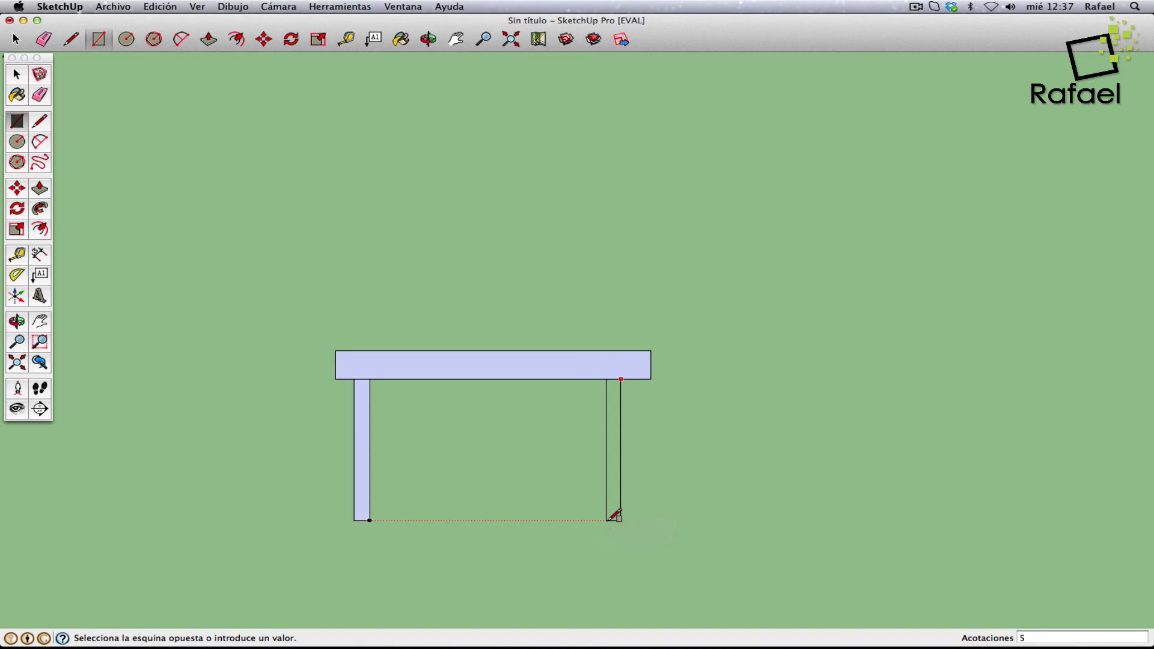
pyautogui.write('cm;')
pyautogui.write('50')
pyautogui.write('cm')
pyautogui.press('Return')
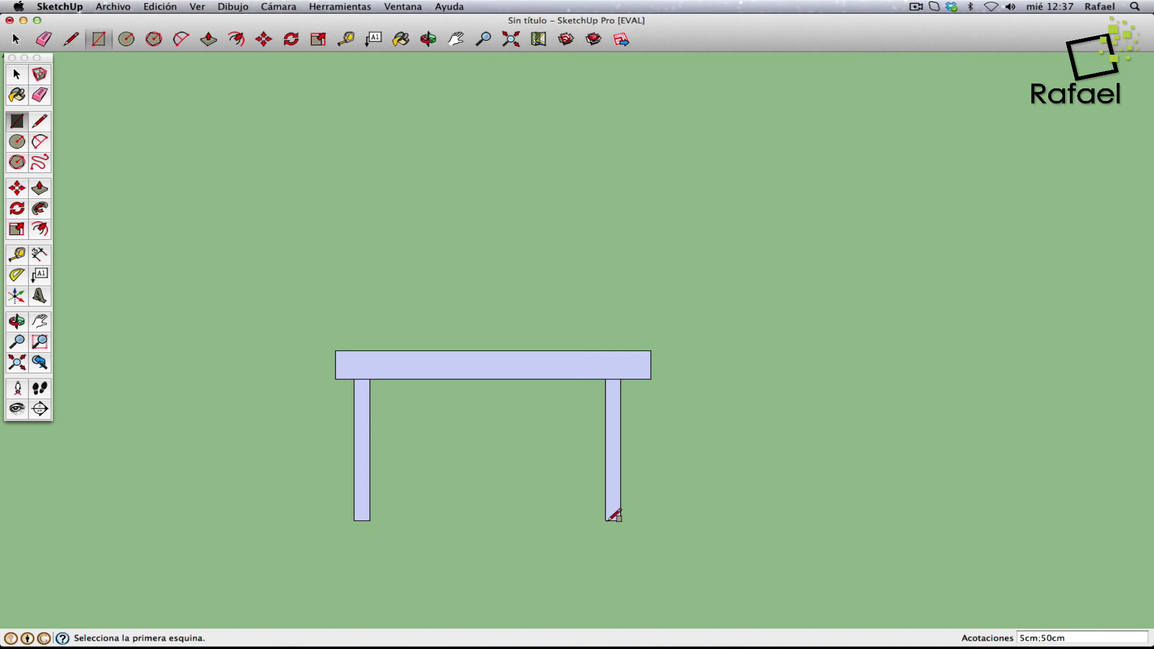
pyautogui.scroll(-3, 550, 483)
# - Pan and zoom to frame the table profile, briefly window-selecting it
pyautogui.scroll(-4, 544, 480)
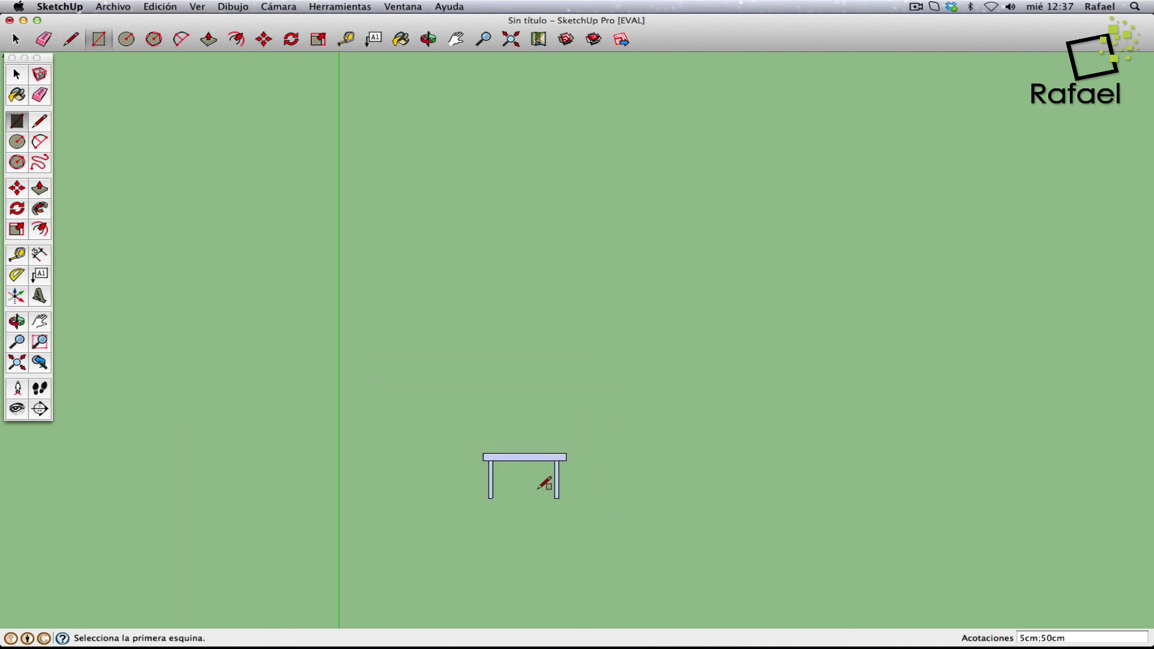
pyautogui.click(40, 321)
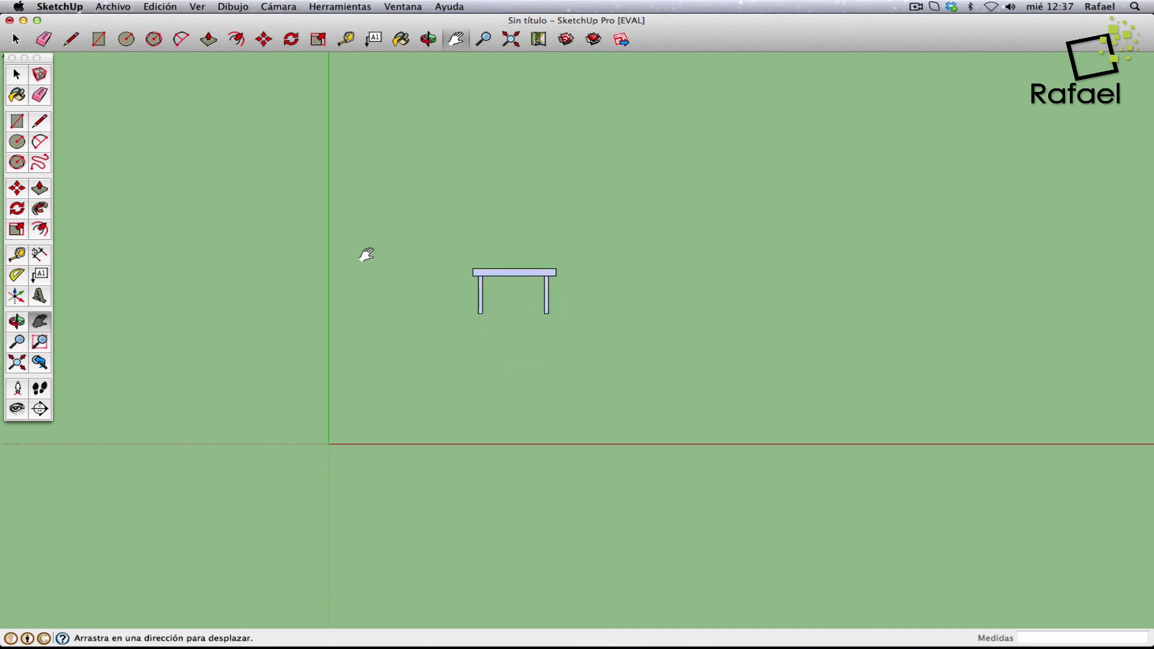
pyautogui.moveTo(322, 427); pyautogui.dragTo(367, 255)
pyautogui.click(16, 74)
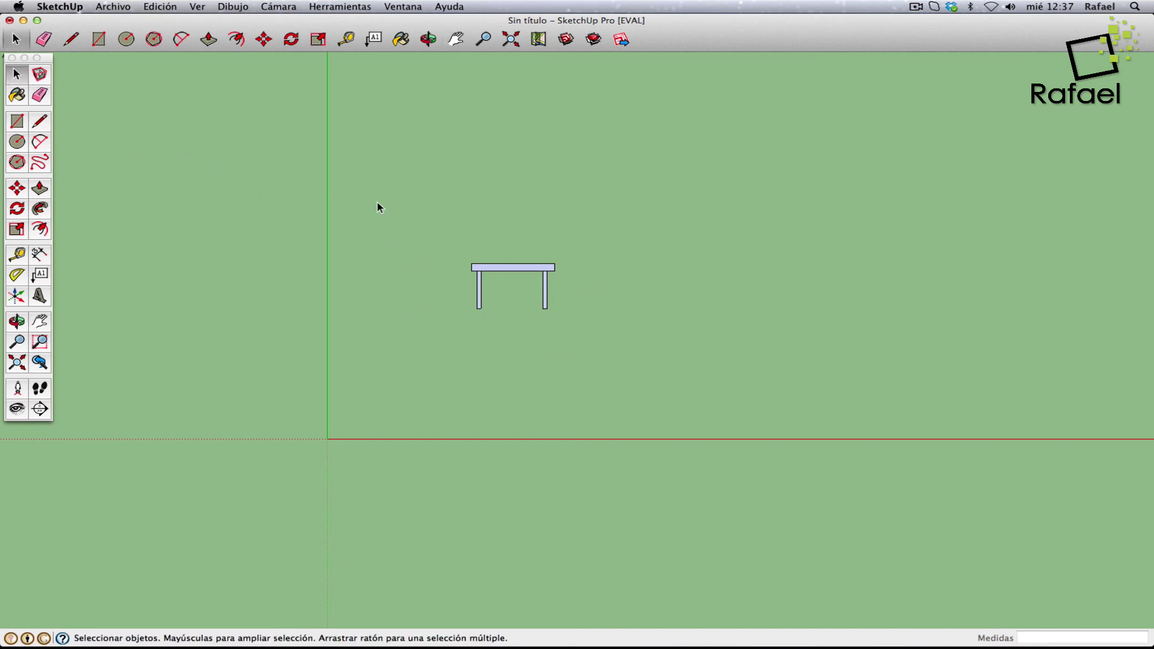
pyautogui.moveTo(412, 201); pyautogui.dragTo(615, 345)
pyautogui.click(565, 360)
pyautogui.scroll(3, 565, 241)
pyautogui.scroll(2, 568, 234)
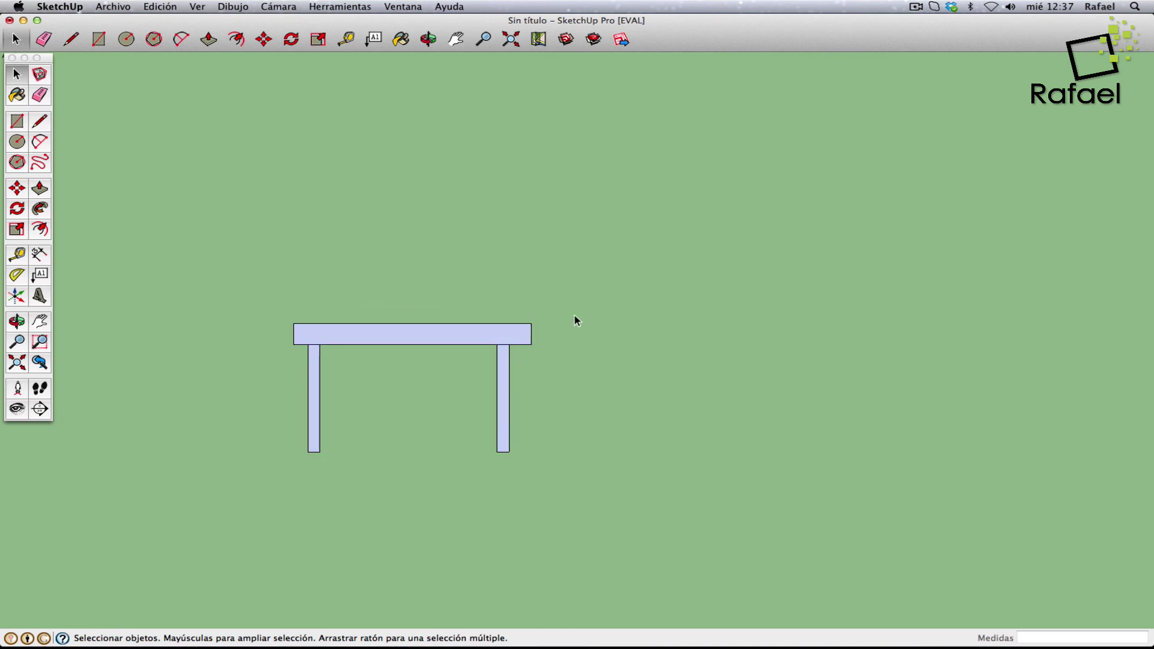
pyautogui.scroll(2, 570, 307)
pyautogui.scroll(2, 549, 319)
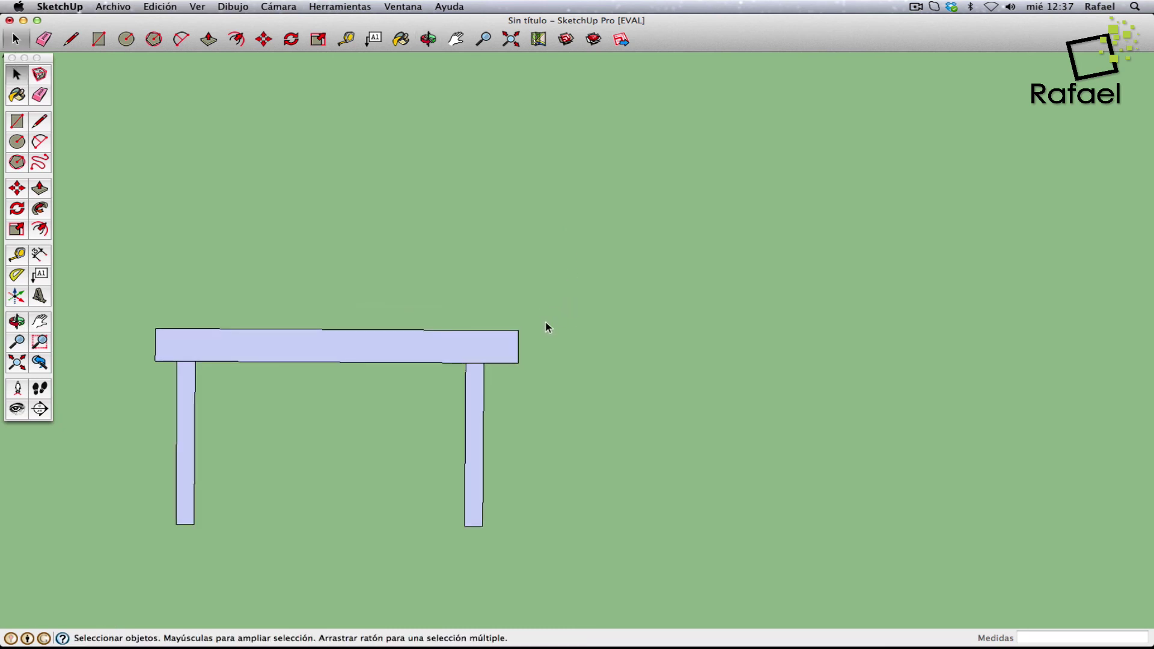
pyautogui.scroll(-1, 547, 326)
pyautogui.scroll(-2, 547, 325)
pyautogui.scroll(-3, 547, 325)
pyautogui.scroll(-1, 547, 326)
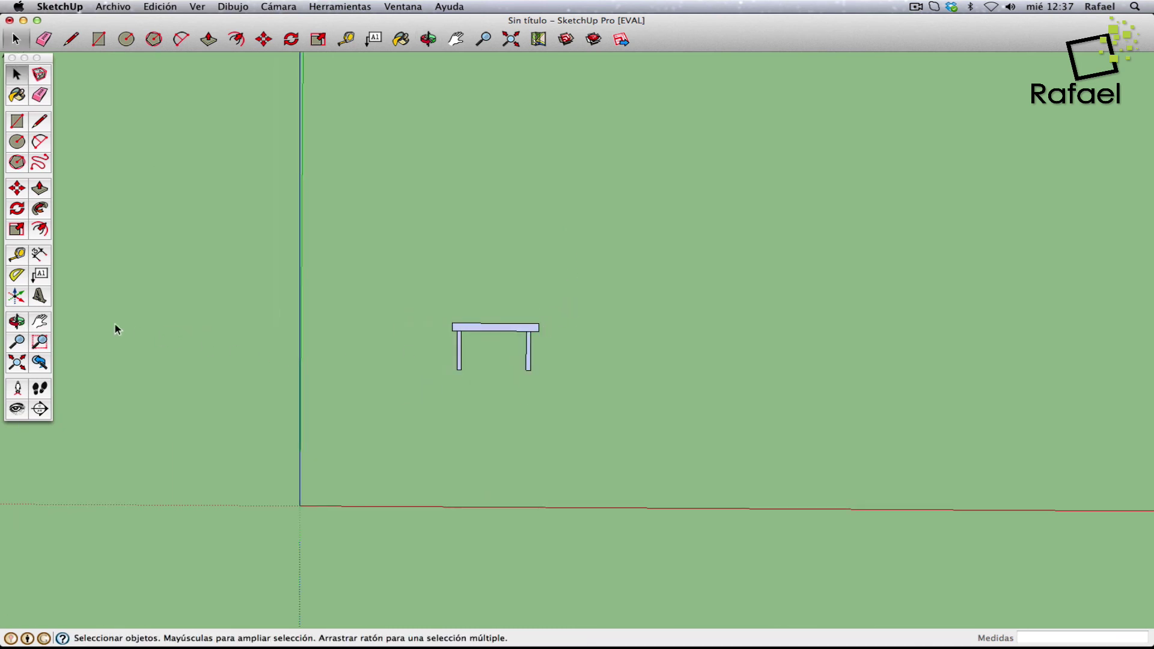
# - Switch the camera to Perspective and the Isometric standard view
pyautogui.click(37, 324)
pyautogui.click(28, 328)
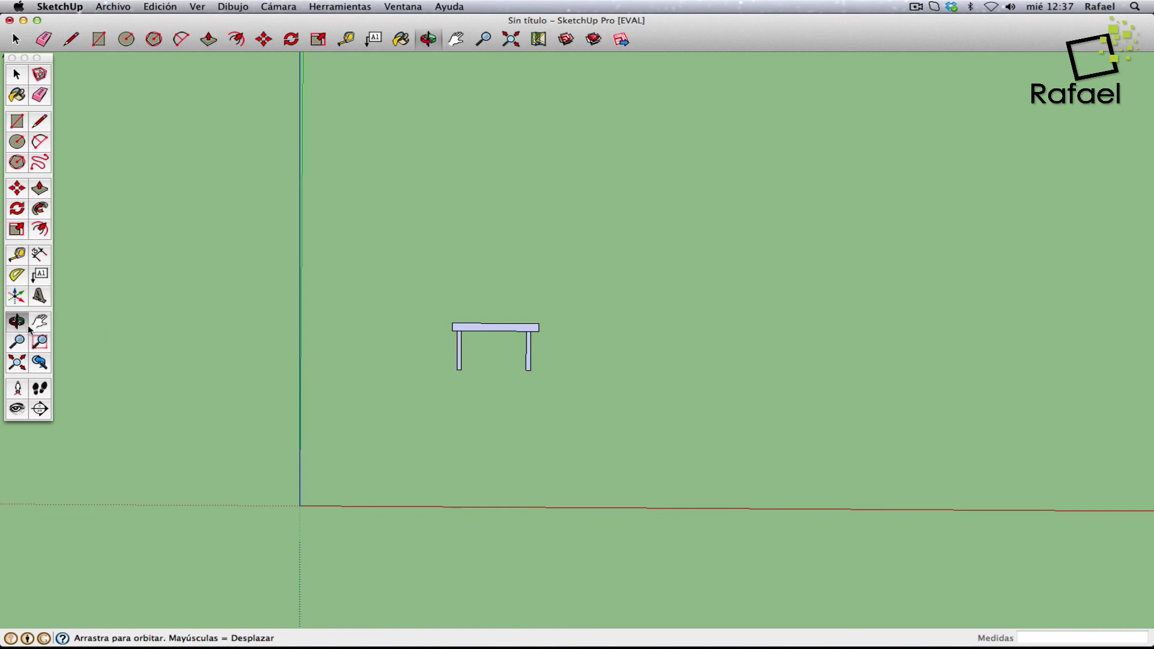
pyautogui.moveTo(590, 367)
pyautogui.mouseDown()
pyautogui.moveTo(454, 430)
pyautogui.moveTo(557, 361)
pyautogui.moveTo(550, 371)
pyautogui.mouseUp()
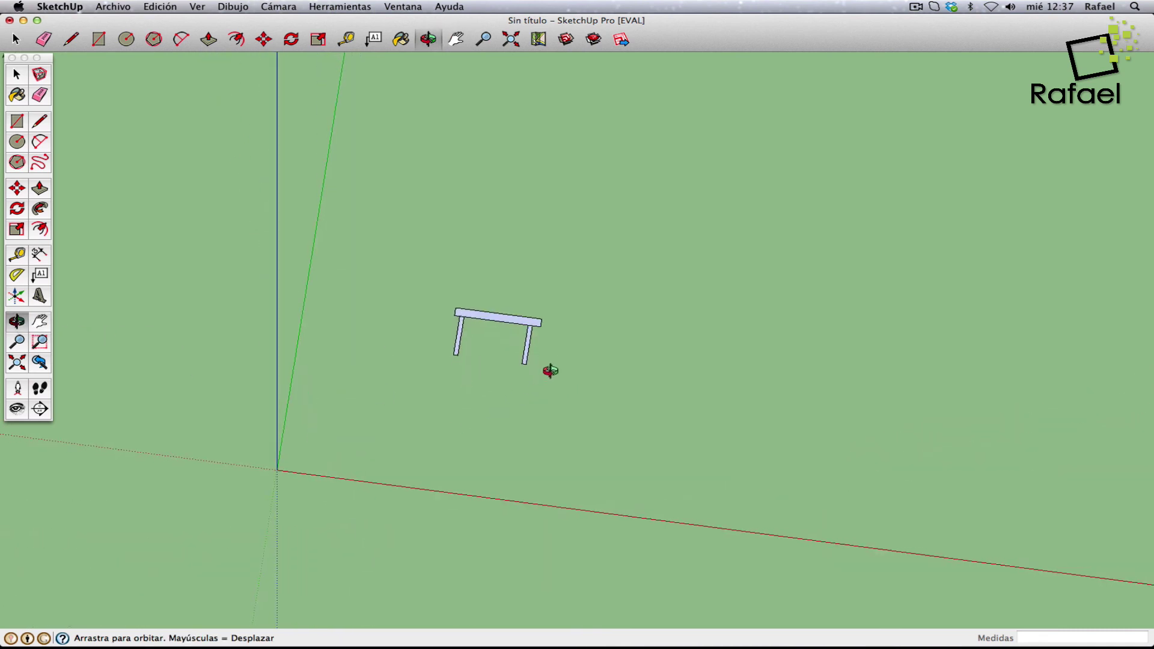
pyautogui.click(279, 7)
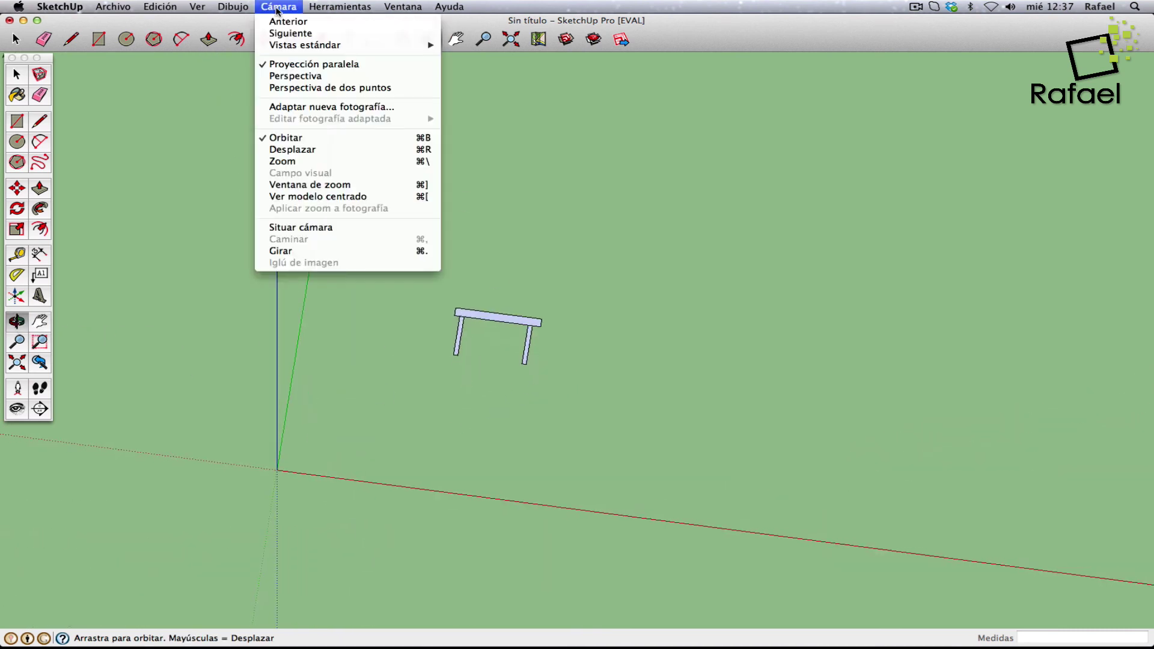
pyautogui.click(294, 76)
pyautogui.click(279, 6)
pyautogui.moveTo(305, 45)
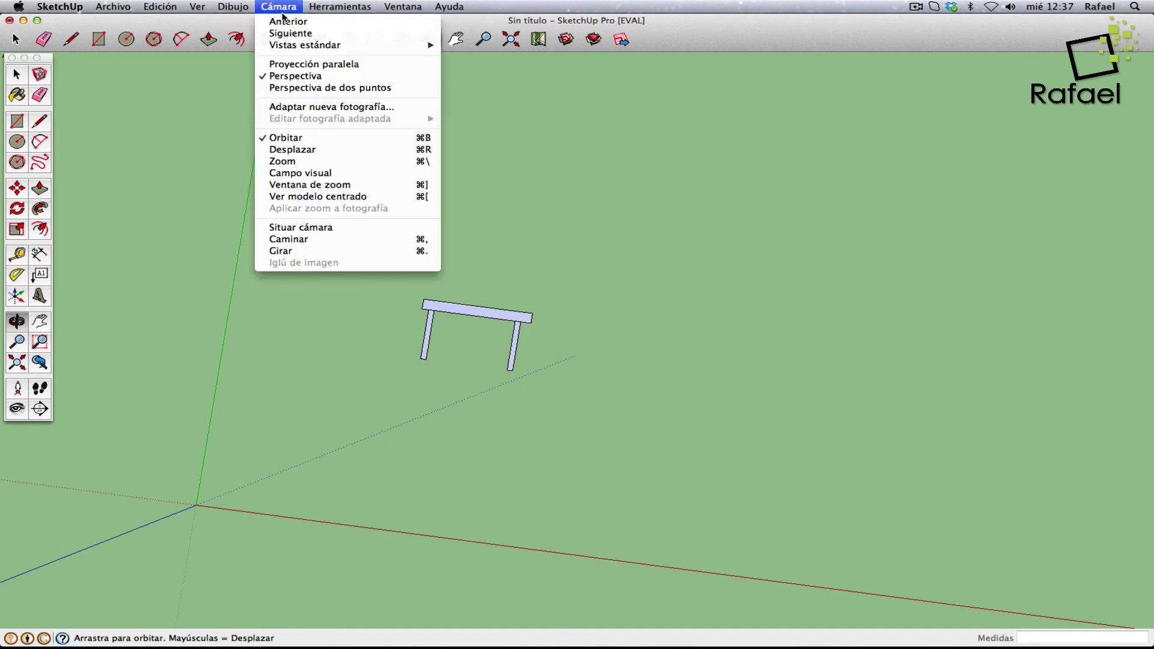
pyautogui.click(489, 114)
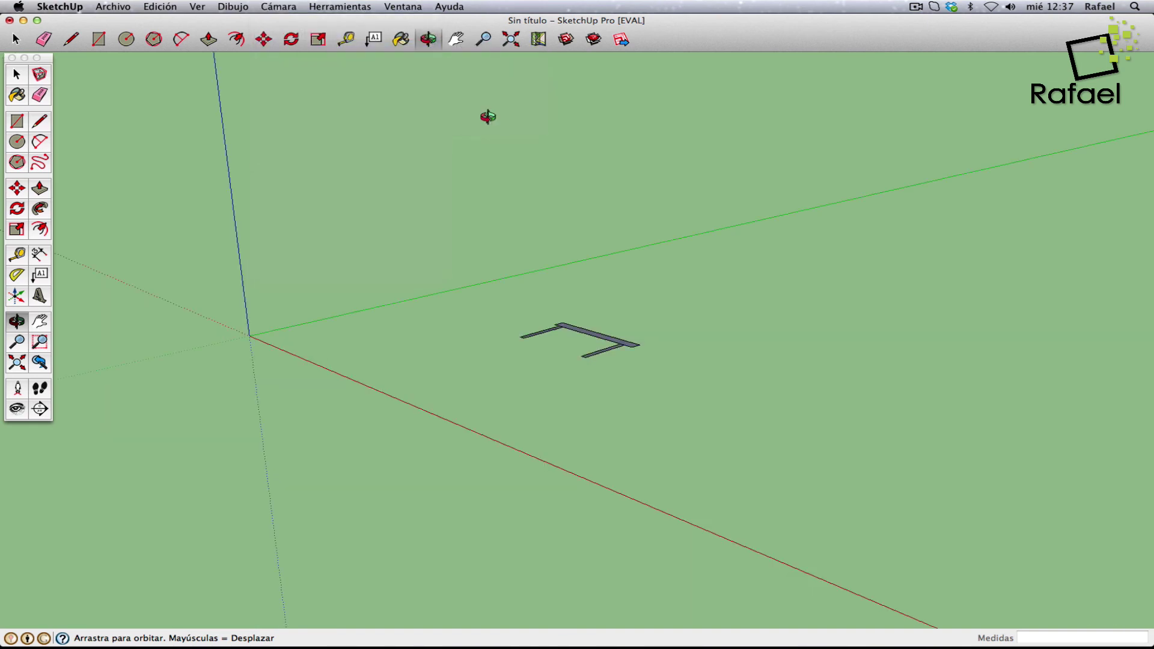
# - Orbit and zoom in to see the flat table from above
pyautogui.moveTo(140, 359)
pyautogui.mouseDown()
pyautogui.moveTo(981, 324)
pyautogui.moveTo(526, 369)
pyautogui.moveTo(459, 533)
pyautogui.mouseUp()
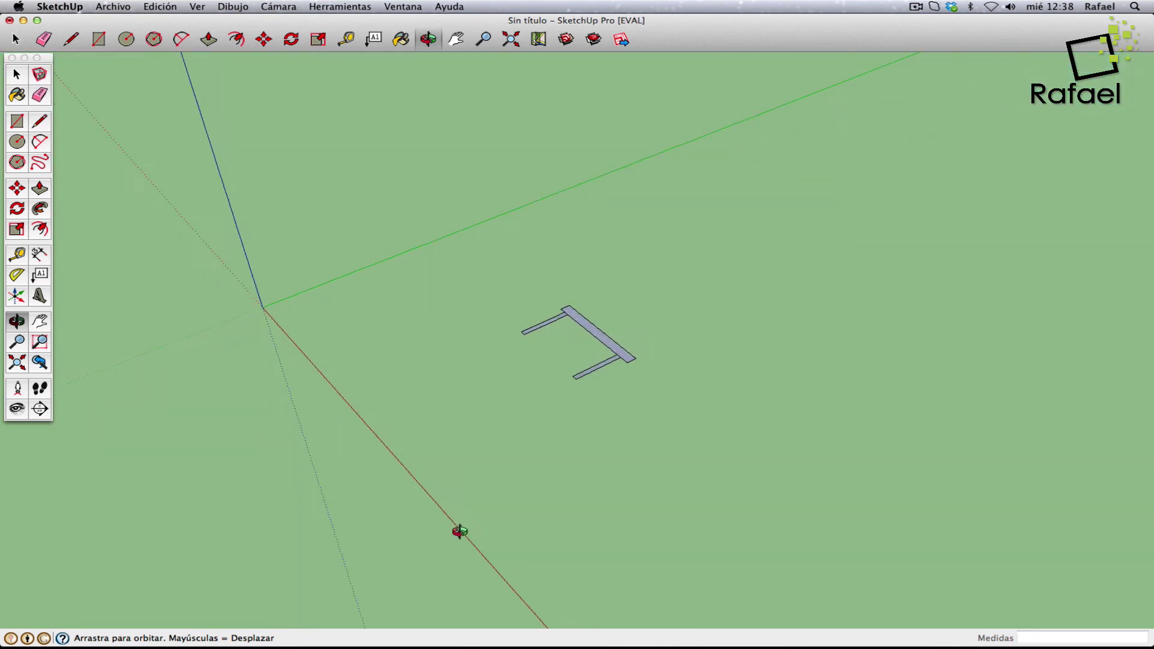
pyautogui.moveTo(494, 467)
pyautogui.mouseDown()
pyautogui.moveTo(695, 365)
pyautogui.moveTo(1062, 323)
pyautogui.moveTo(1149, 278)
pyautogui.moveTo(974, 279)
pyautogui.moveTo(601, 343)
pyautogui.moveTo(507, 394)
pyautogui.moveTo(556, 405)
pyautogui.moveTo(515, 404)
pyautogui.mouseUp()
pyautogui.scroll(3, 565, 331)
pyautogui.scroll(3, 566, 331)
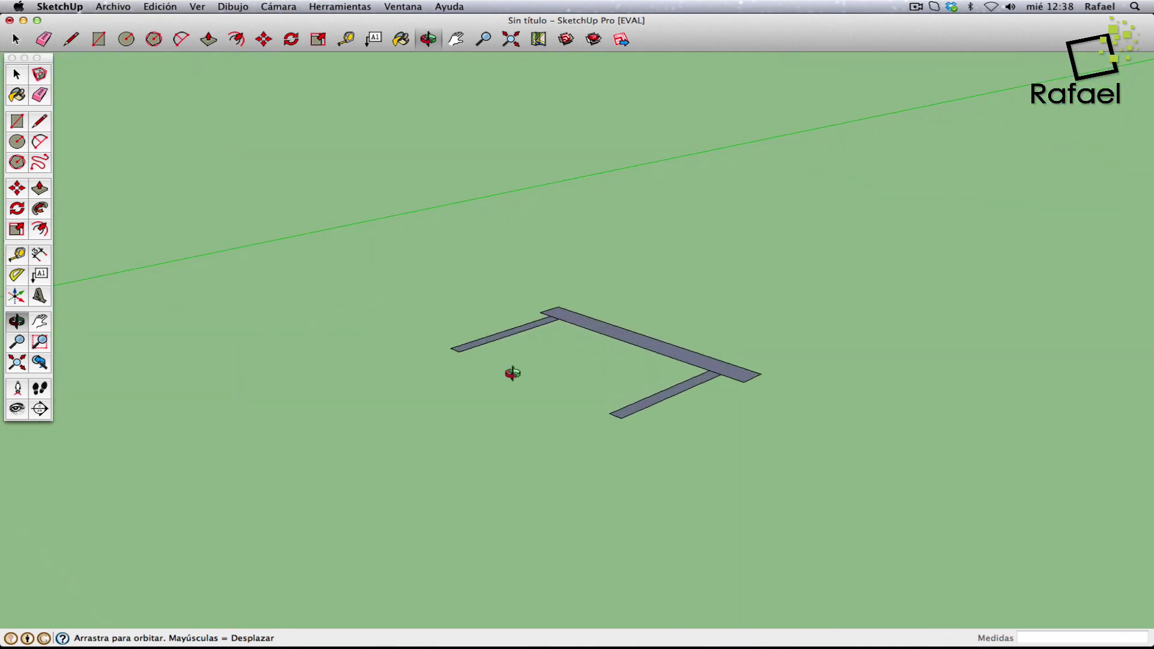
# - Orbit the view so the flat two-legged table profile appears upright, then return to Select
pyautogui.click(16, 74)
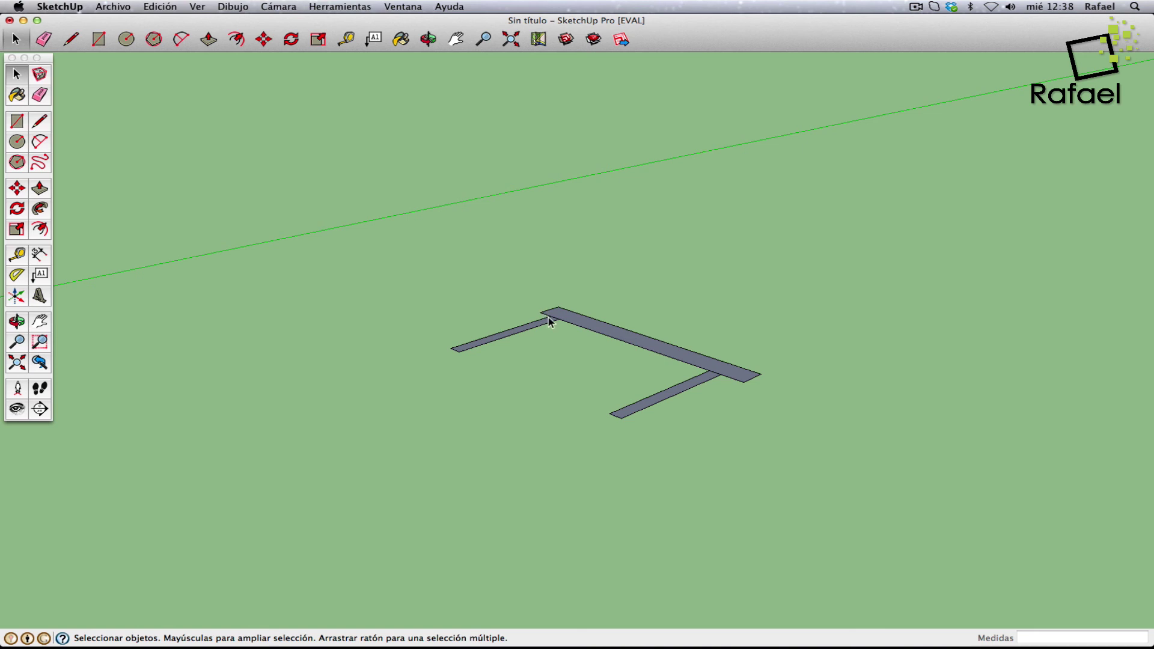
pyautogui.click(16, 321)
pyautogui.moveTo(326, 297)
pyautogui.mouseDown()
pyautogui.moveTo(557, 464)
pyautogui.moveTo(565, 424)
pyautogui.mouseUp()
pyautogui.rightClick(565, 424)
pyautogui.click(574, 428)
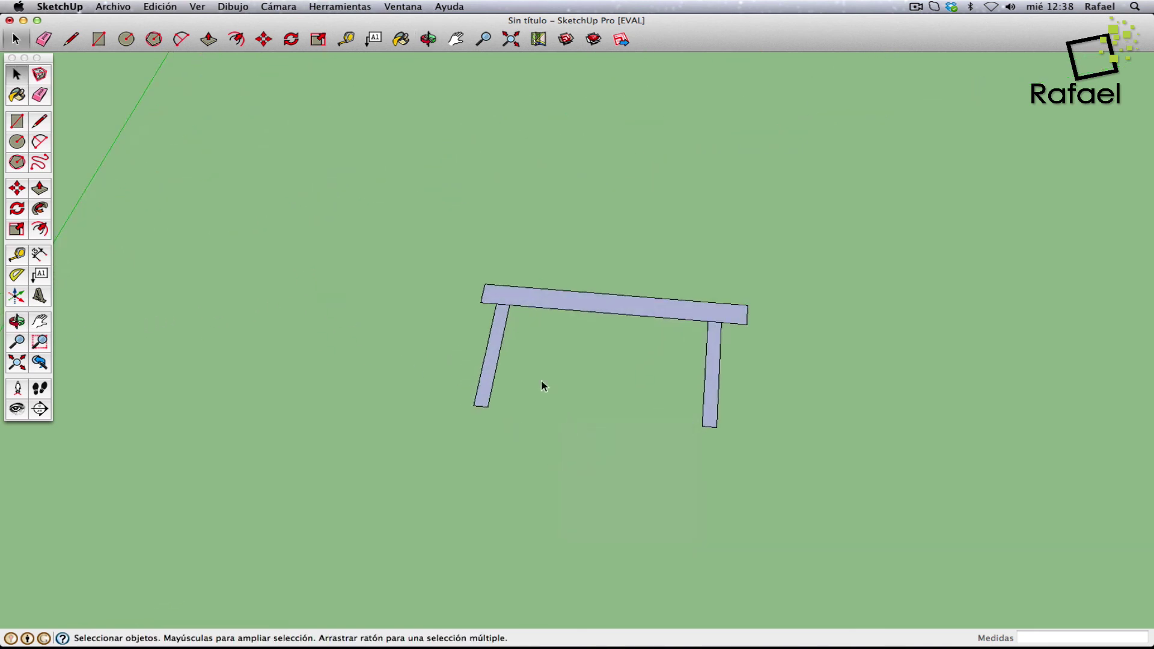